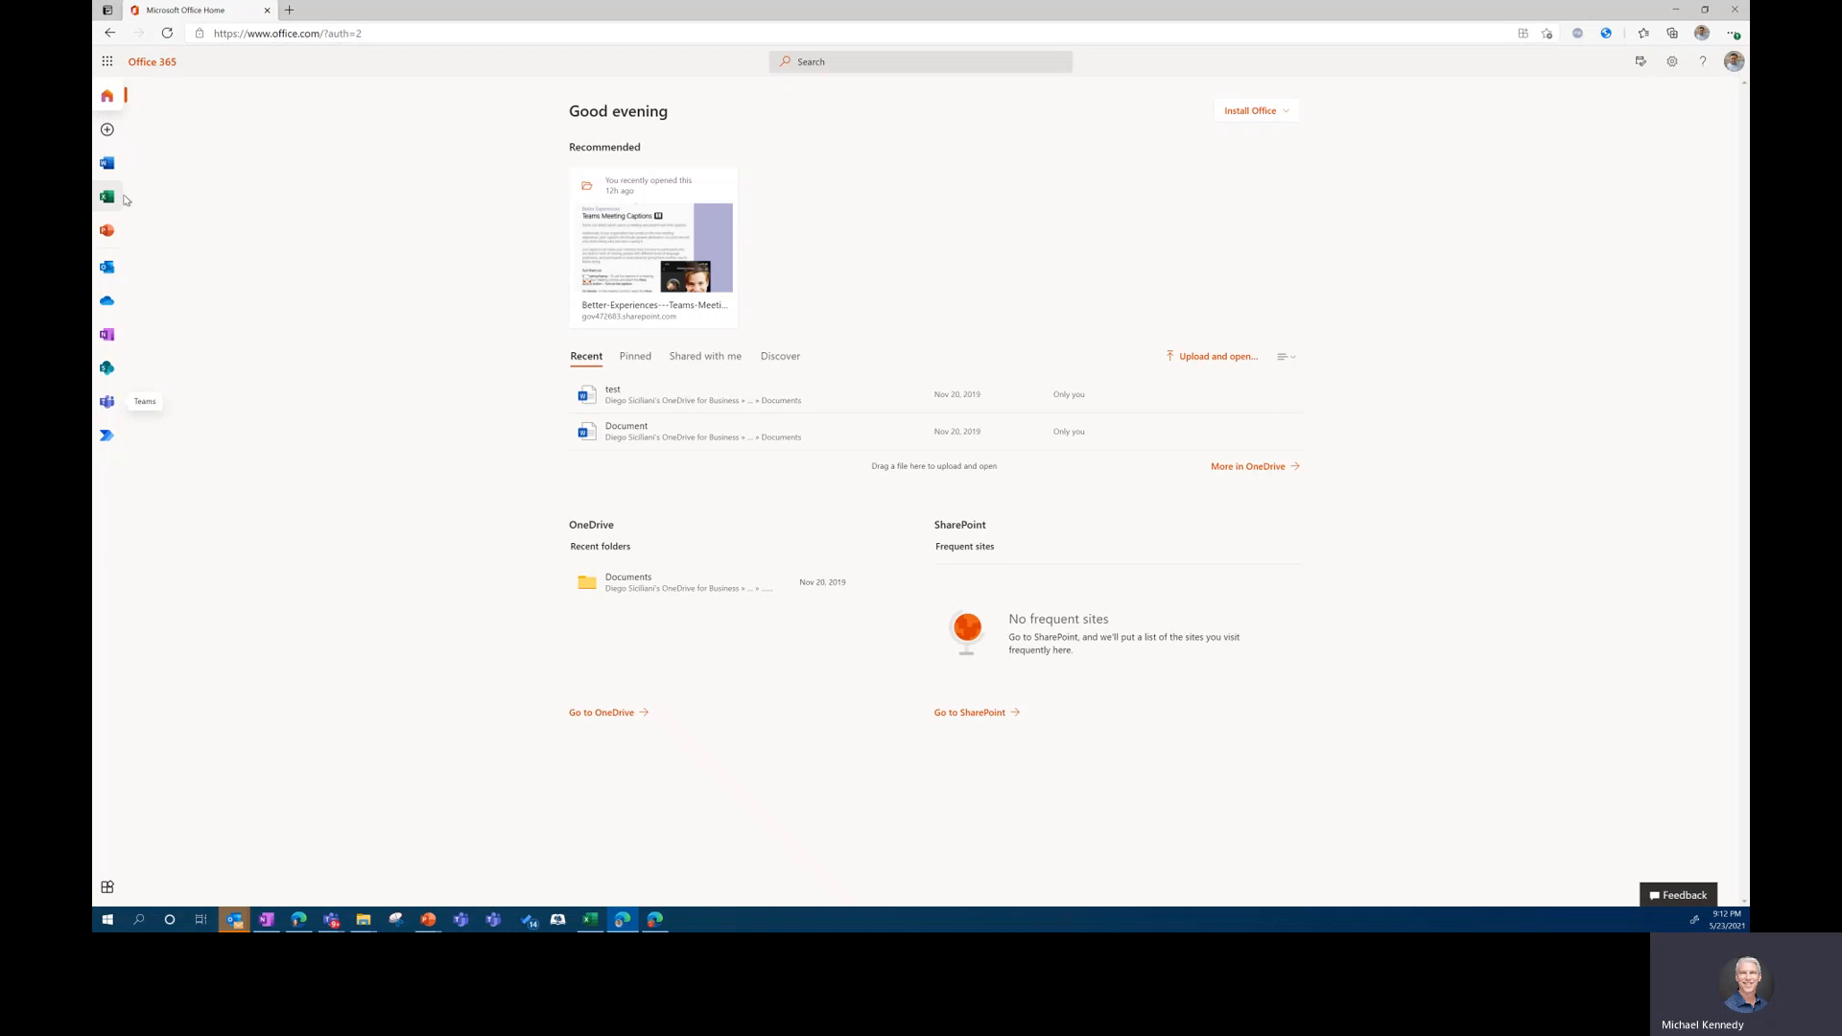
- Open Microsoft Teams and go to the Hybrid Work at Toso channel of the TosoLife team
click(106, 404)
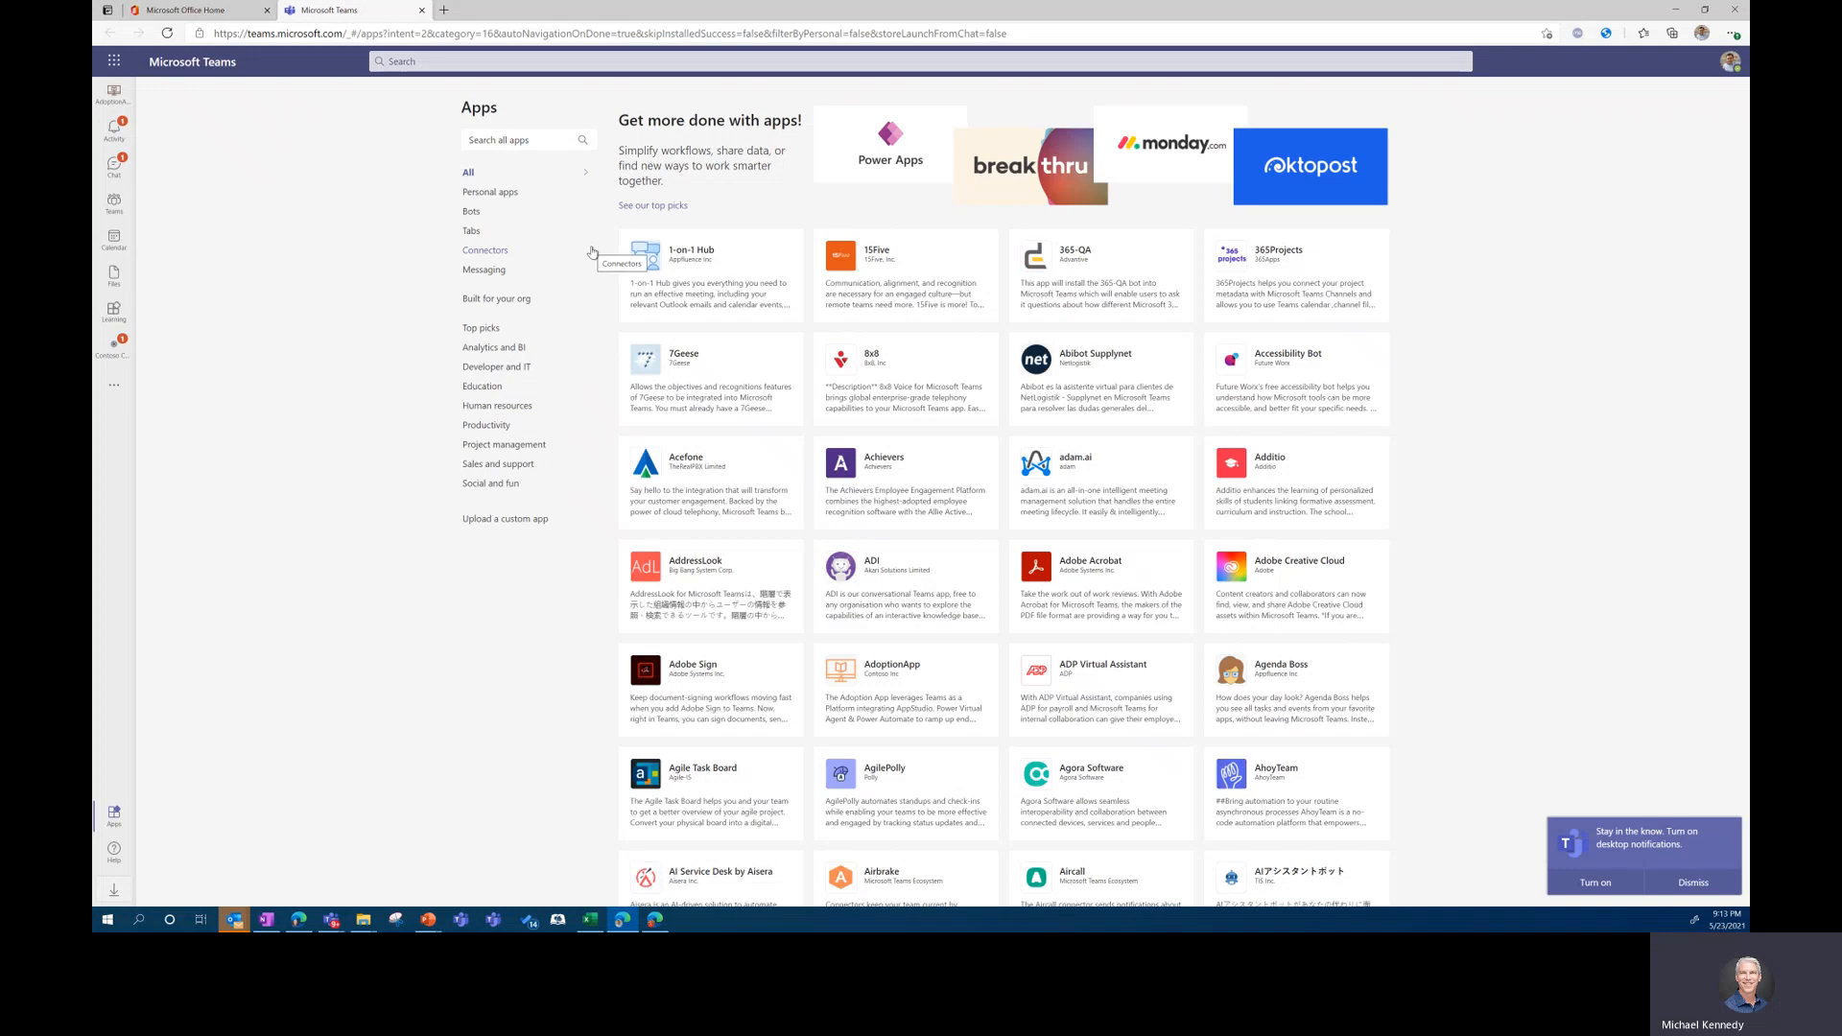
click(111, 210)
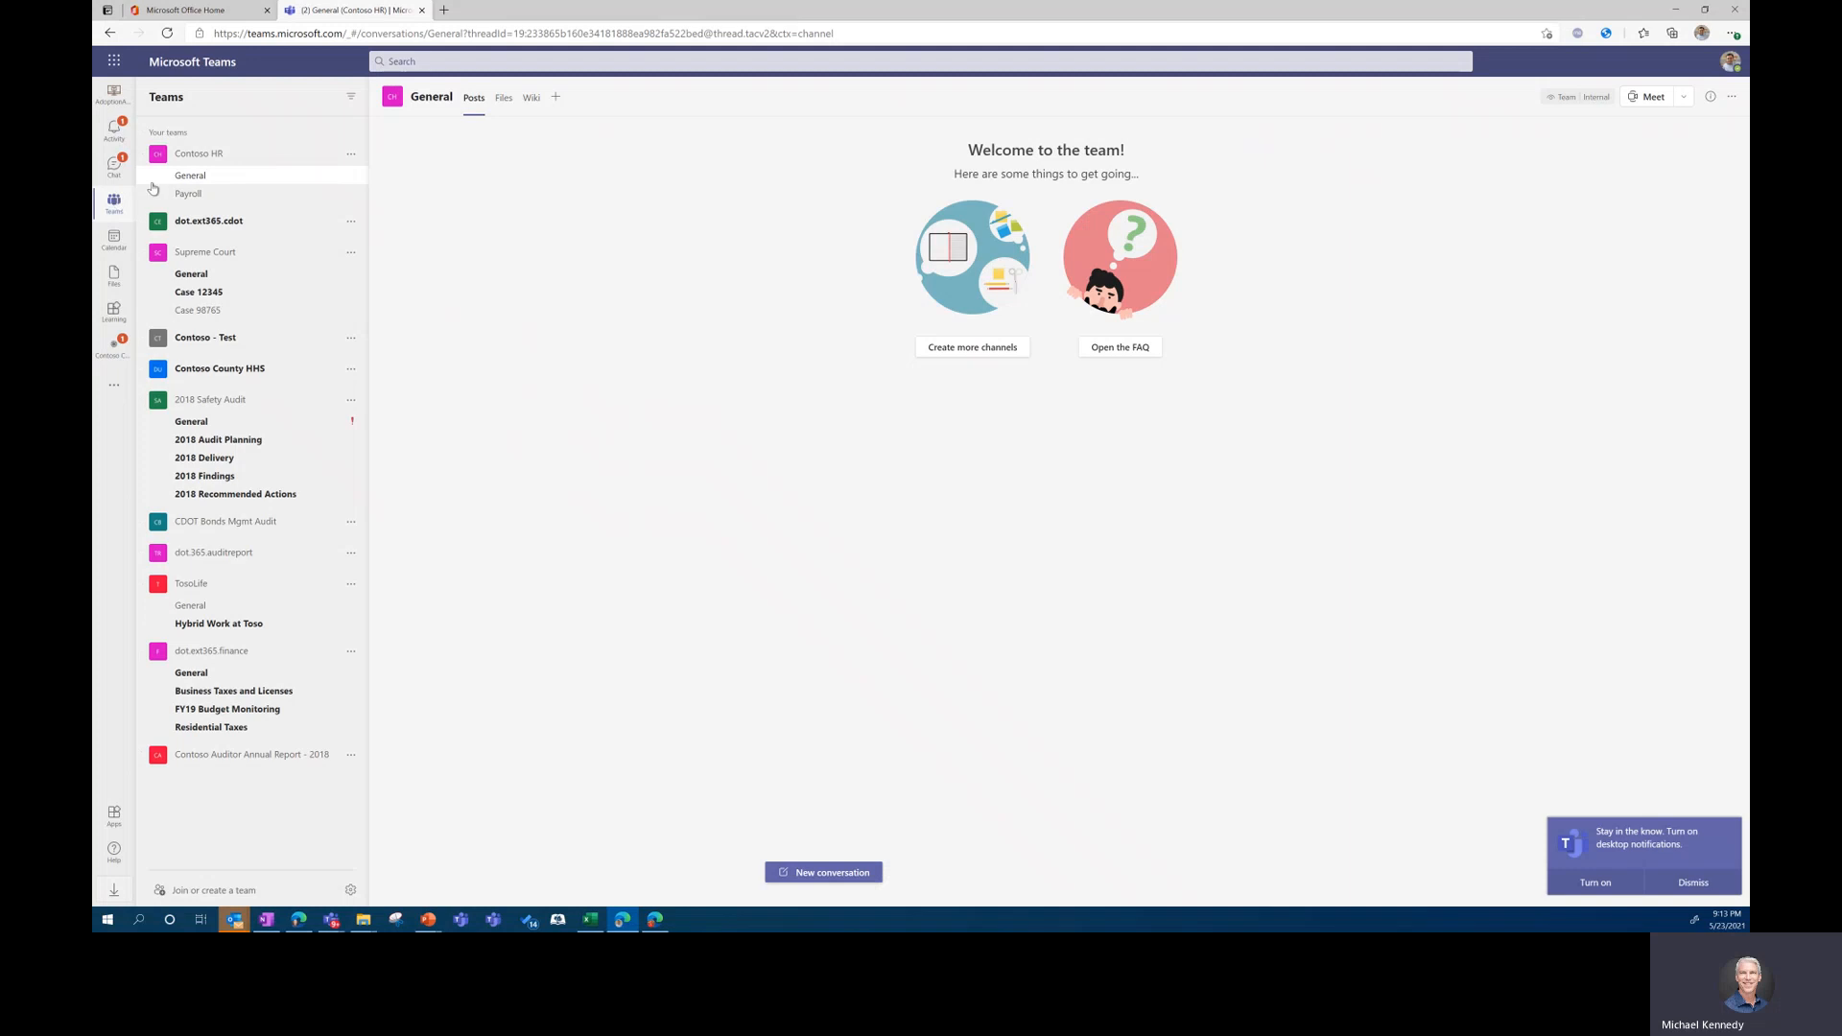
click(144, 134)
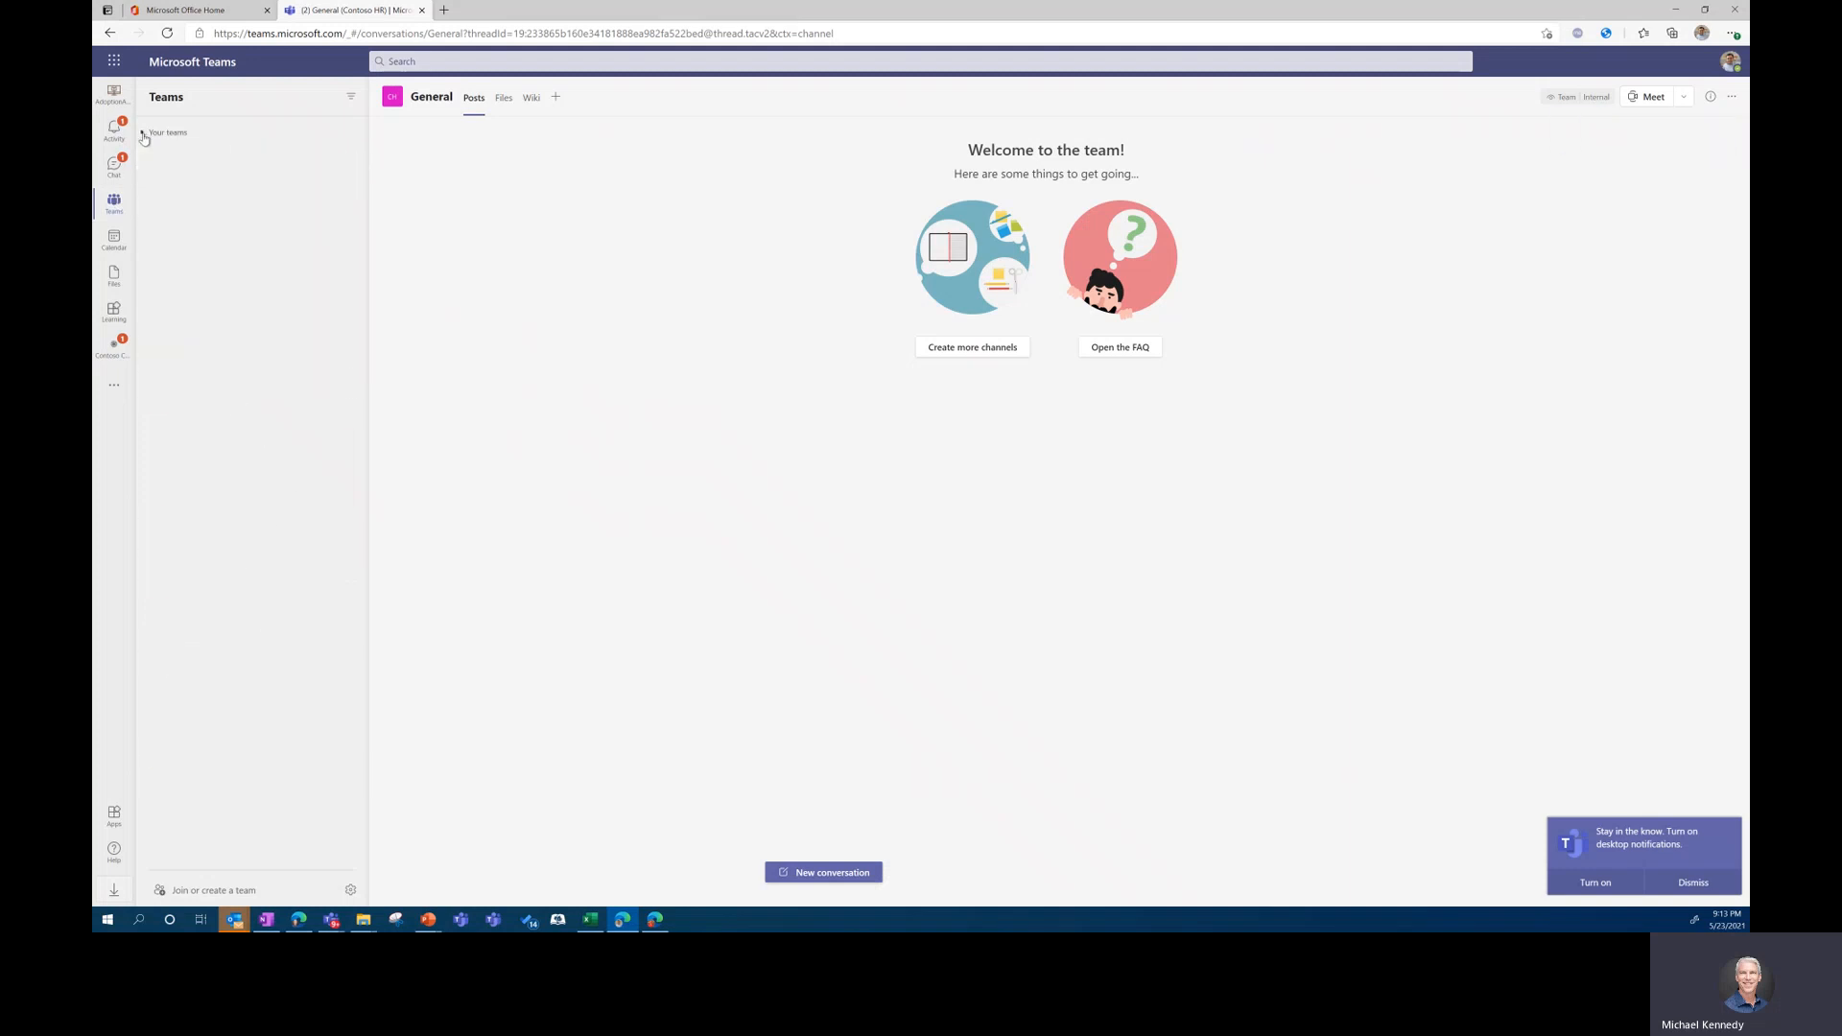
click(144, 134)
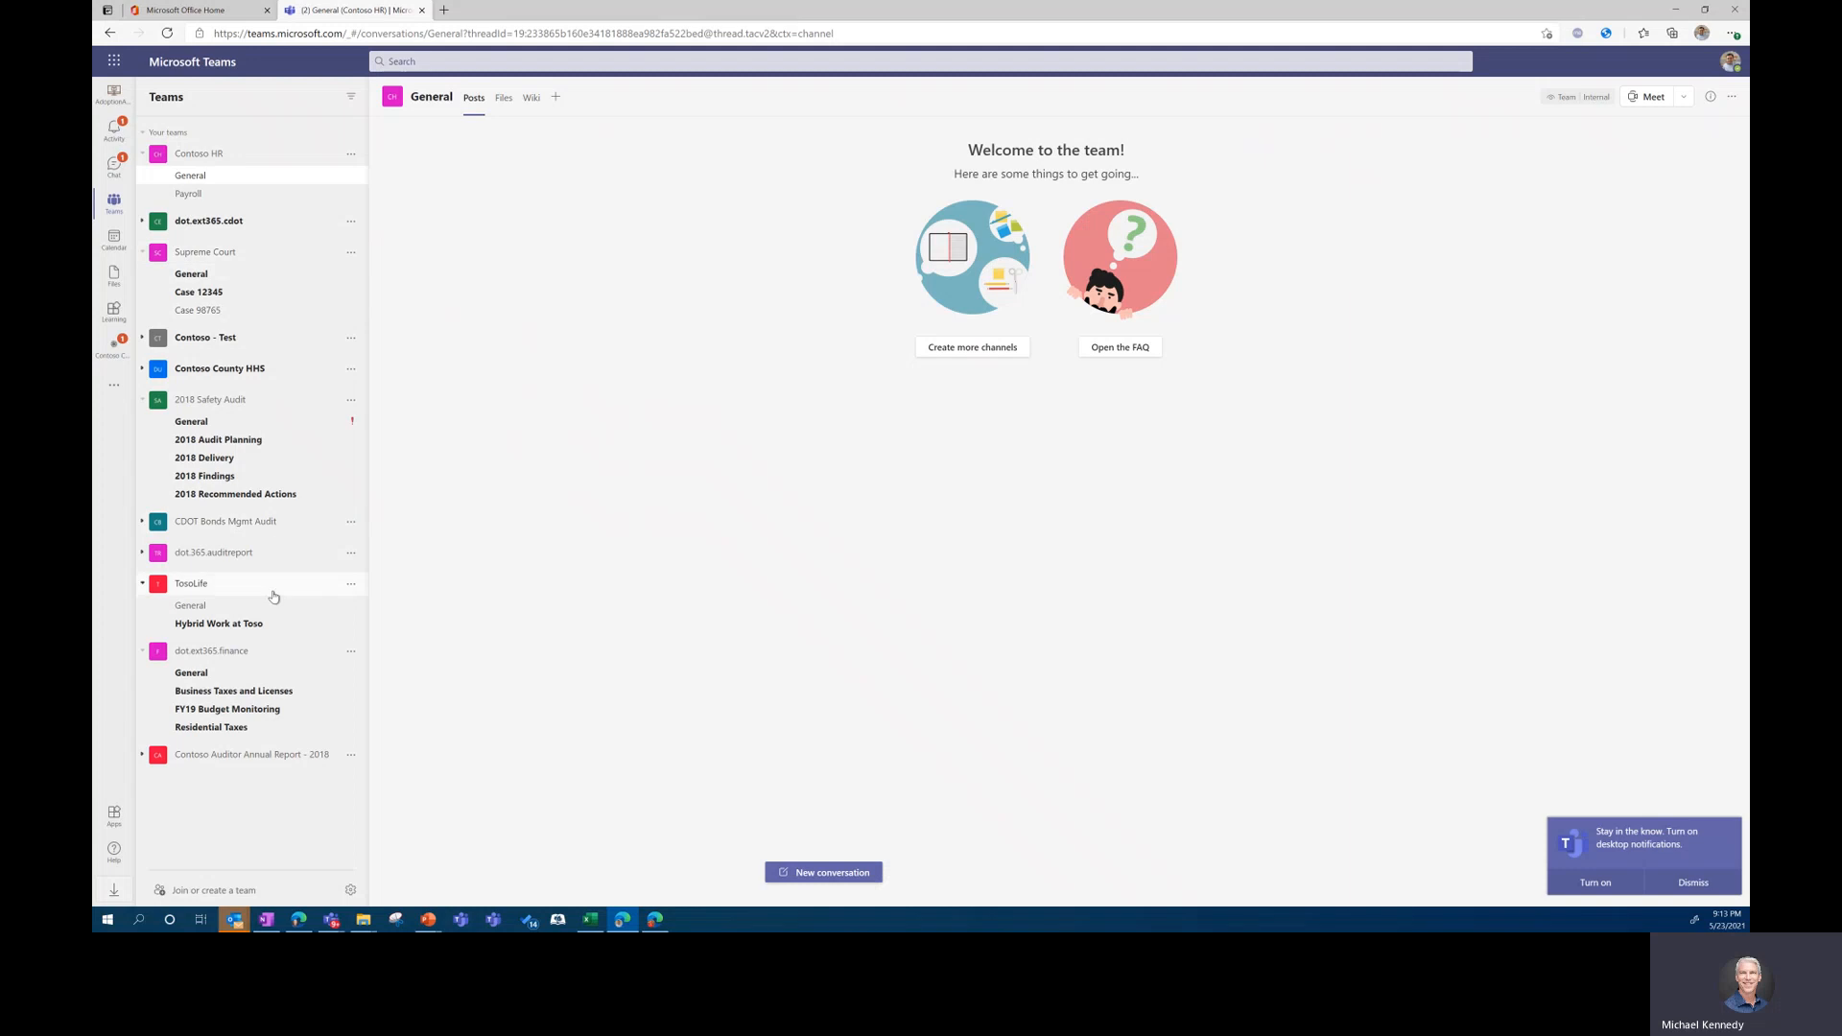
click(211, 625)
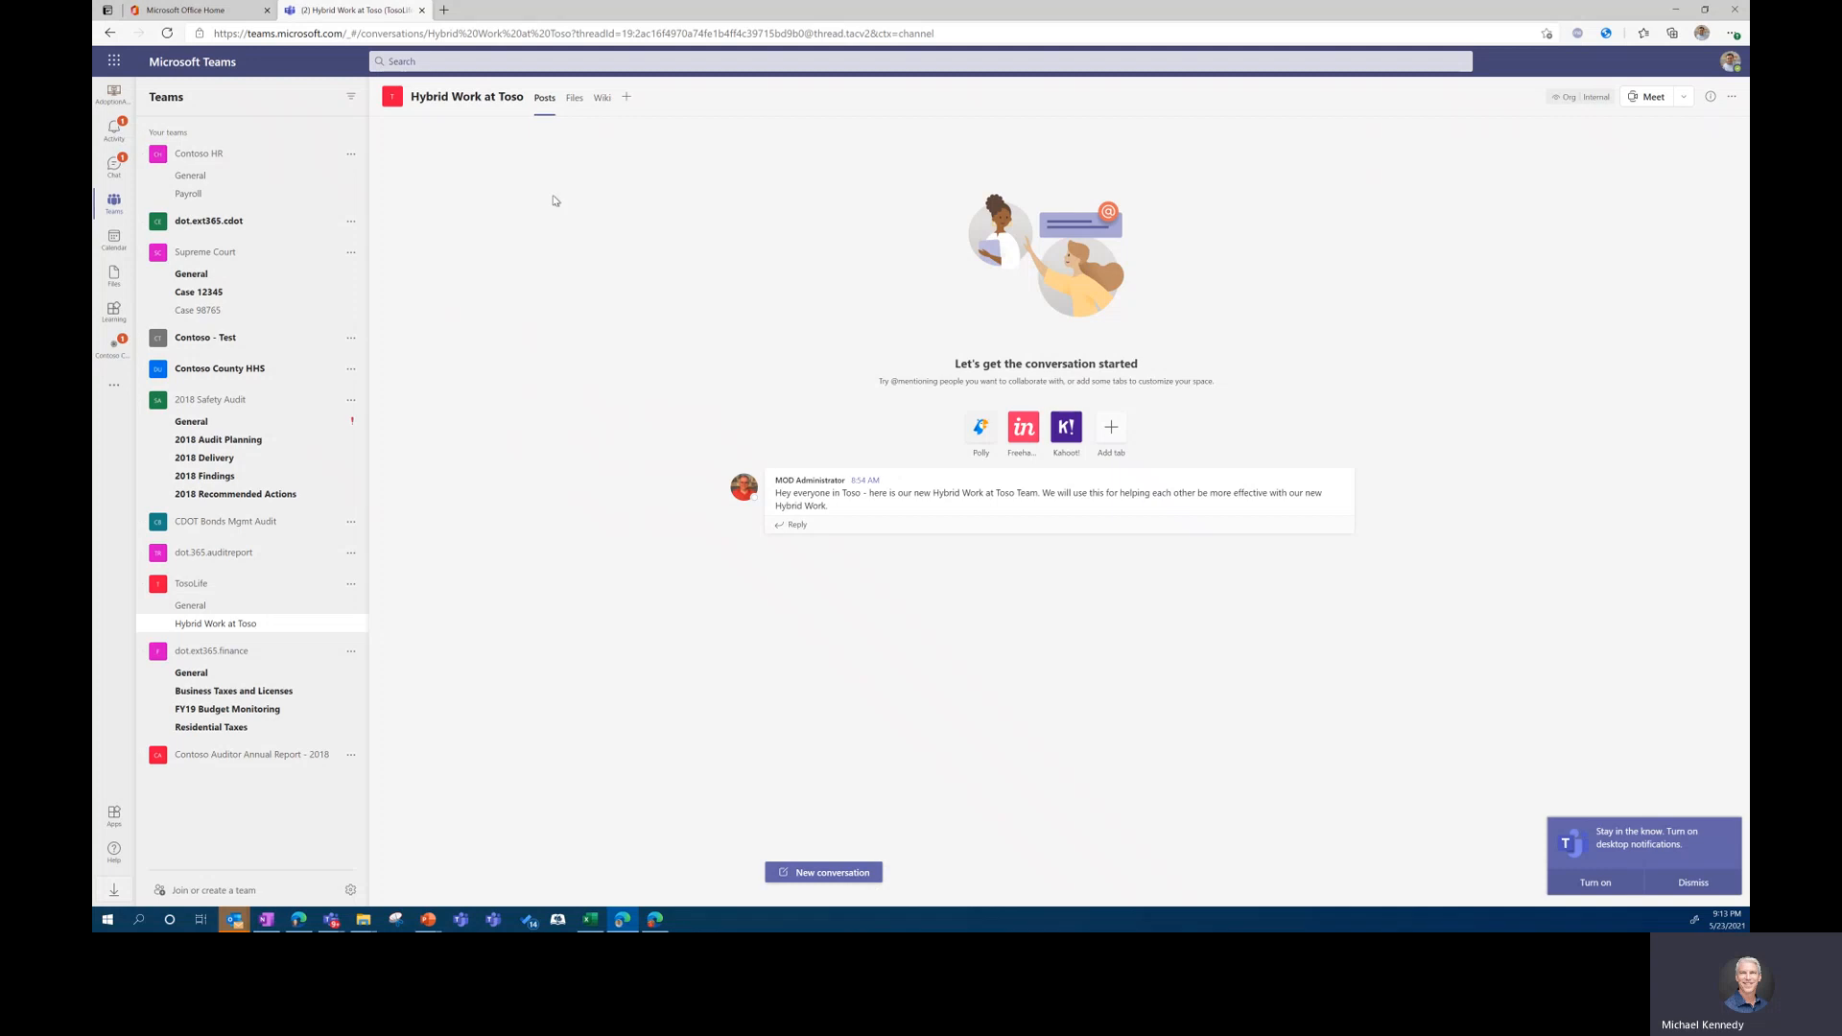
- Open the channel's files in SharePoint and display the contents of the TosoLife site
click(575, 100)
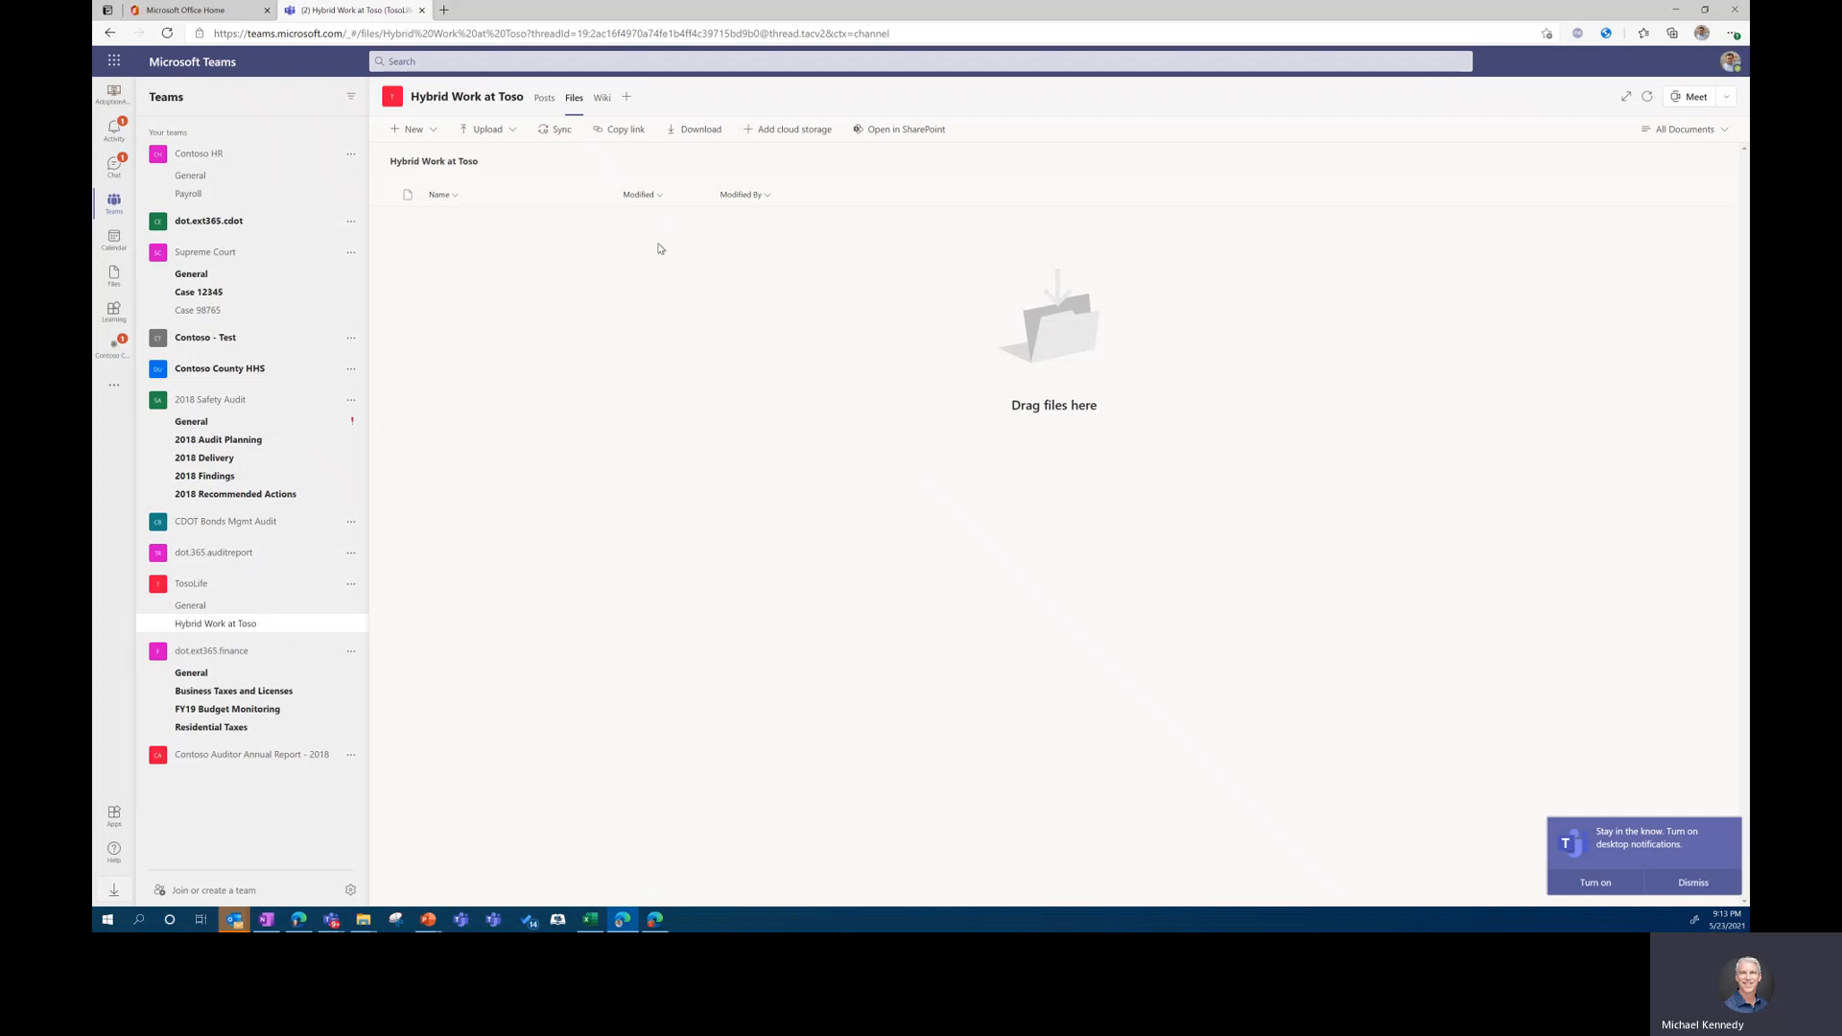
click(926, 133)
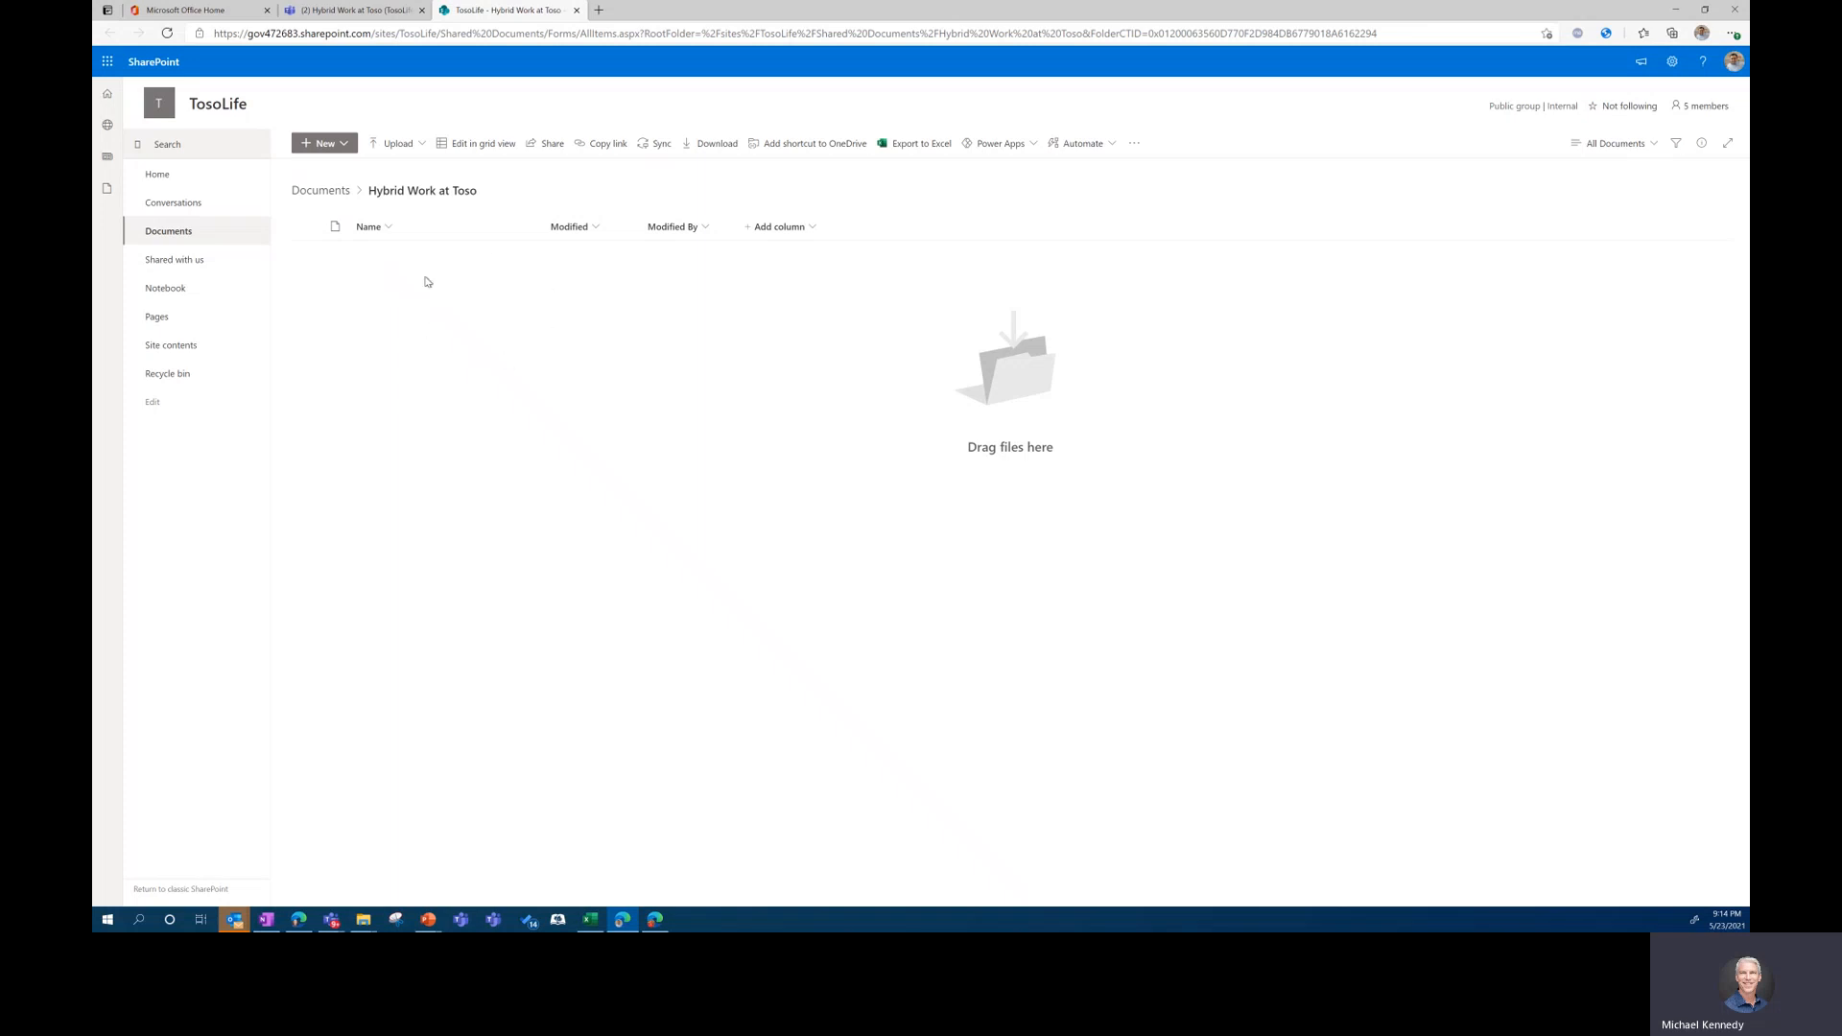
click(171, 319)
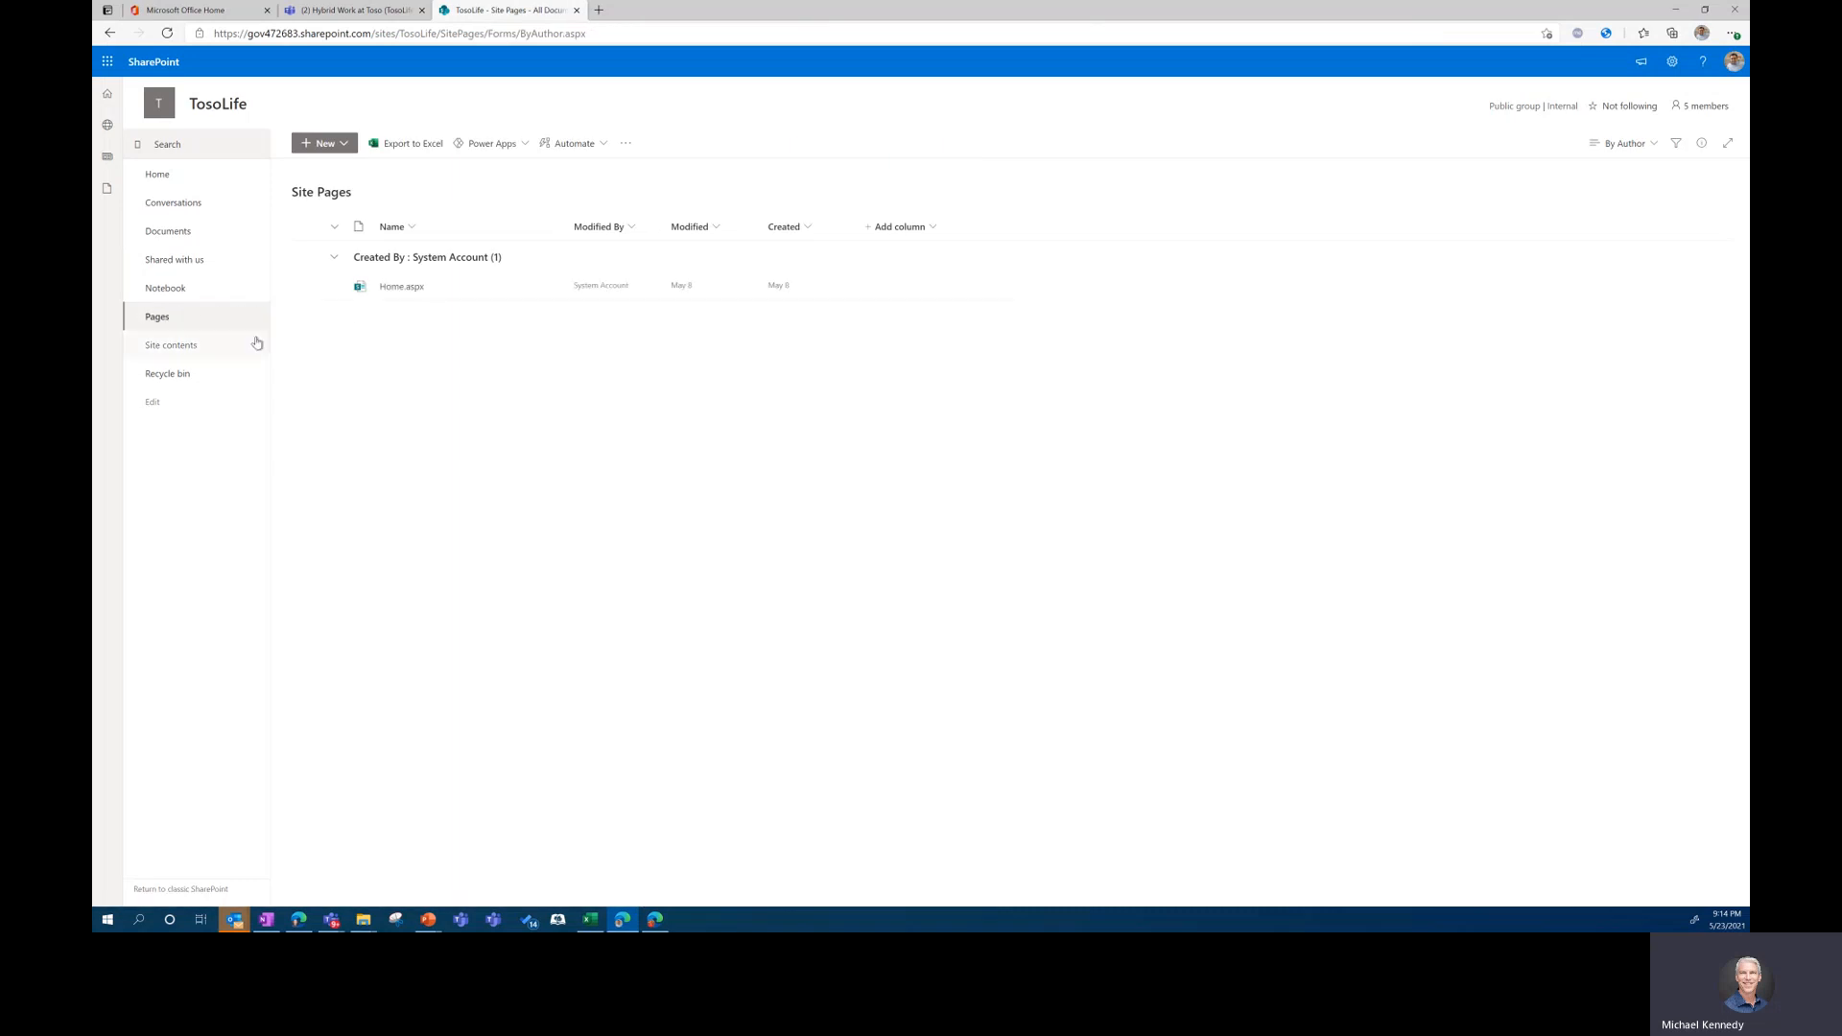
click(186, 349)
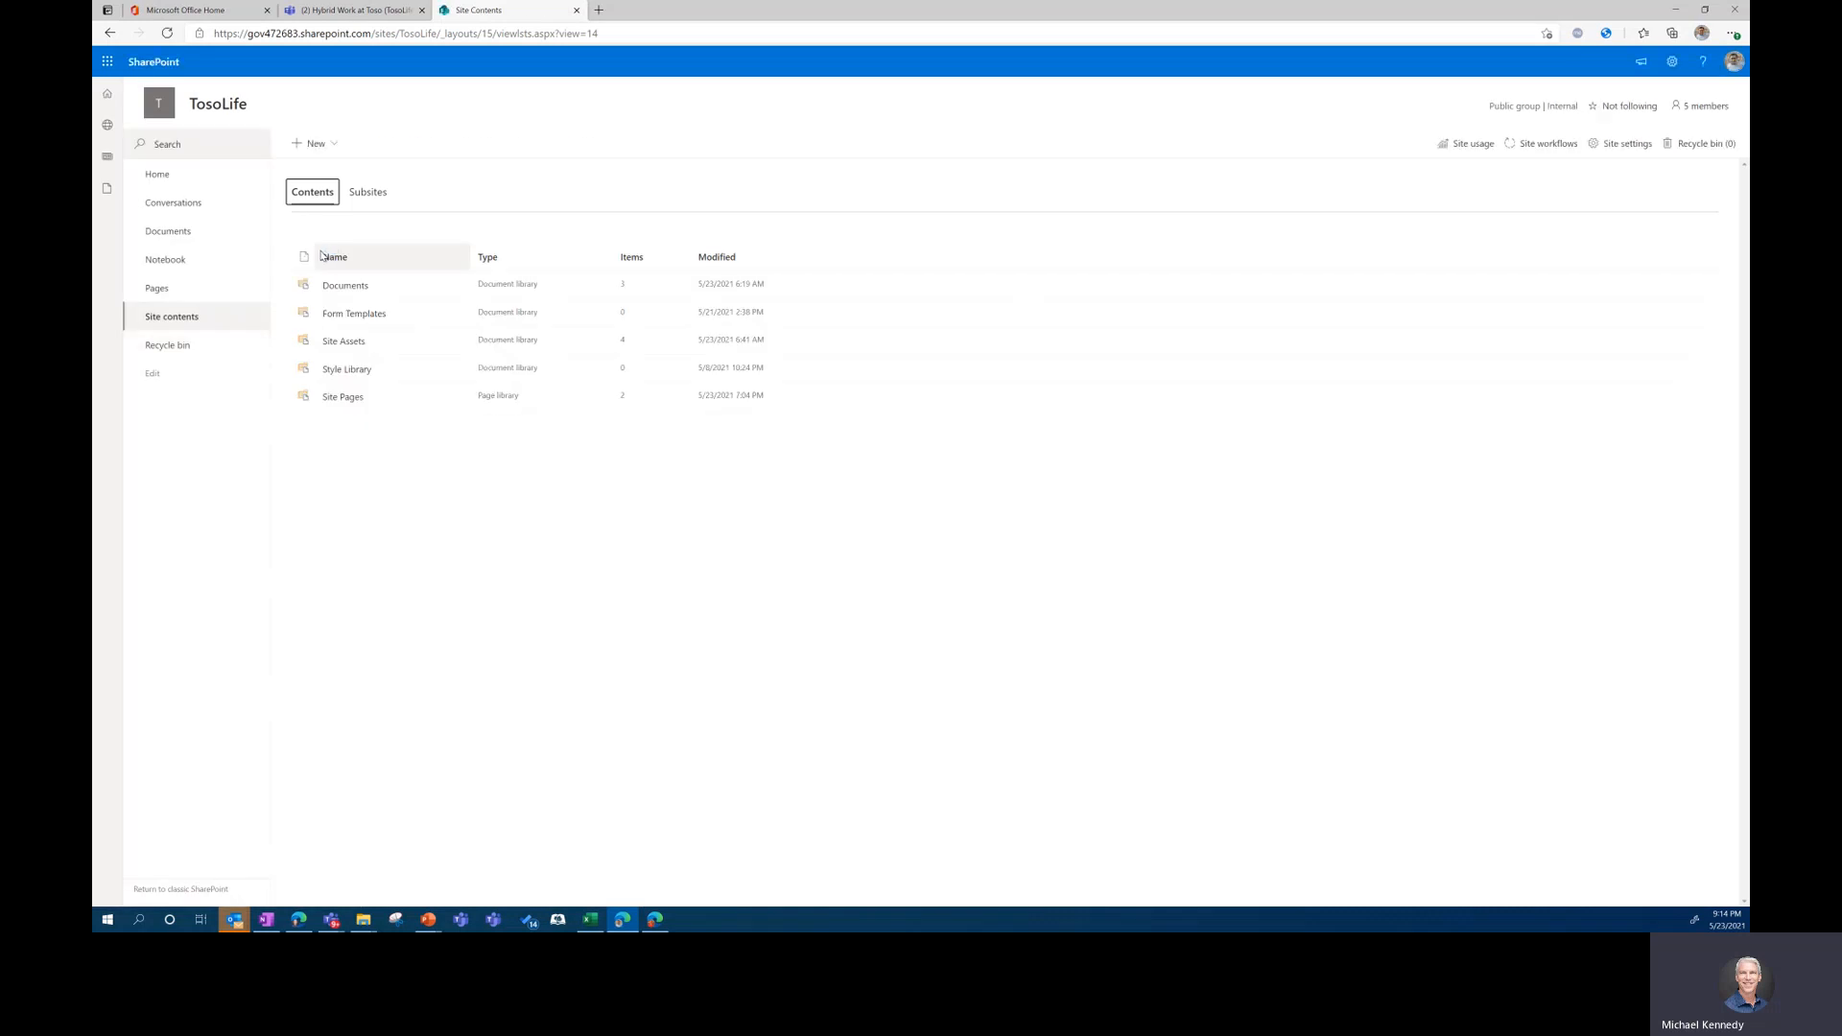
- Create a blank page on the TosoLife site, go through its authoring introduction and close it
click(335, 146)
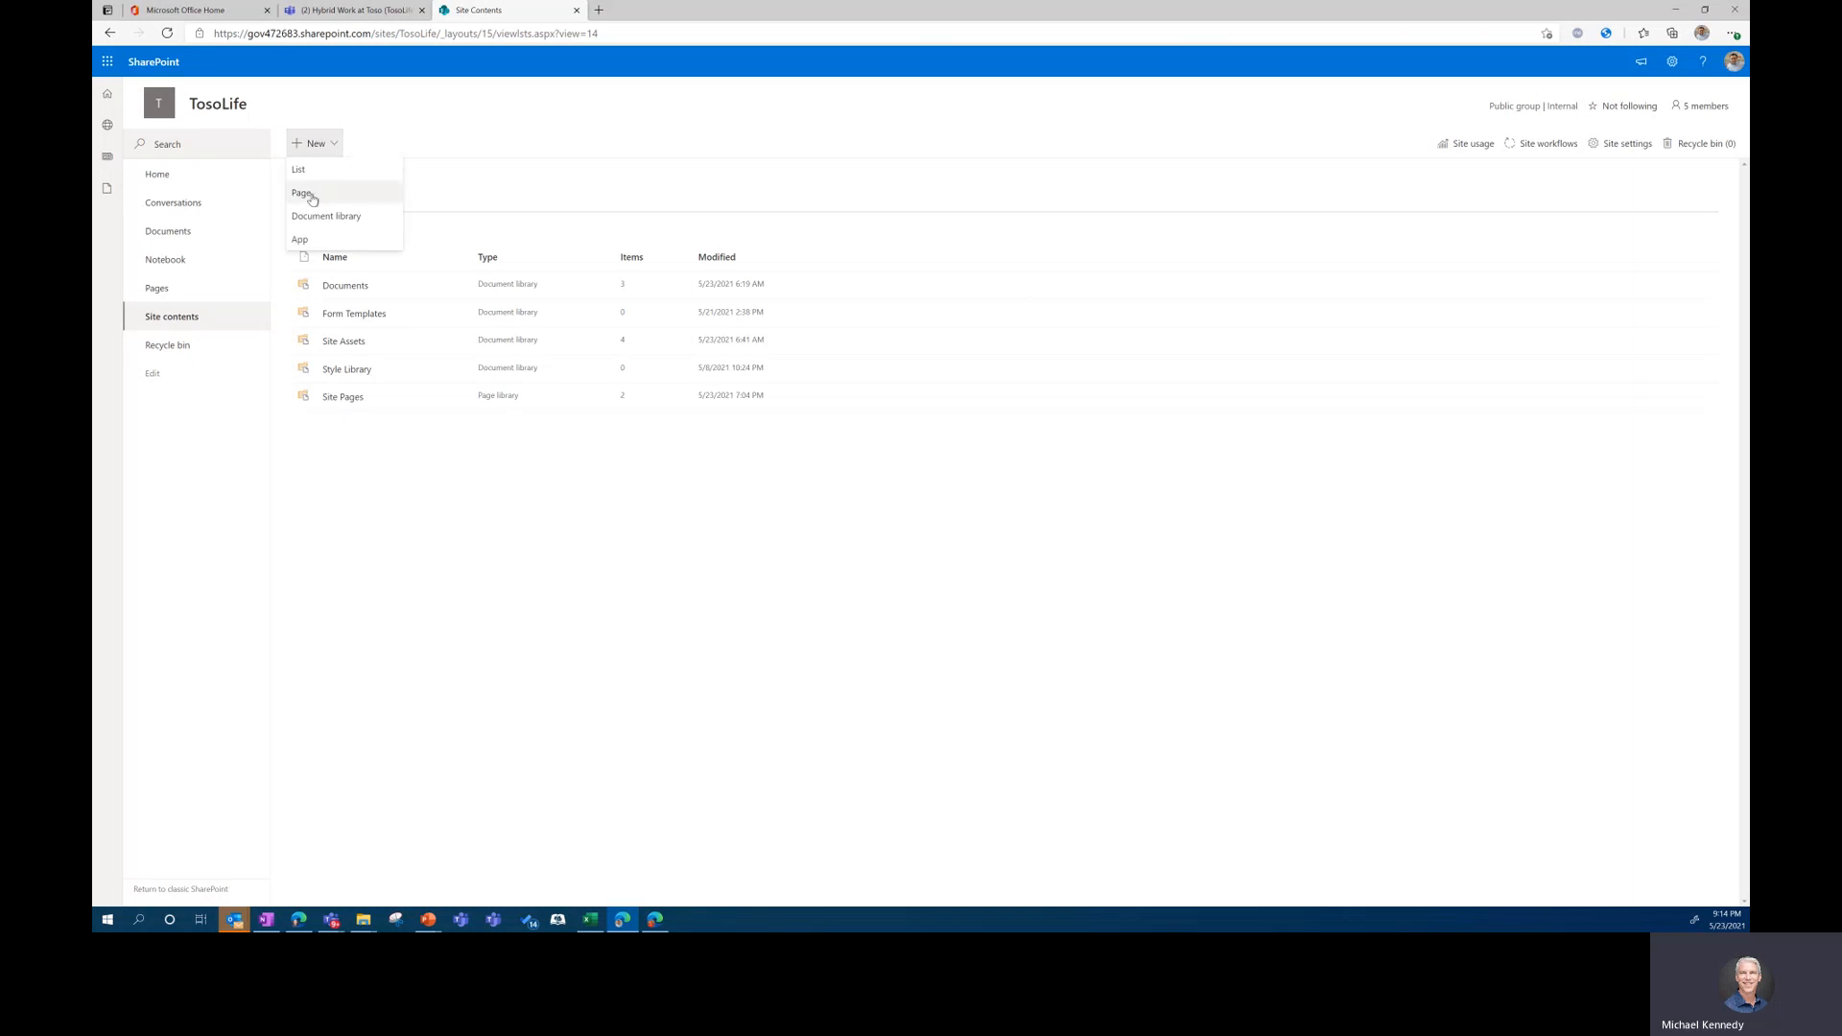
click(307, 196)
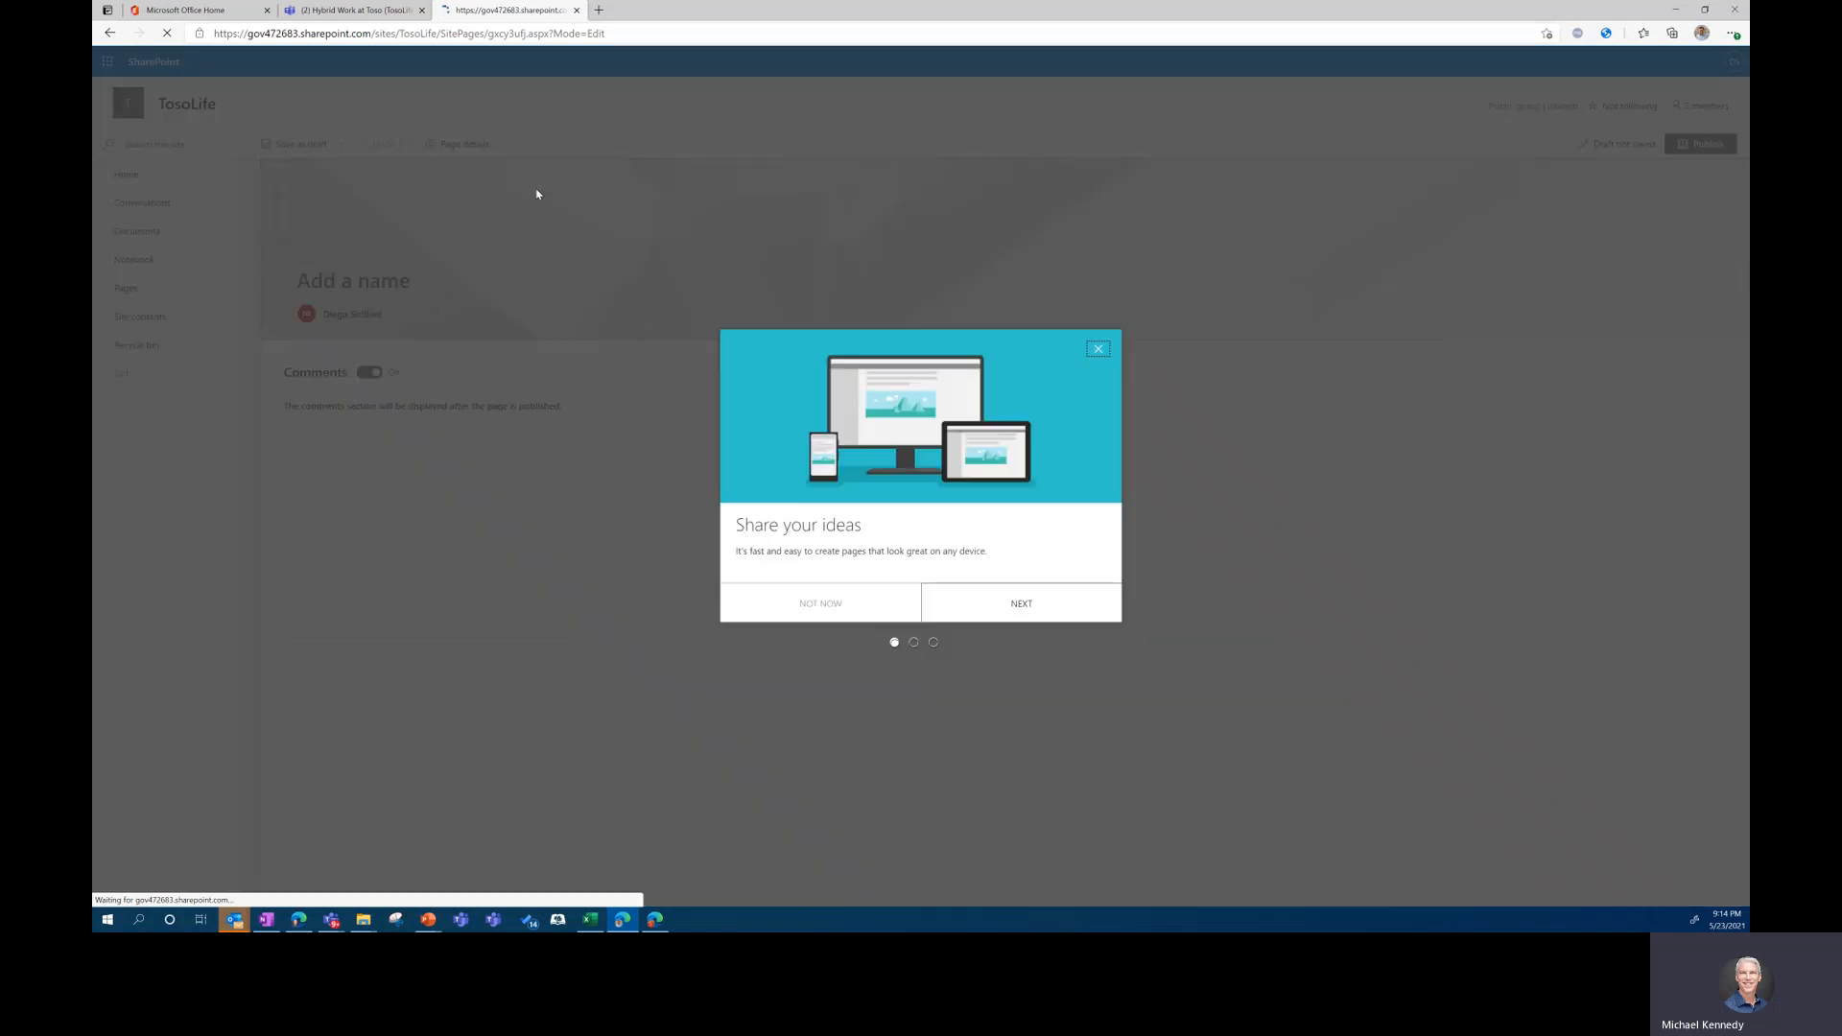
click(1025, 610)
click(1024, 610)
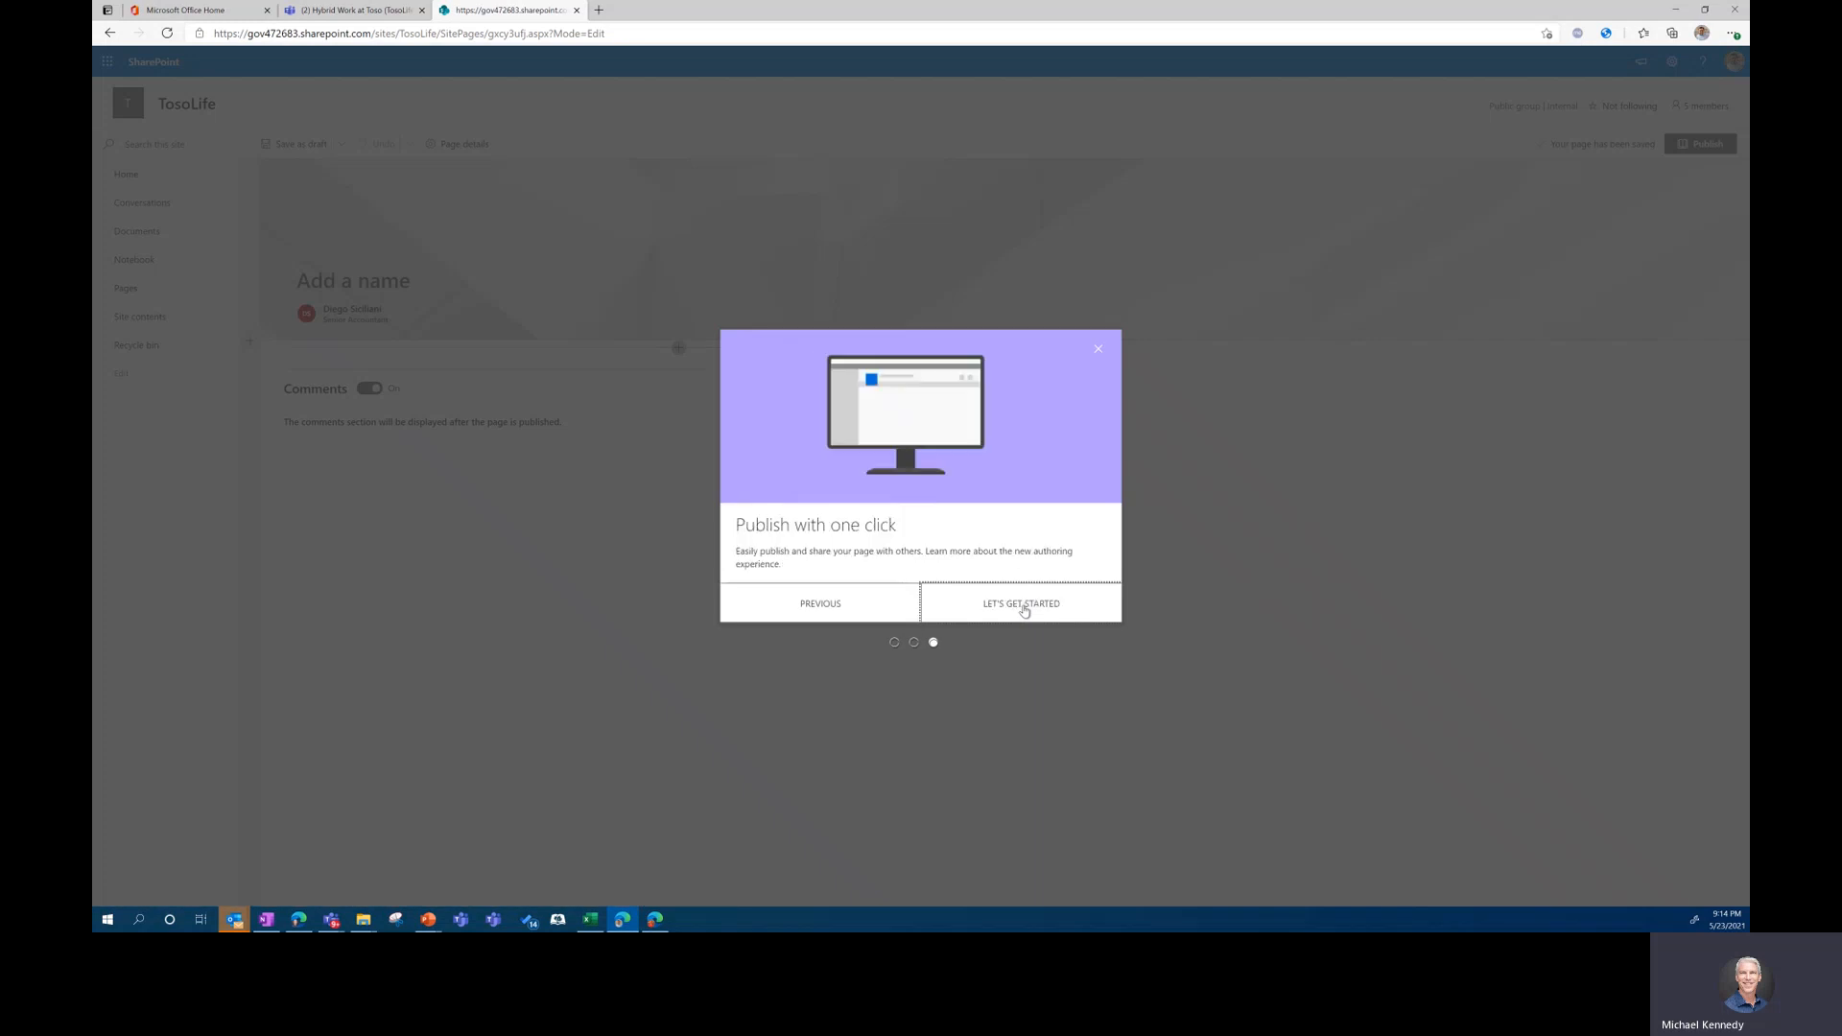
click(1023, 606)
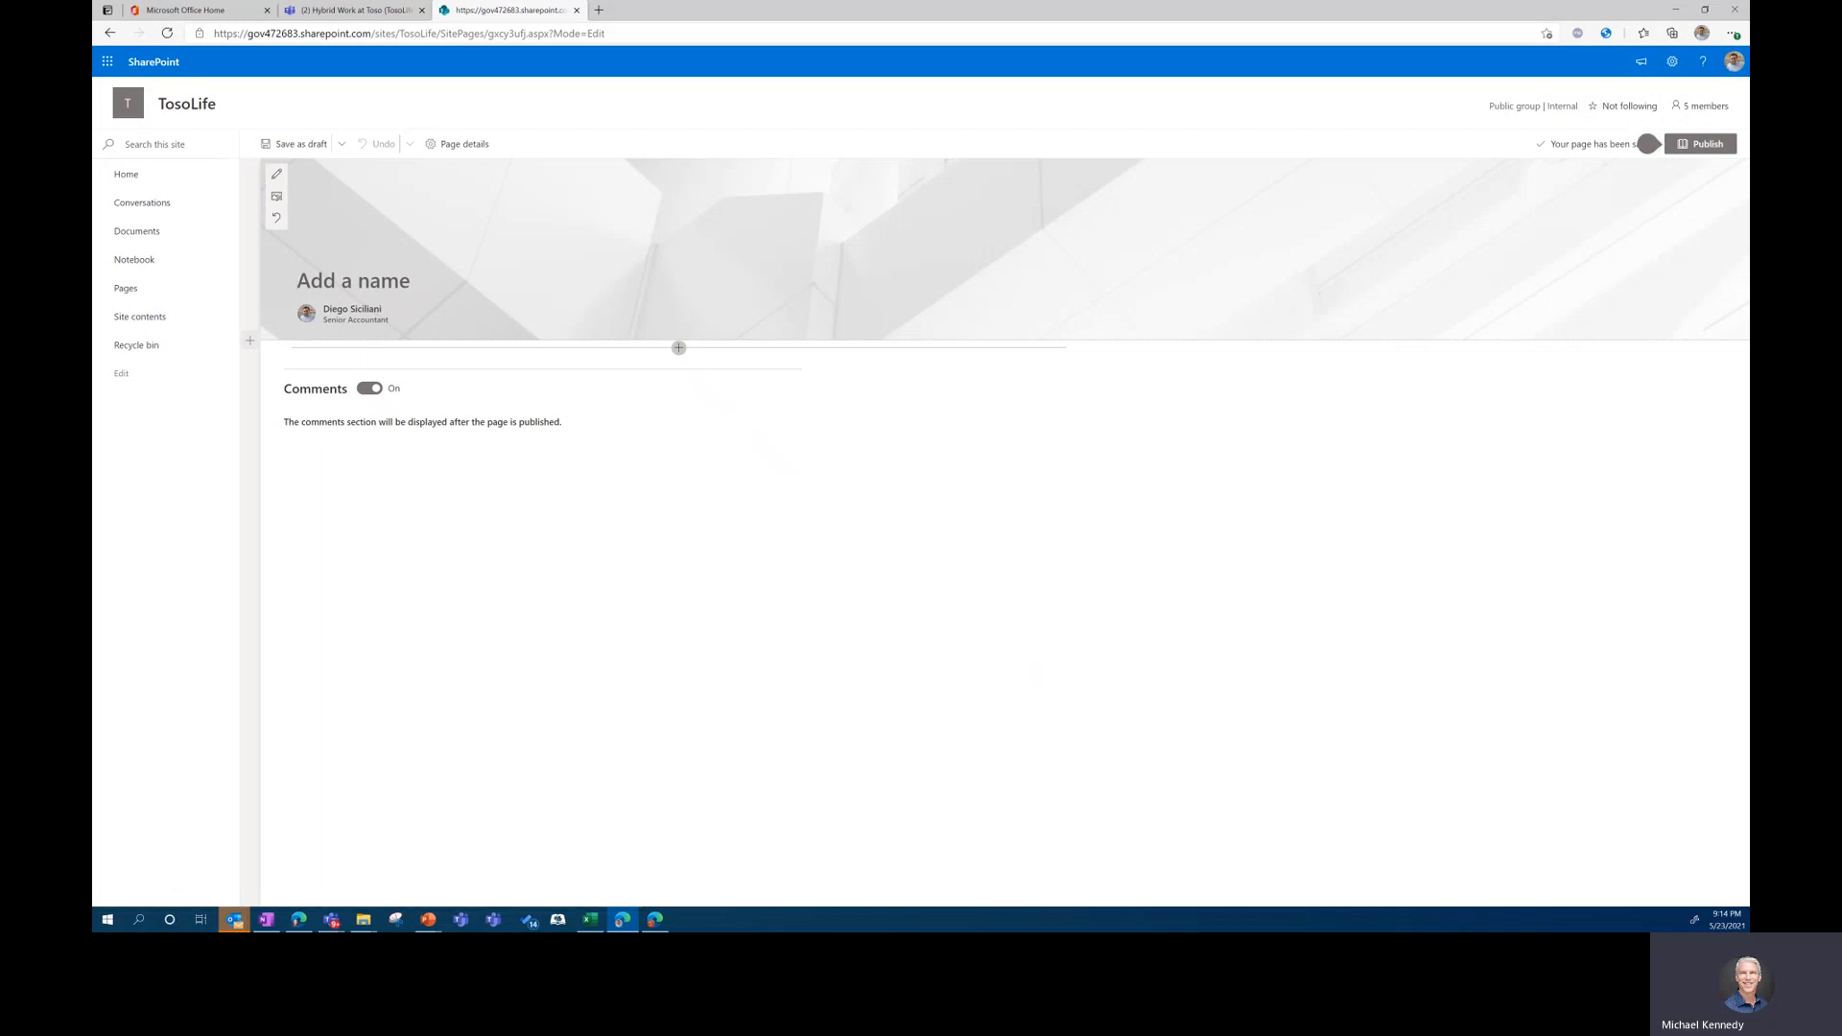
key(ctrl+w)
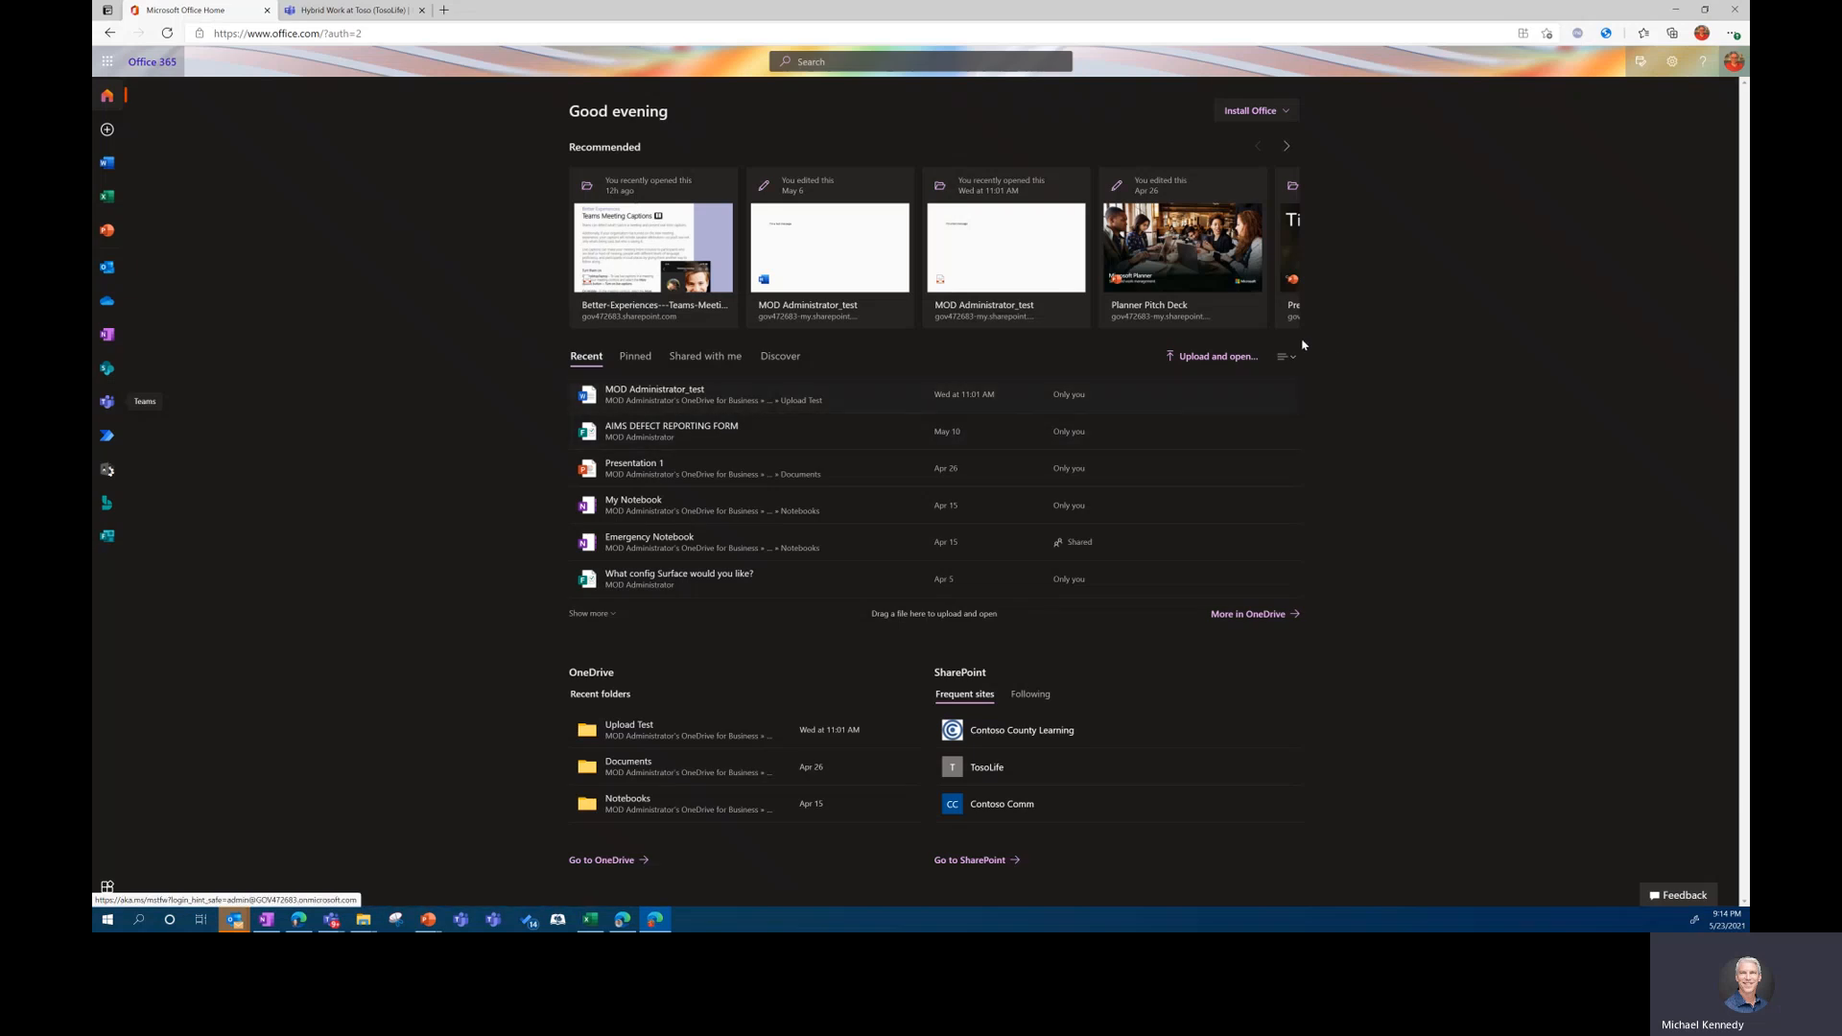
- In the other browser window, open the Hybrid Work at Toso channel's files from Teams in SharePoint
click(336, 11)
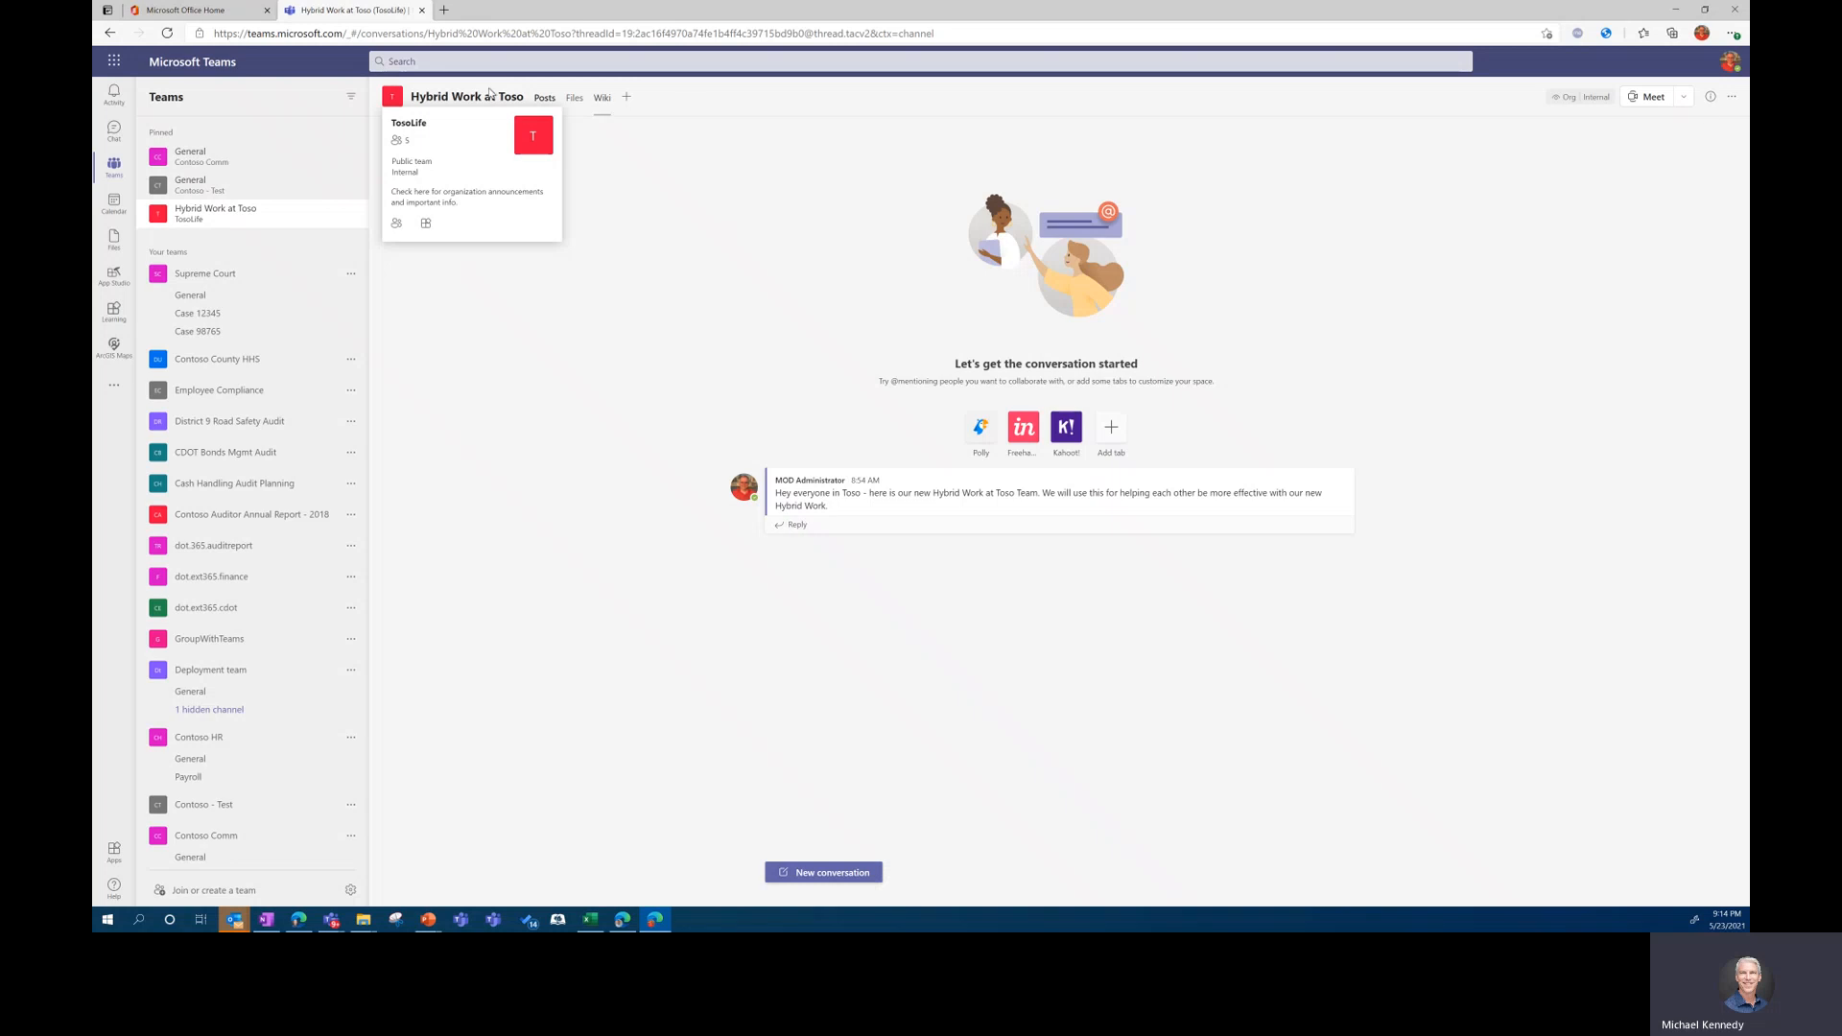
click(574, 98)
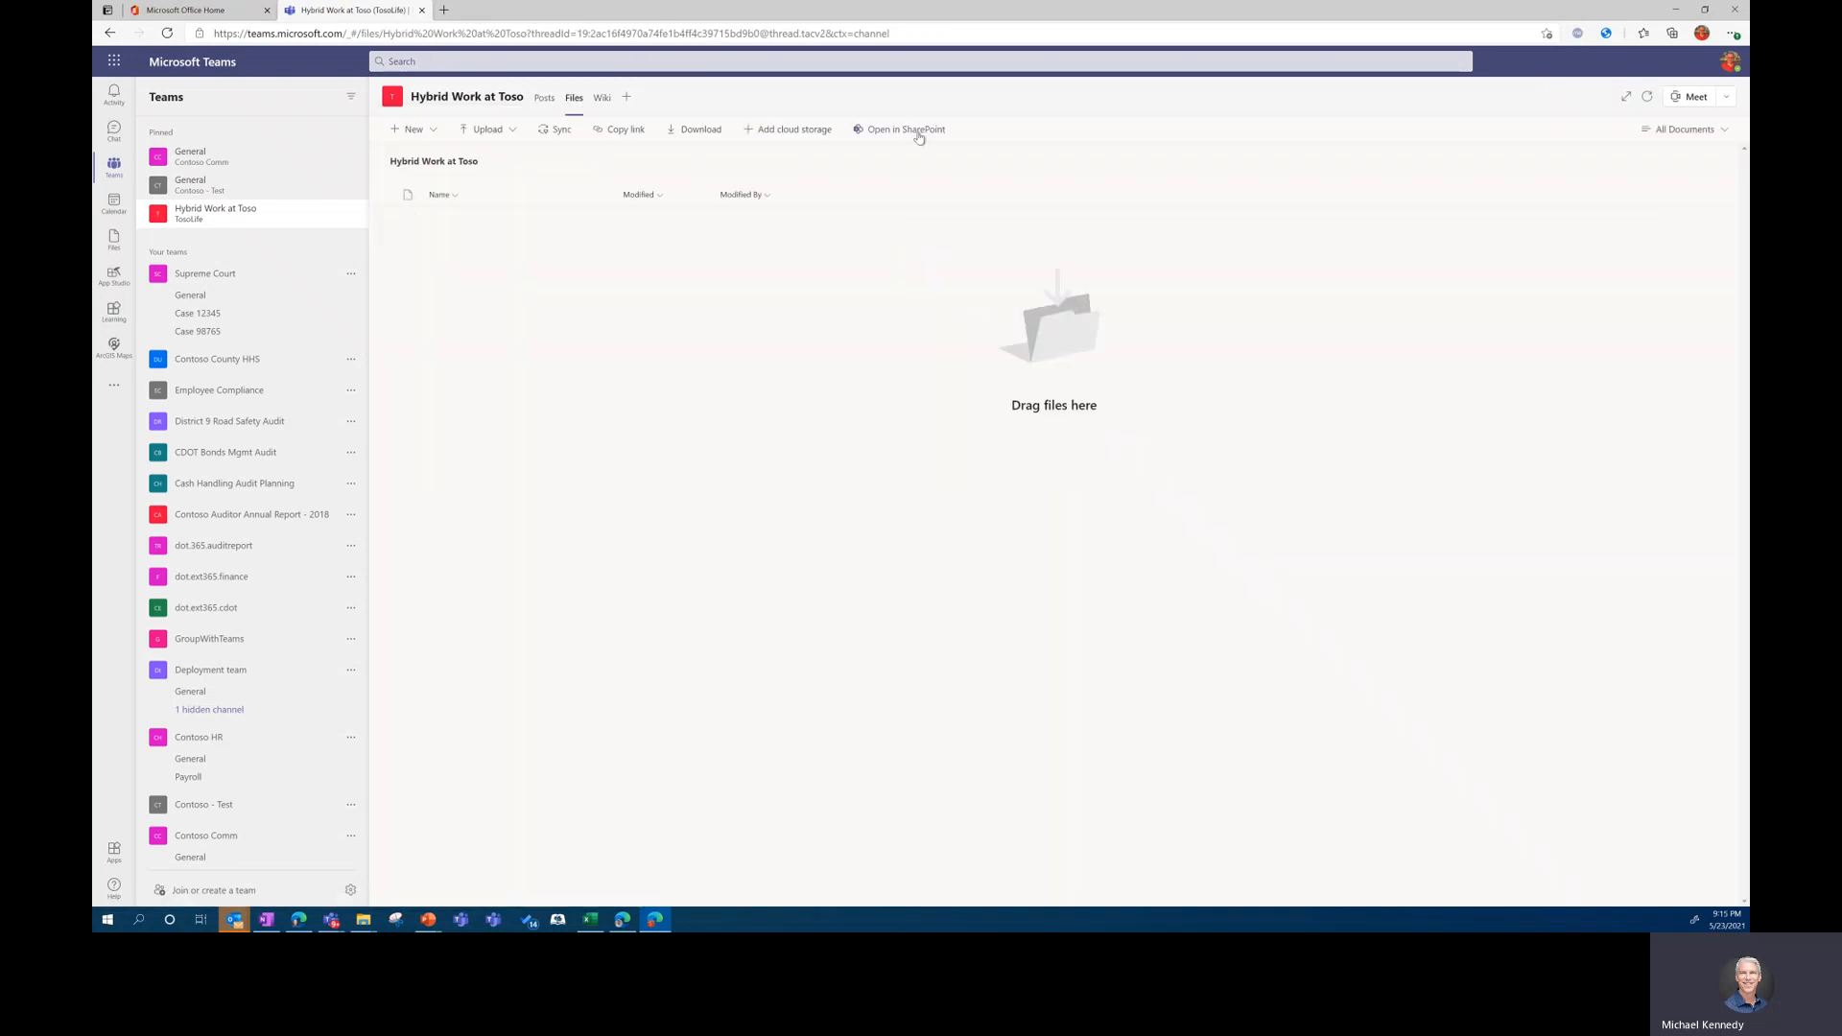
click(912, 130)
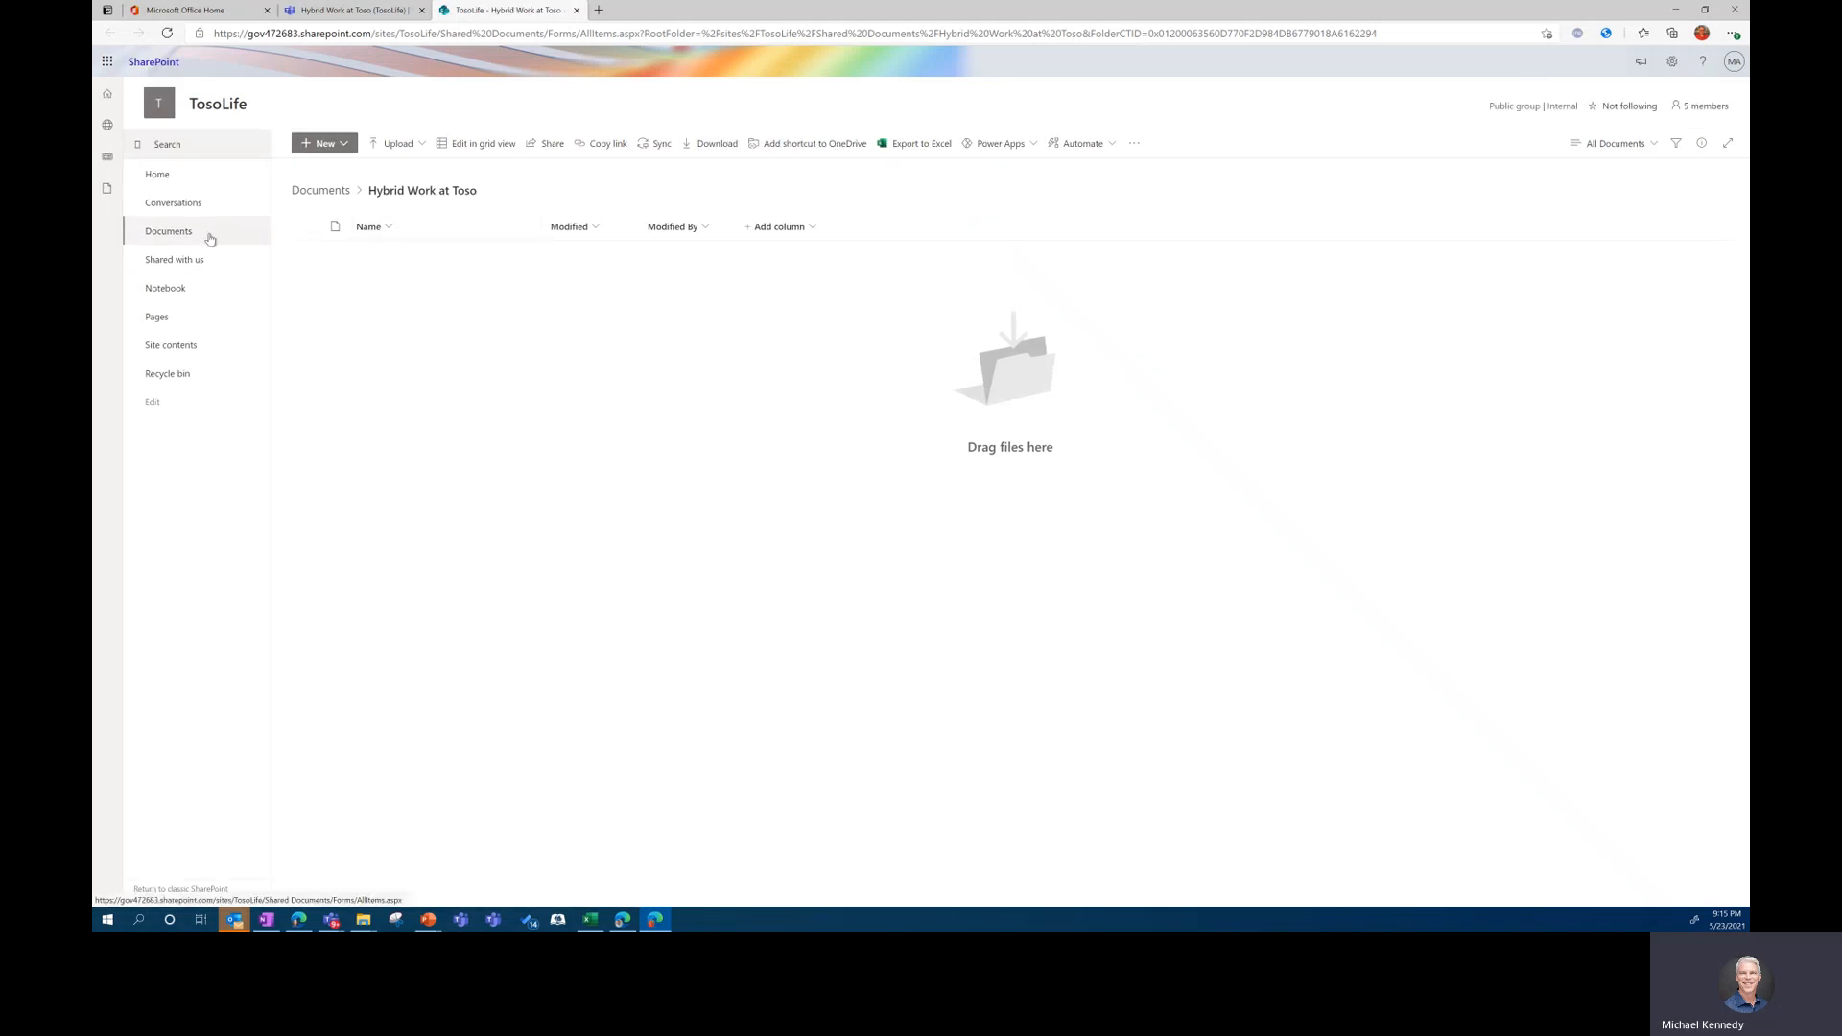
- Create a new page from the TosoLife site contents
click(187, 349)
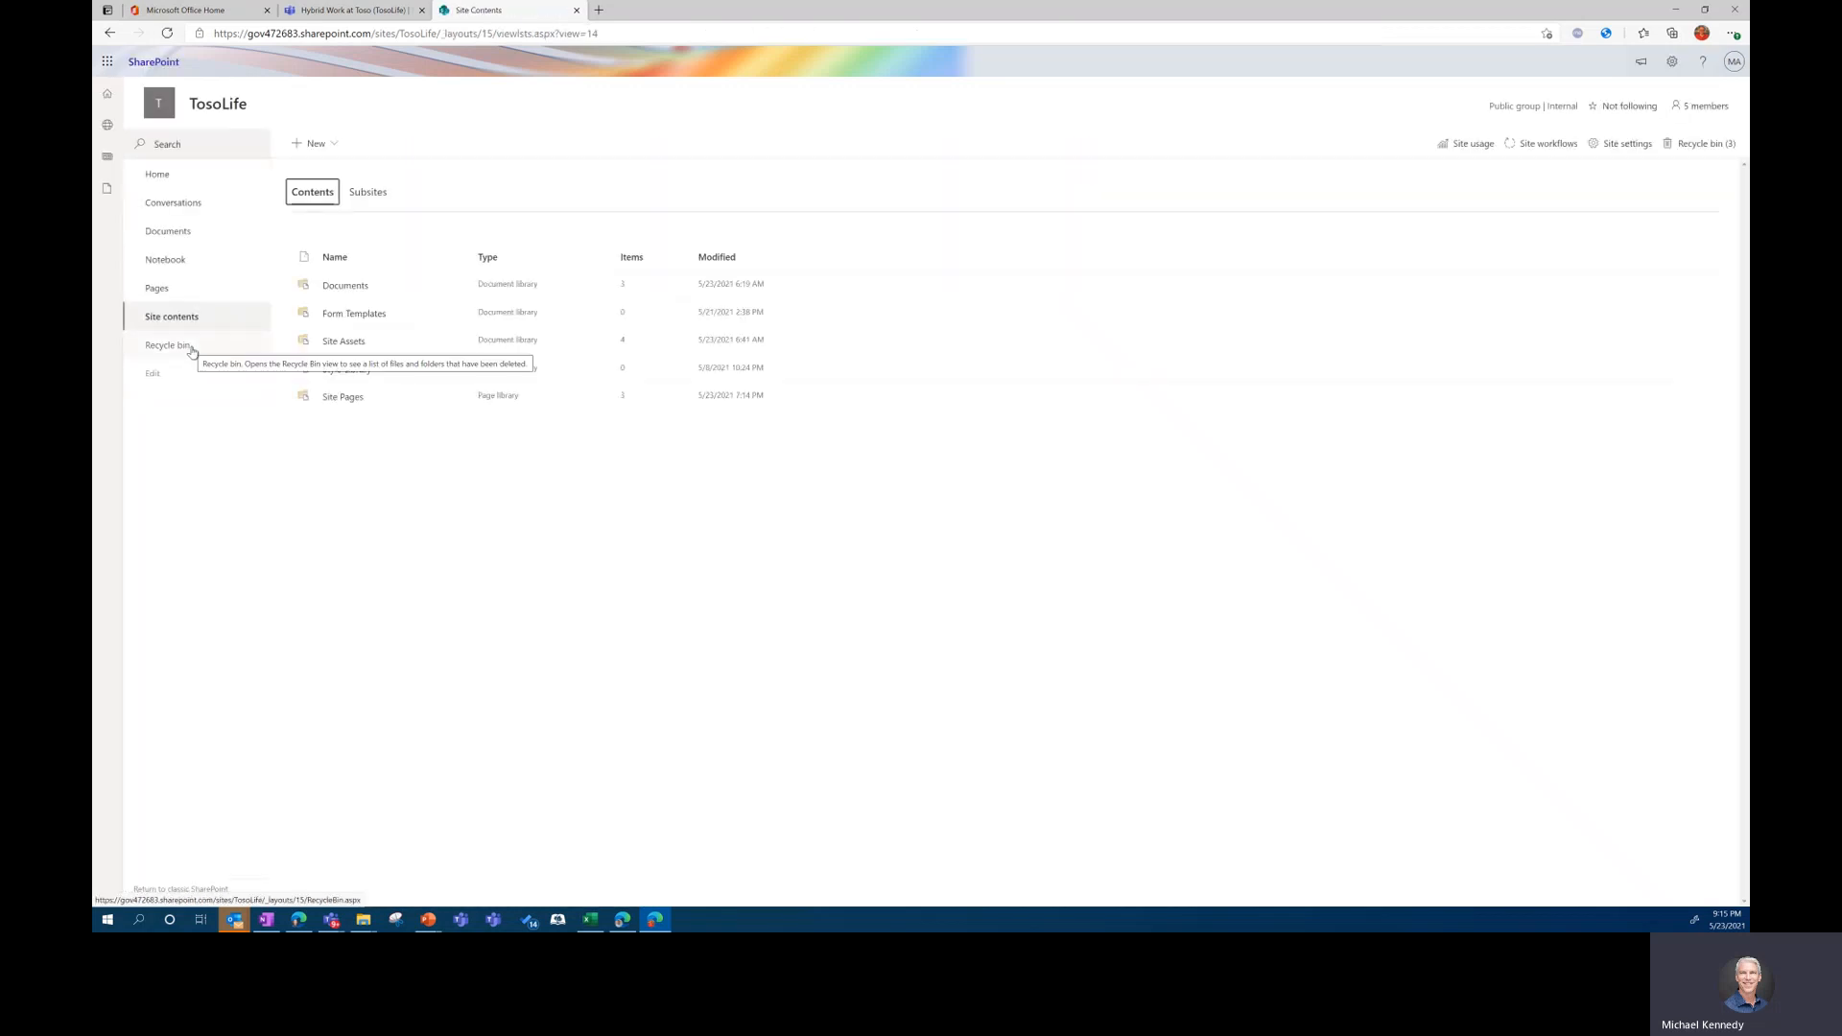
click(319, 143)
click(299, 193)
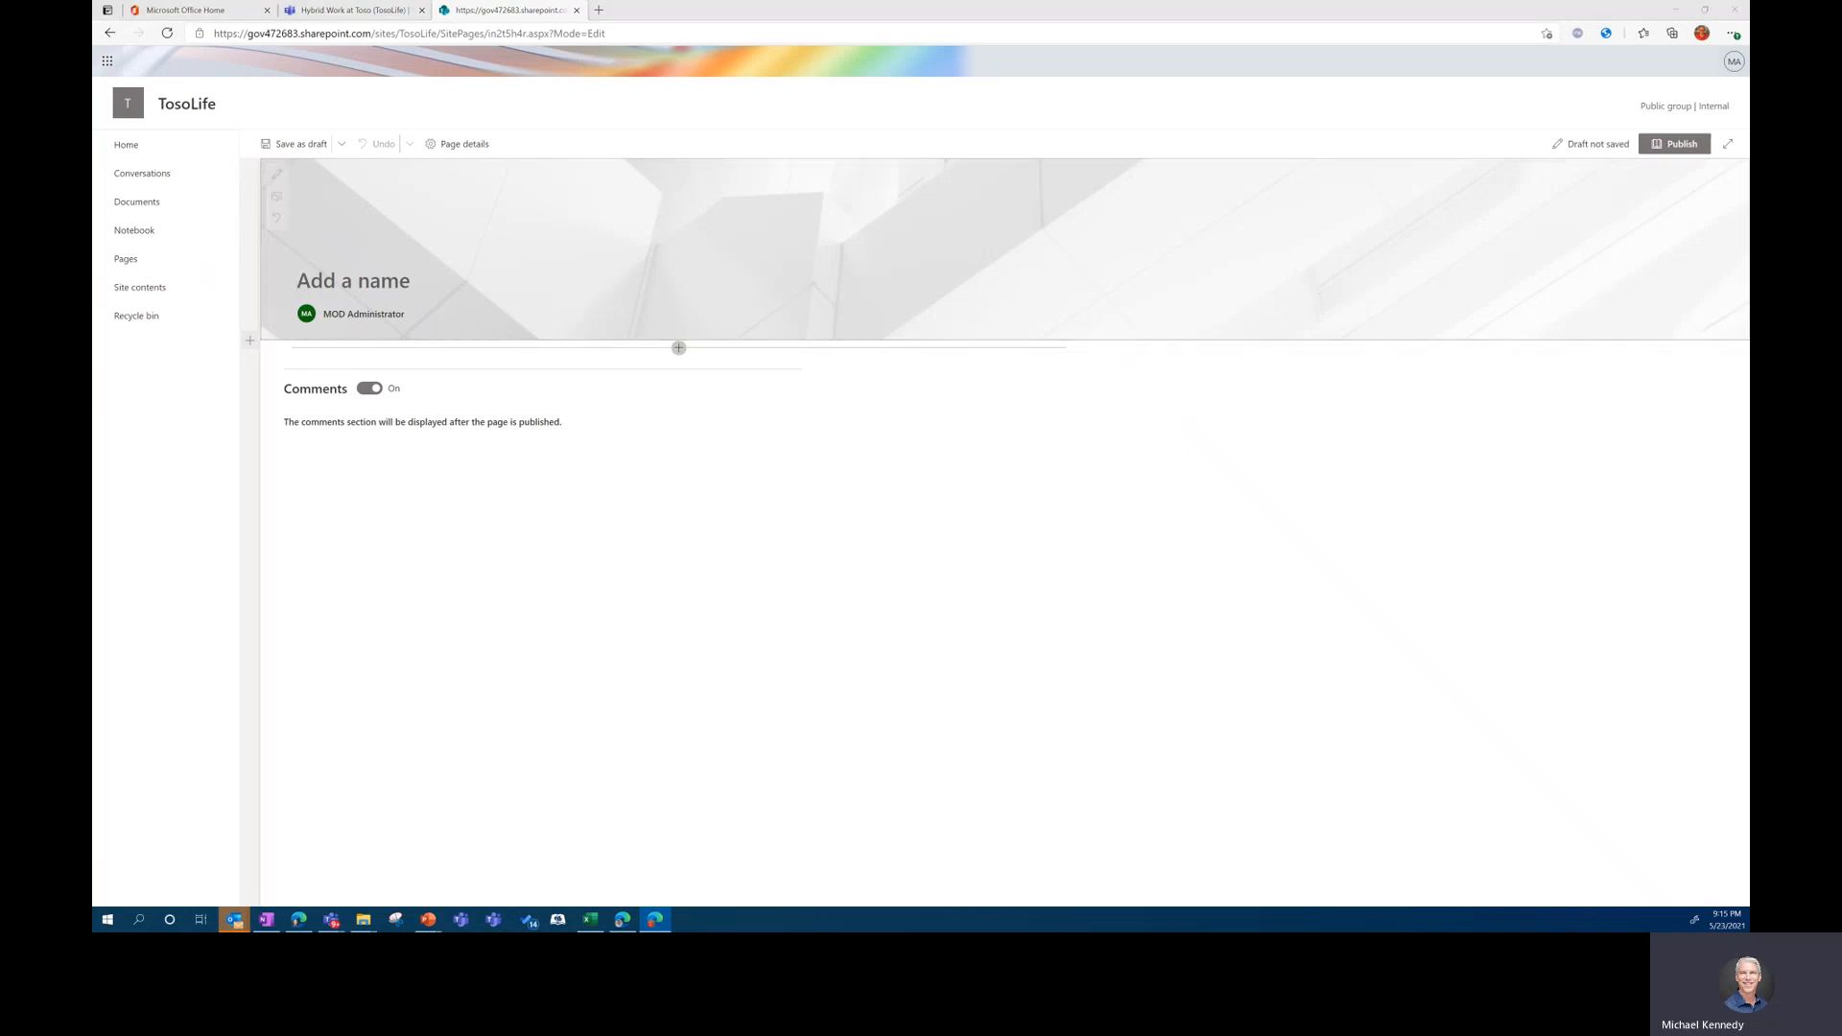
- Arrange the PowerPoint presentation on the right half of the screen beside the new SharePoint page
key(alt+Tab)
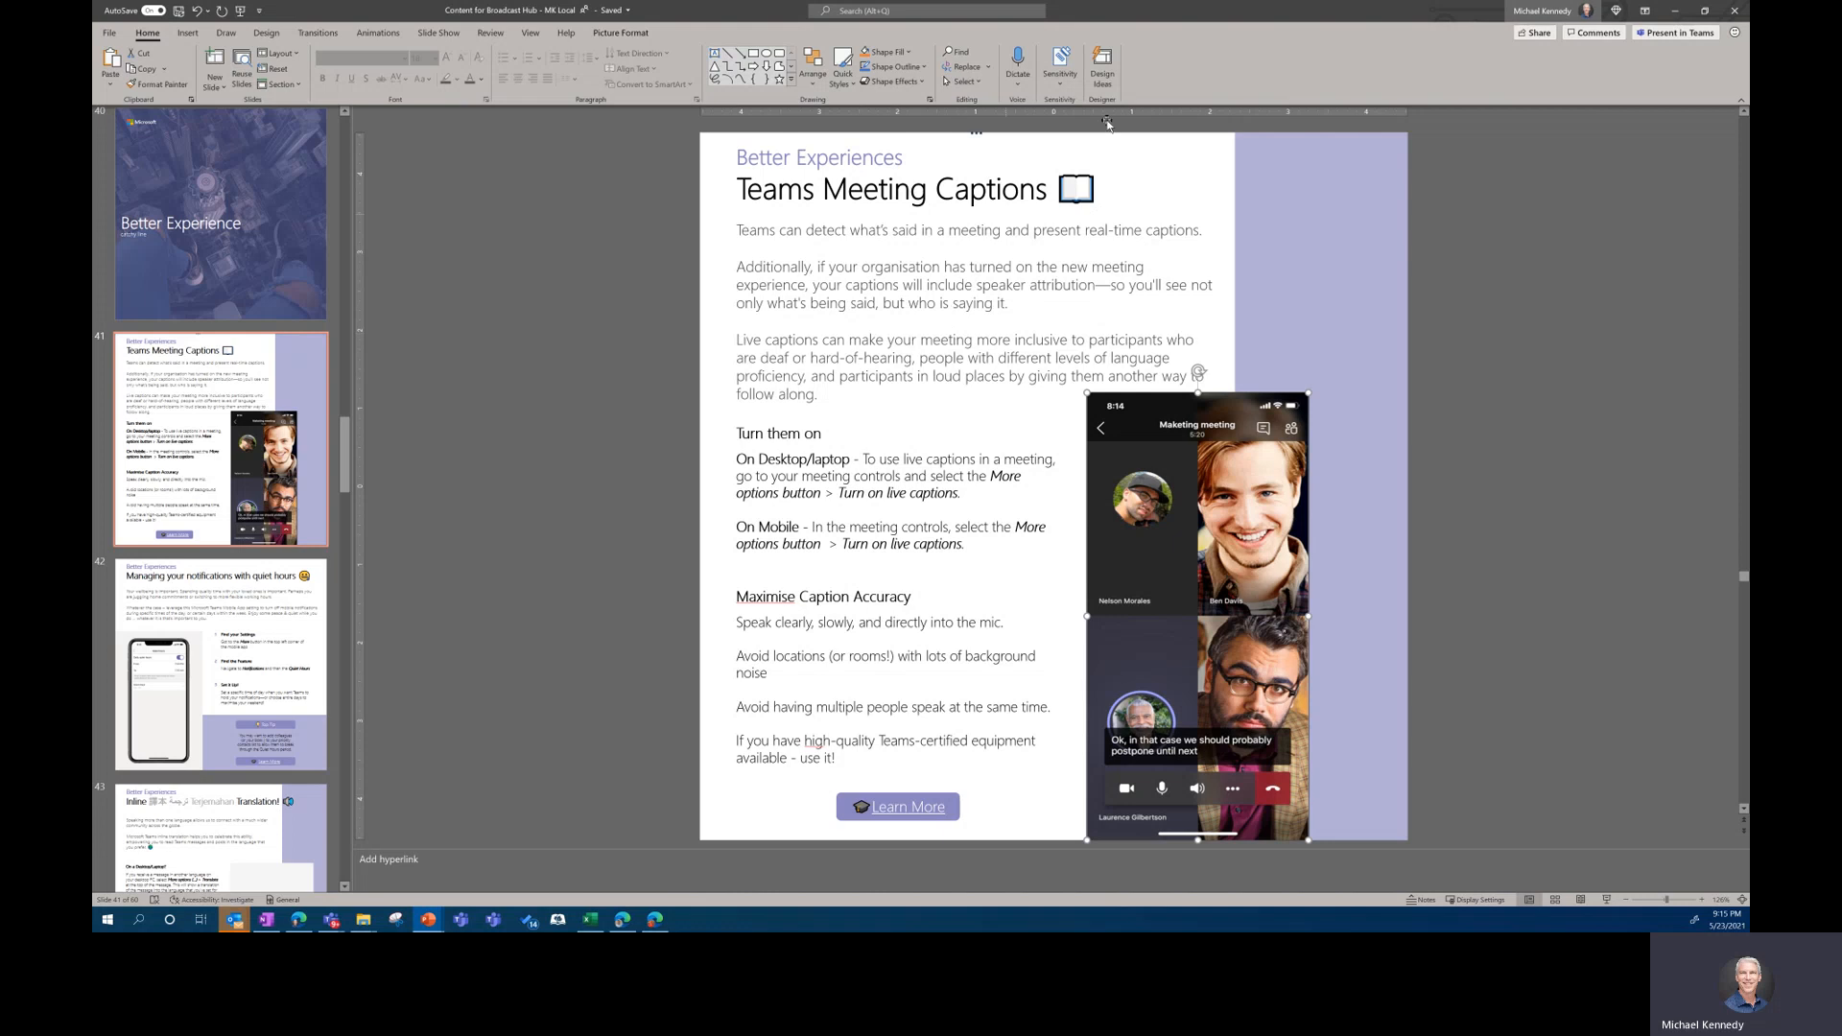
drag(1189, 13, 1745, 92)
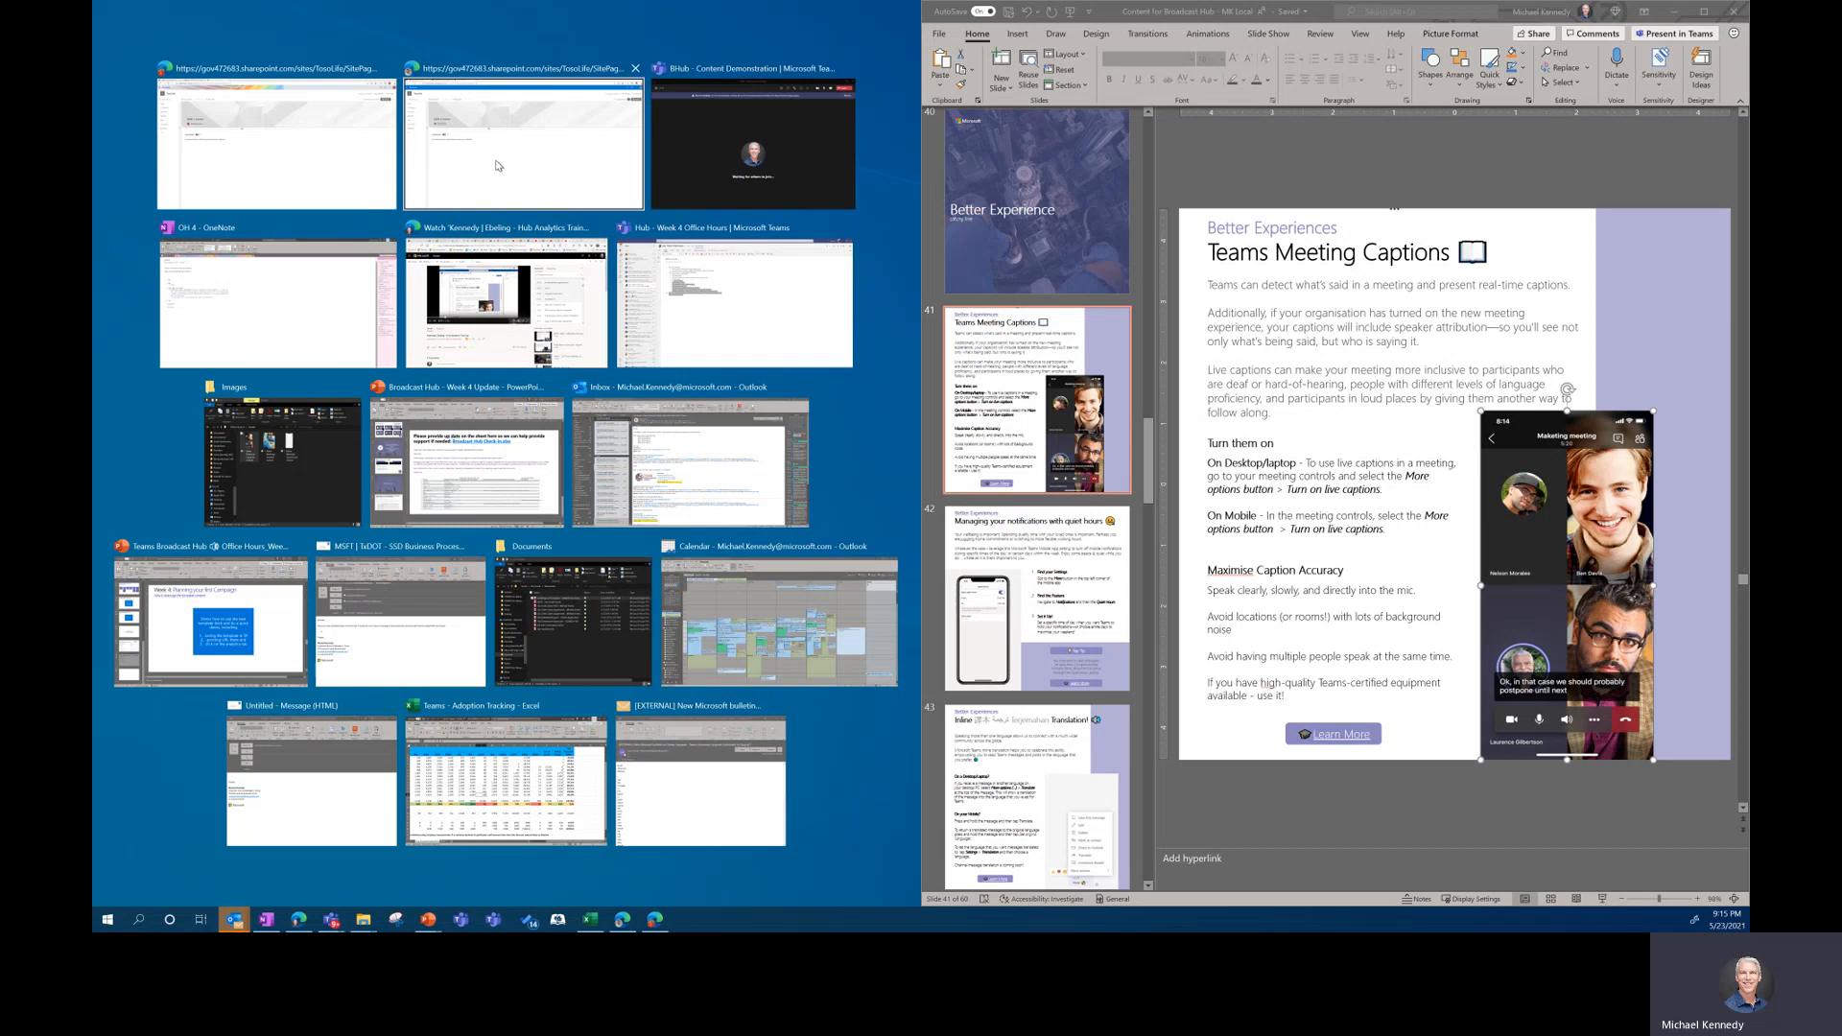
click(428, 173)
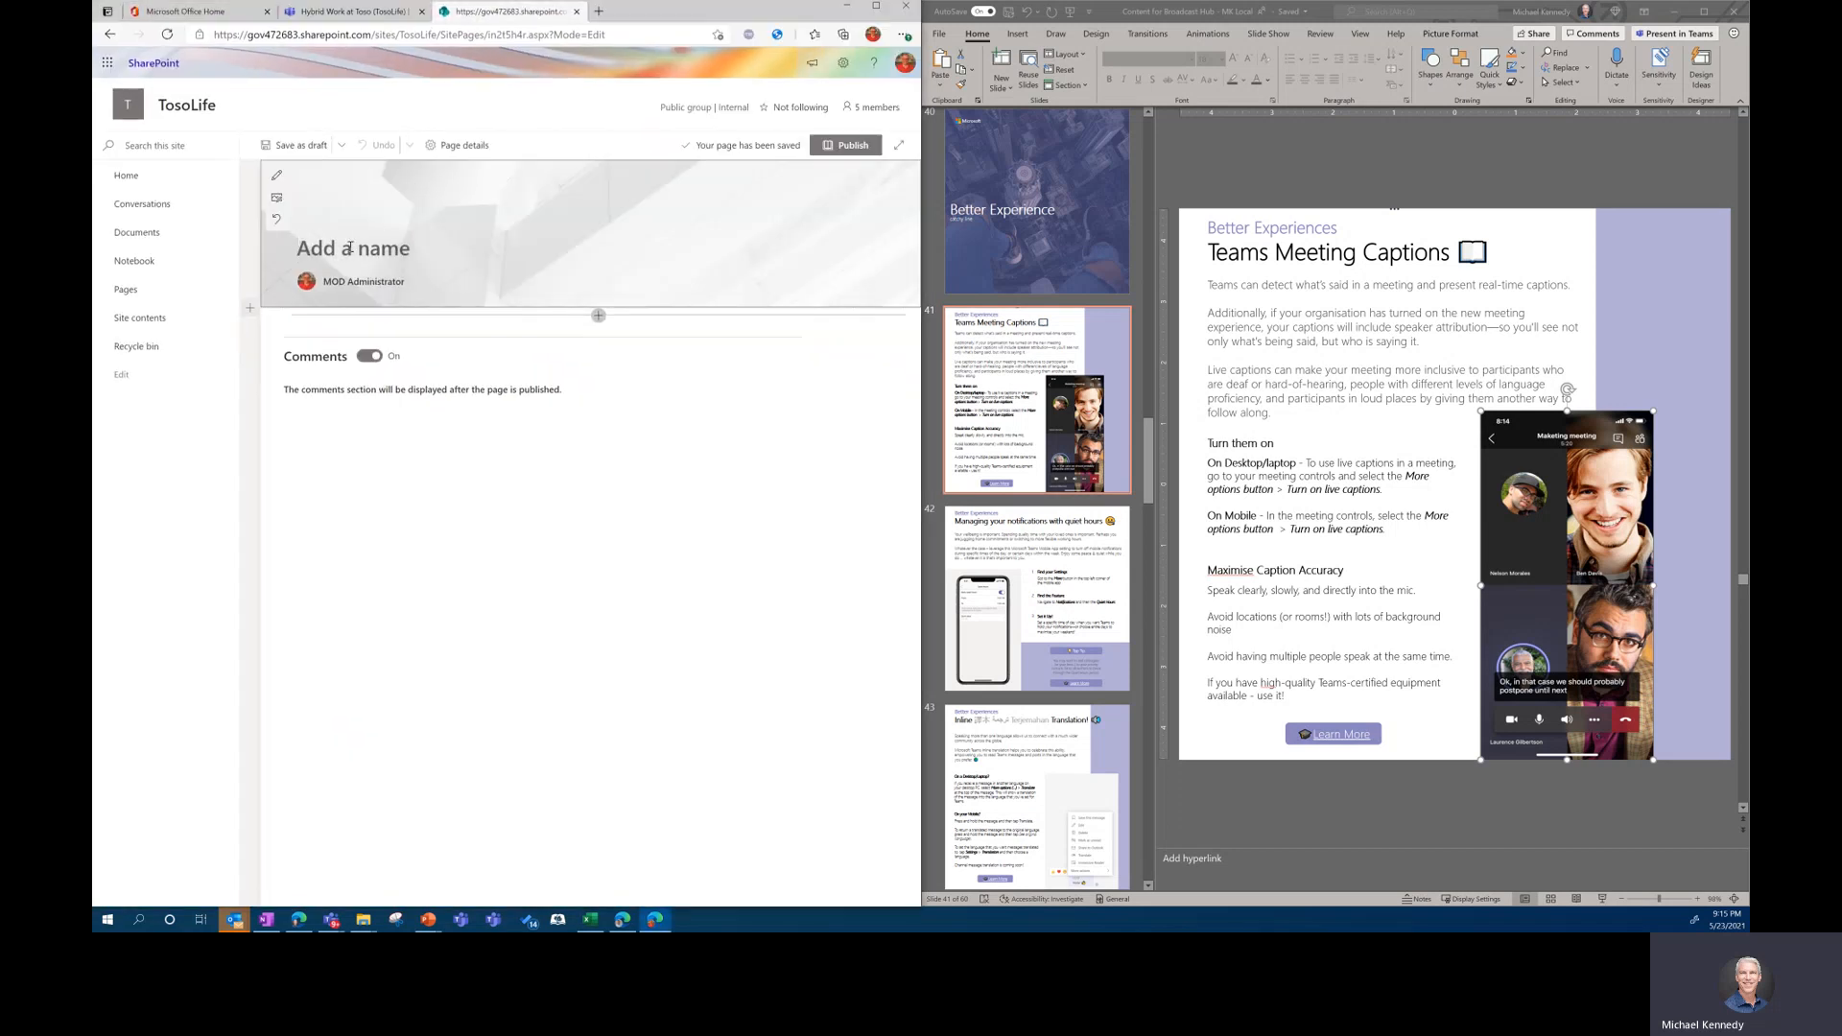
- Title the page "Better Experiences - Teams Meeting Captions"
click(350, 247)
text(Better Experiences)
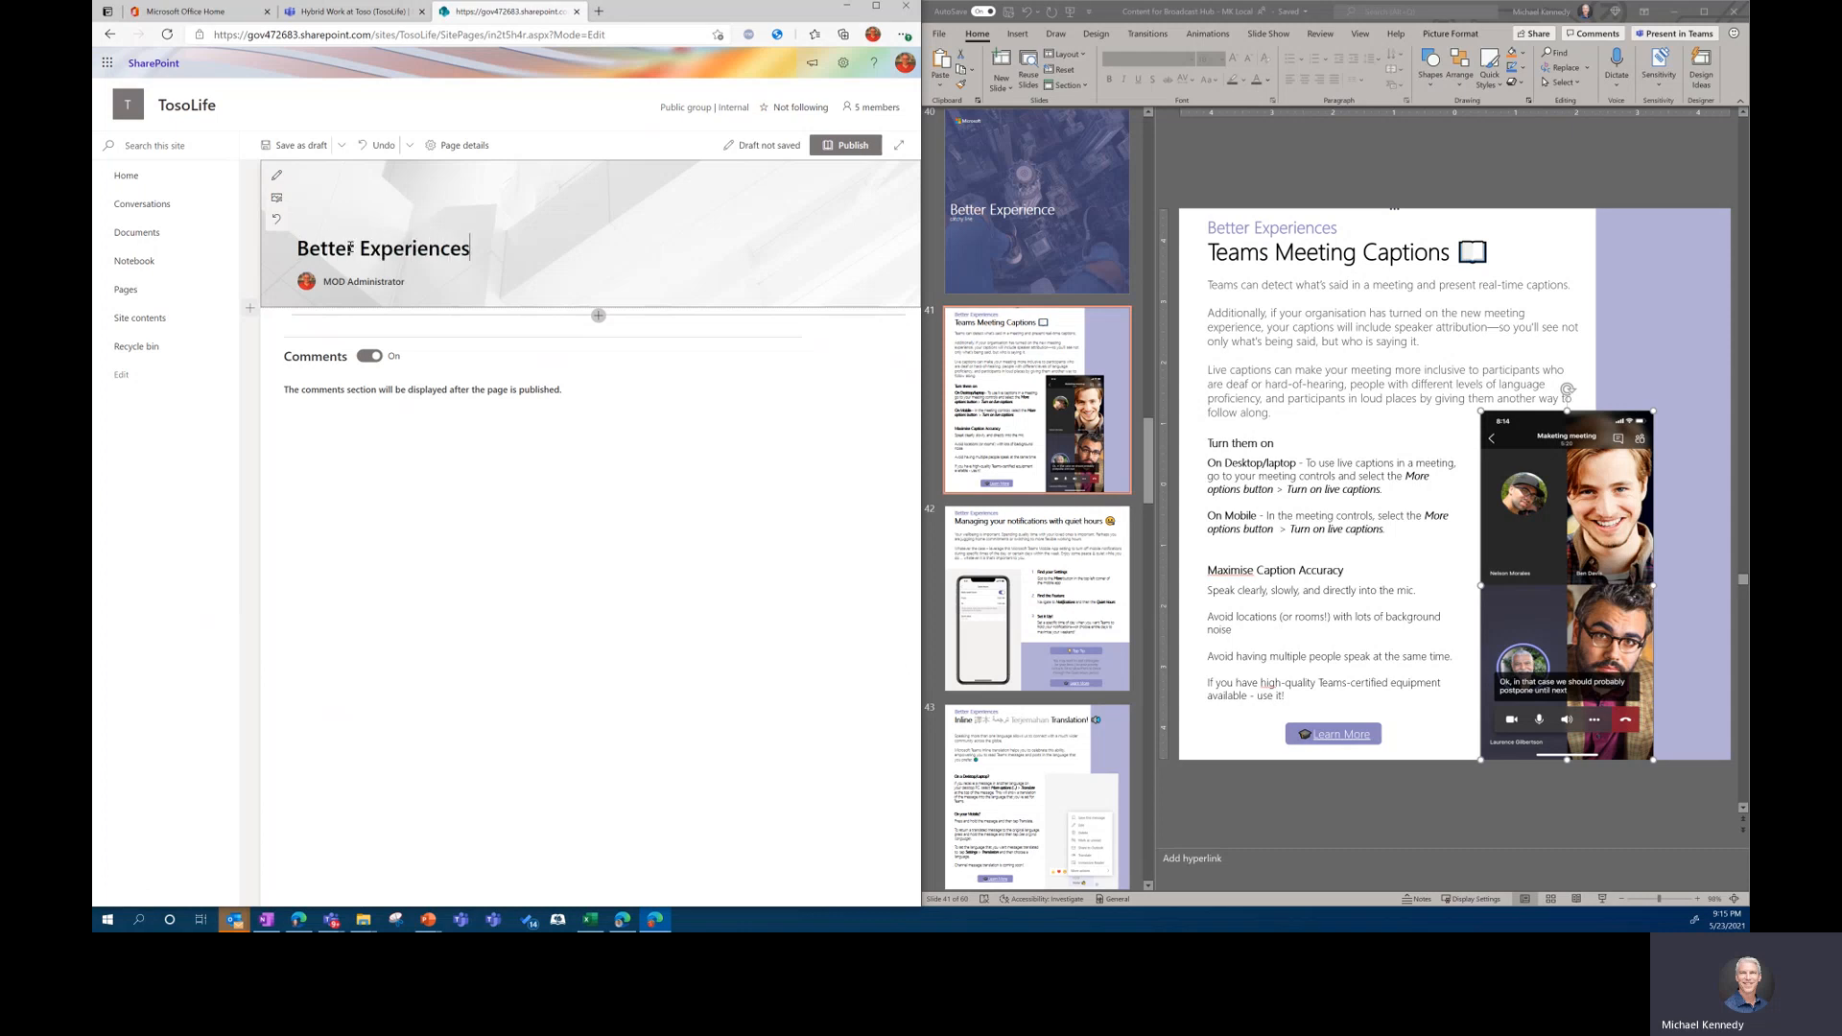
text( - Teams Meeting CApt)
key(BackSpace)
key(BackSpace)
key(BackSpace)
text(aptions)
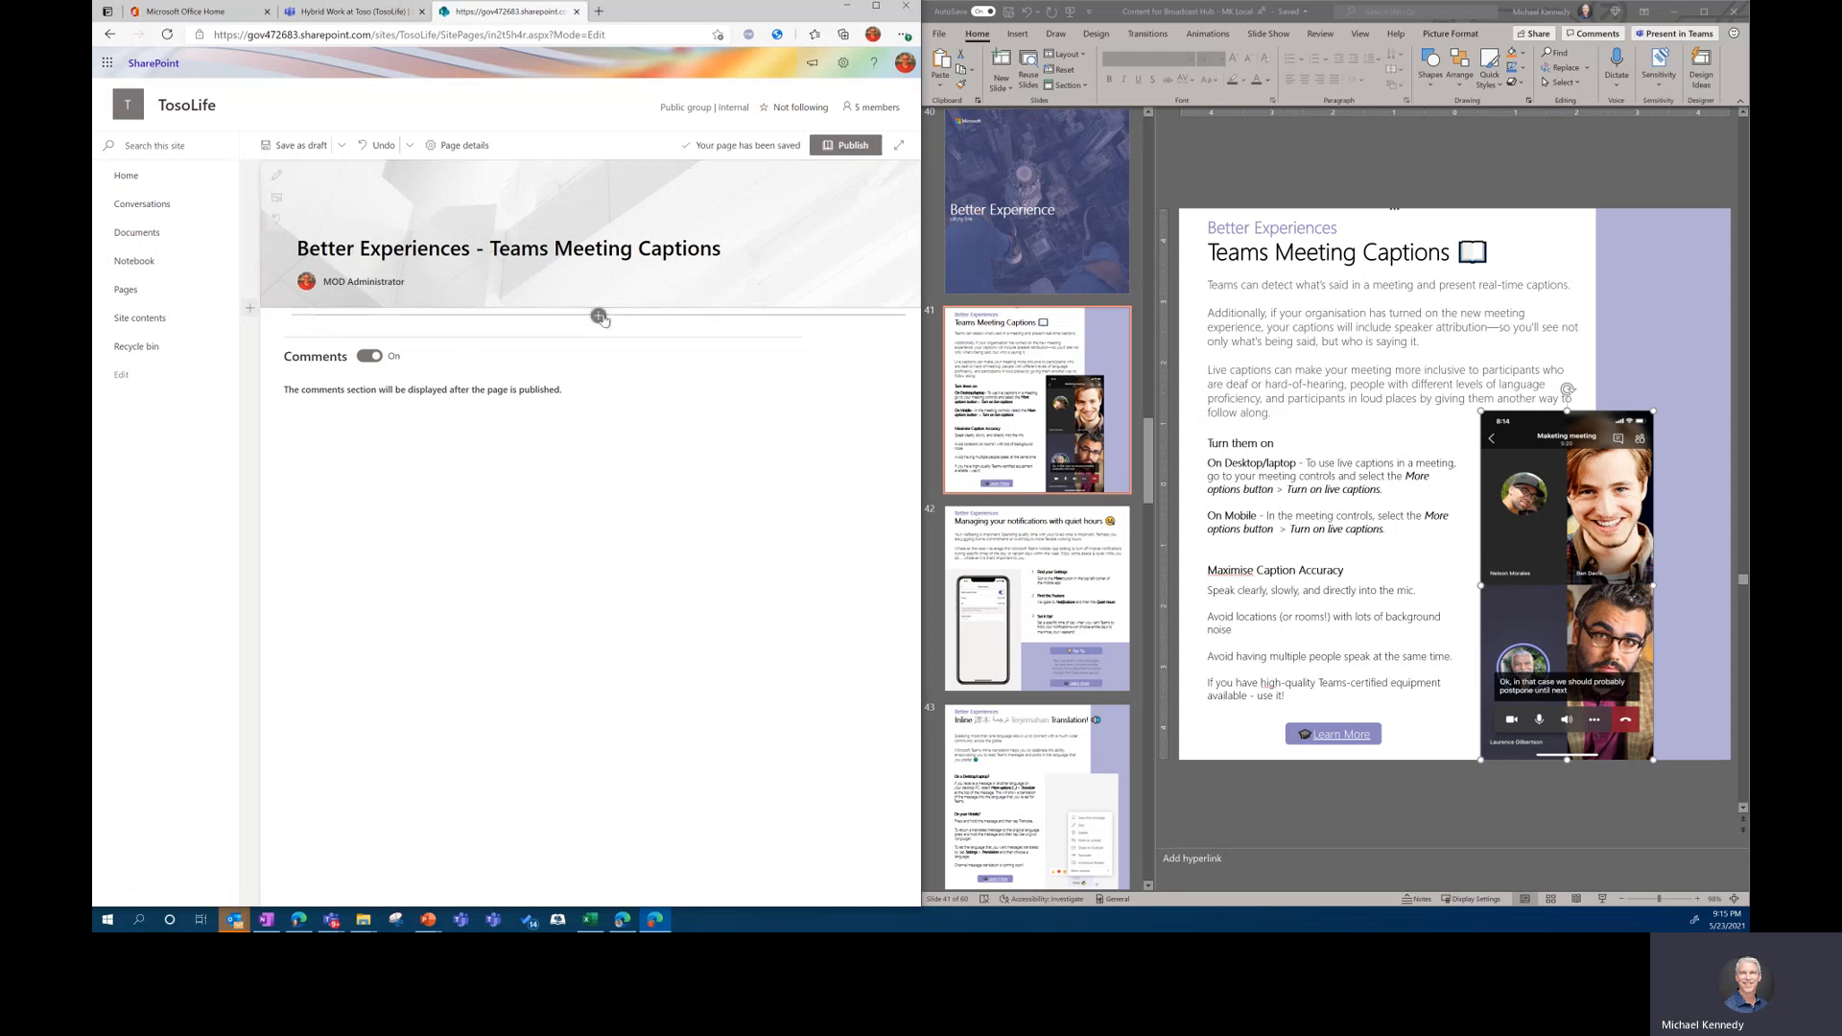
- Add a File viewer web part below the title showing the recent document Better-Experiences---Teams-Meetings-Captions_25191
click(599, 317)
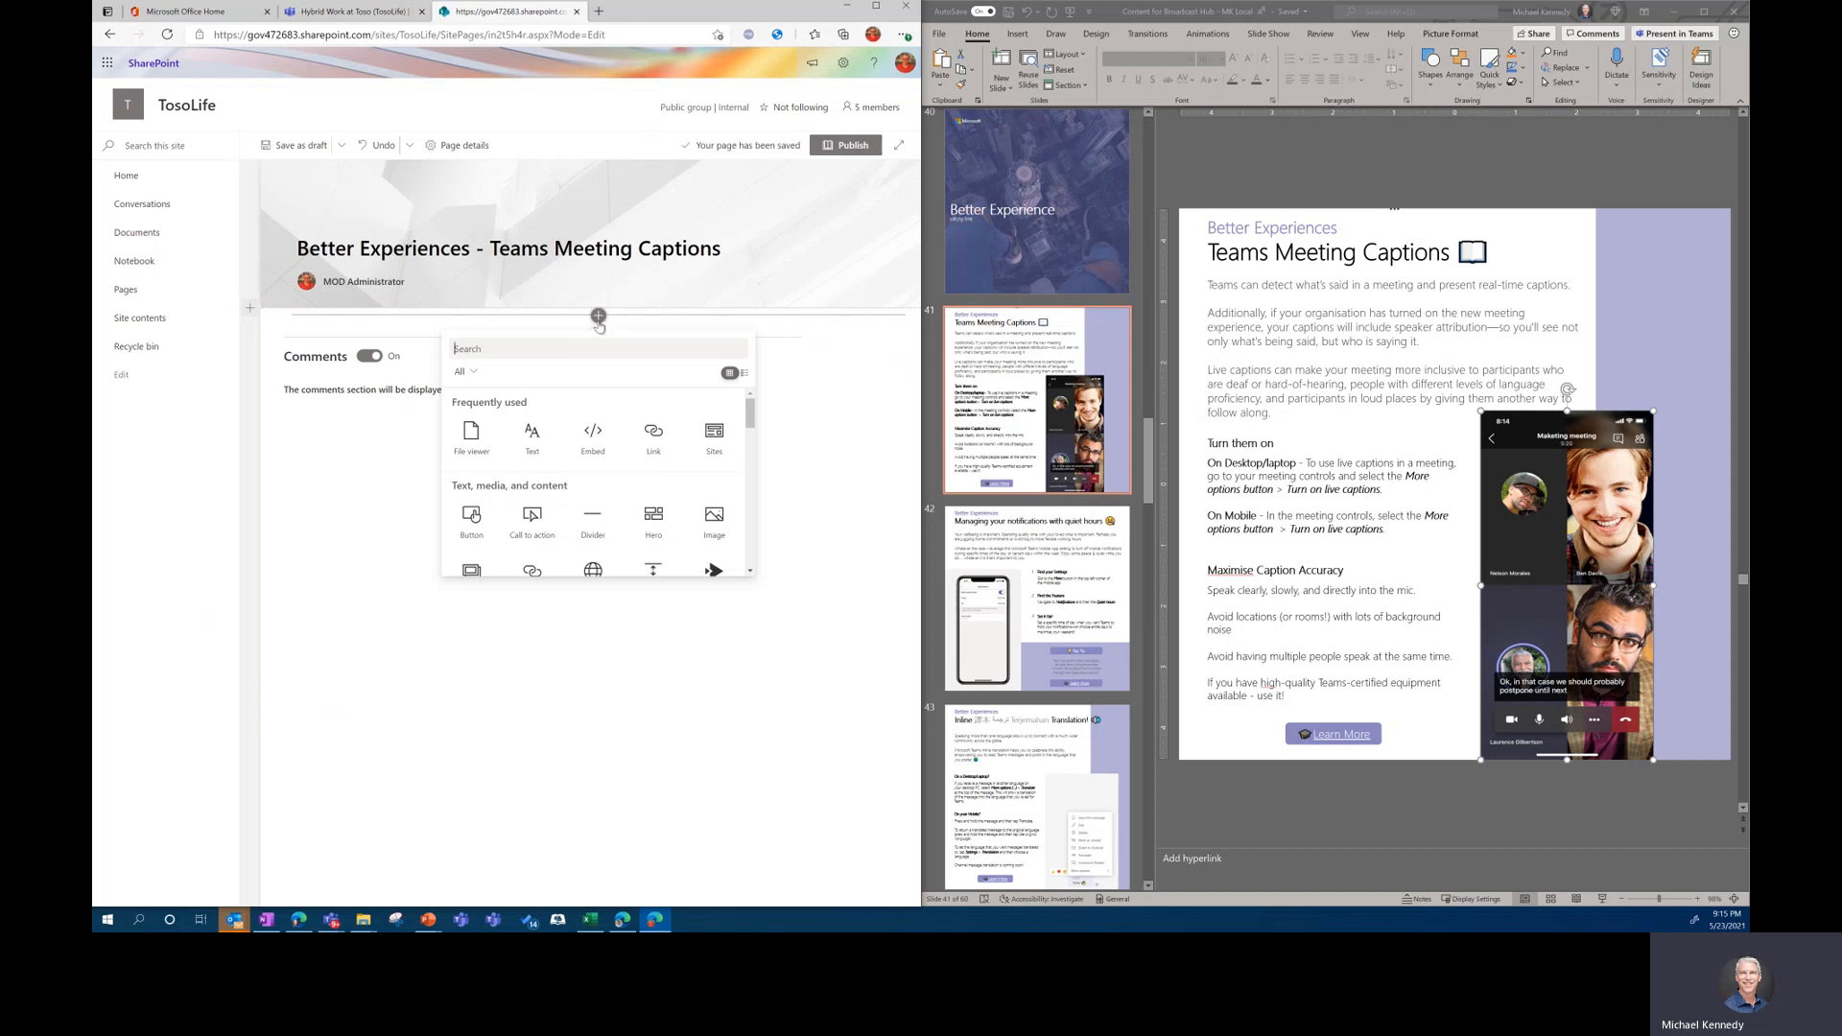
scroll(617, 486, down, 1)
scroll(617, 486, down, 3)
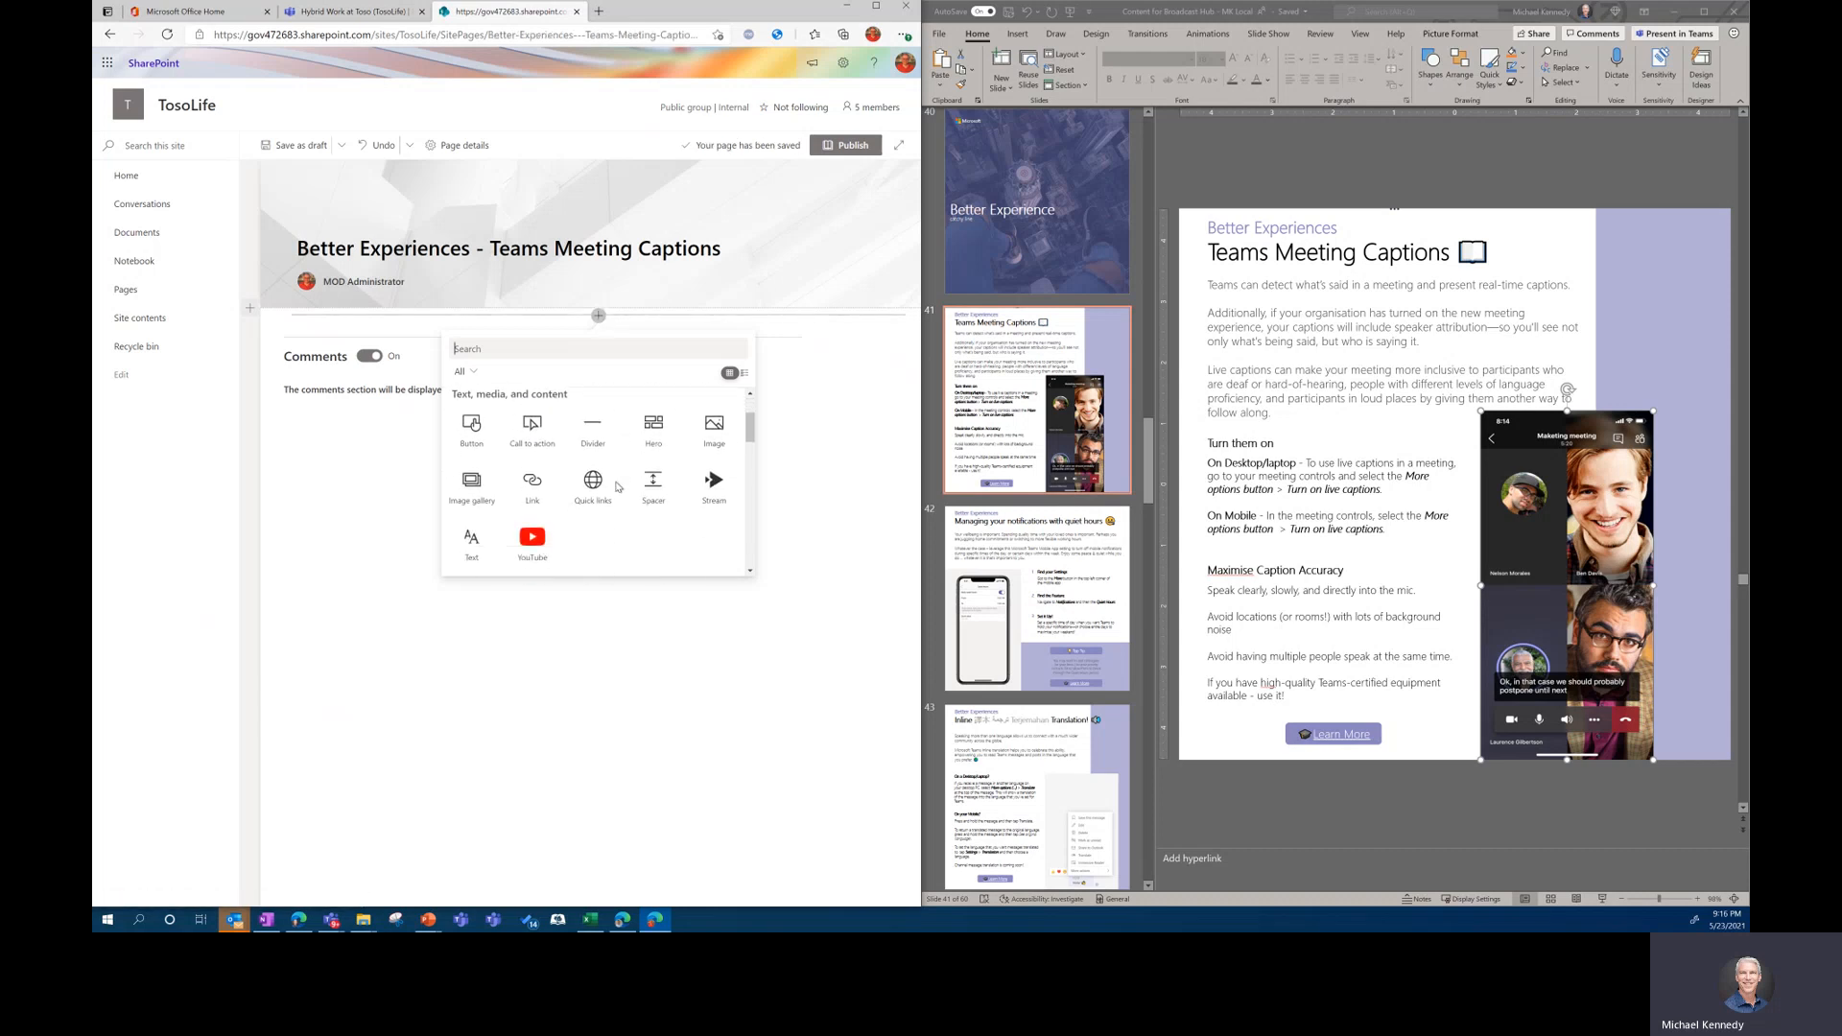
scroll(616, 486, down, 2)
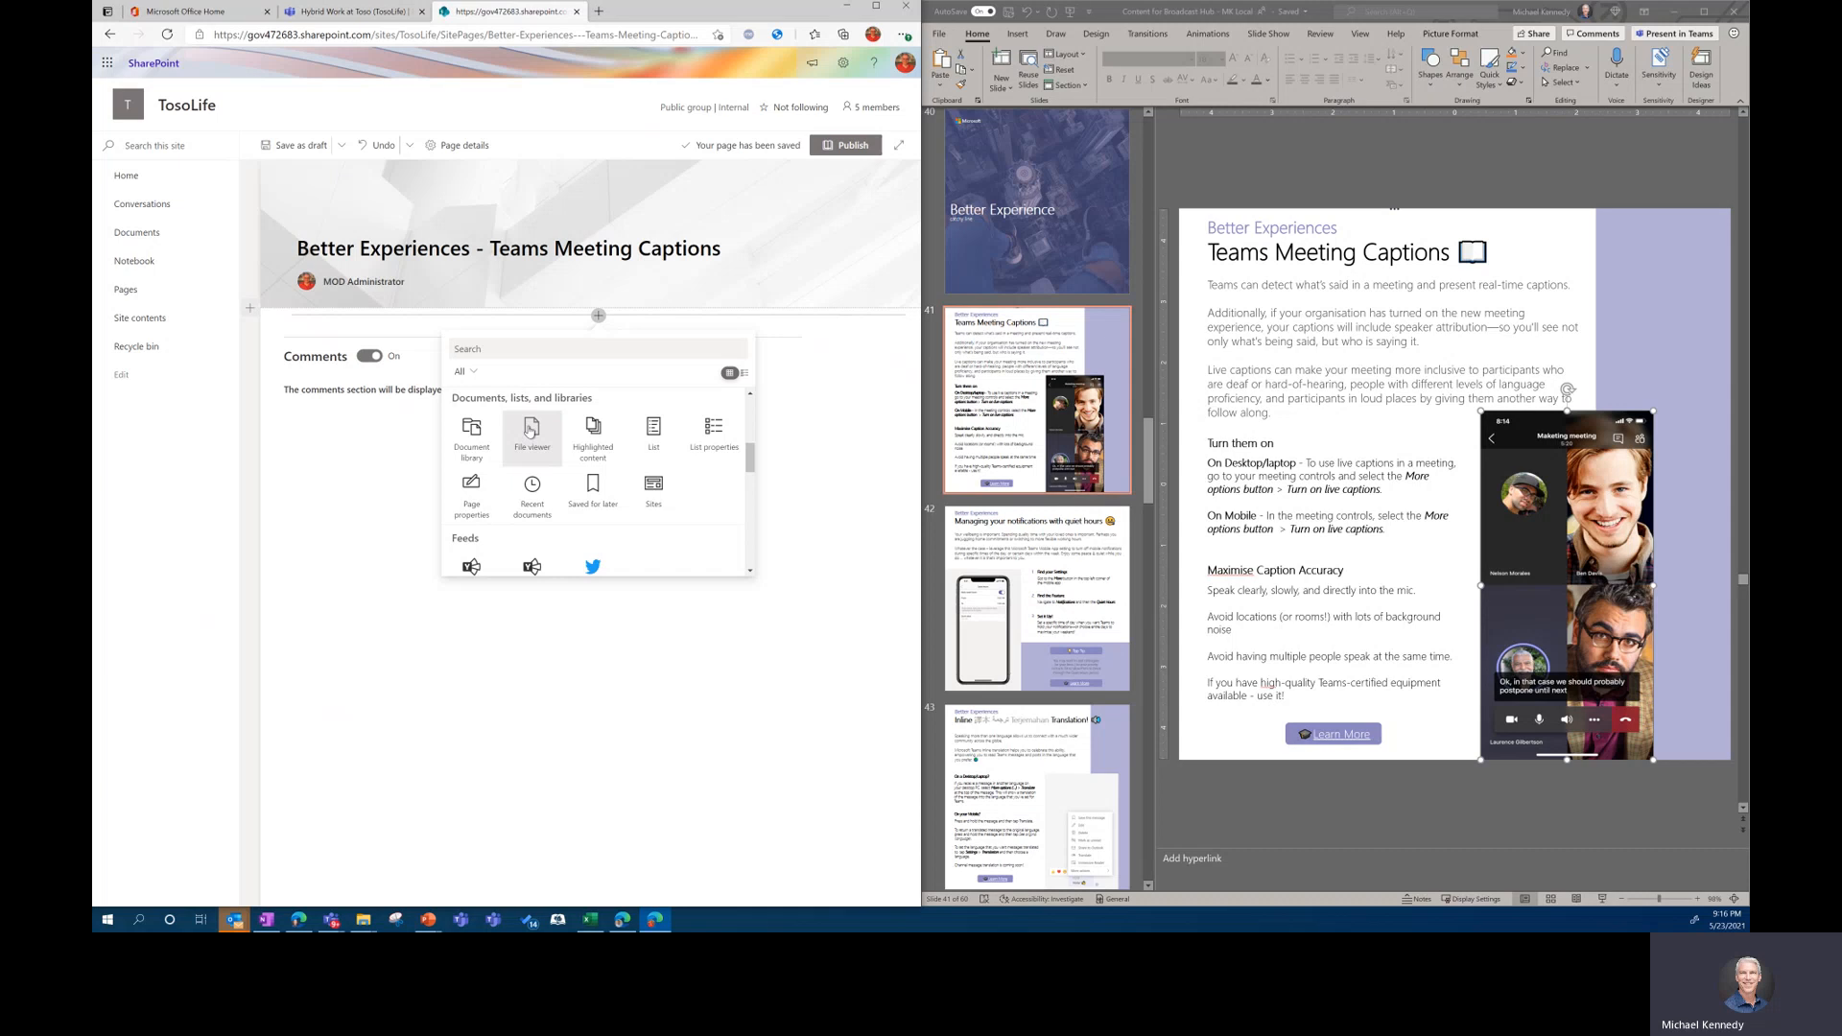
click(528, 430)
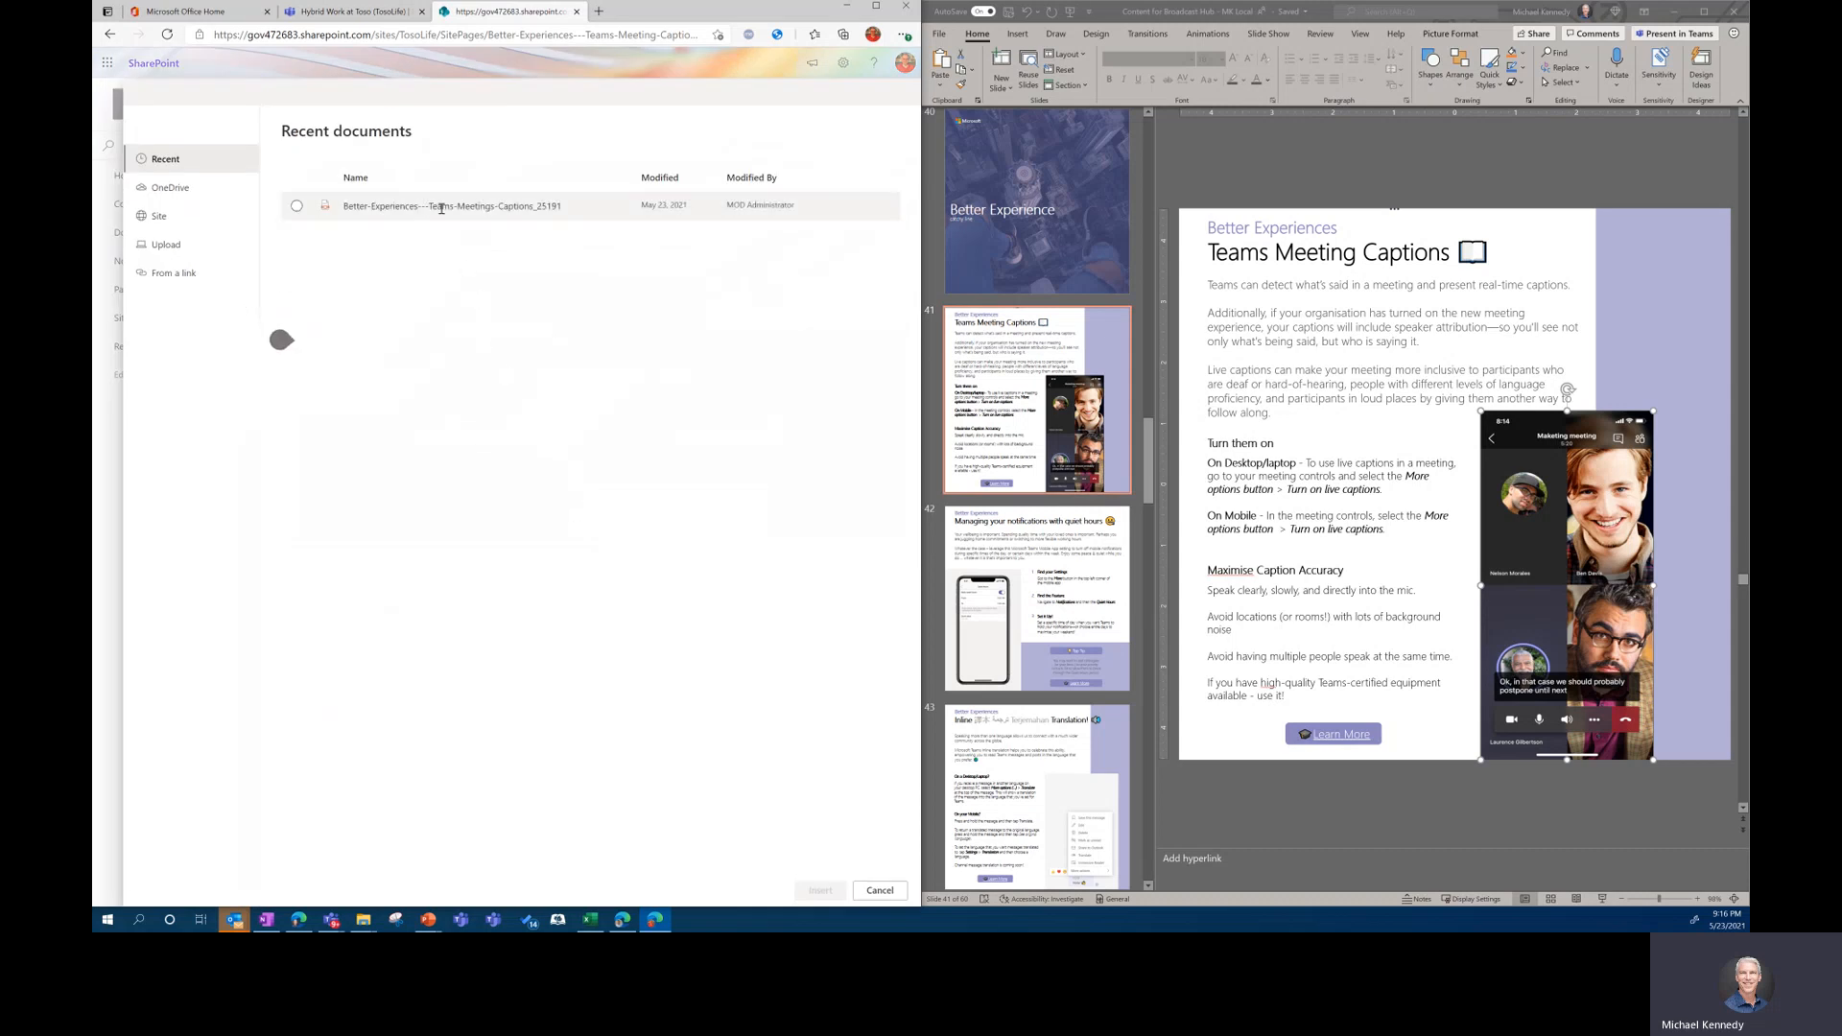
click(297, 207)
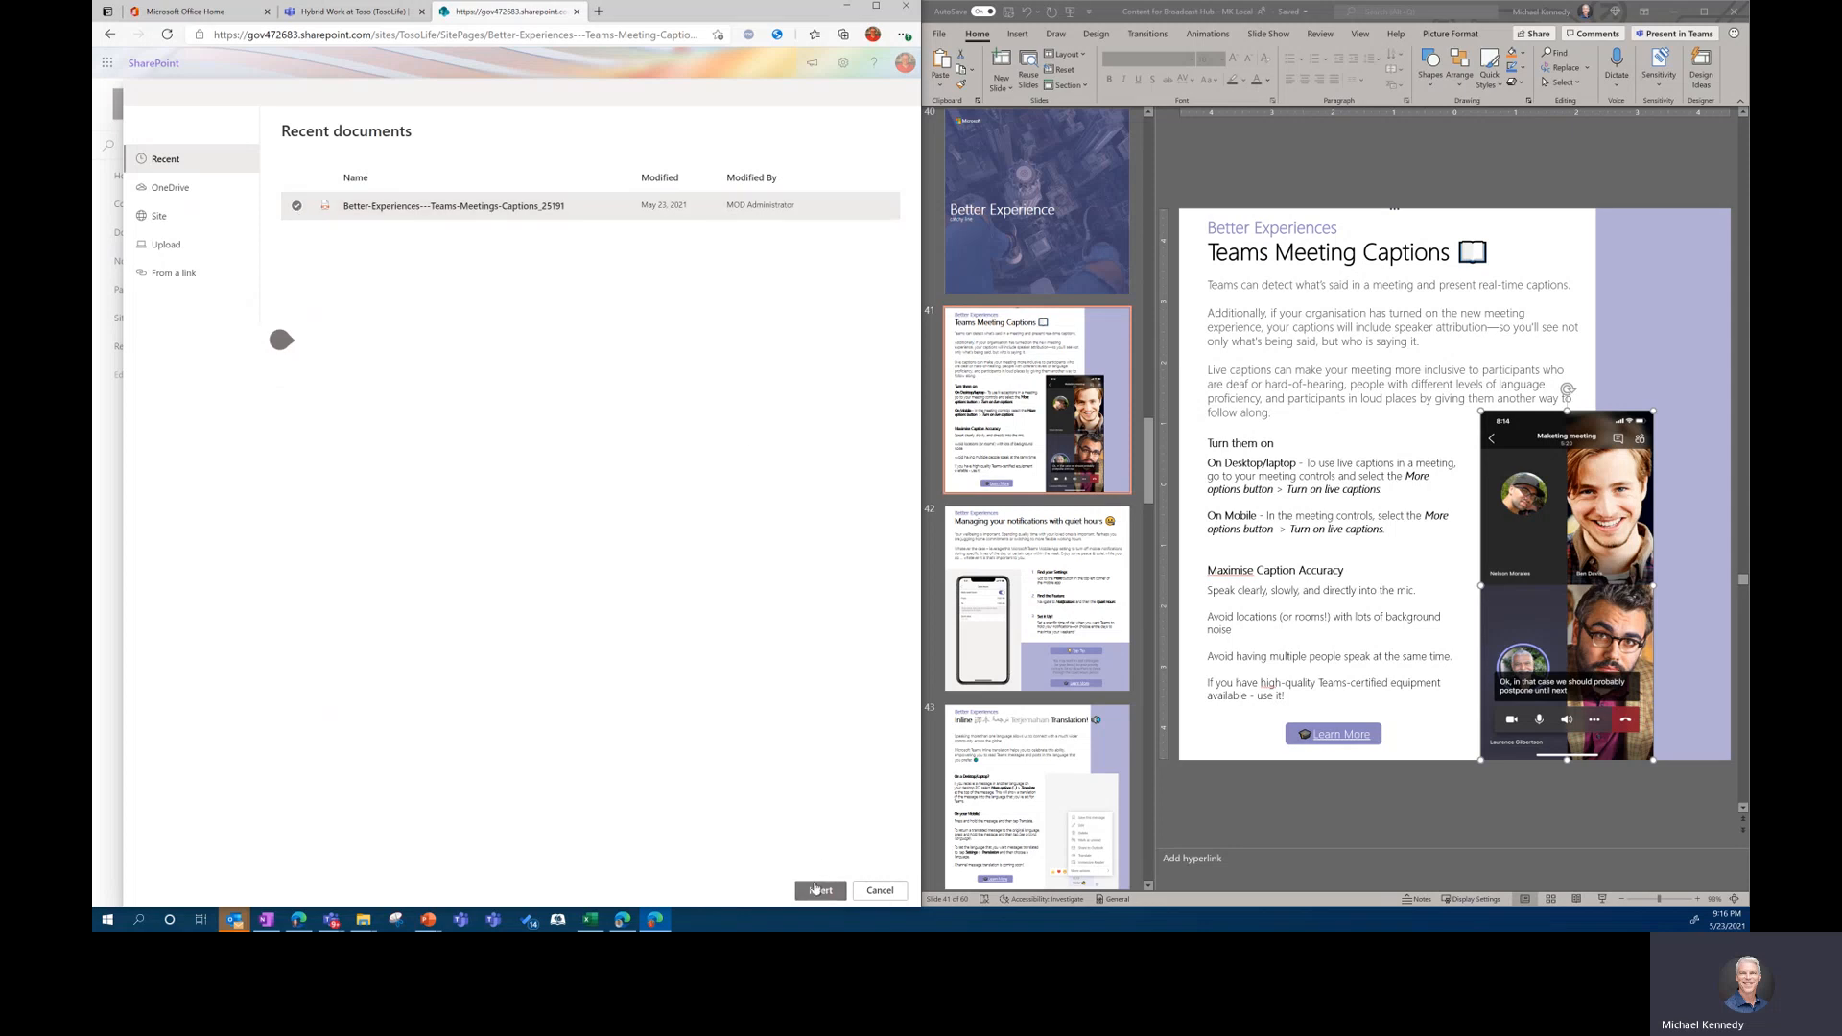
click(817, 889)
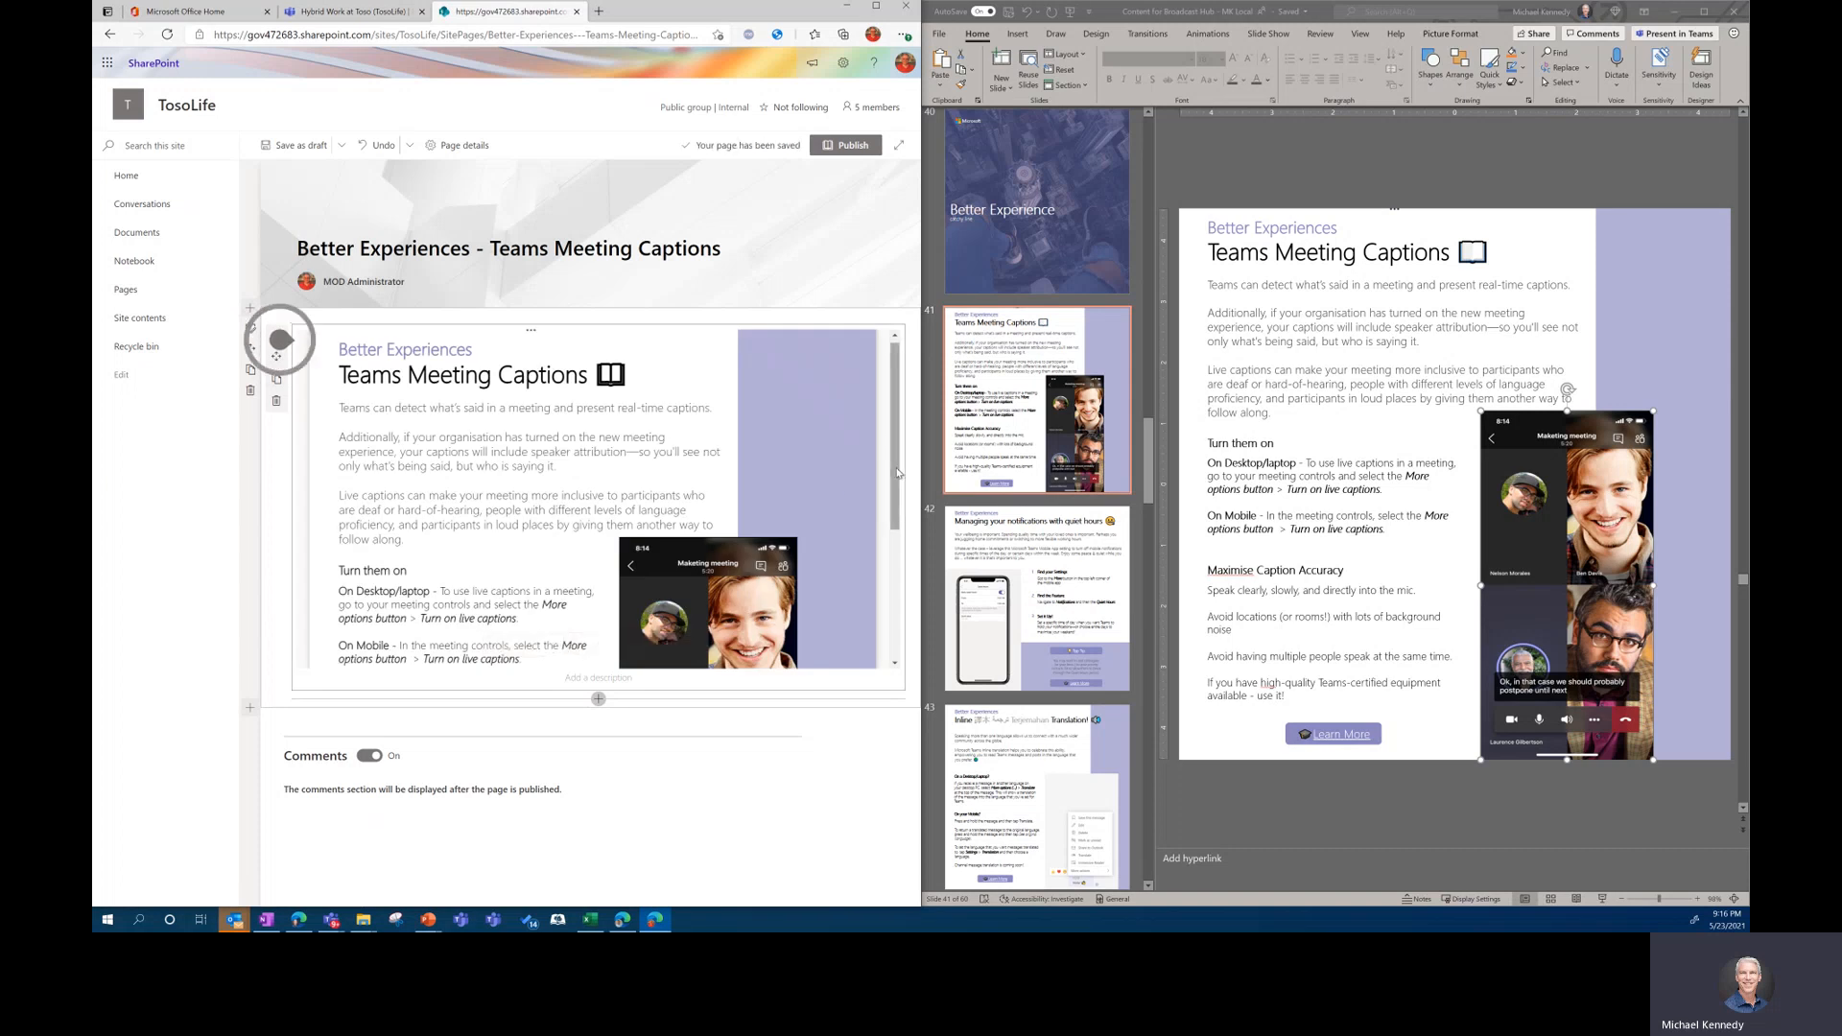
- Check the embedded document from top to bottom, publish the page and copy its address
drag(897, 472, 896, 612)
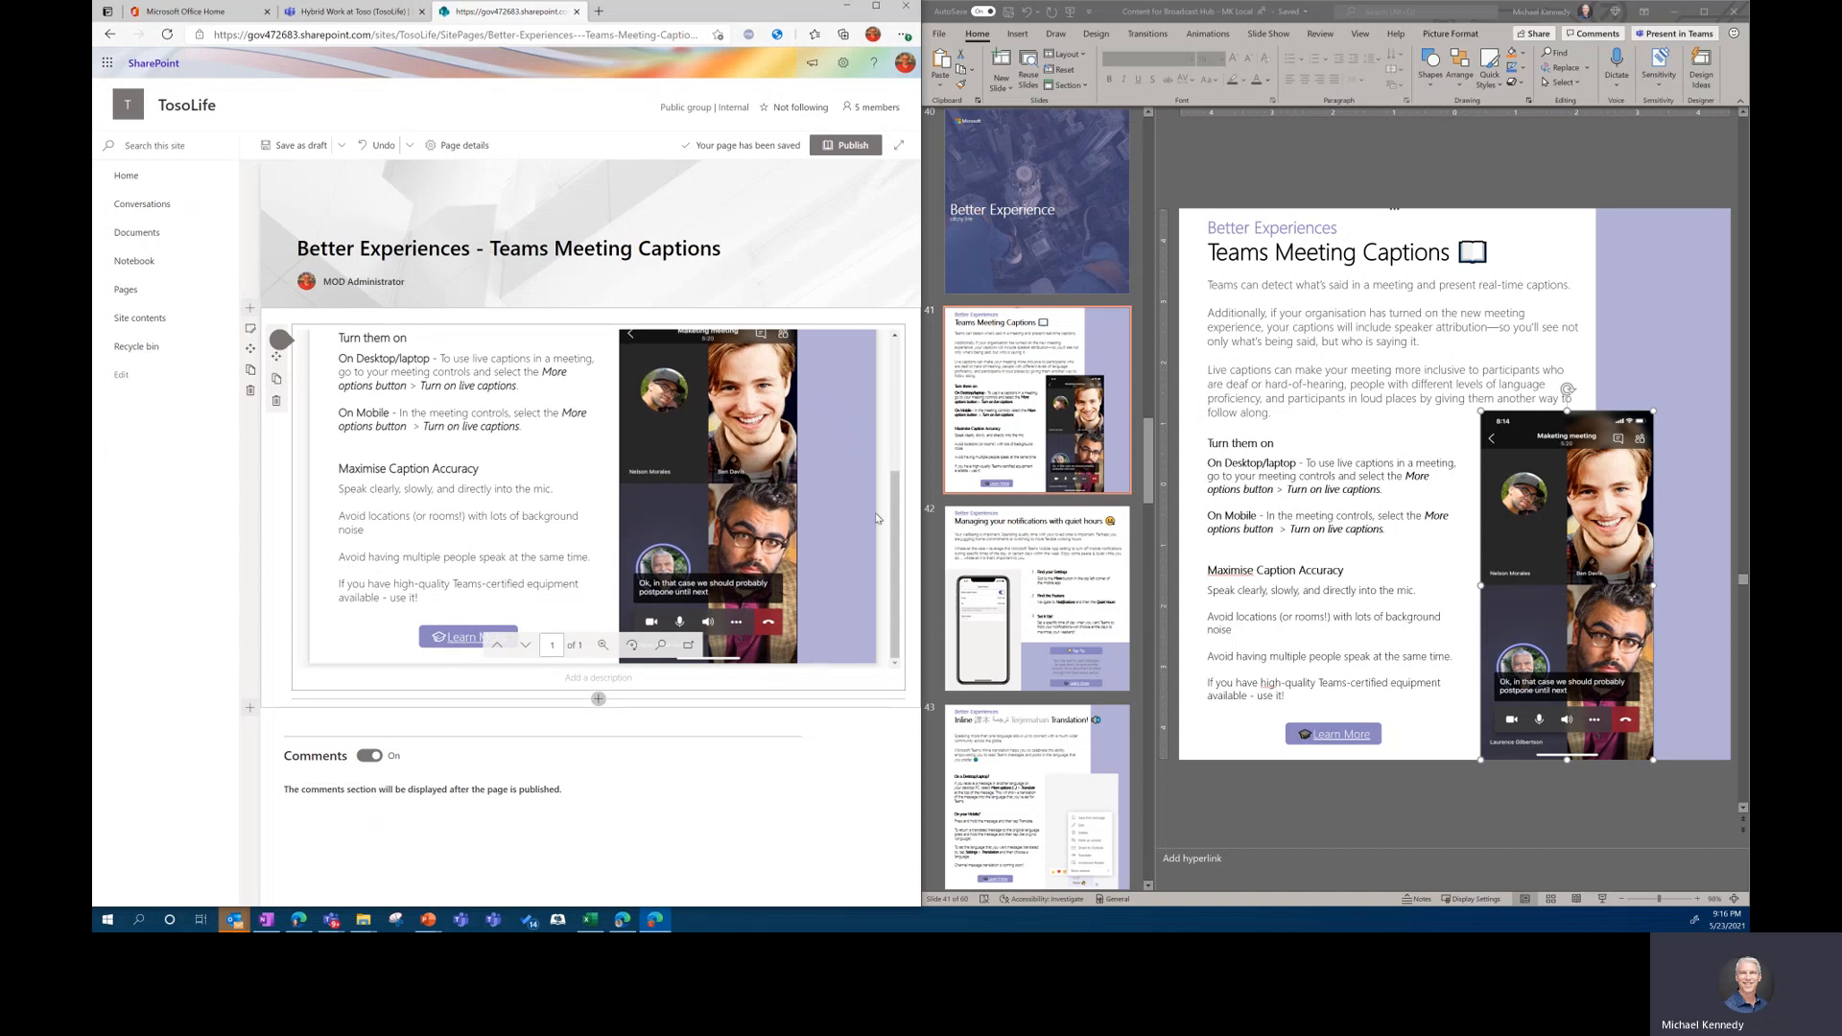
drag(895, 505, 895, 350)
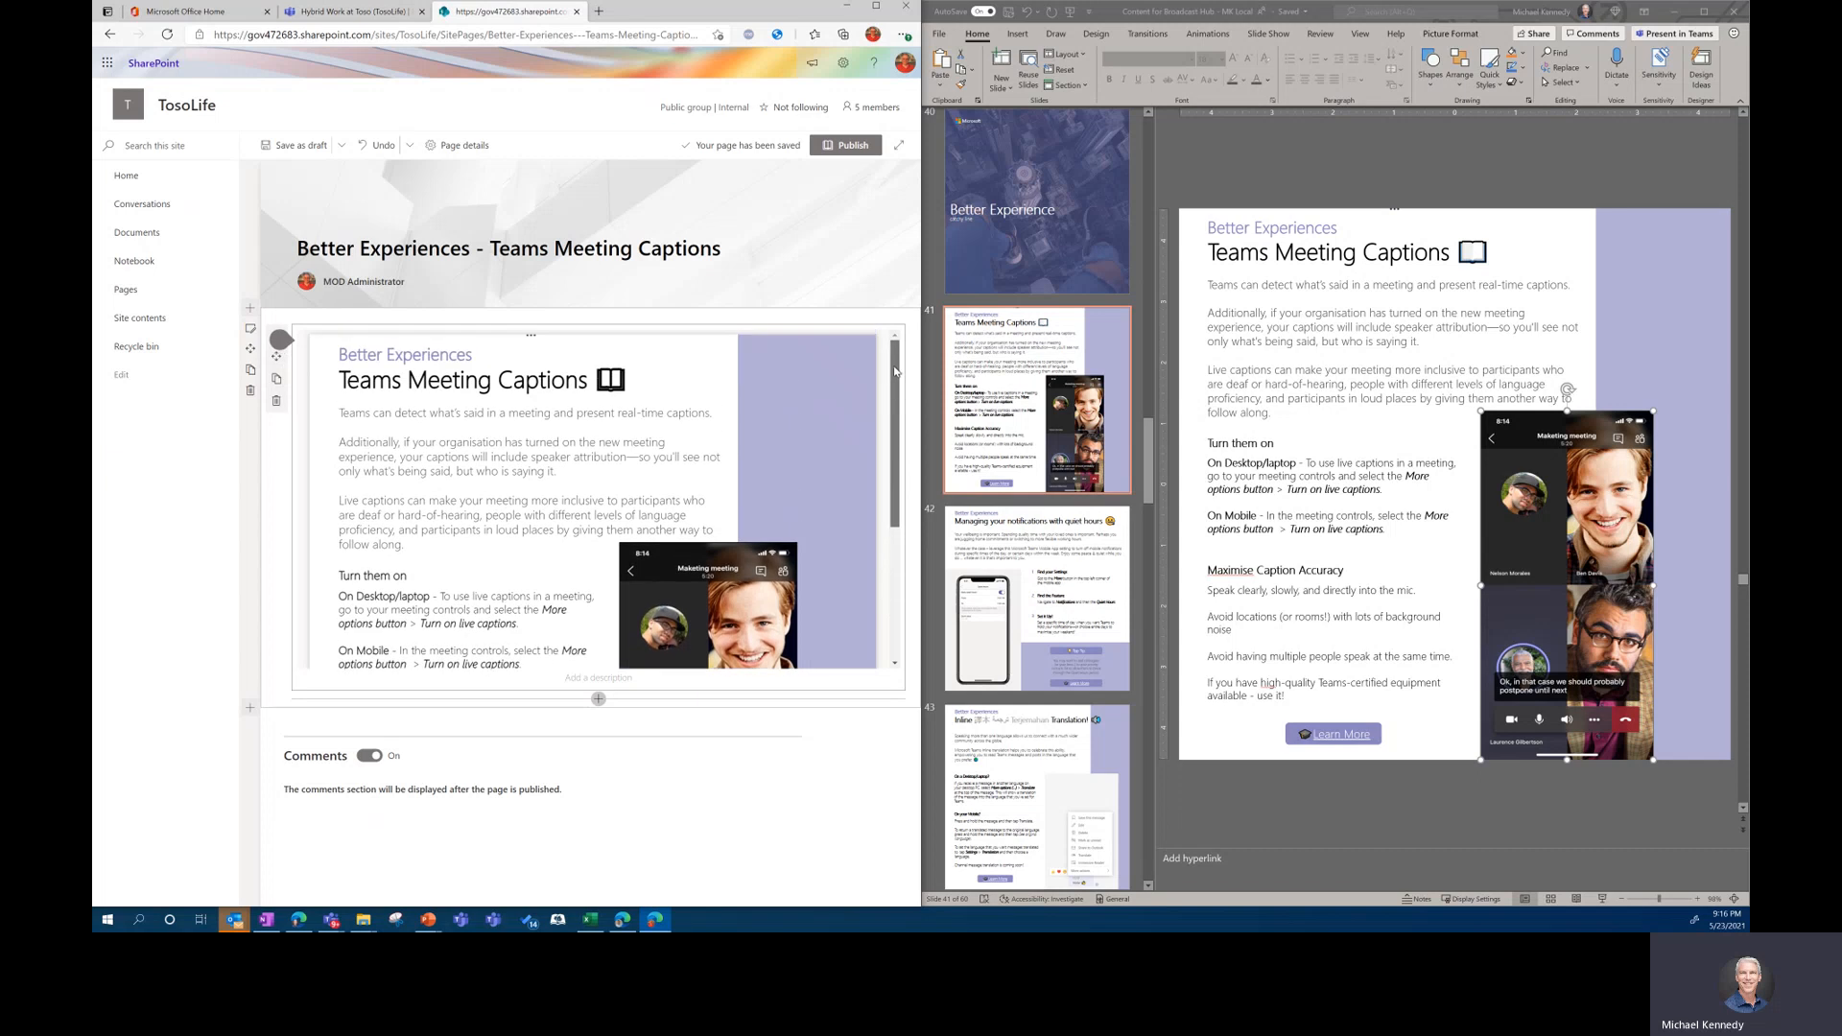
click(852, 147)
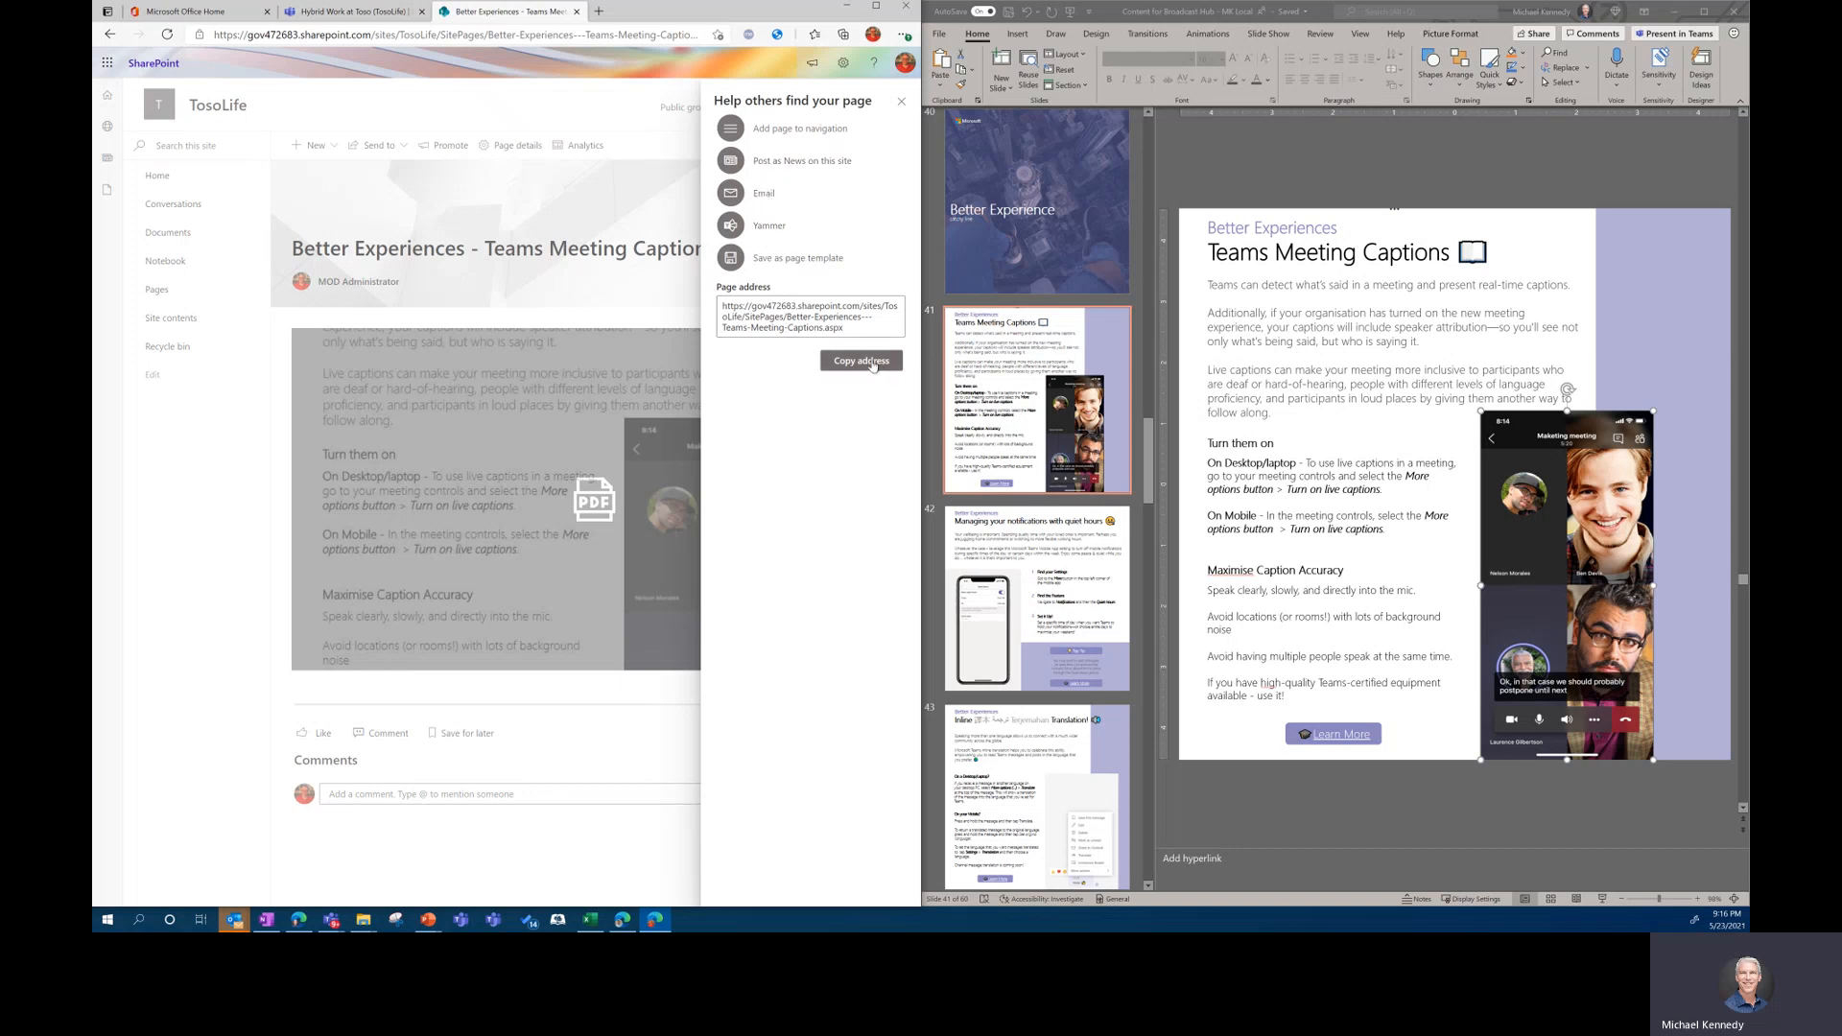
click(861, 362)
key(ctrl+c)
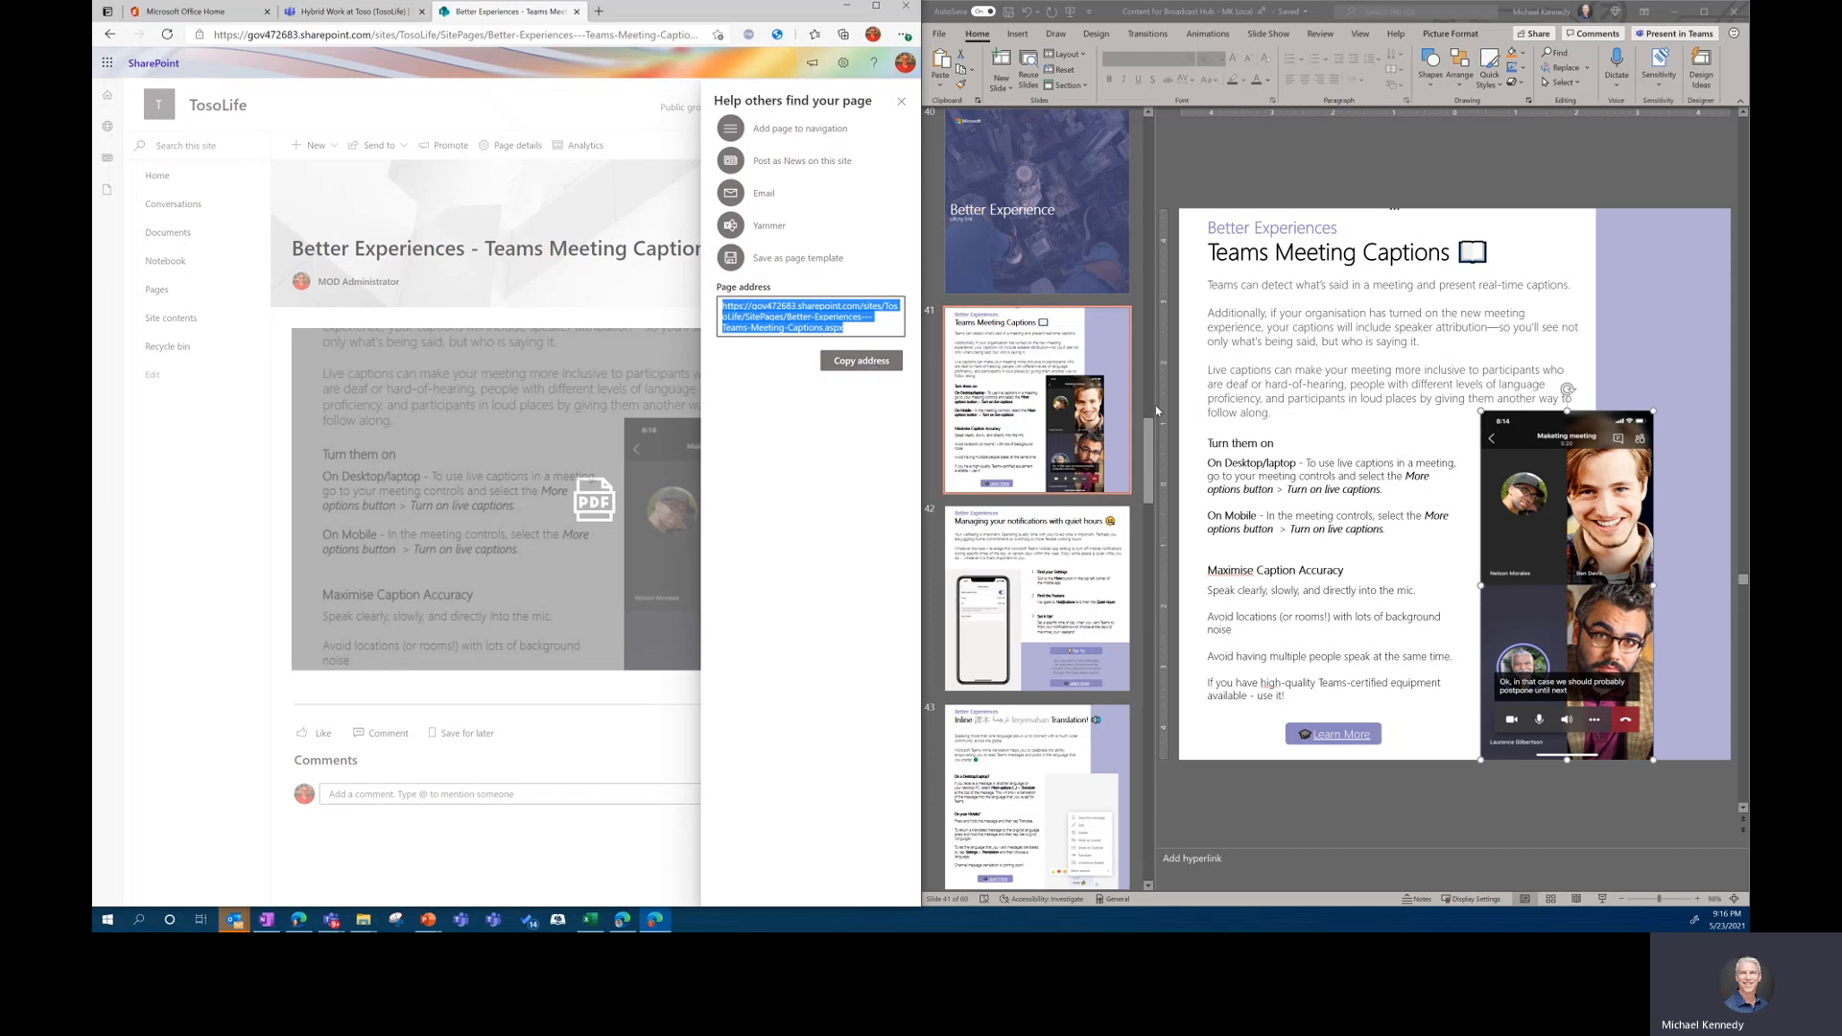
- Paste the page address into the Captions & Transcripts row's Call to Action URL cell on PowerPoint's Better Experience card content slide
click(1151, 452)
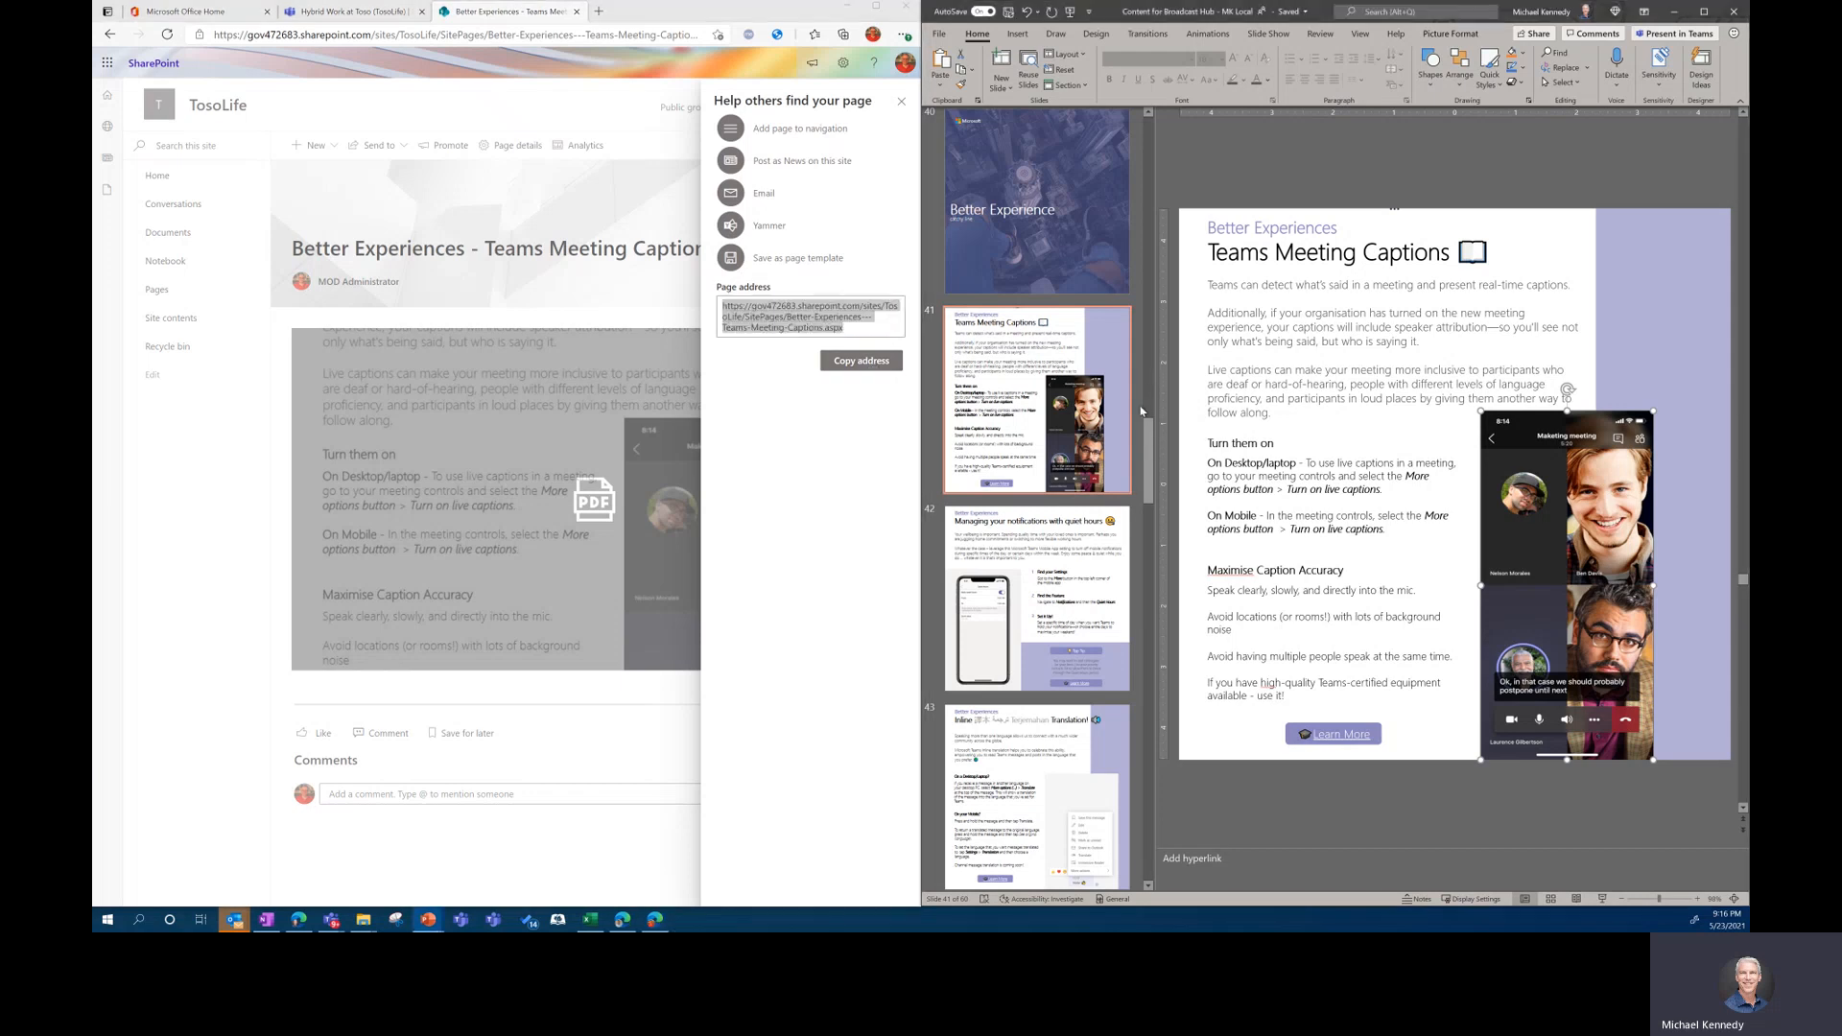
drag(1148, 422, 1146, 193)
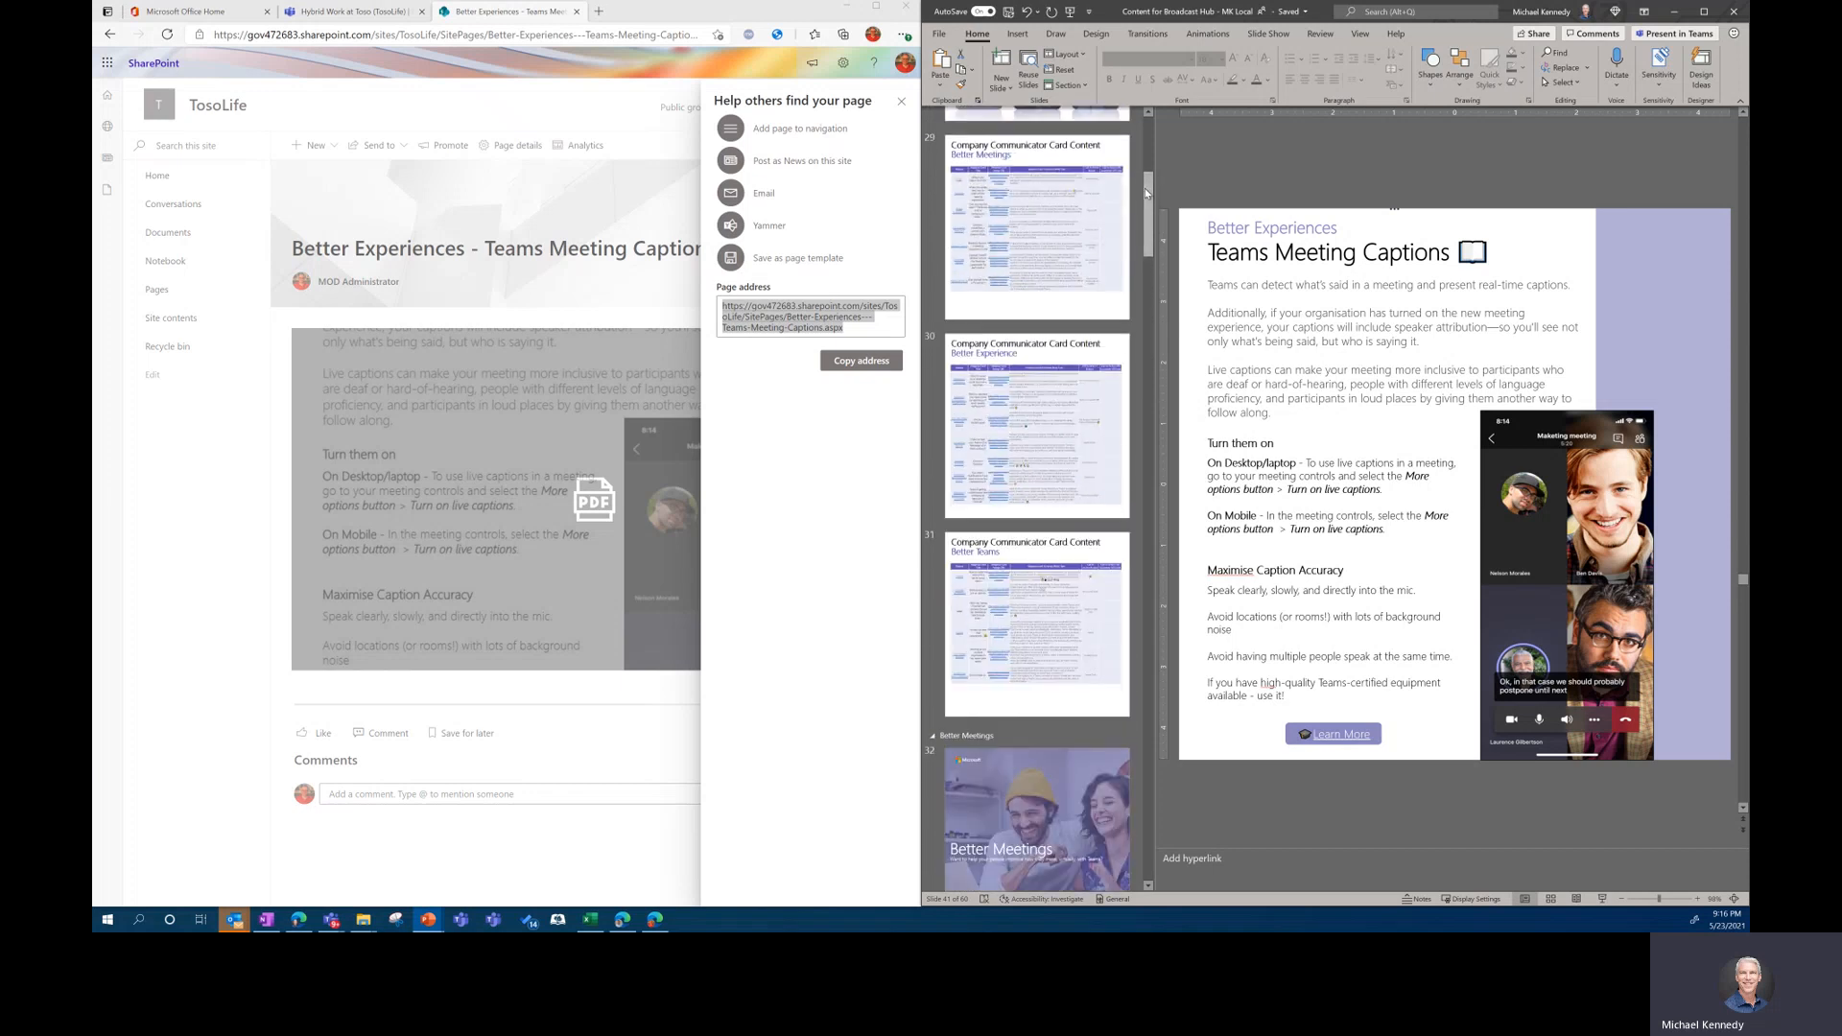
click(1048, 411)
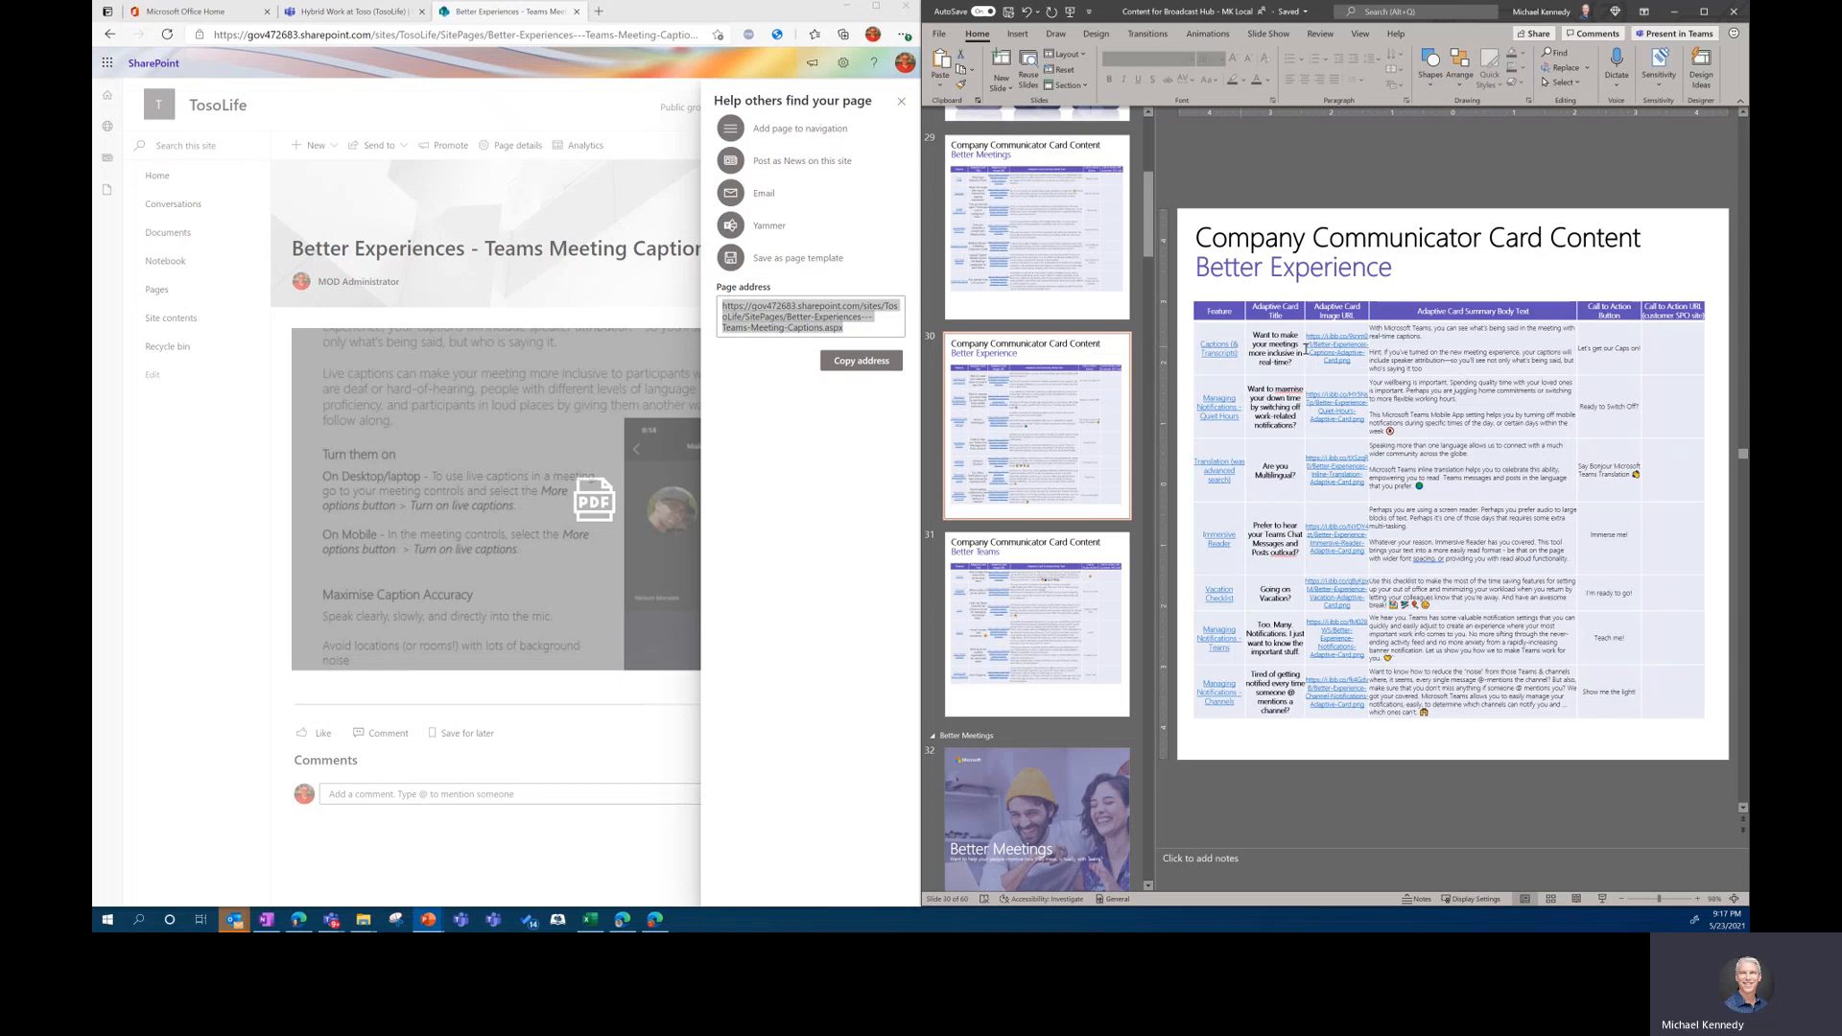
click(1652, 336)
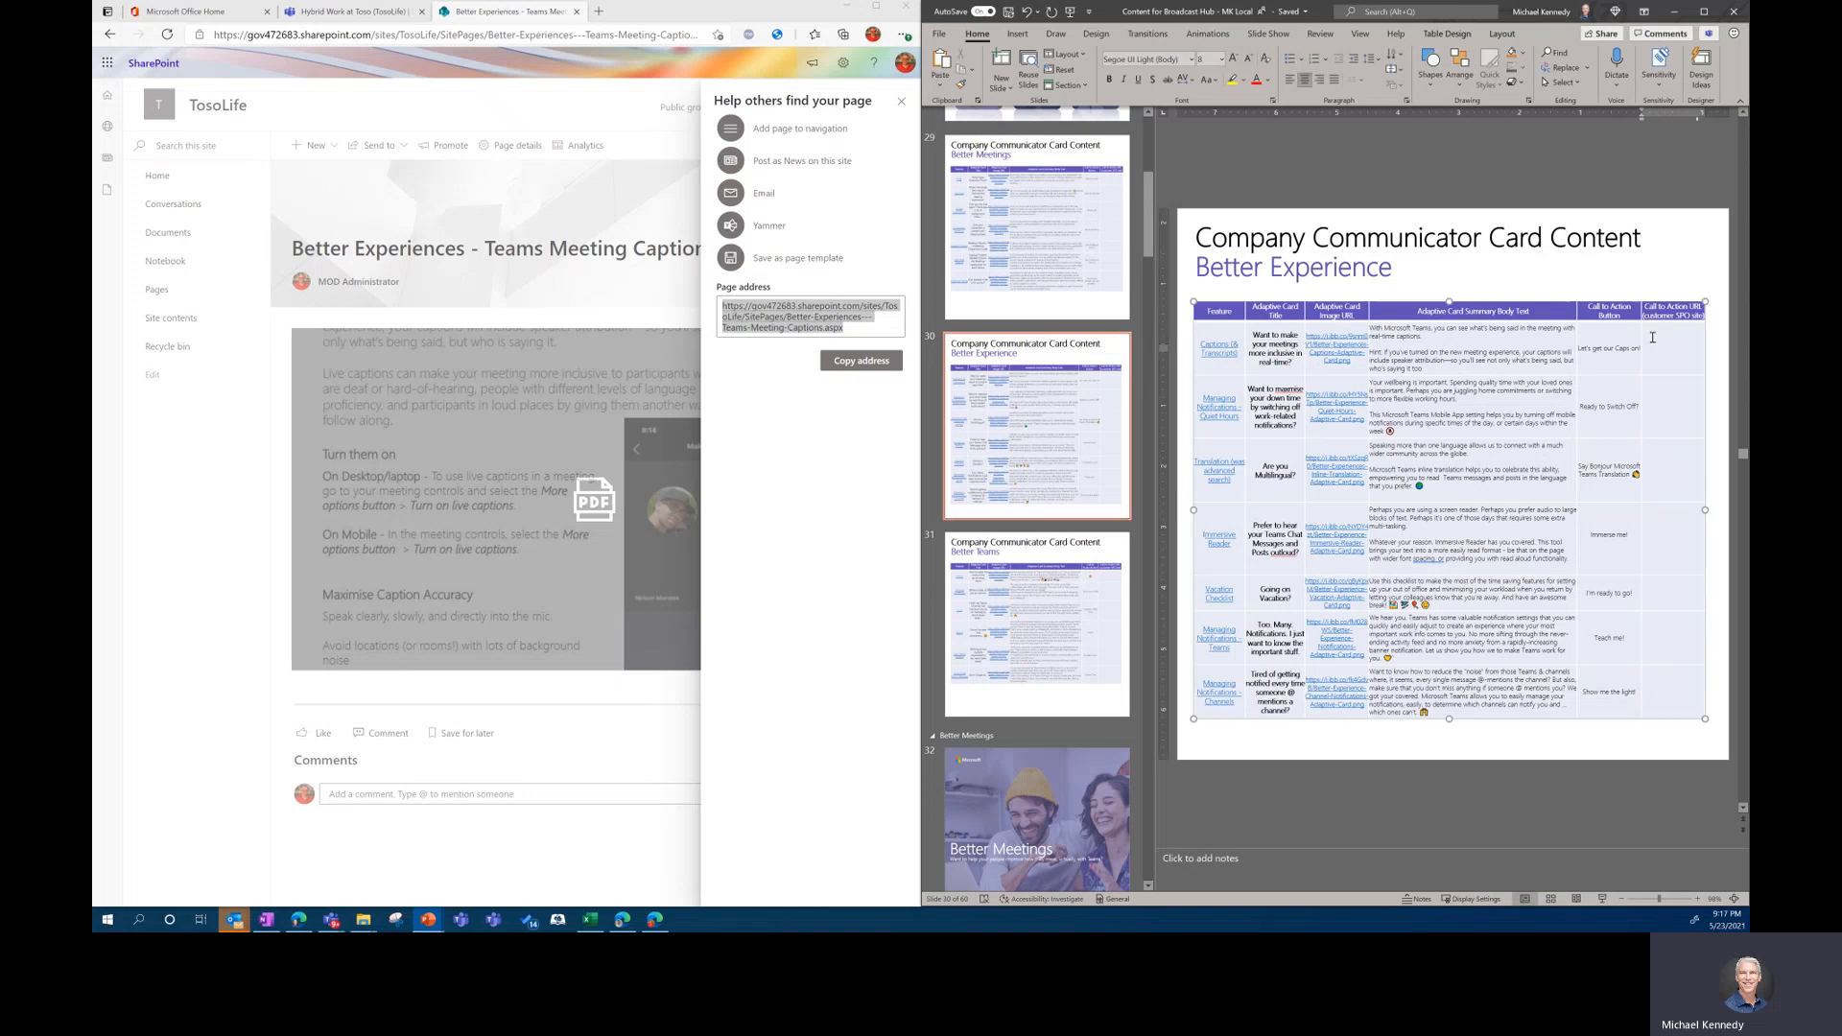
key(ctrl+v)
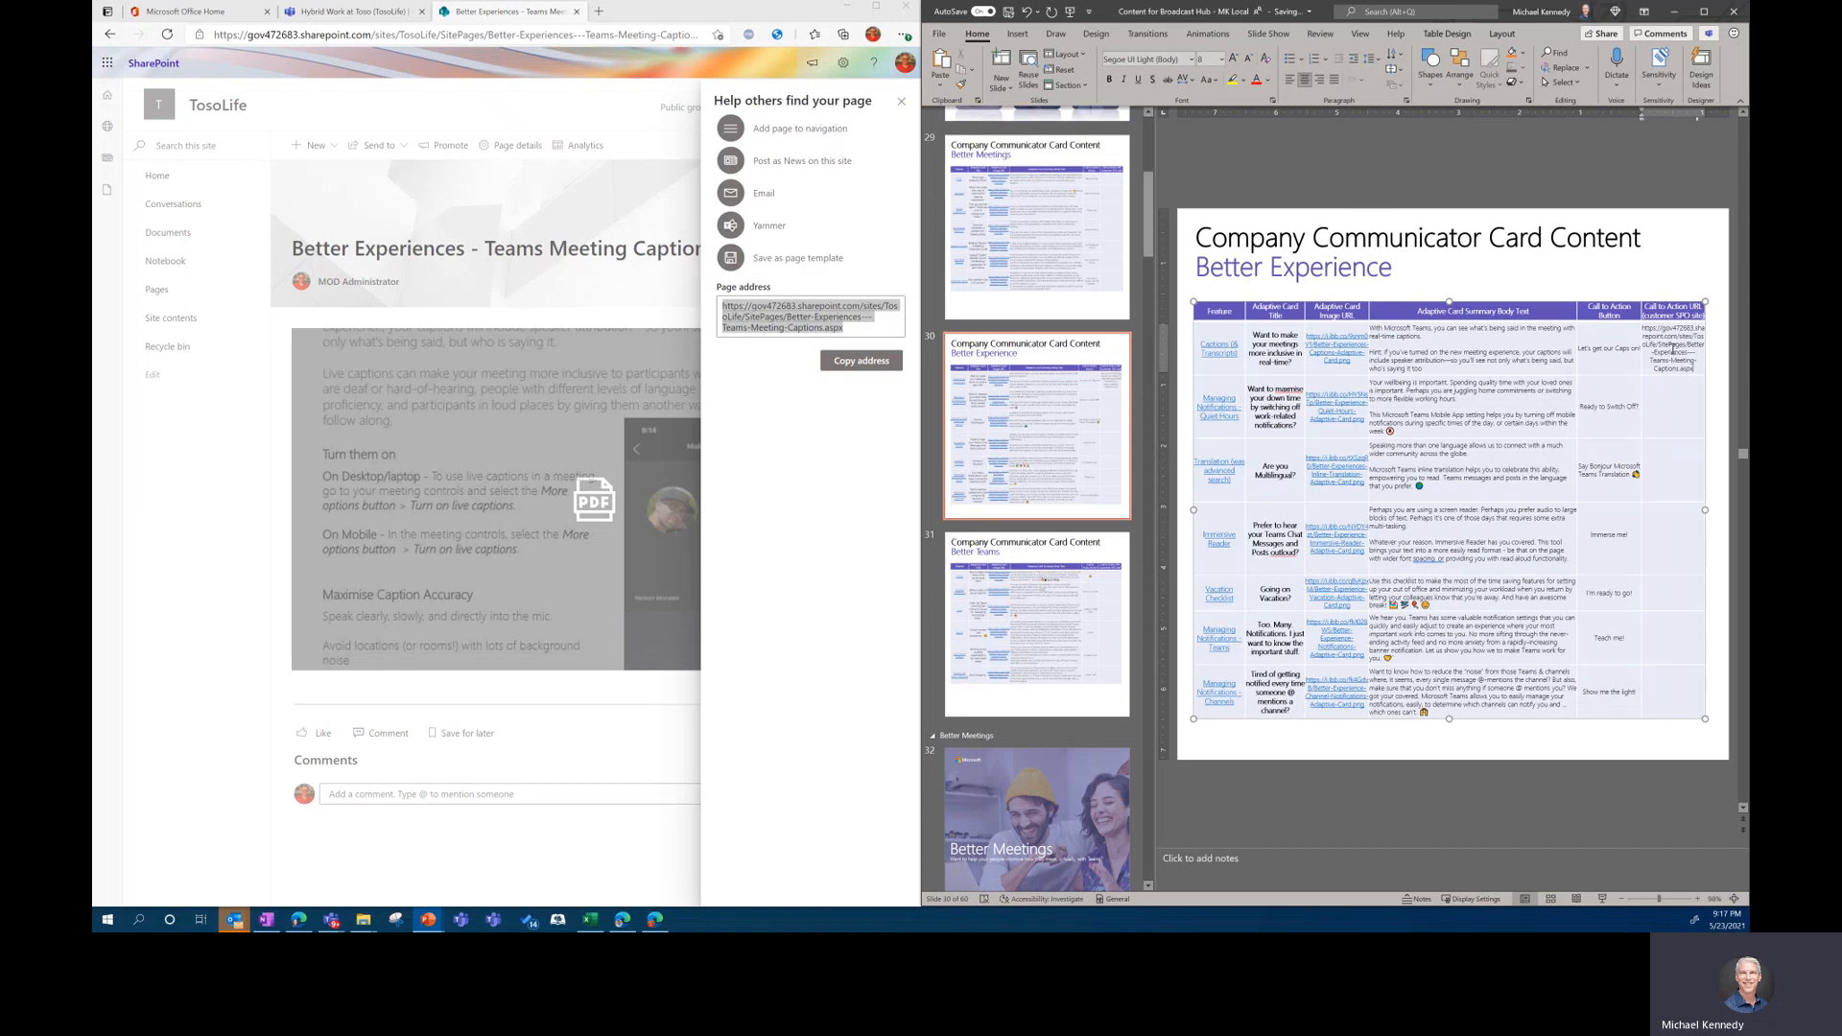
key(Tab)
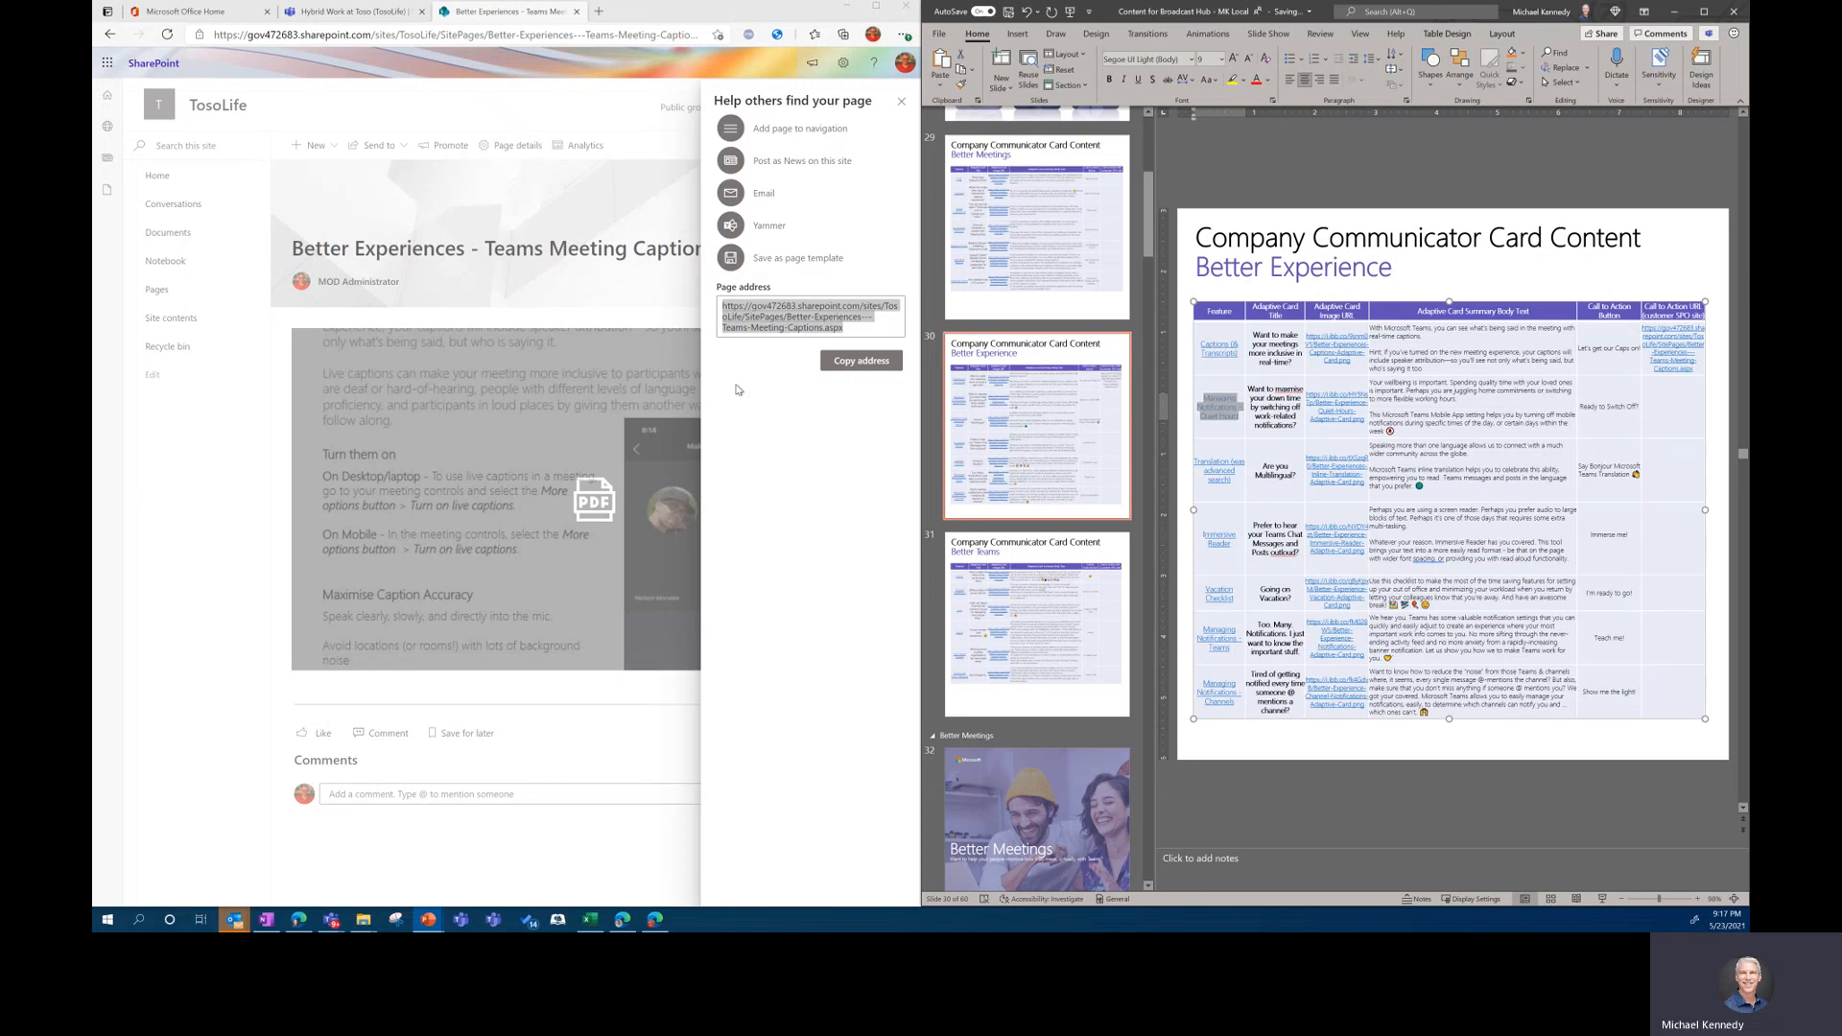
- Back on the SharePoint site, dismiss the page promotion options and create a new page from the Blank template
click(590, 291)
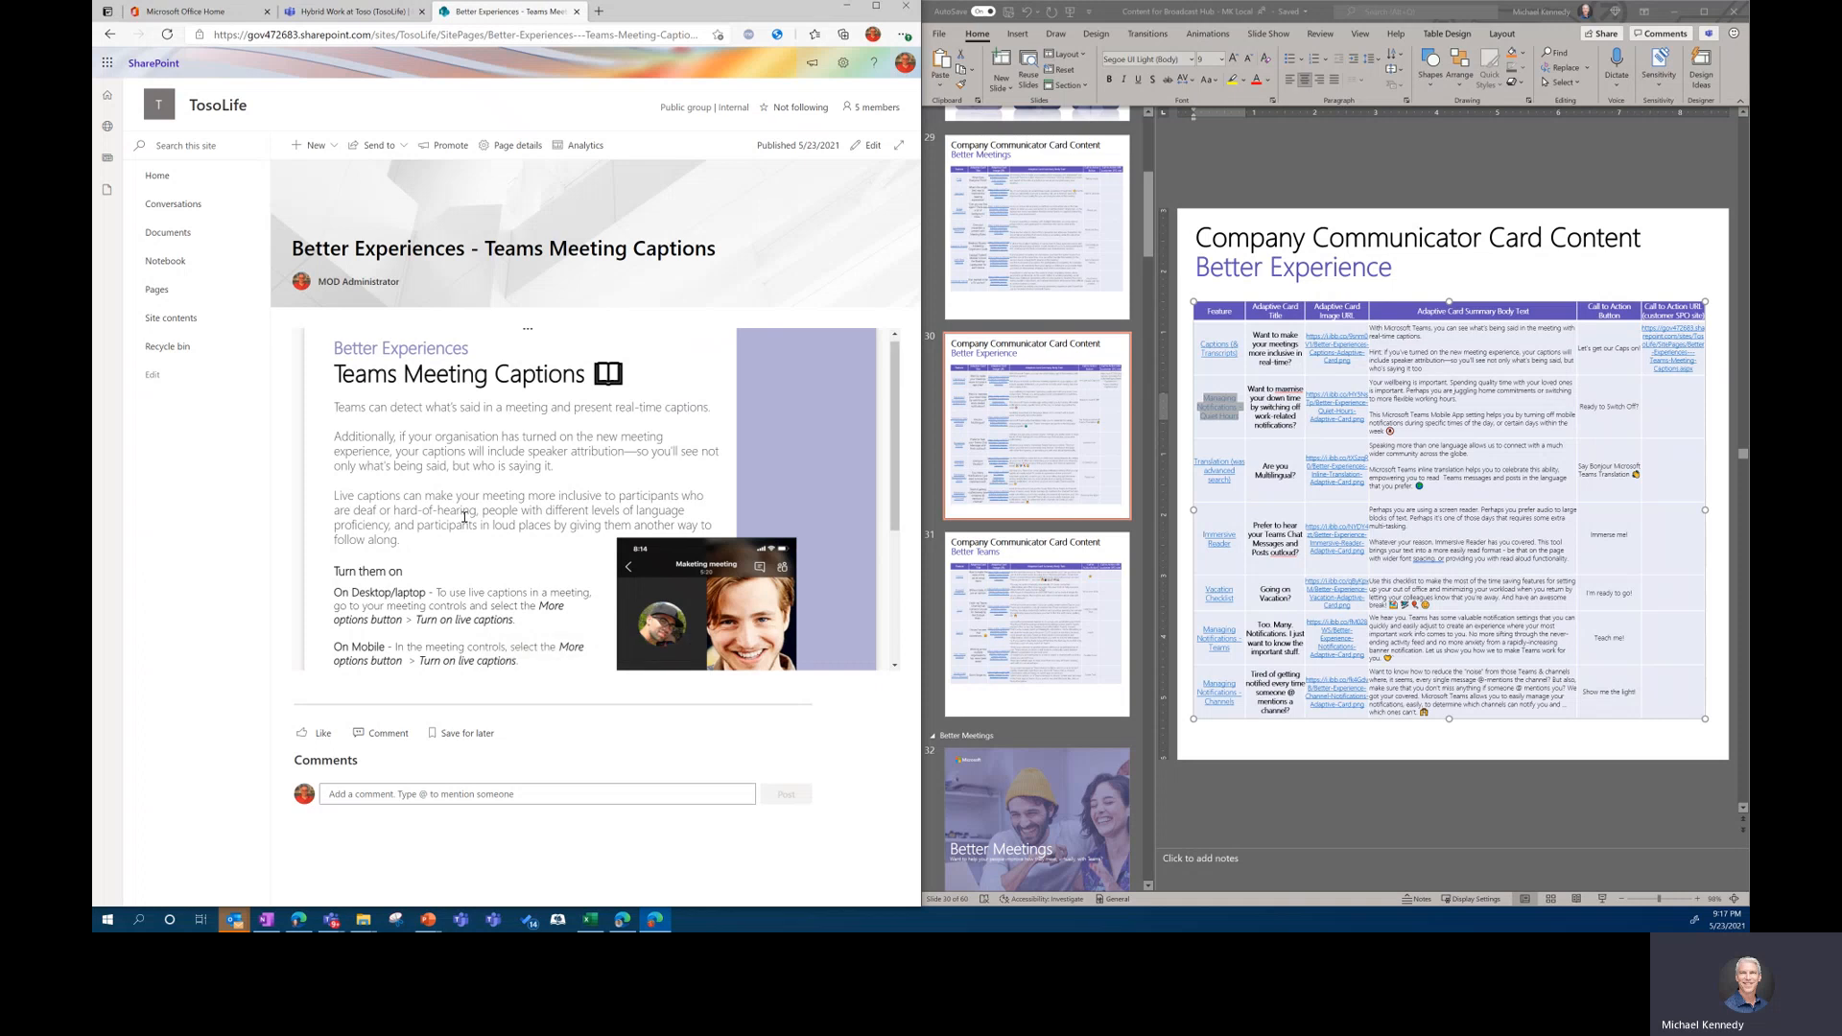
click(333, 147)
click(333, 148)
click(335, 150)
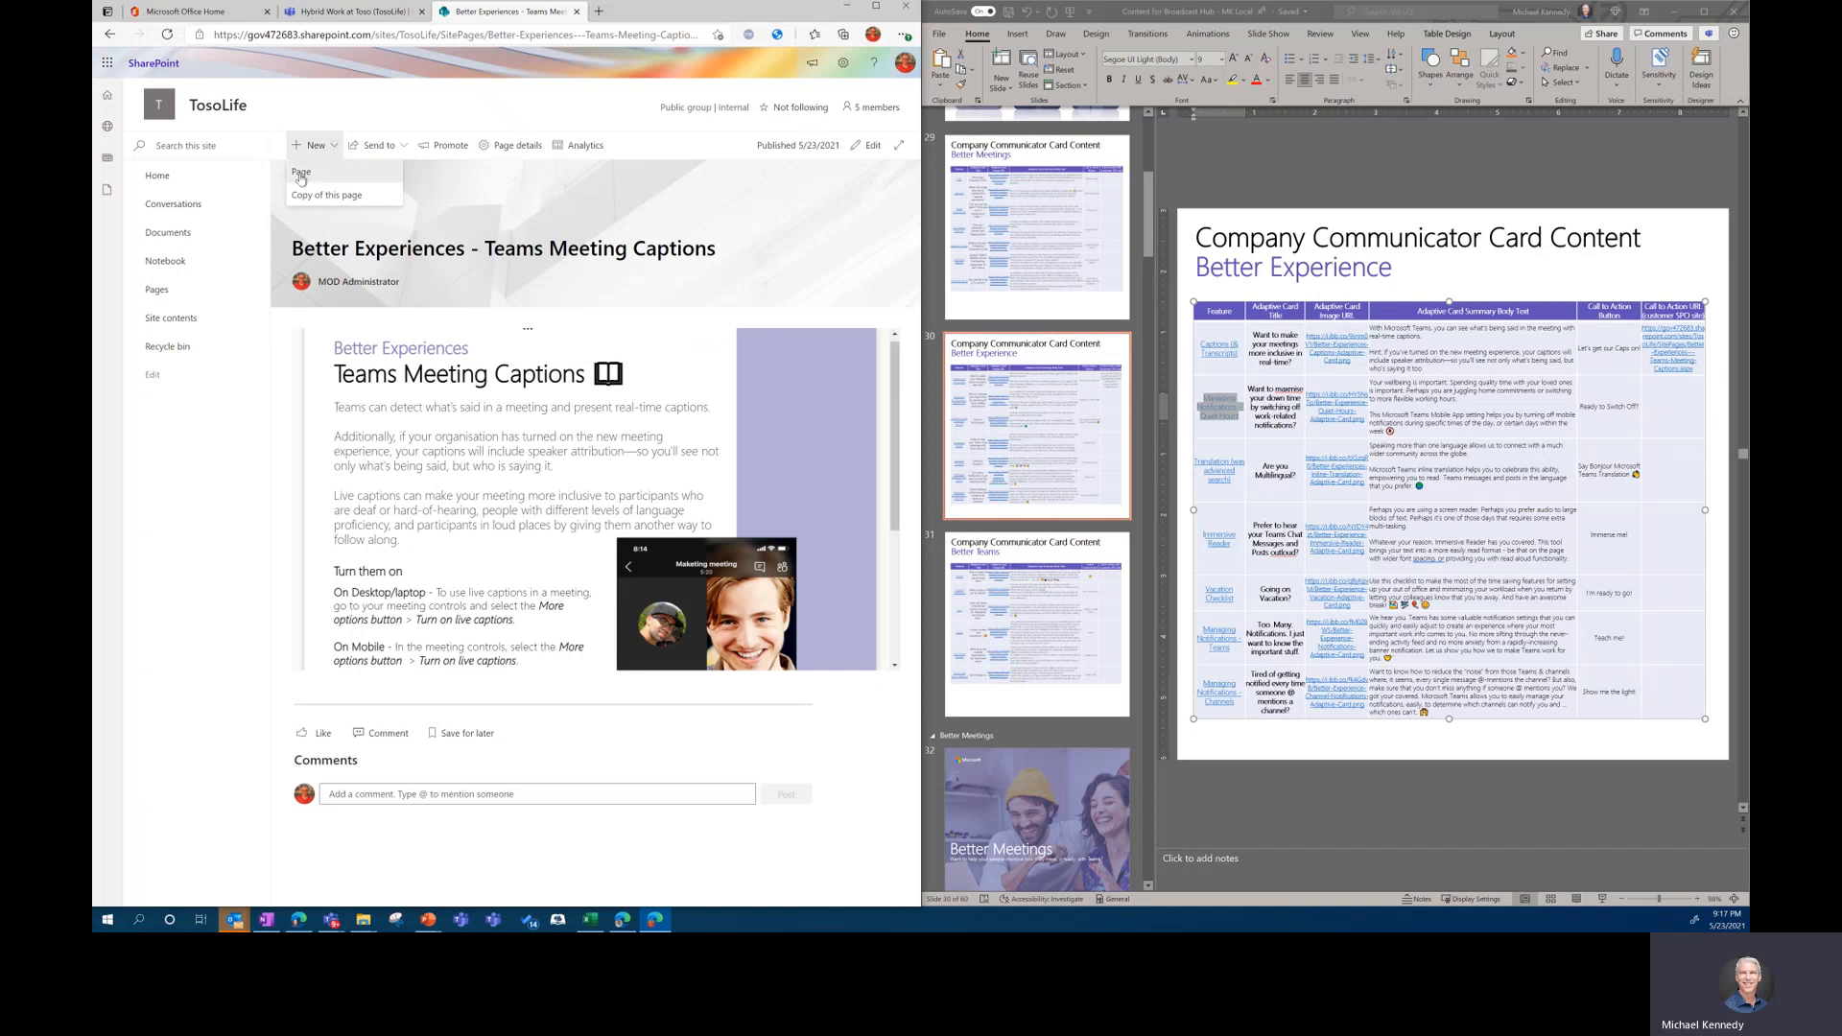
click(302, 177)
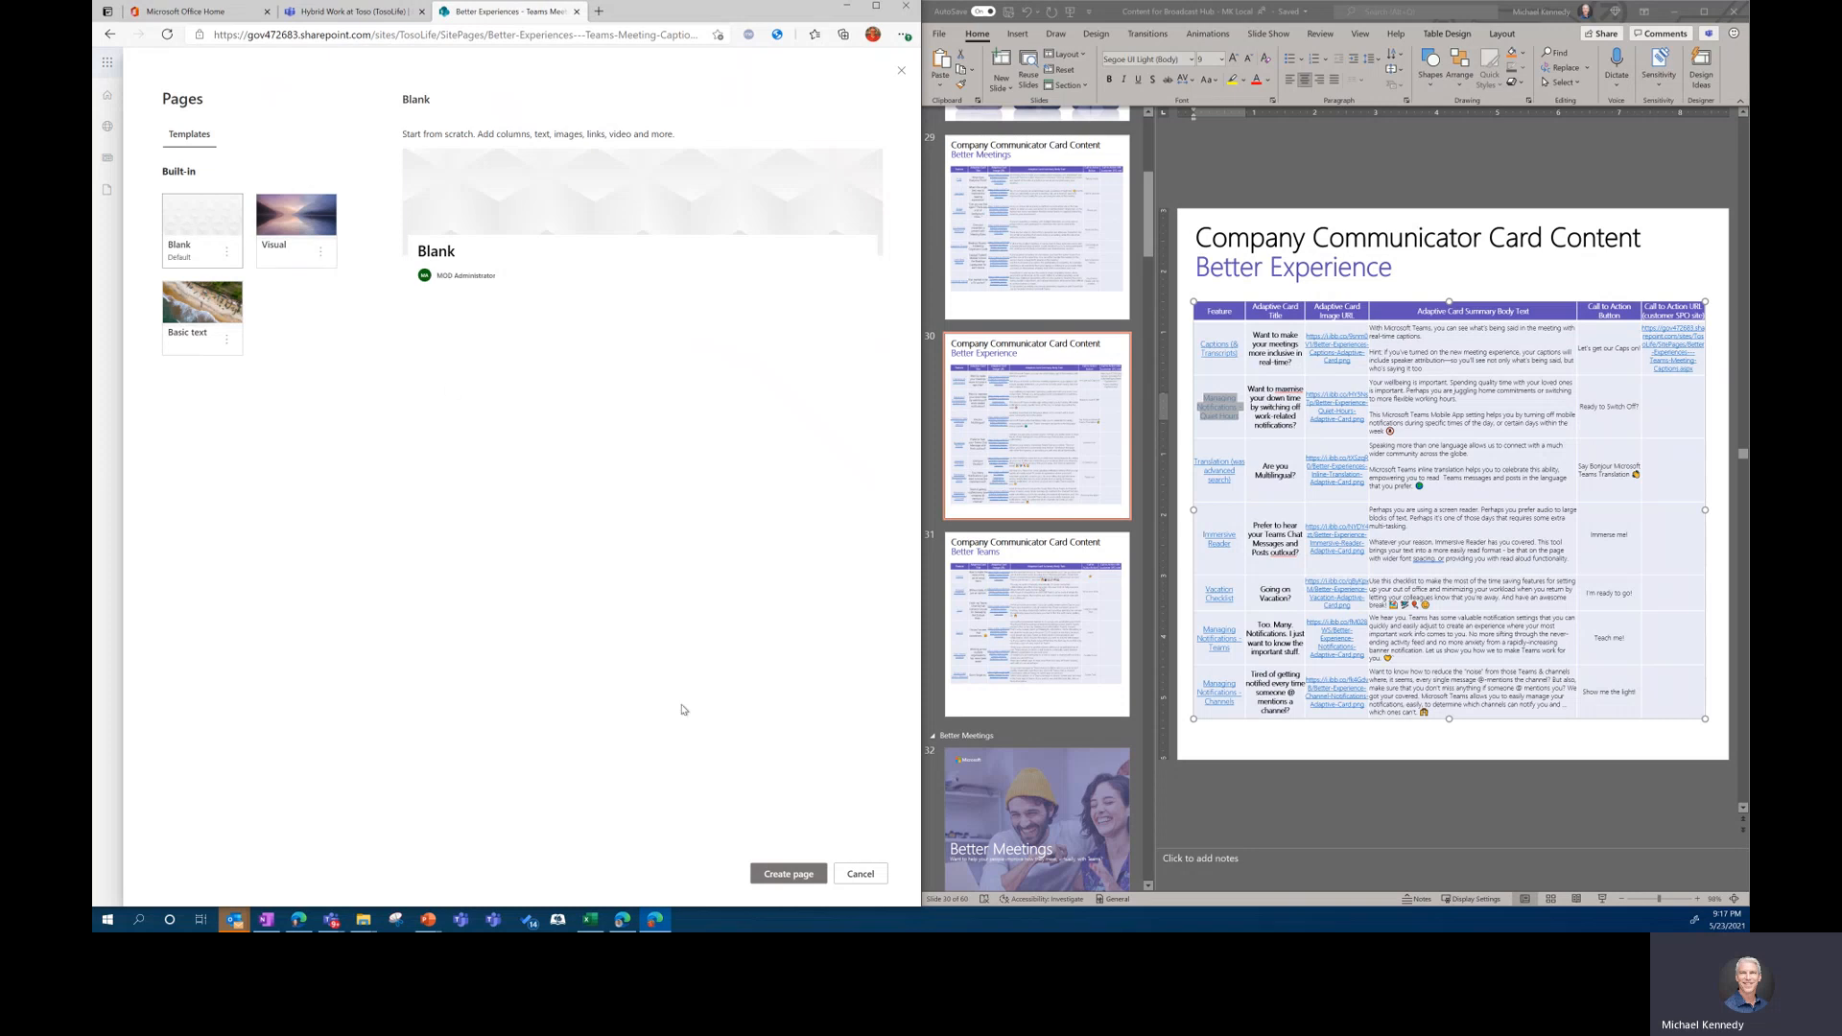
click(795, 874)
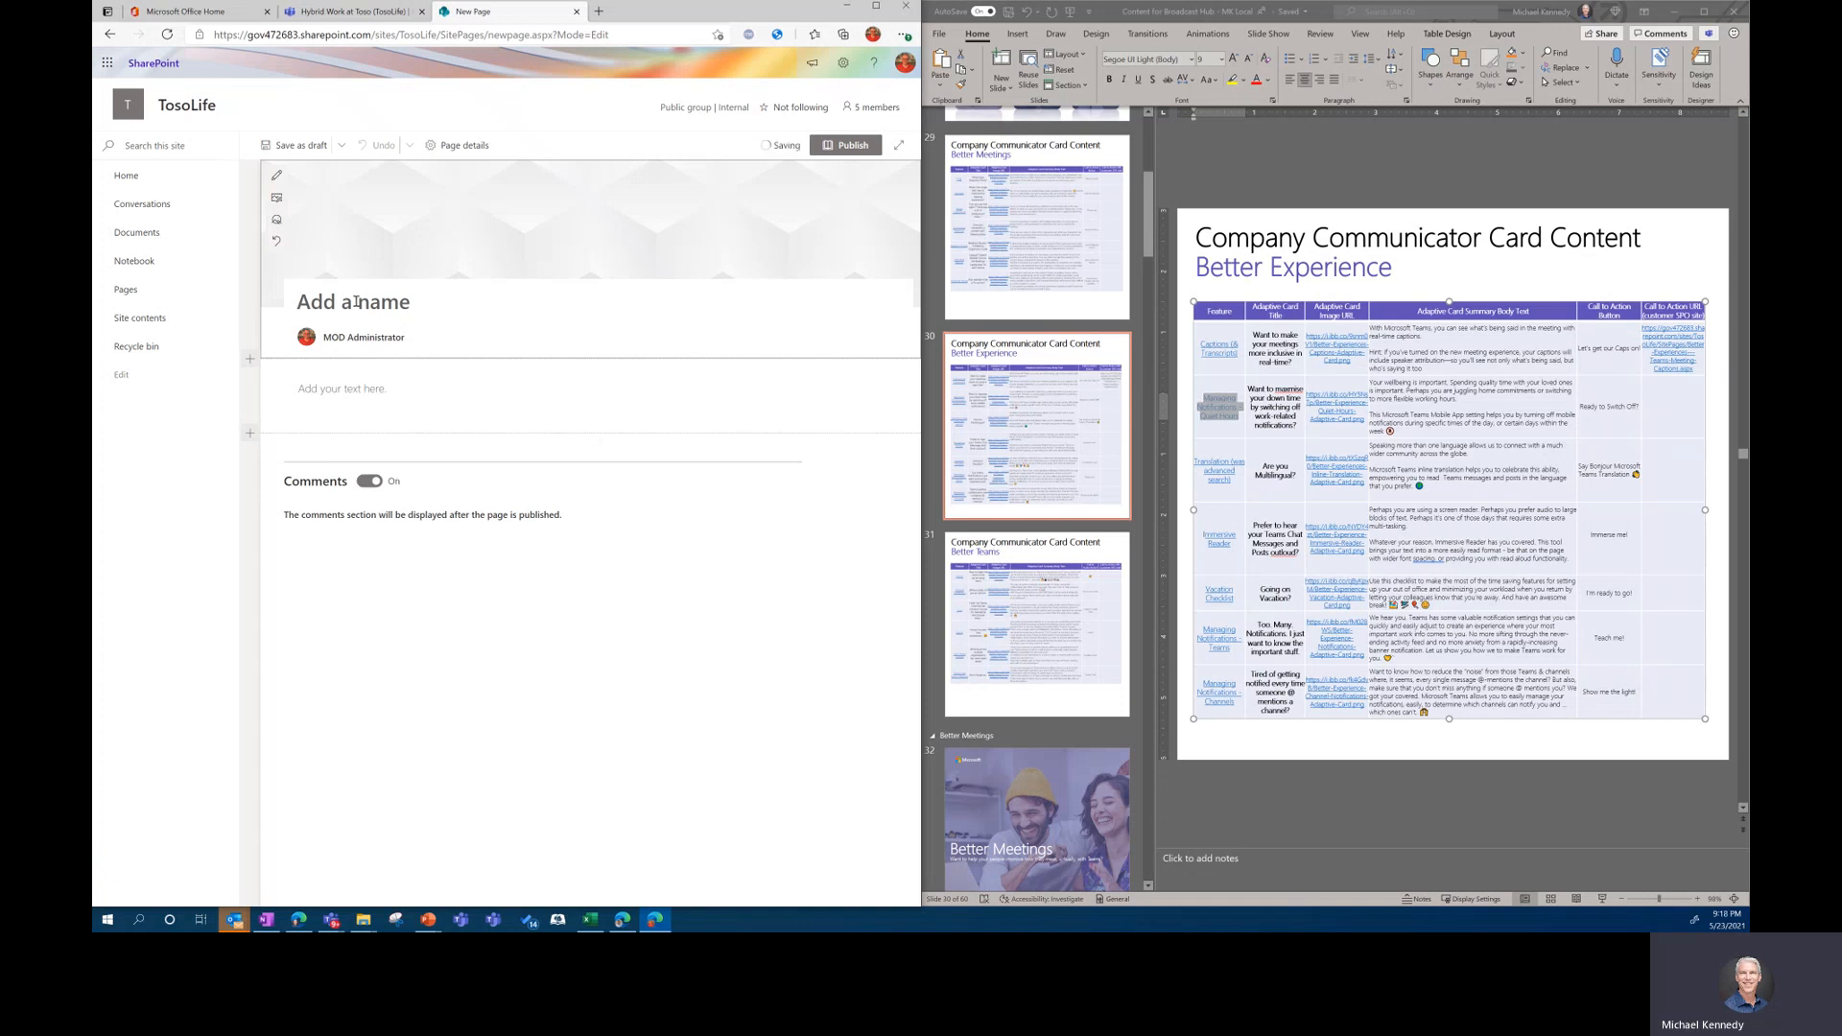
- Begin the new page's title with "Better Experiences -"
text(BetterEXperi)
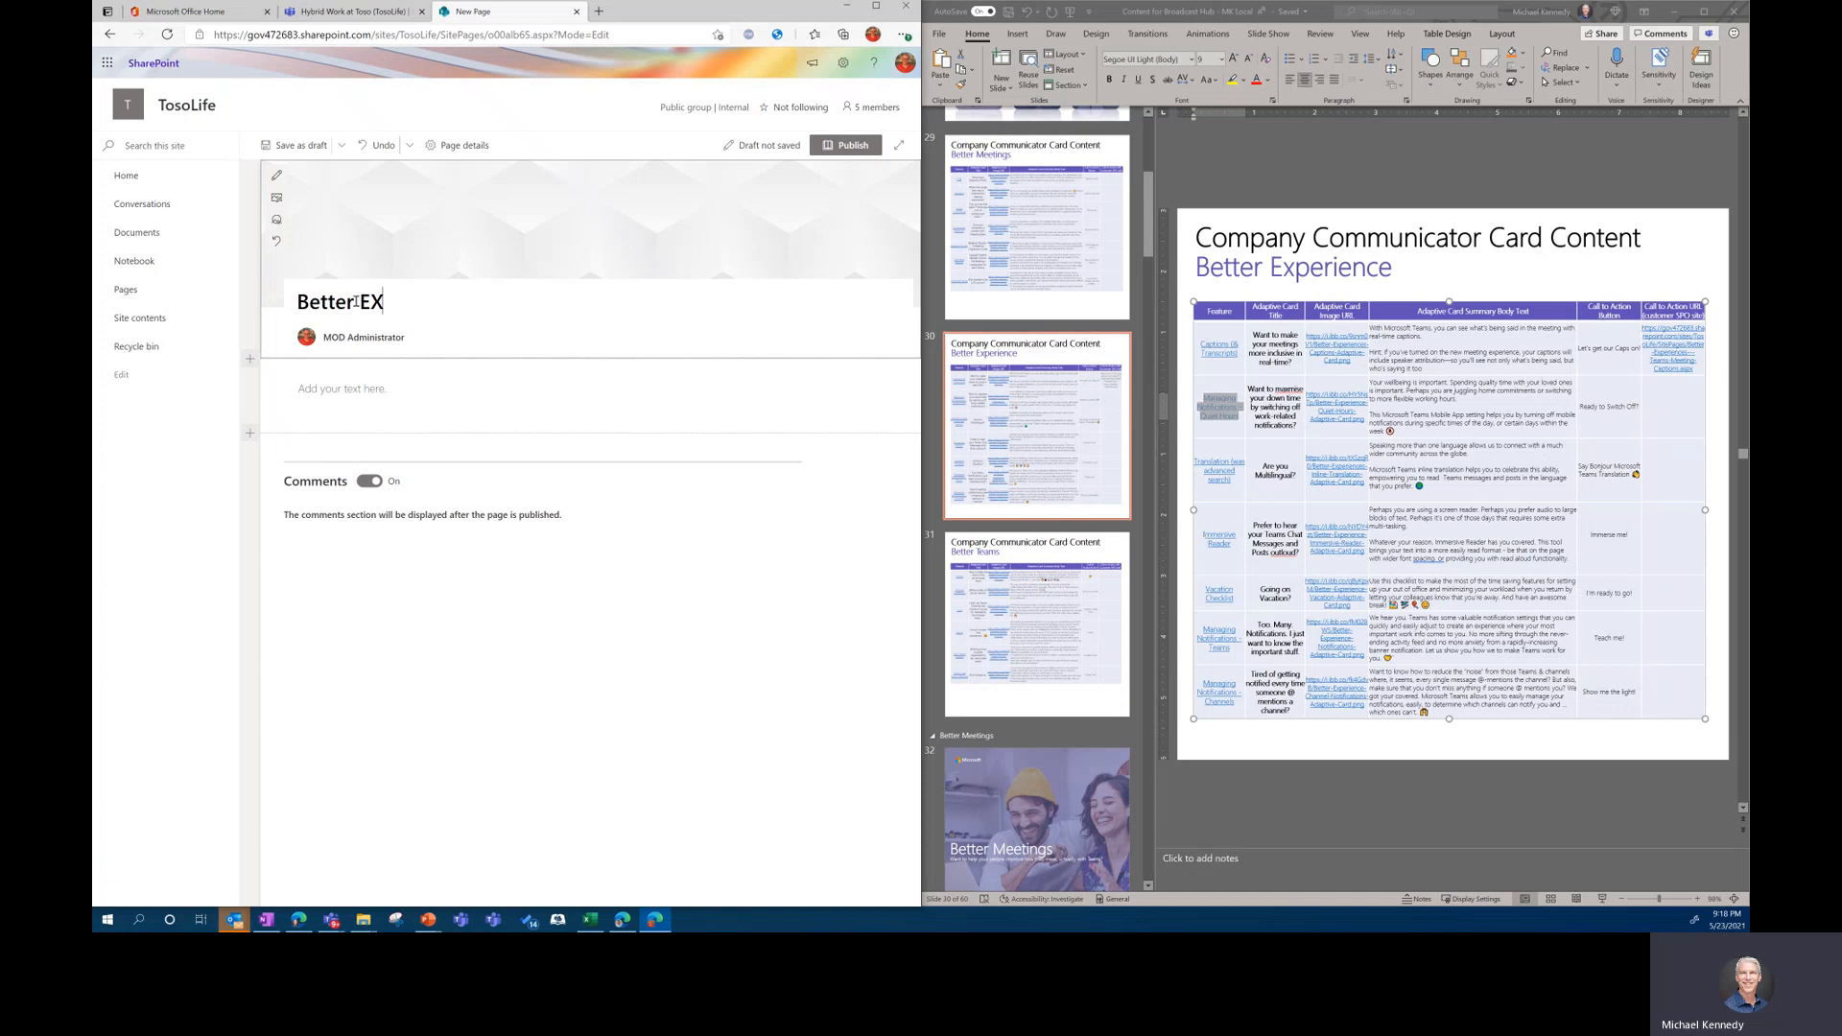
key(BackSpace)
key(BackSpace)
key(BackSpace)
key(BackSpace)
key(BackSpace)
text(xperiences -)
- Show the Teams Meeting Captions slide in PowerPoint and complete the SharePoint page title with "Teams Meeting Captions 2"
click(1059, 397)
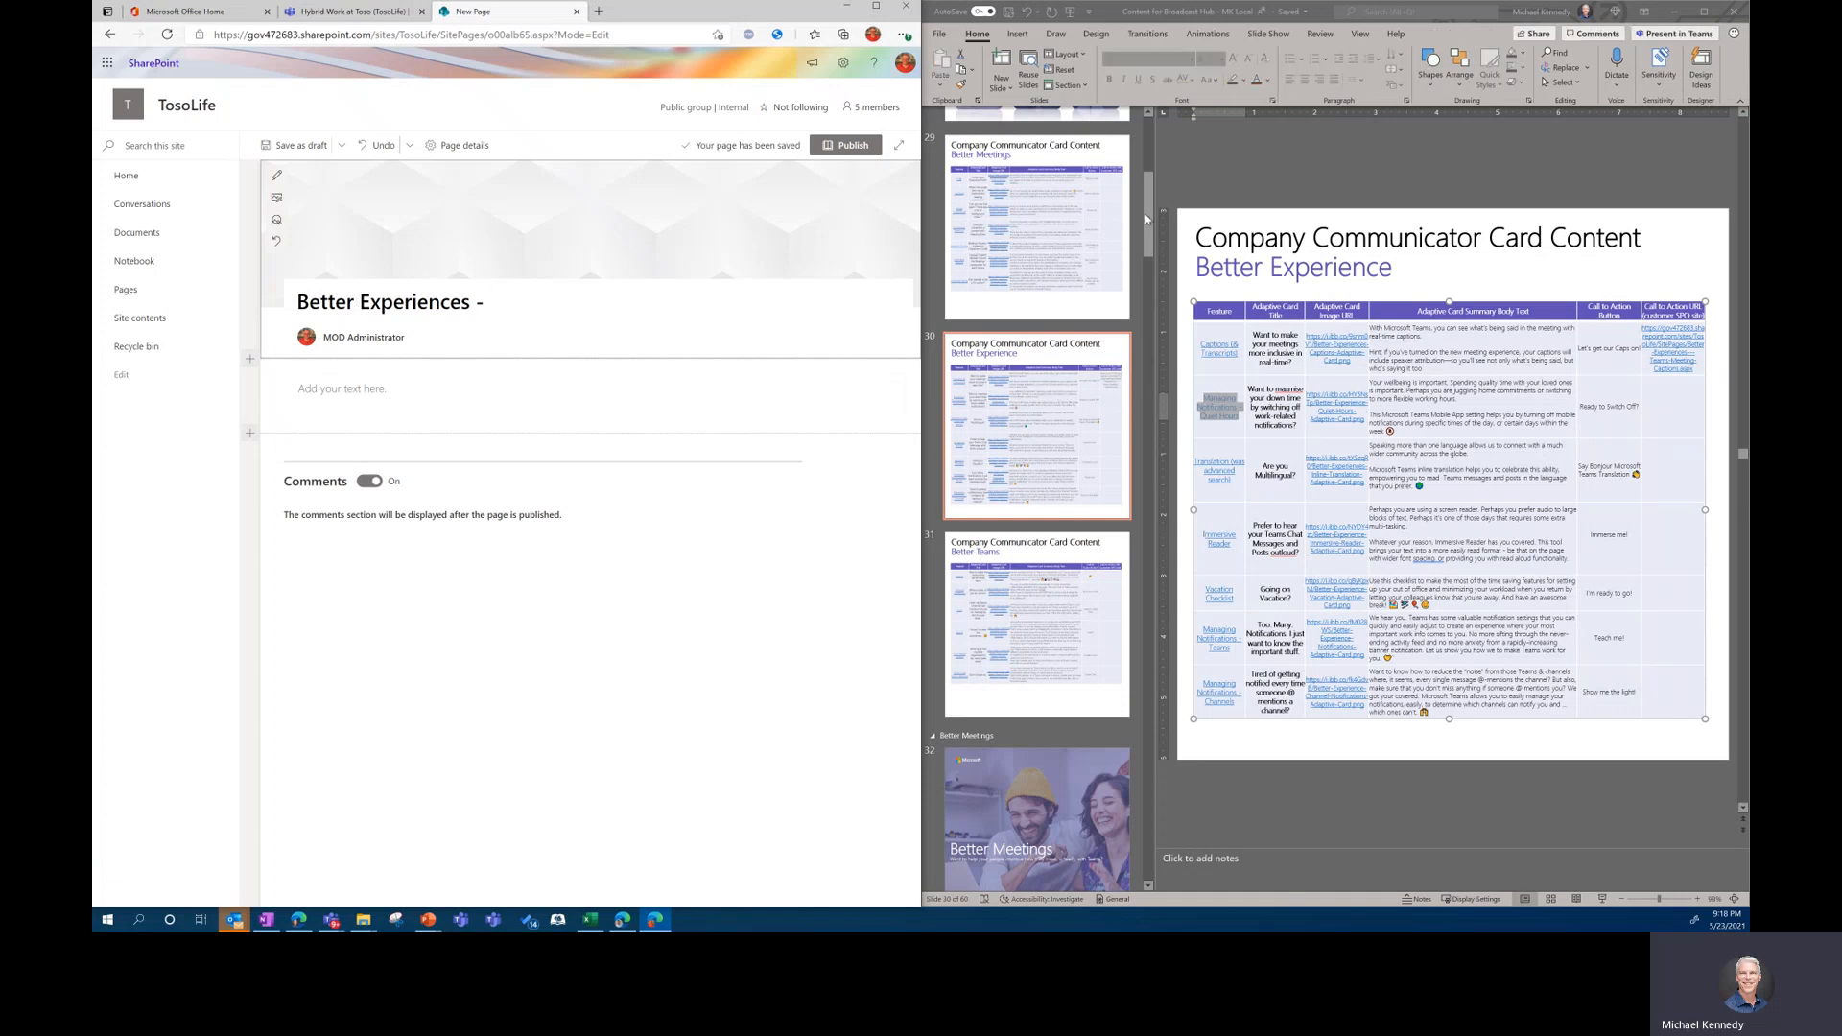
drag(1145, 219, 1147, 427)
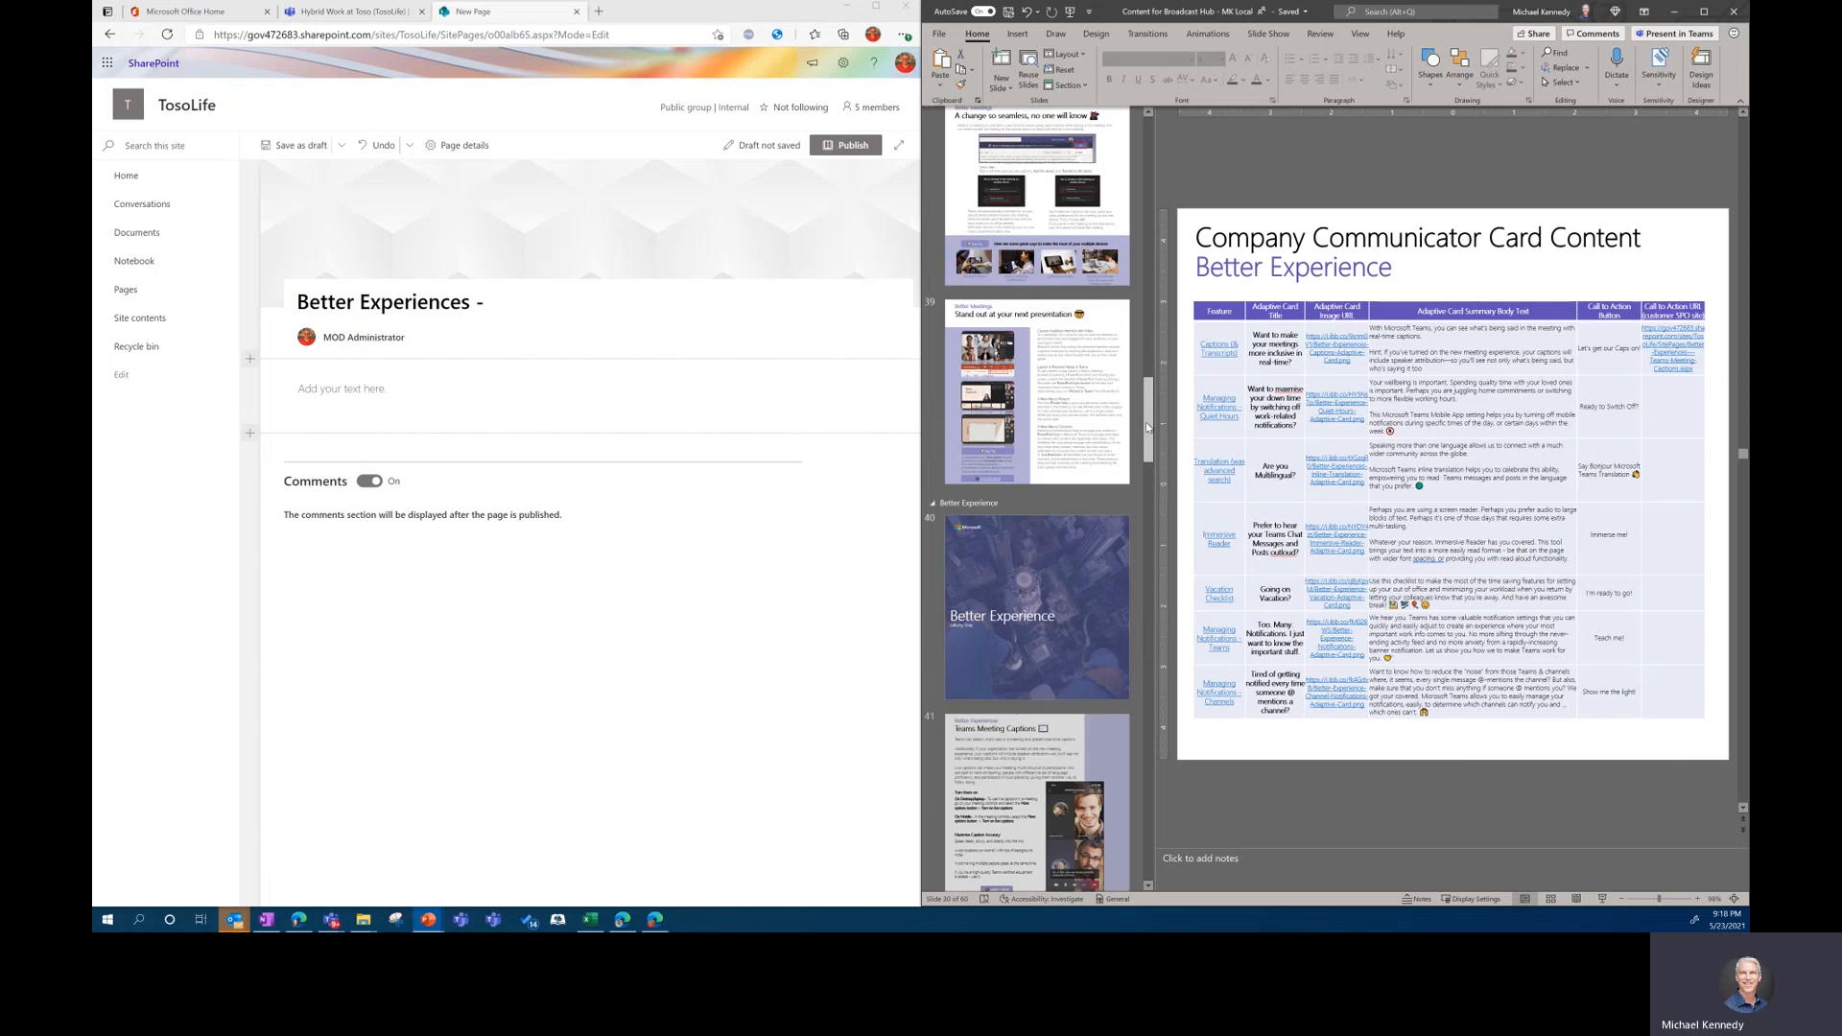
scroll(1036, 451, down, 5)
click(1017, 457)
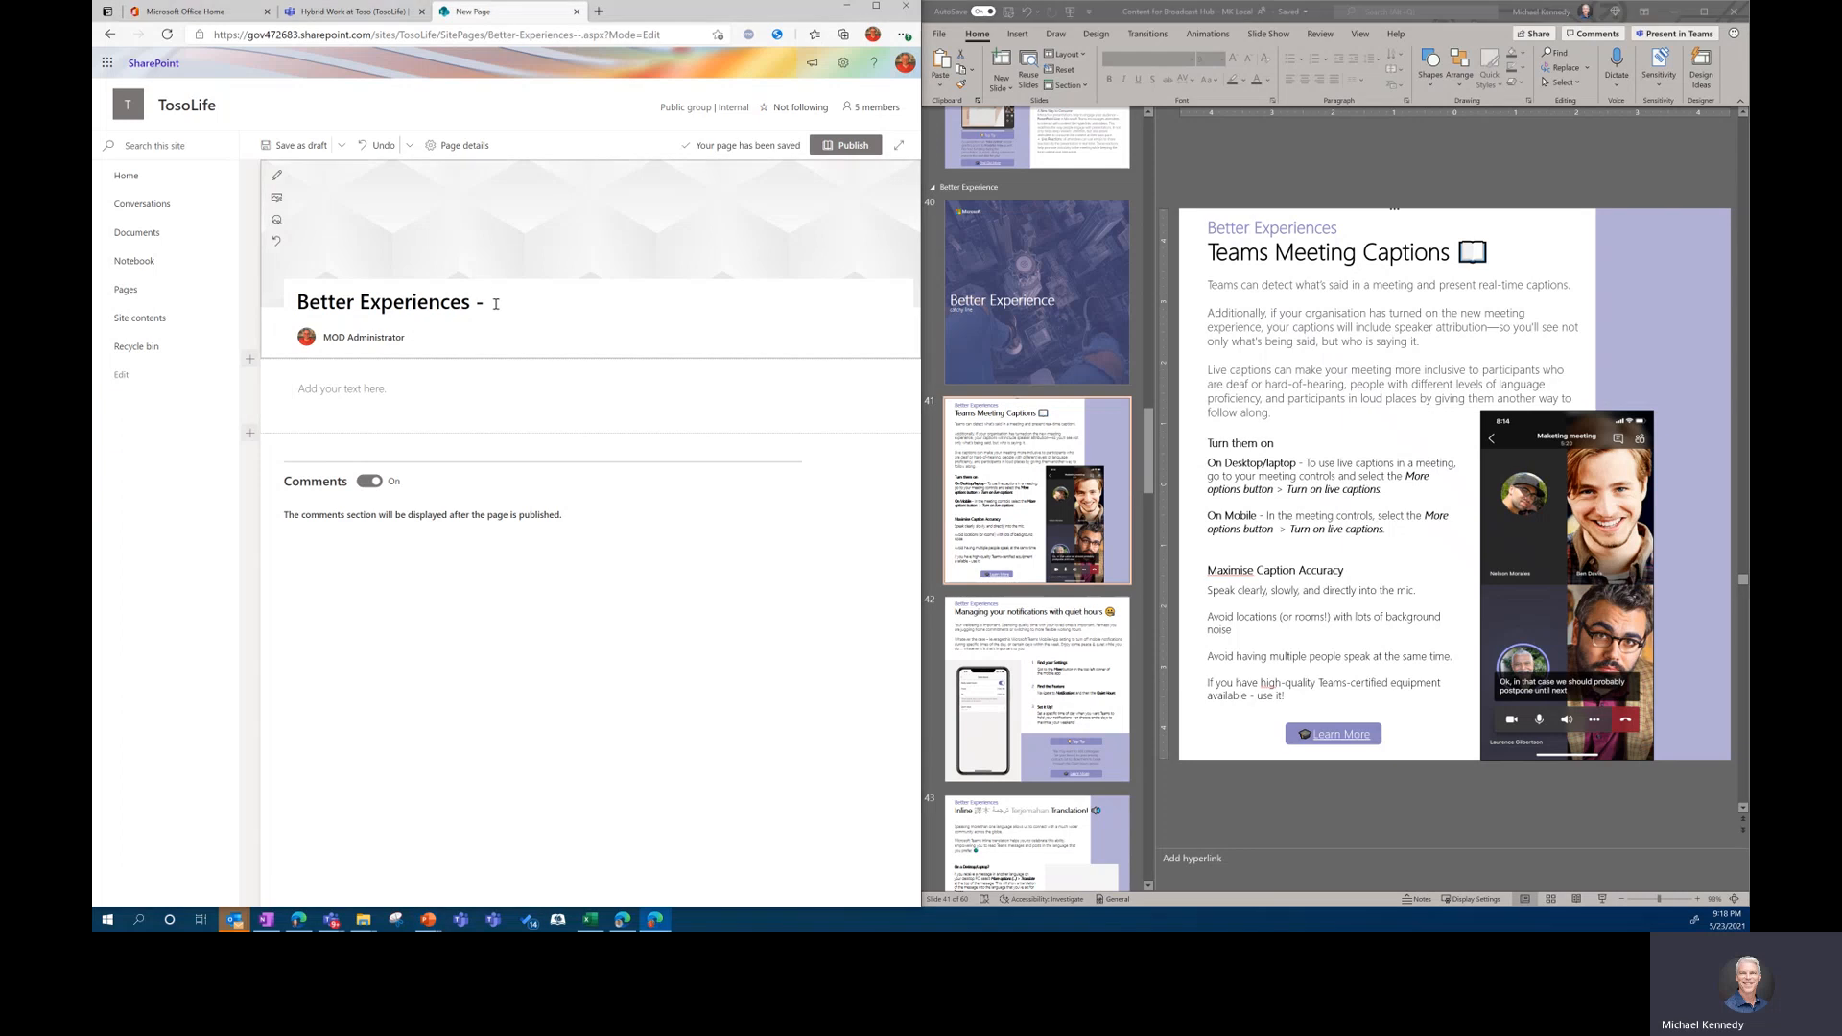
text(Teams Meeting Capation)
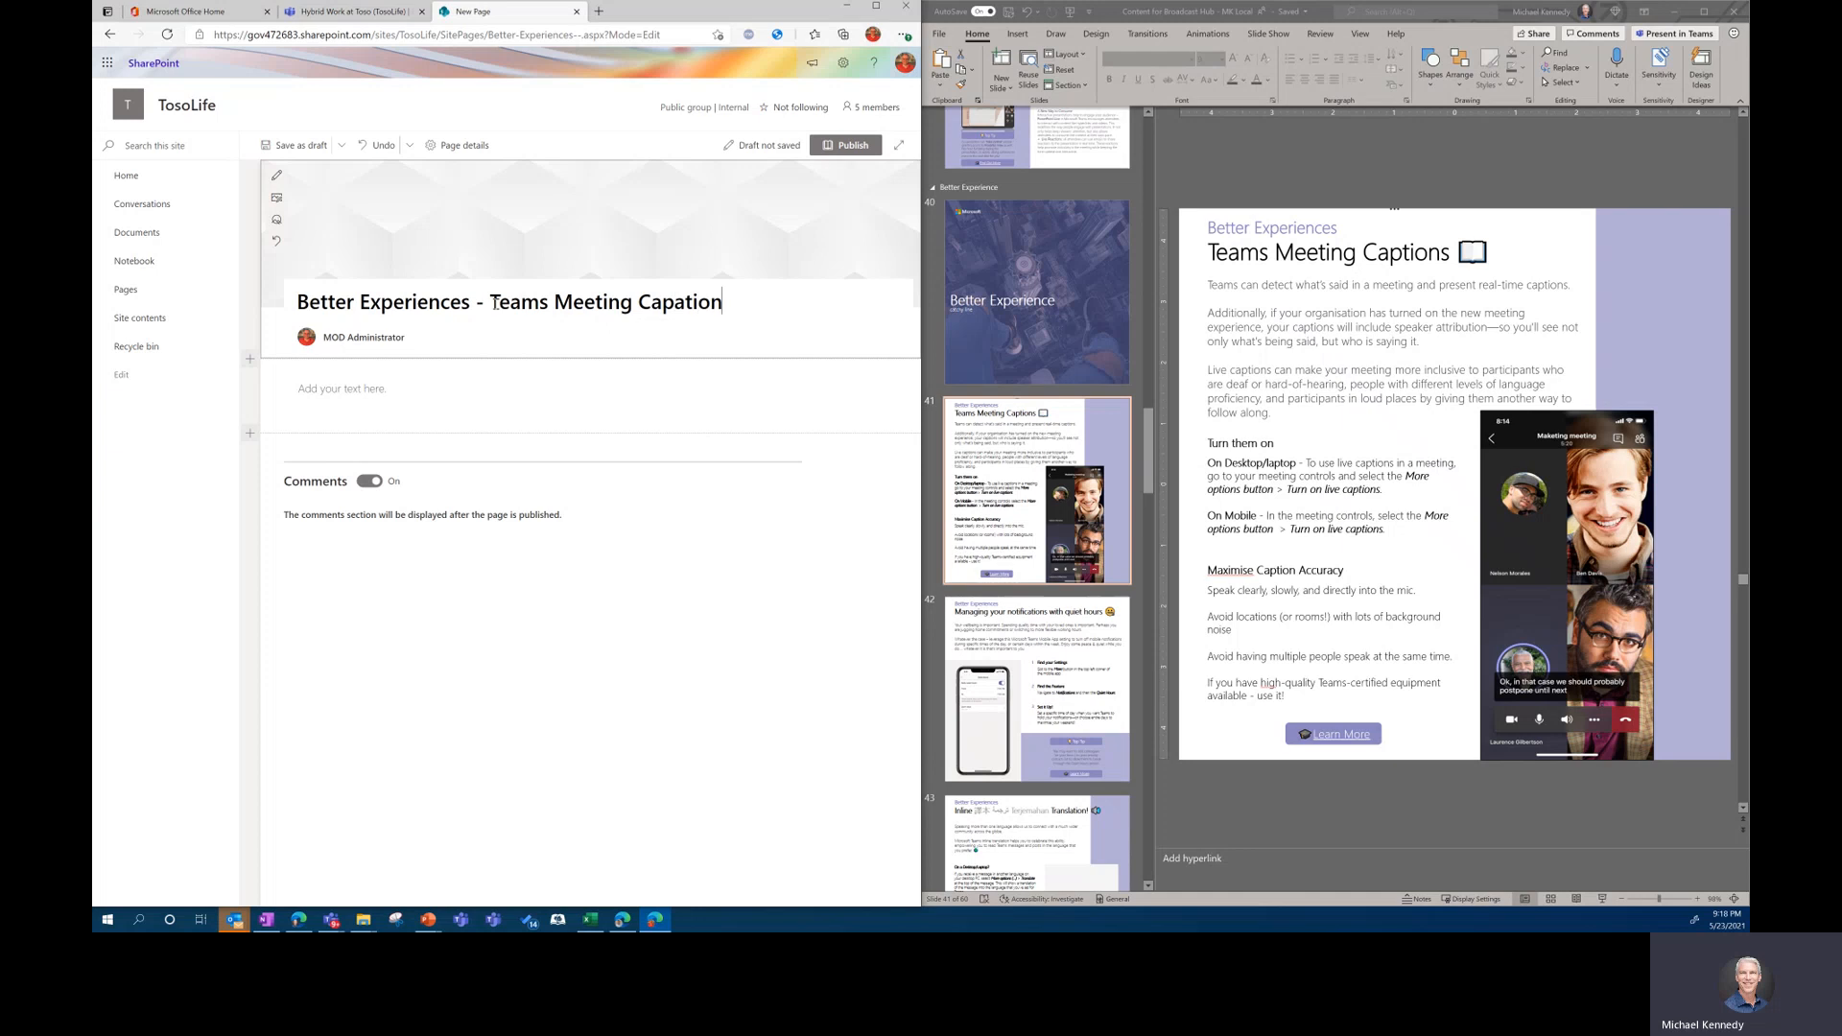
text(s)
key(BackSpace)
key(BackSpace)
key(BackSpace)
key(BackSpace)
key(BackSpace)
key(BackSpace)
text(tions 2)
- Copy the three introductory paragraphs from the Teams Meeting Captions slide into the SharePoint page's text area
click(385, 385)
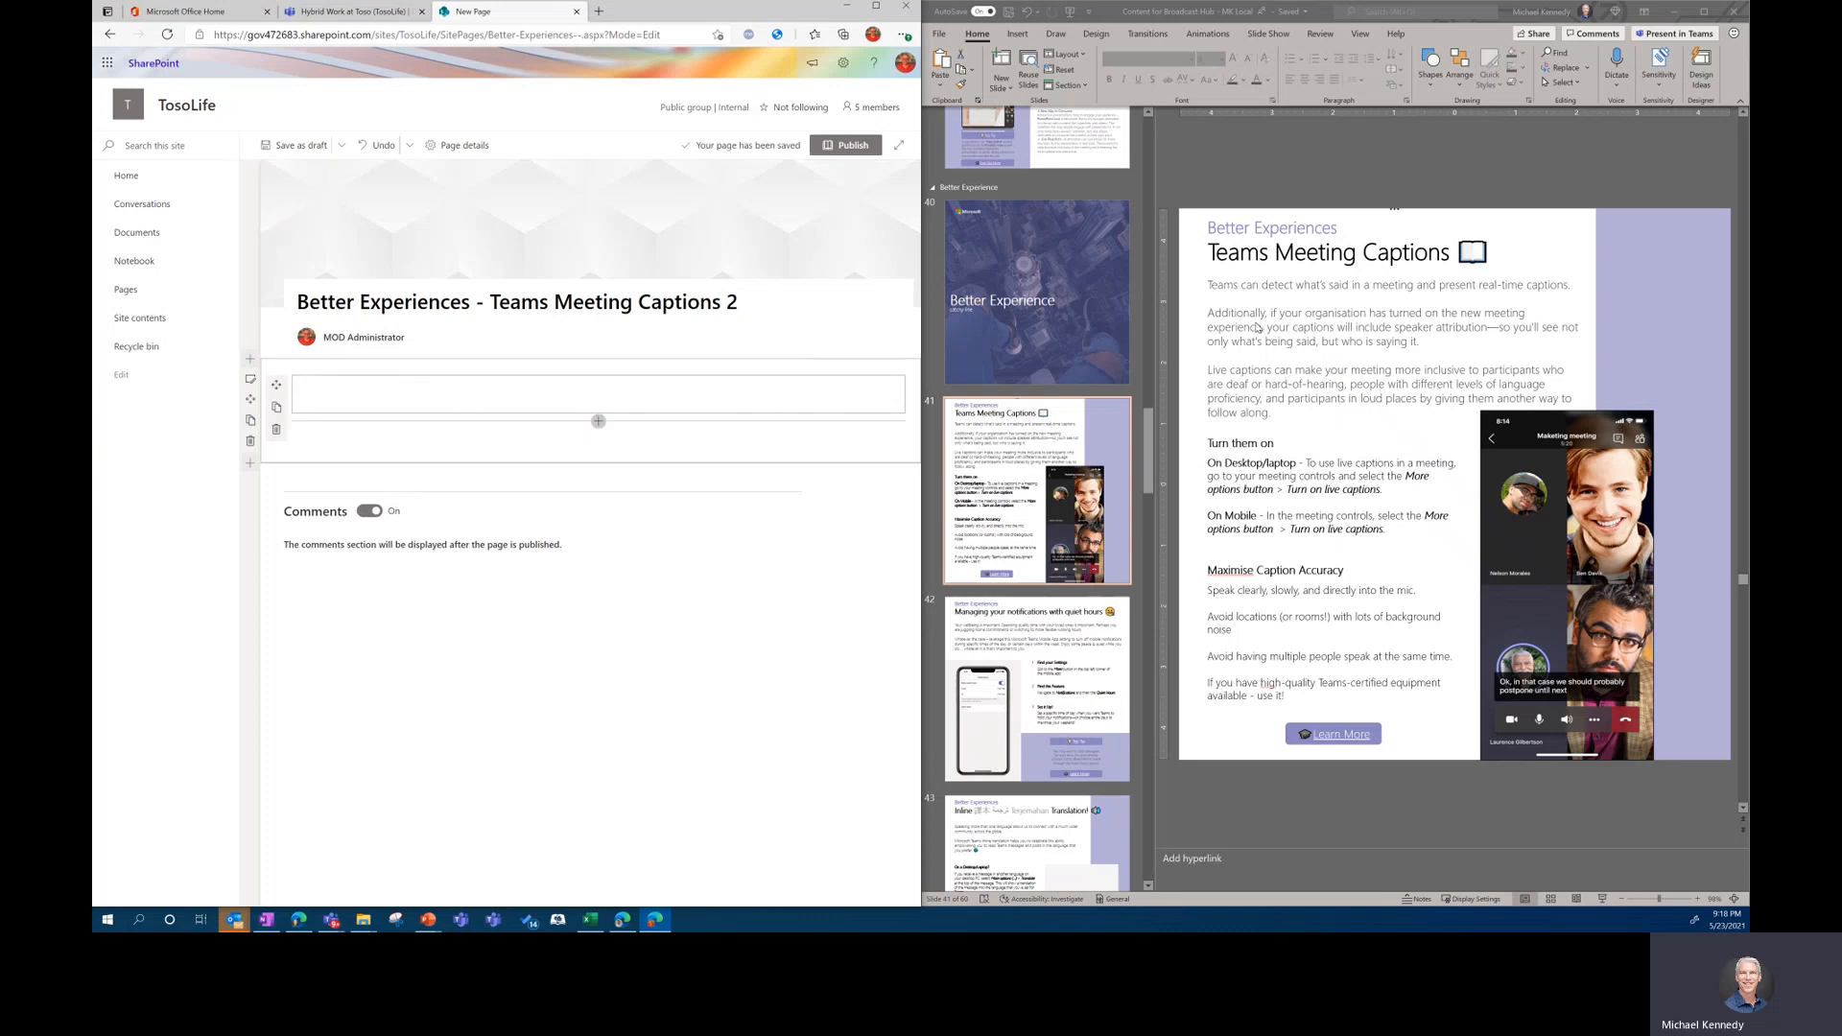
click(1214, 289)
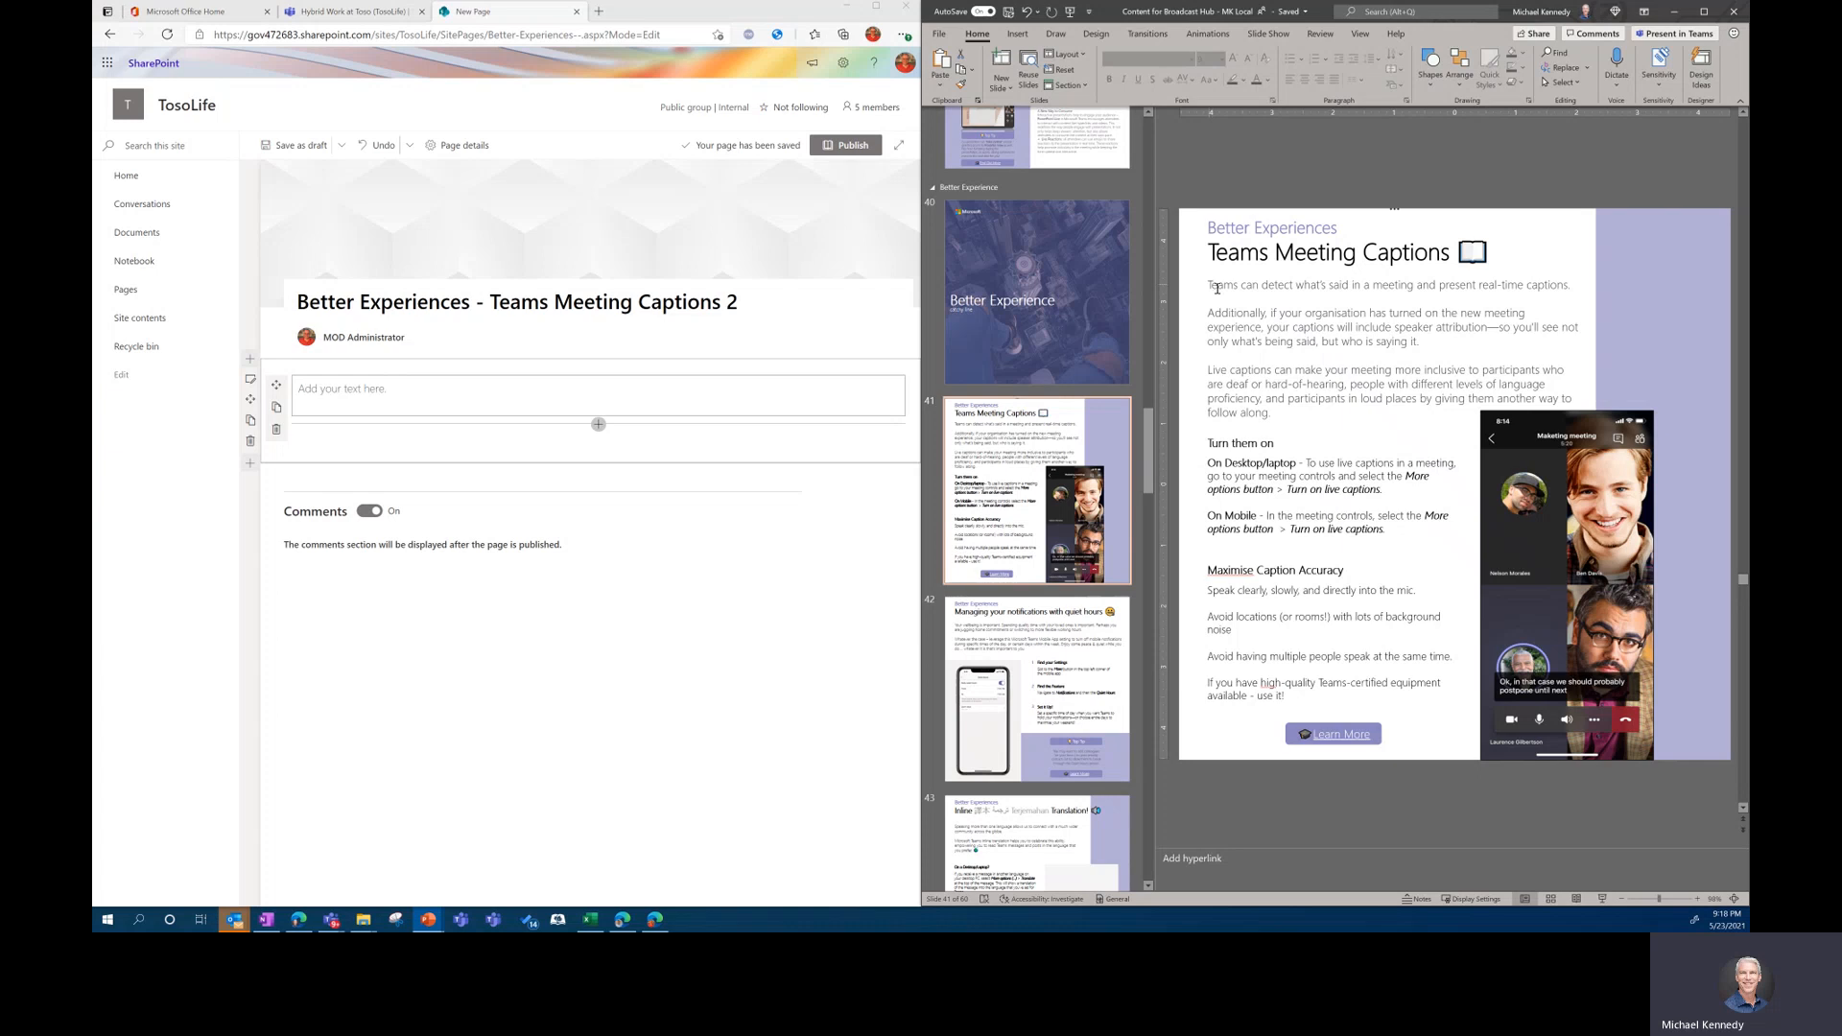
drag(1216, 288, 1279, 418)
key(ctrl+c)
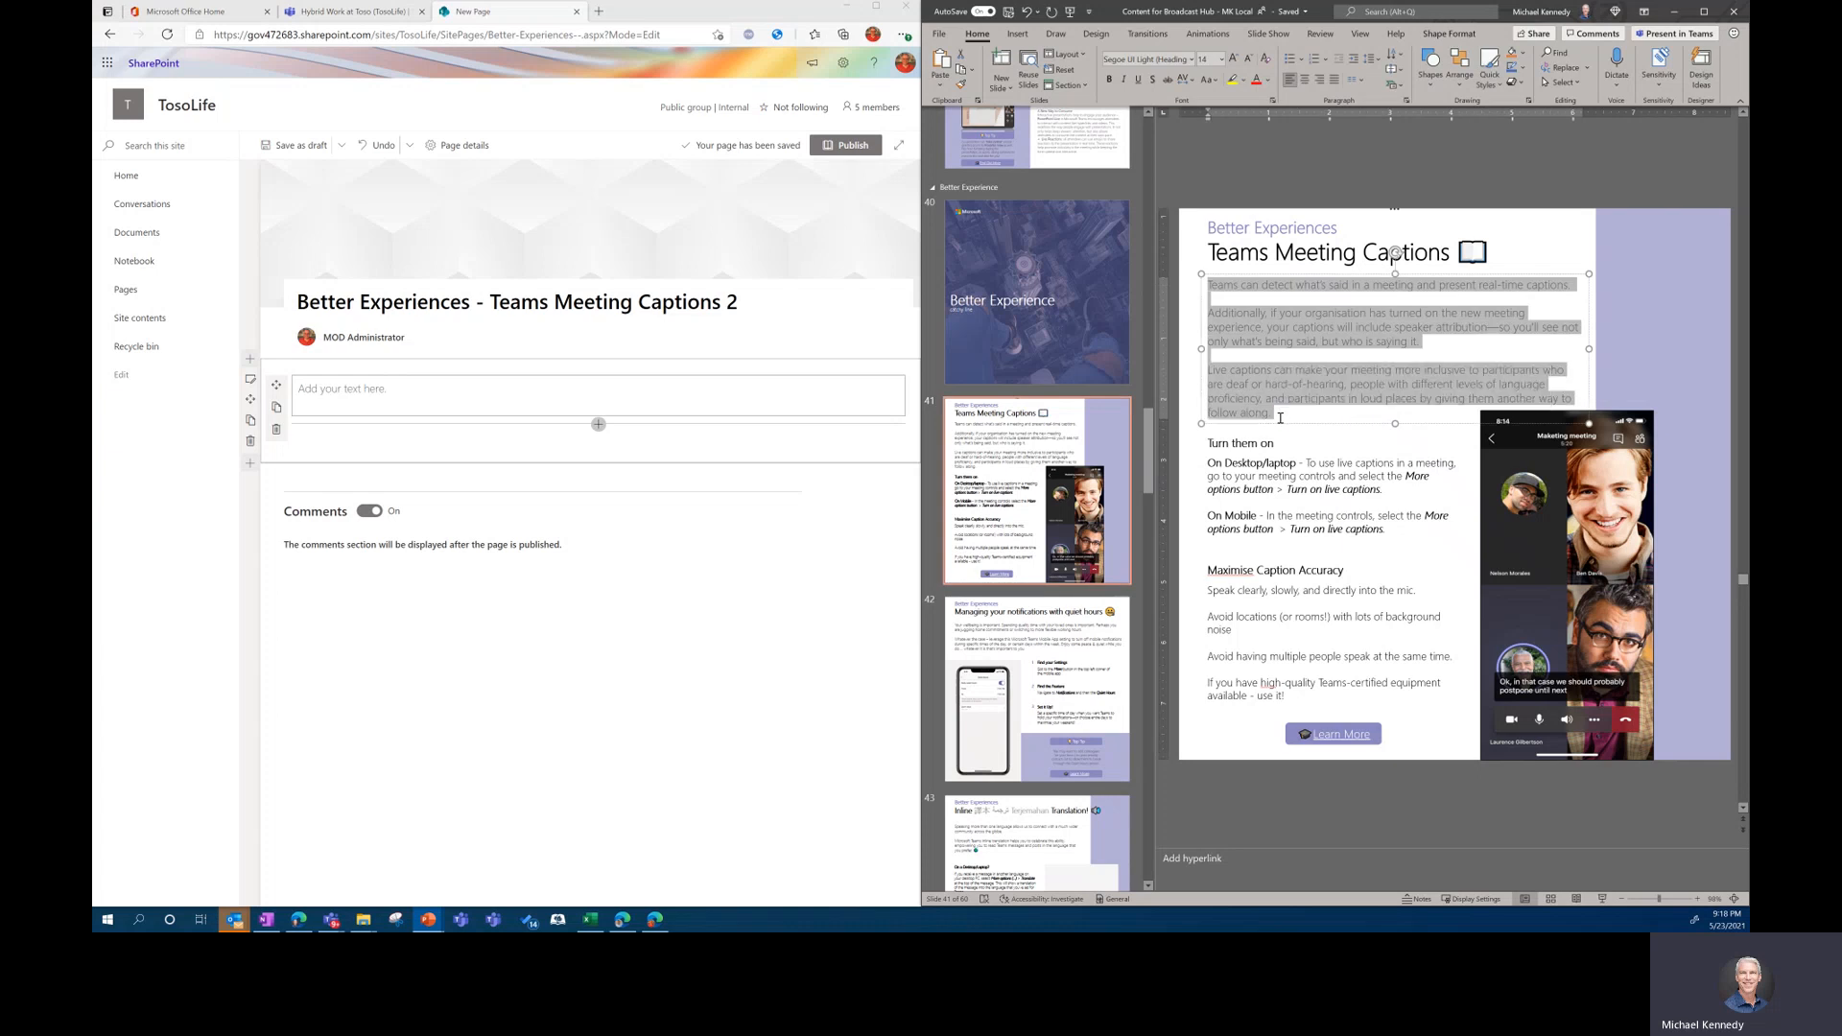
click(381, 390)
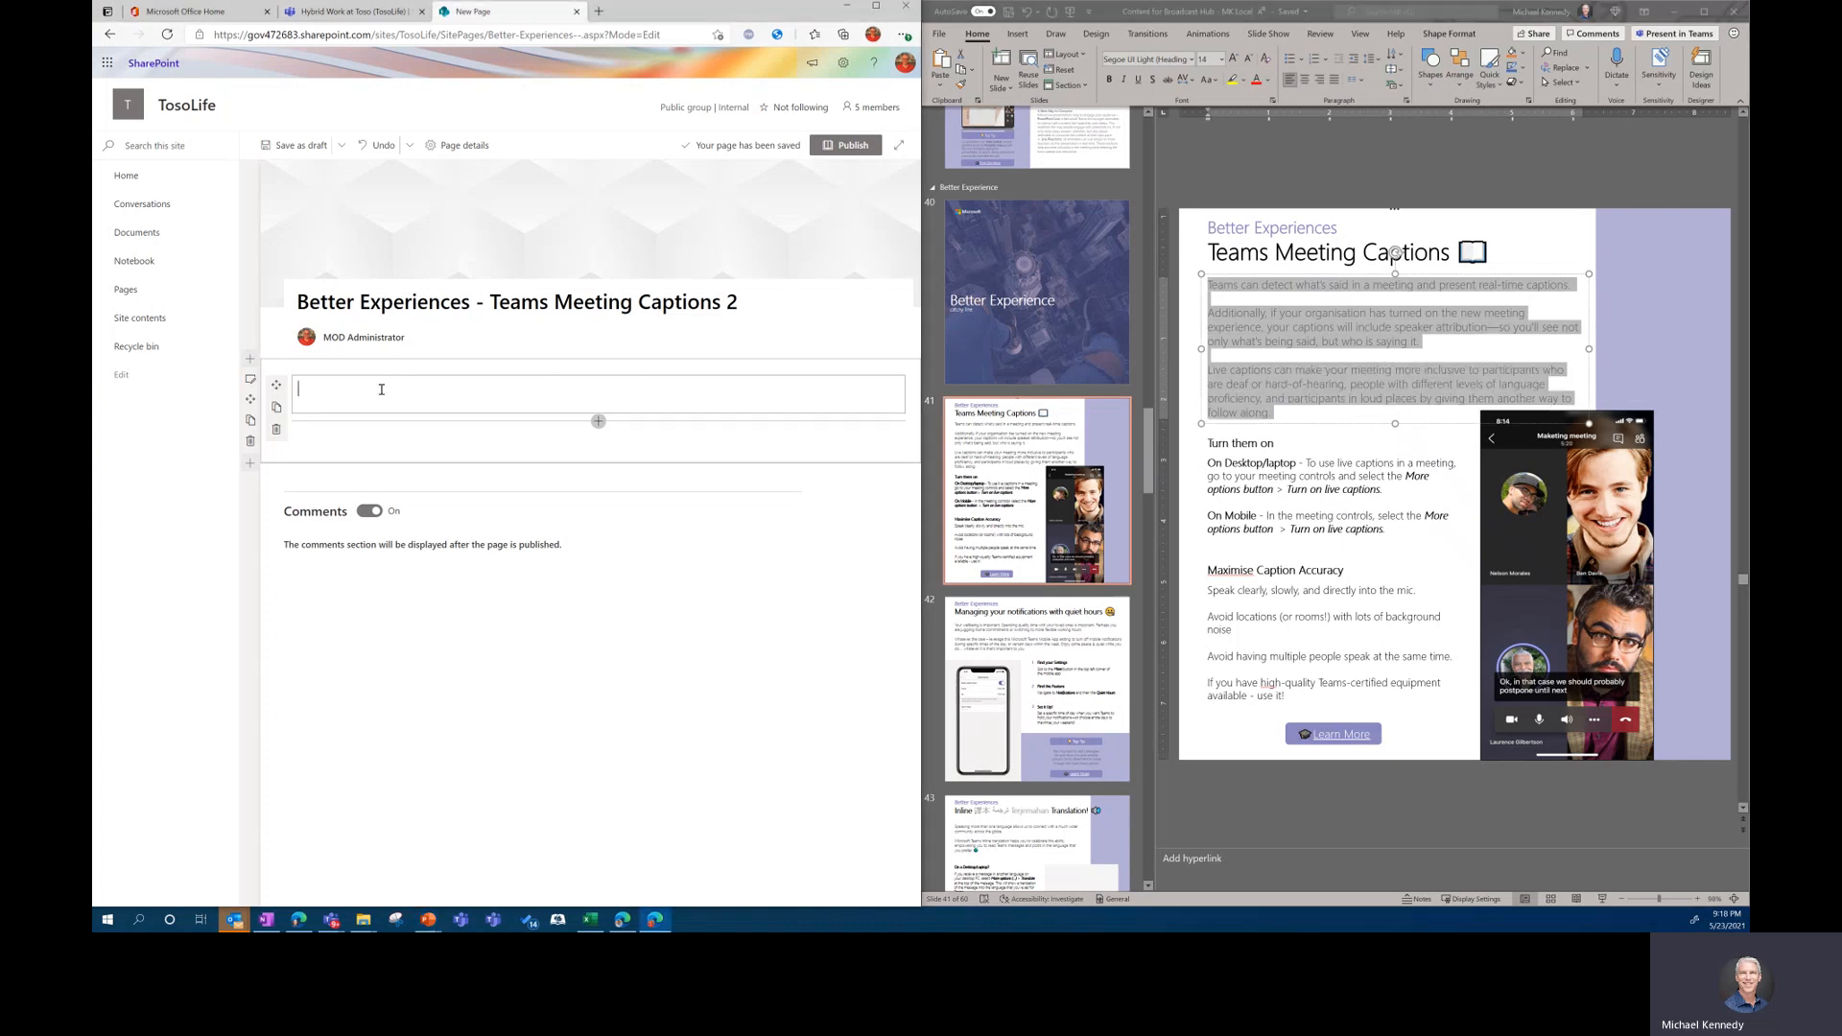
key(ctrl+v)
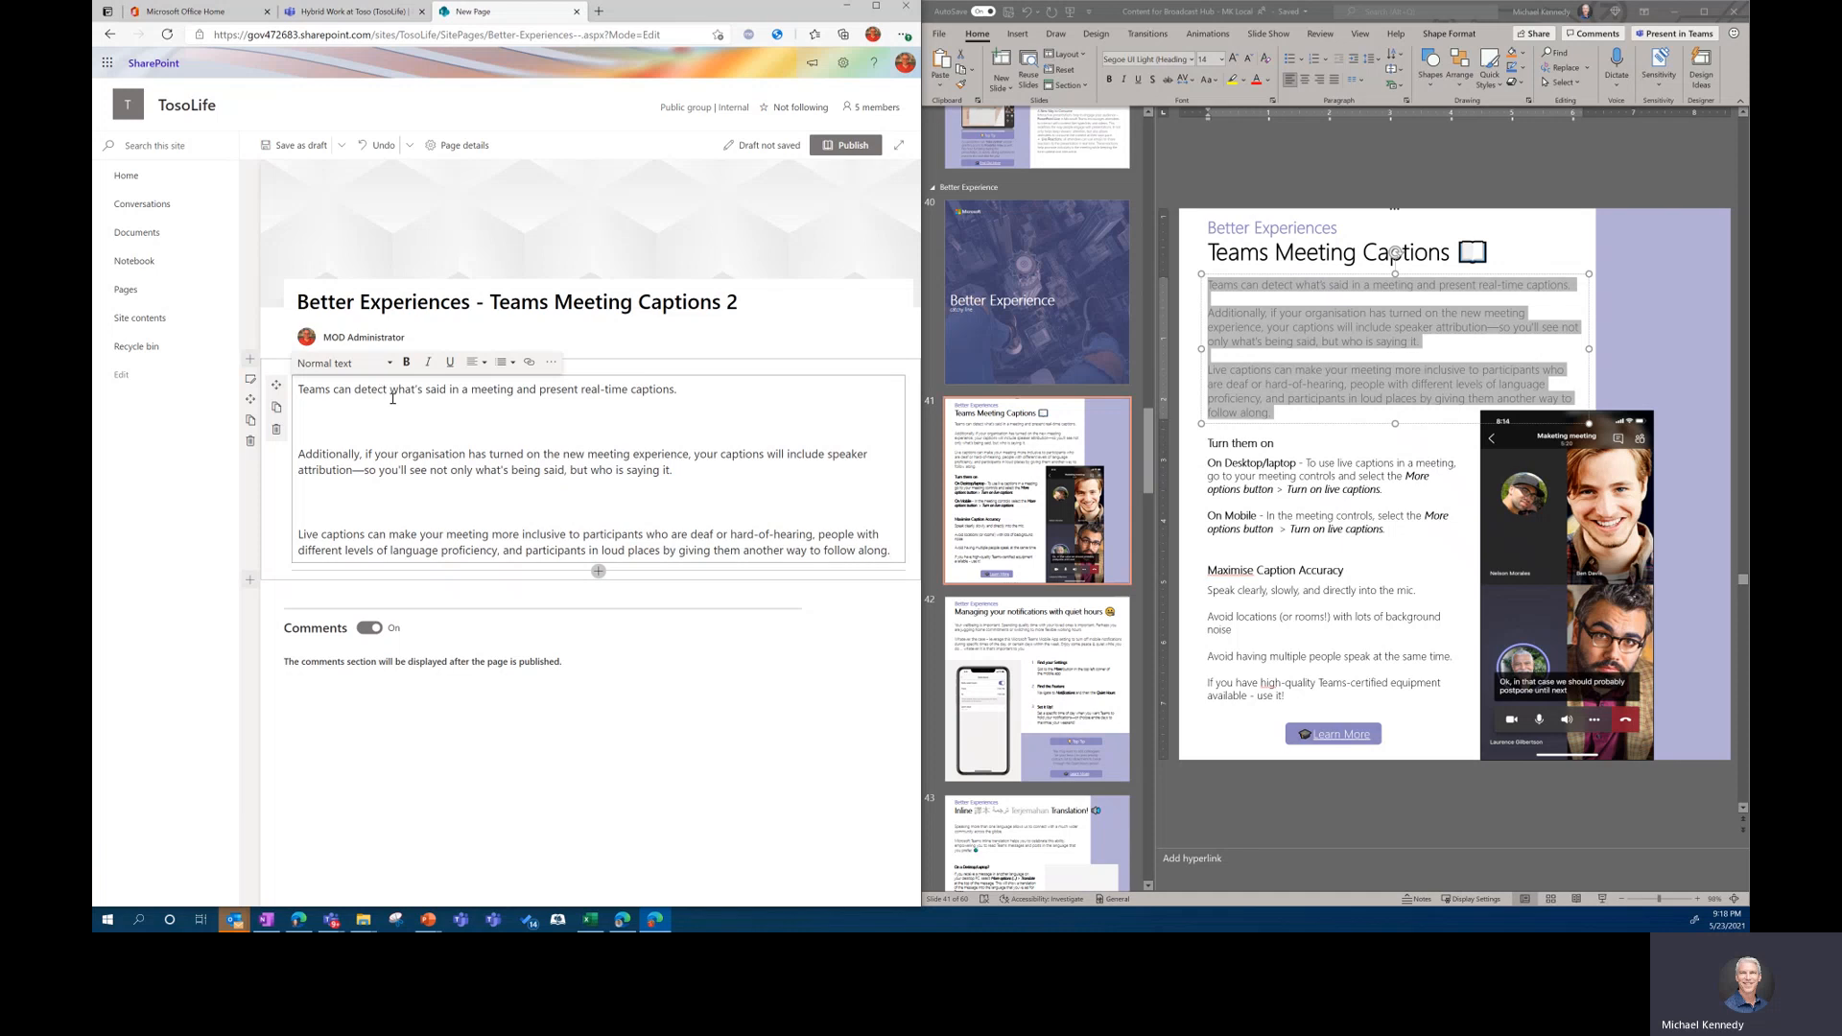
- Remove the surplus blank lines between the three pasted introductory paragraphs
click(364, 415)
key(Delete)
key(Delete)
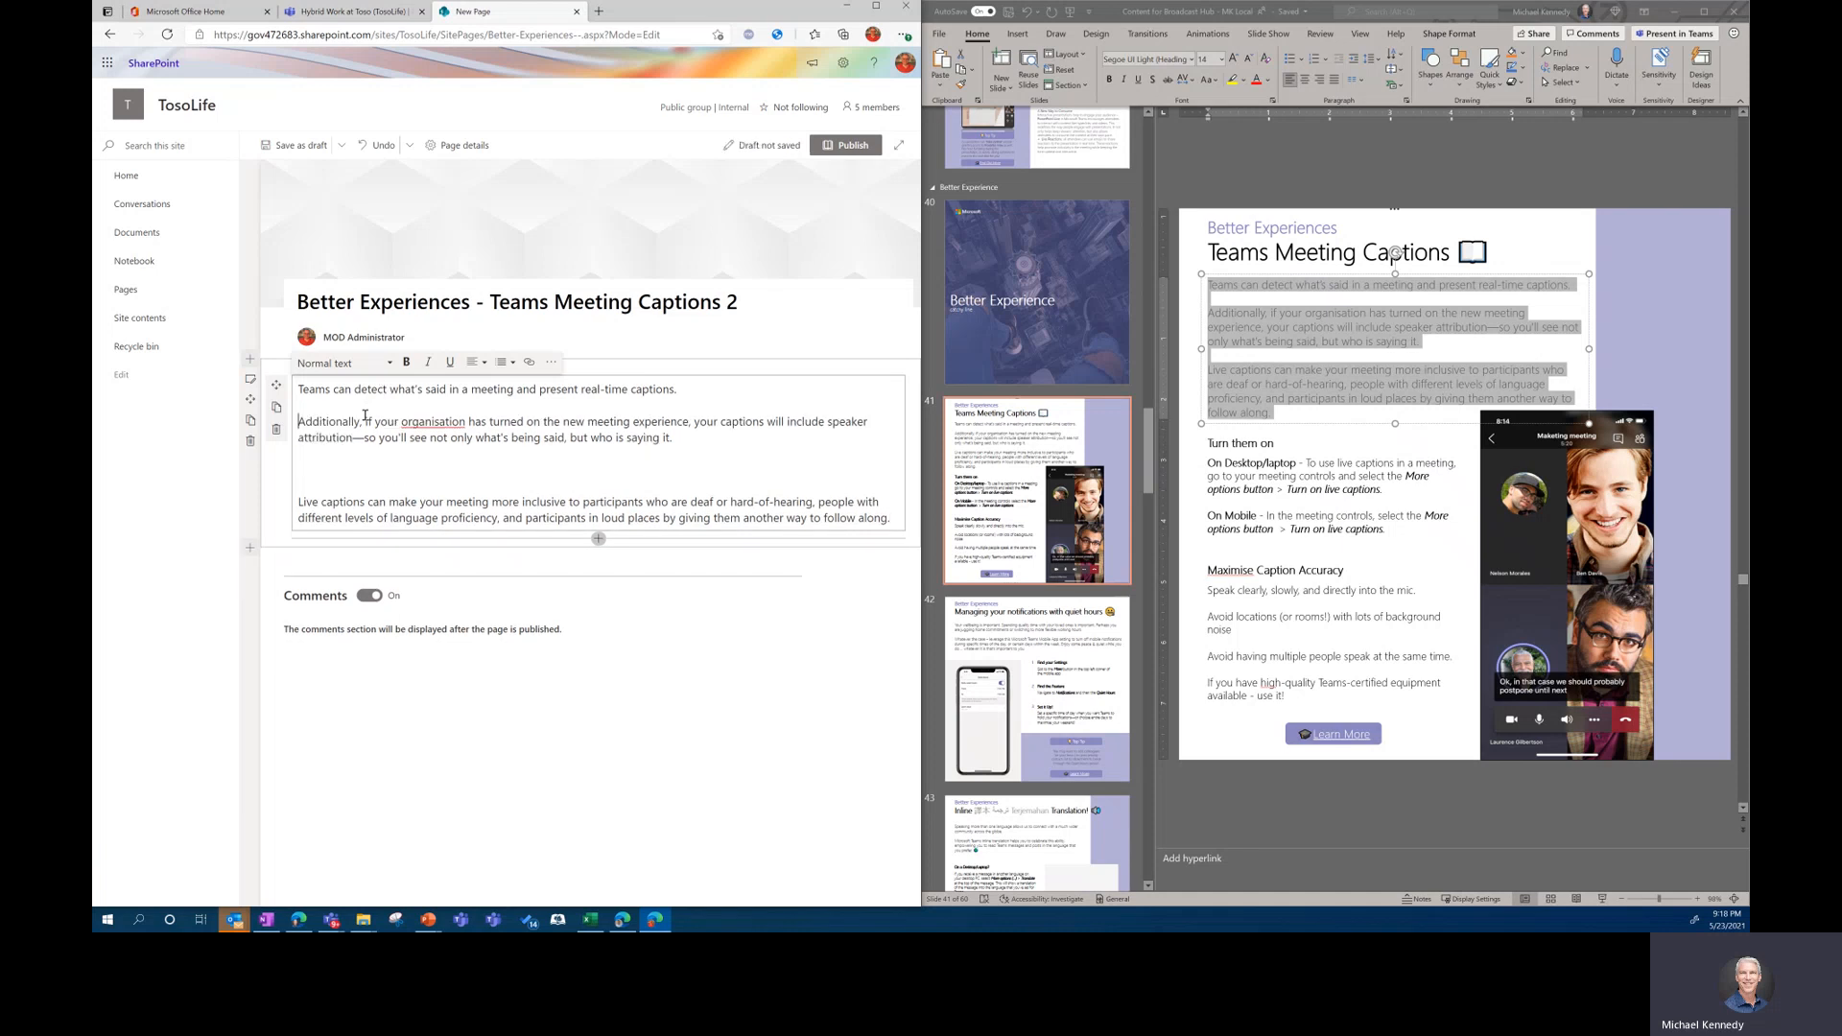
click(338, 471)
key(Delete)
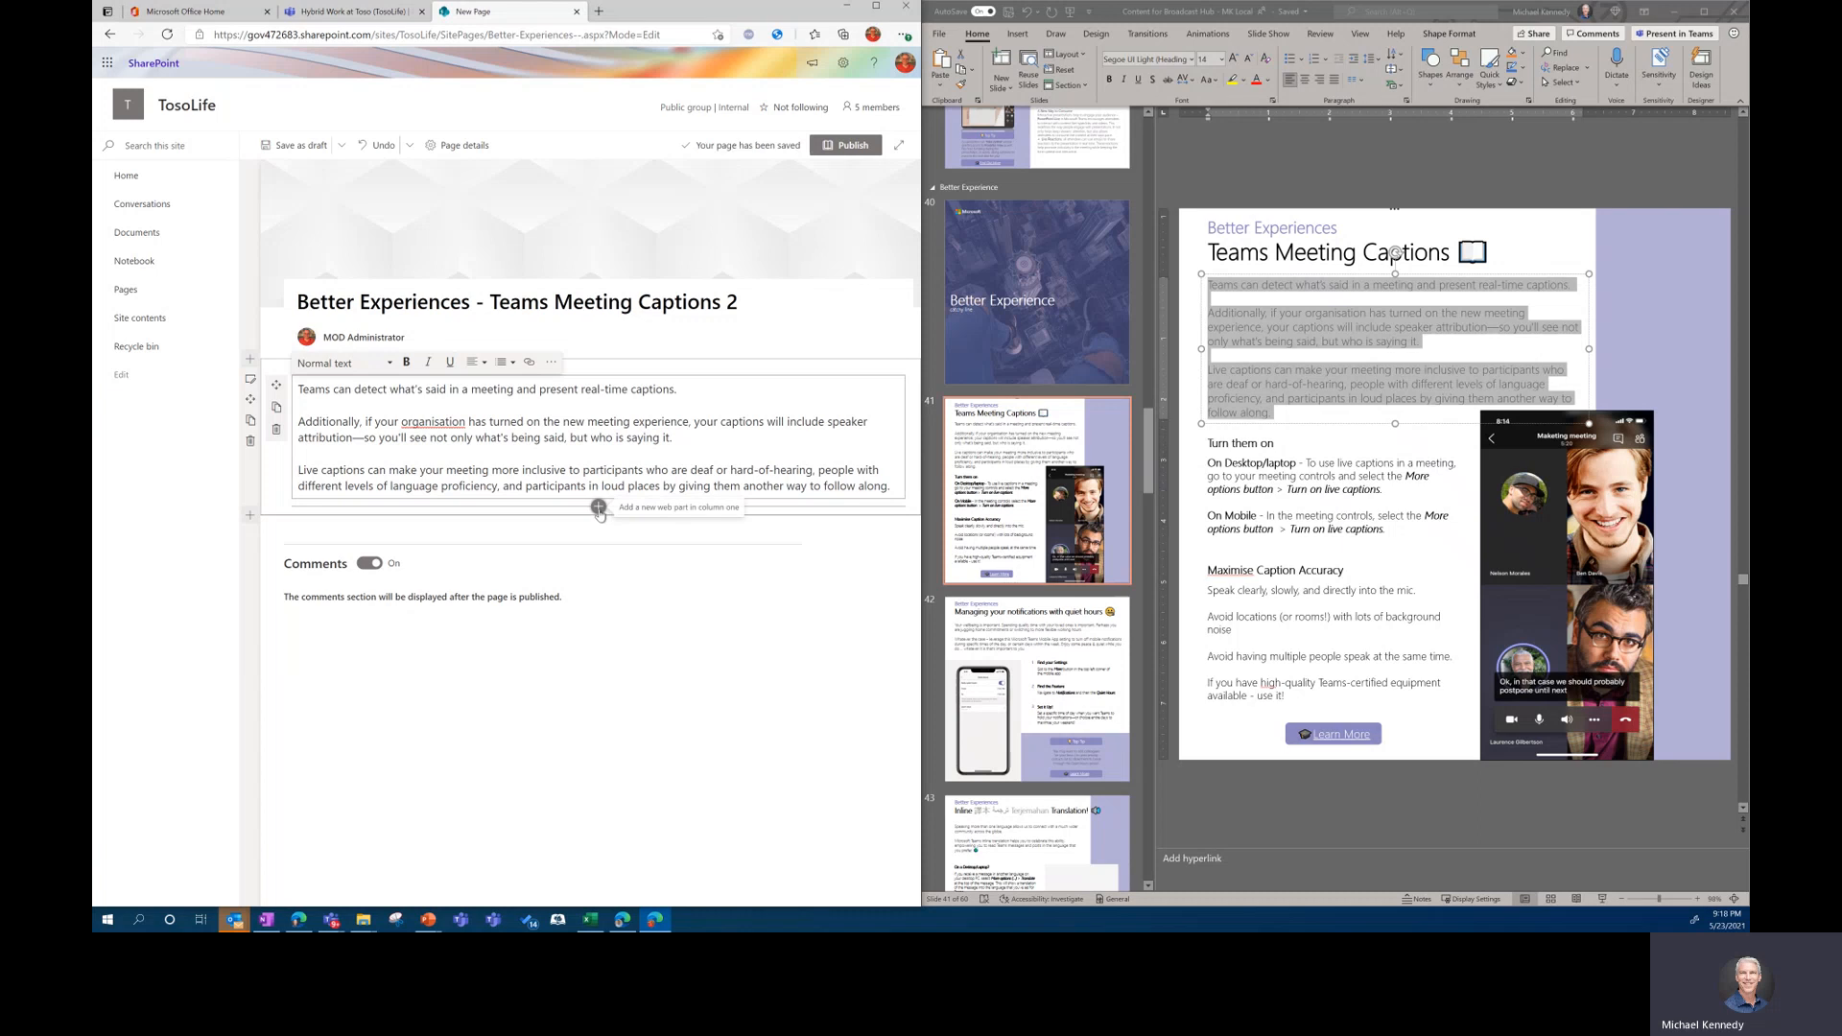
- Add a Text web part below the introduction and copy the slide's "Turn them on" heading into it, followed by a new line
click(599, 508)
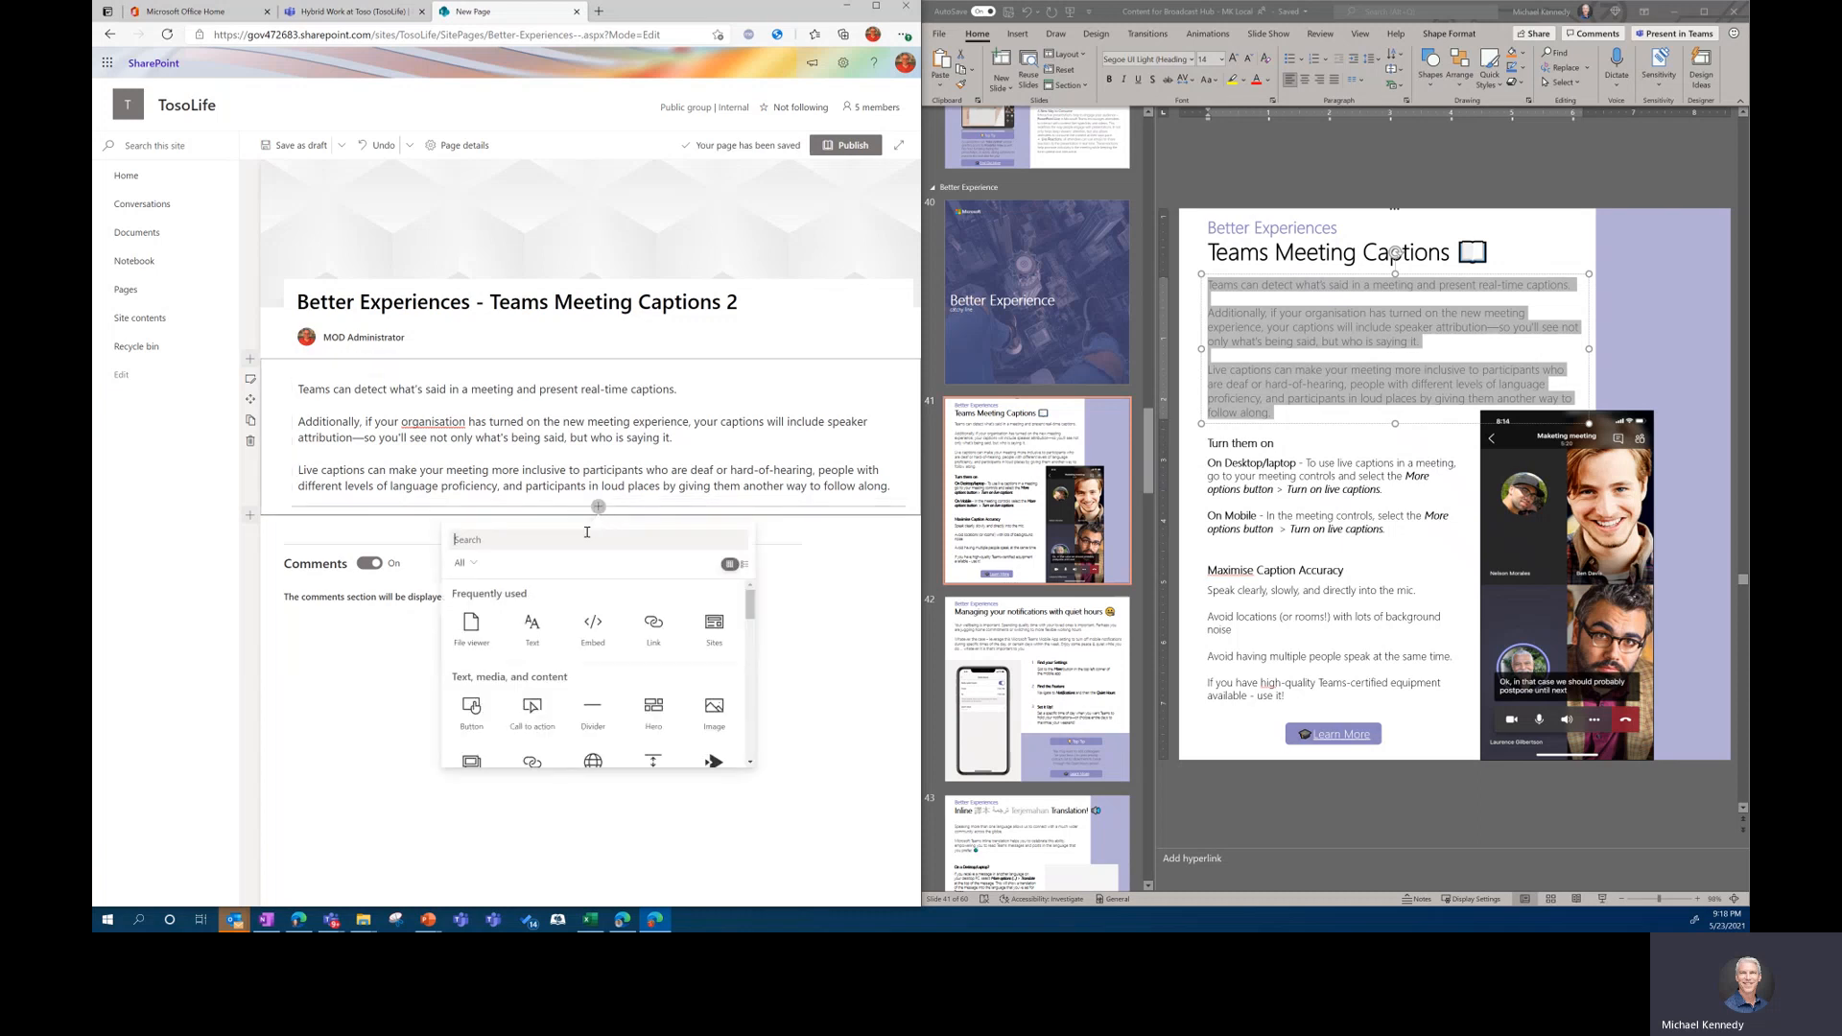
click(532, 626)
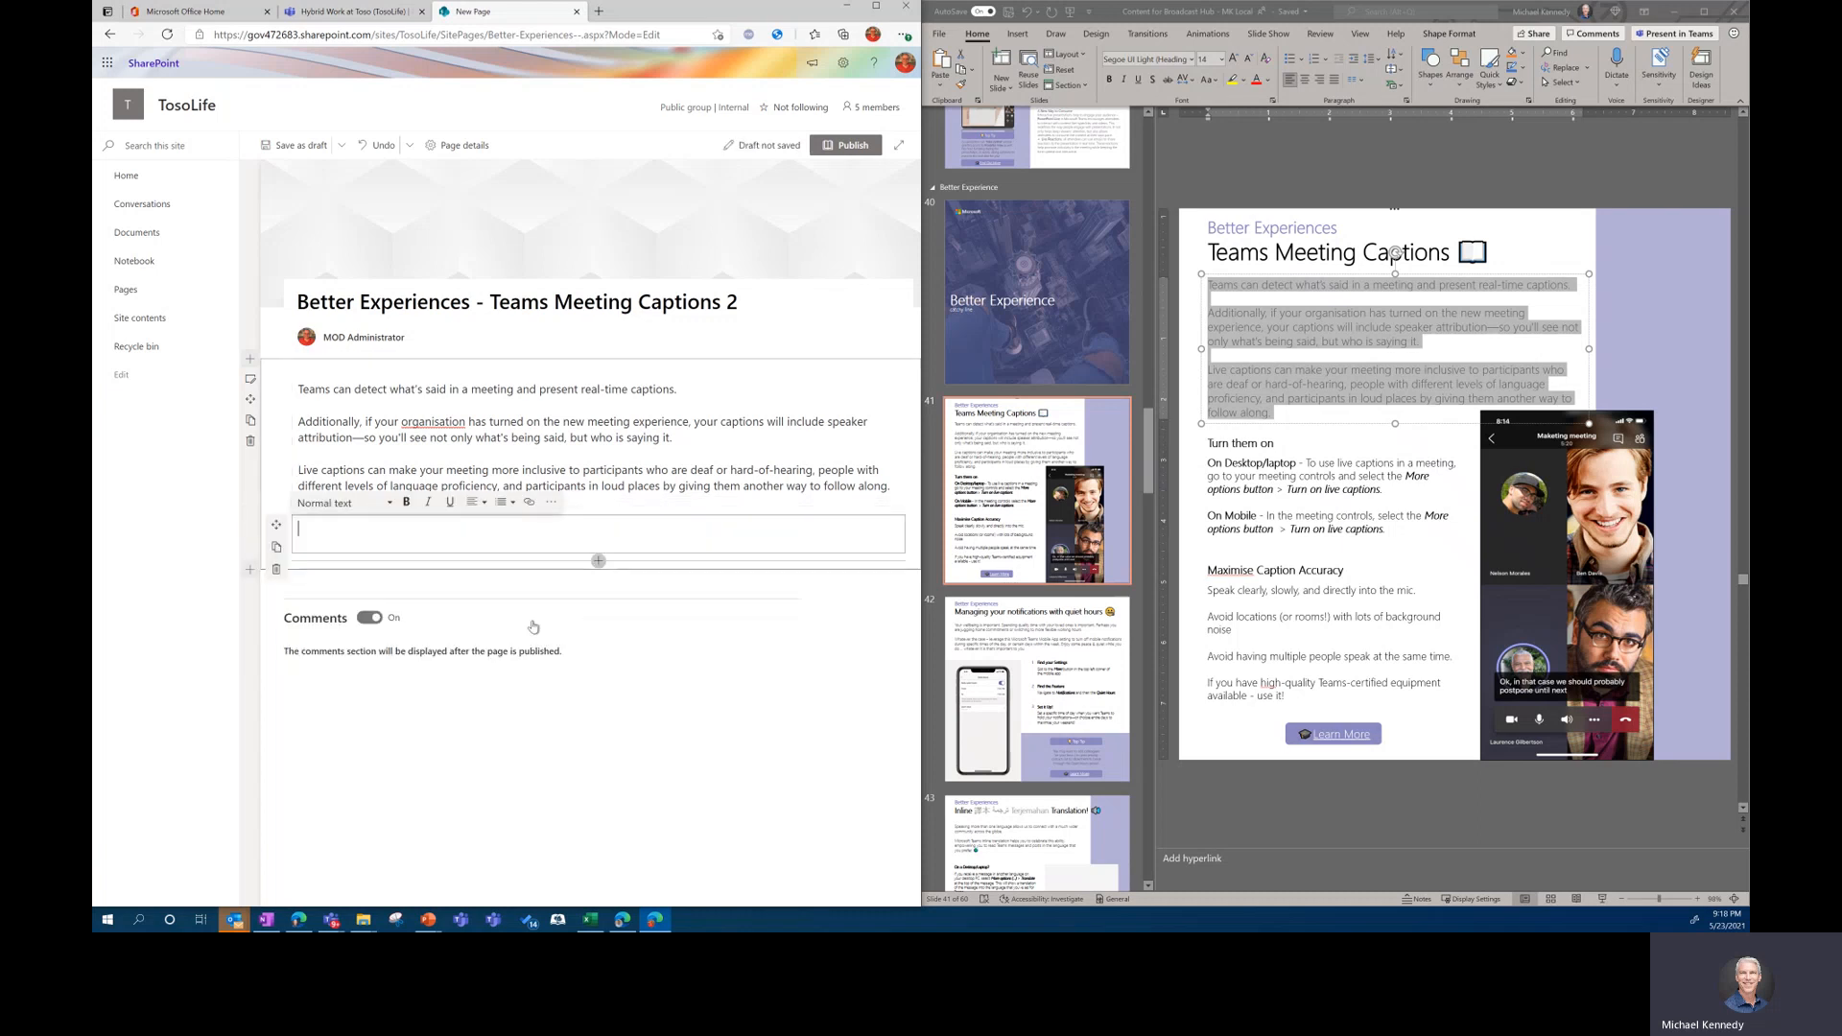
click(1208, 444)
drag(1209, 444, 1271, 447)
key(ctrl+c)
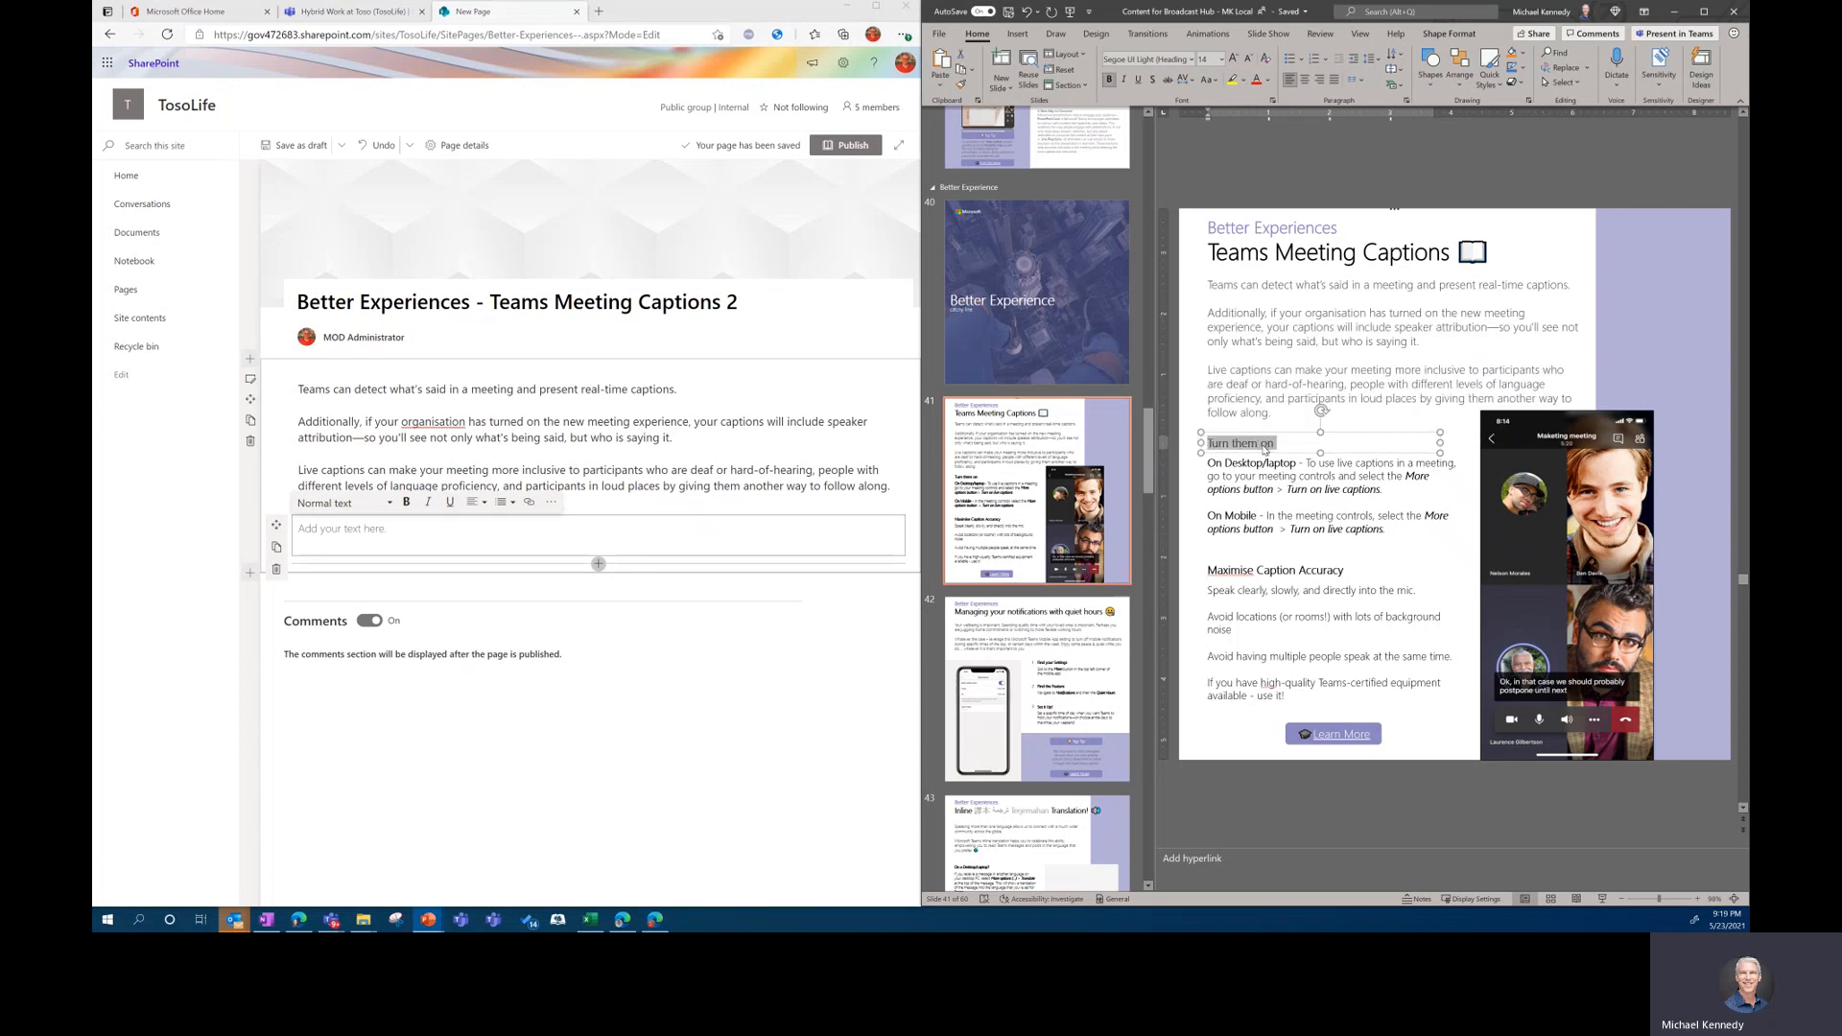
click(412, 529)
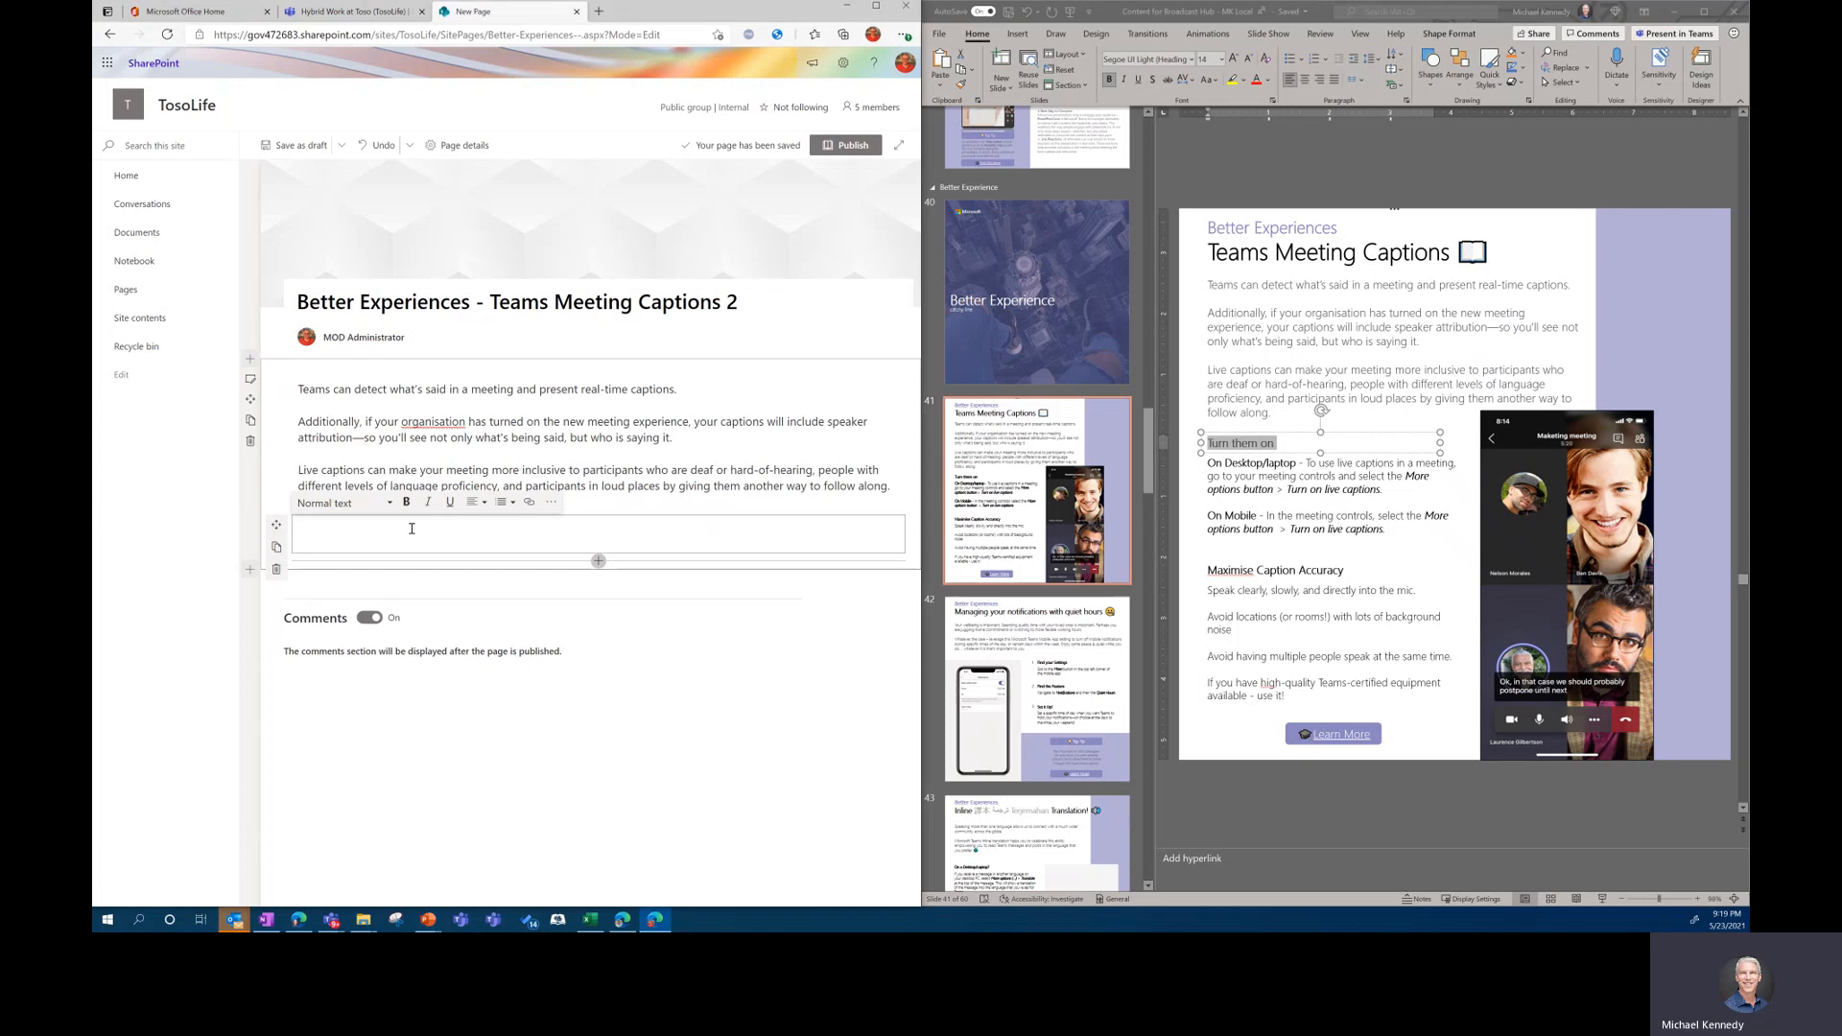
key(ctrl+v)
key(Return)
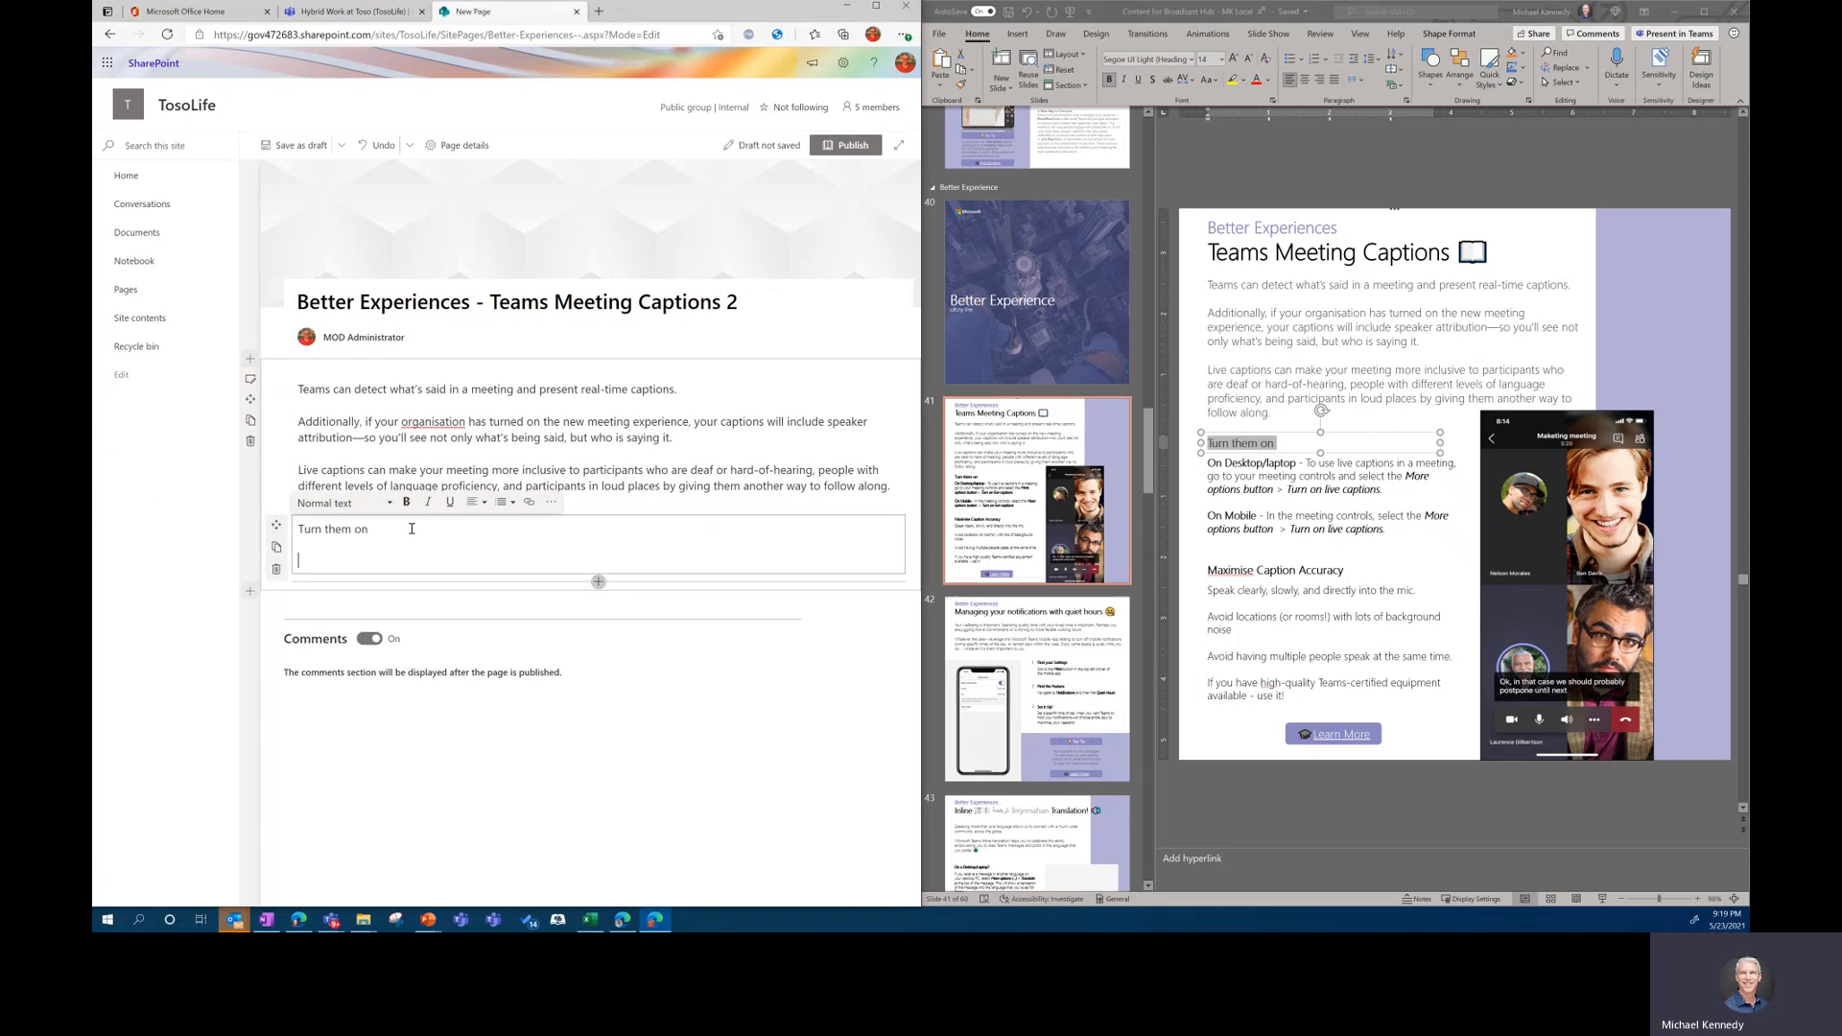
- Copy the slide's desktop/laptop and mobile instructions below "Turn them on" and remove the surplus blank lines around them
click(1284, 483)
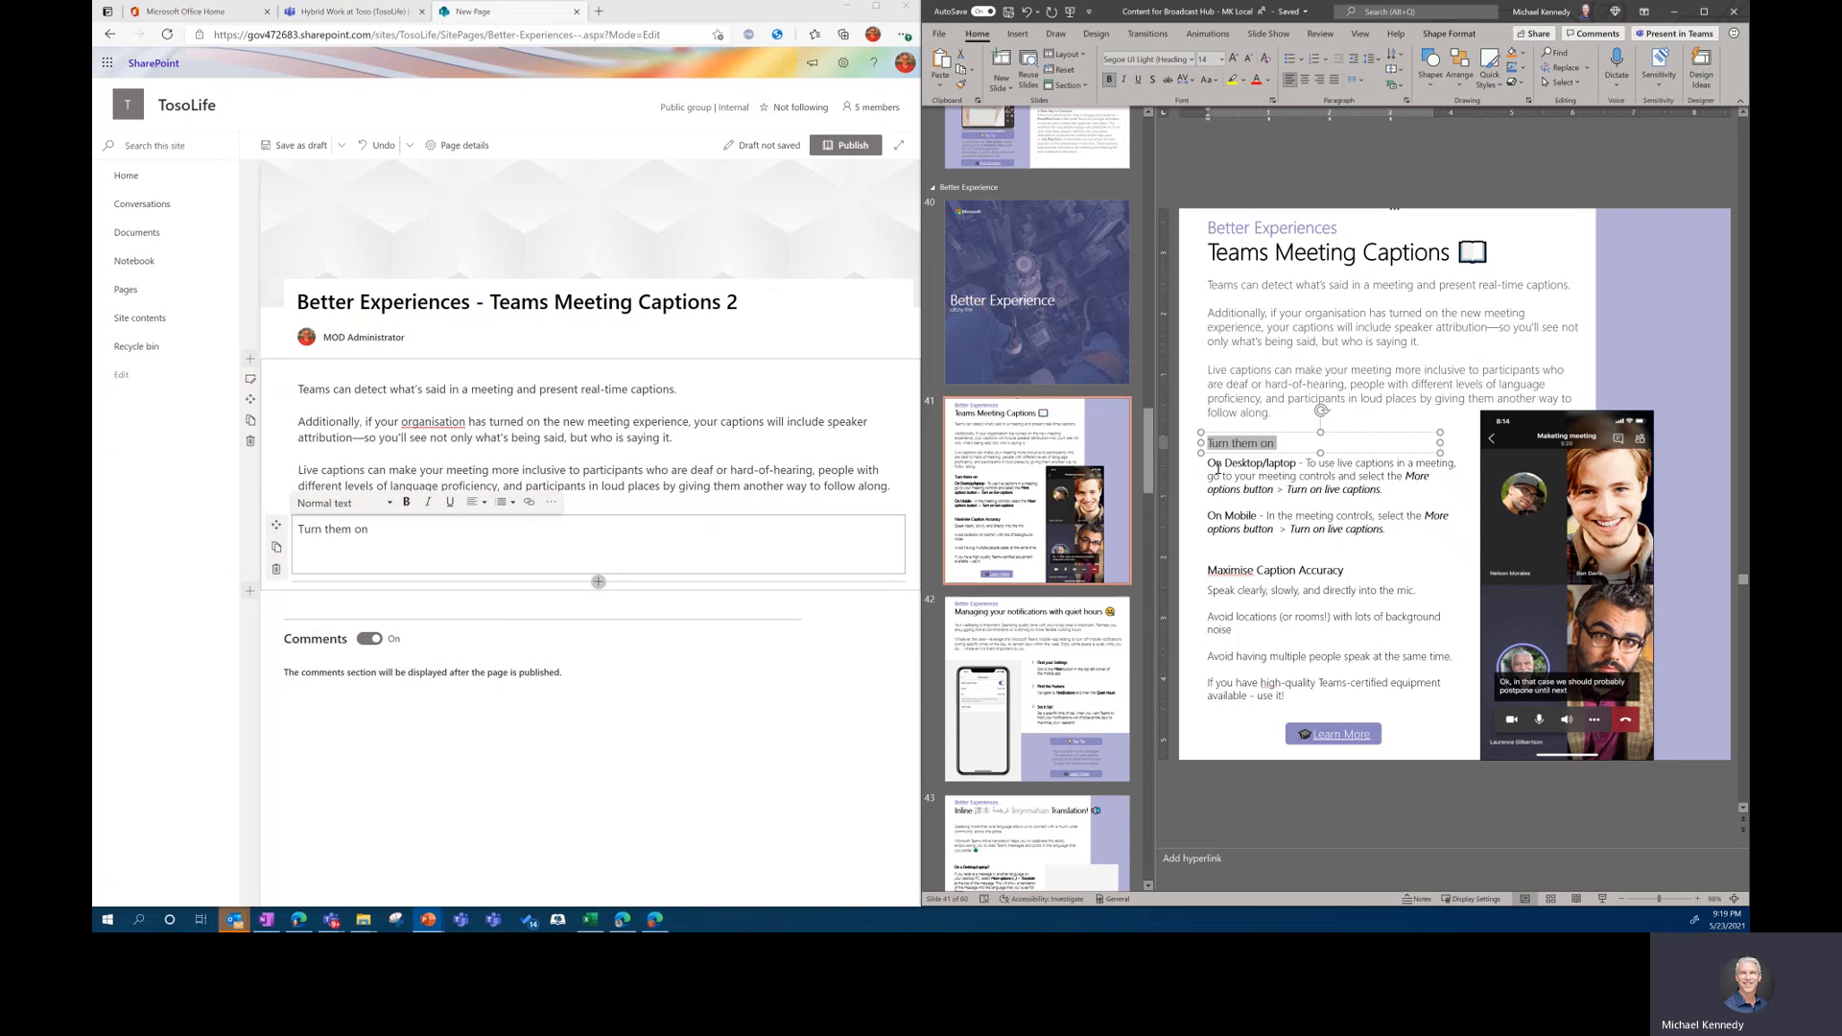
drag(1210, 463, 1381, 538)
key(ctrl+c)
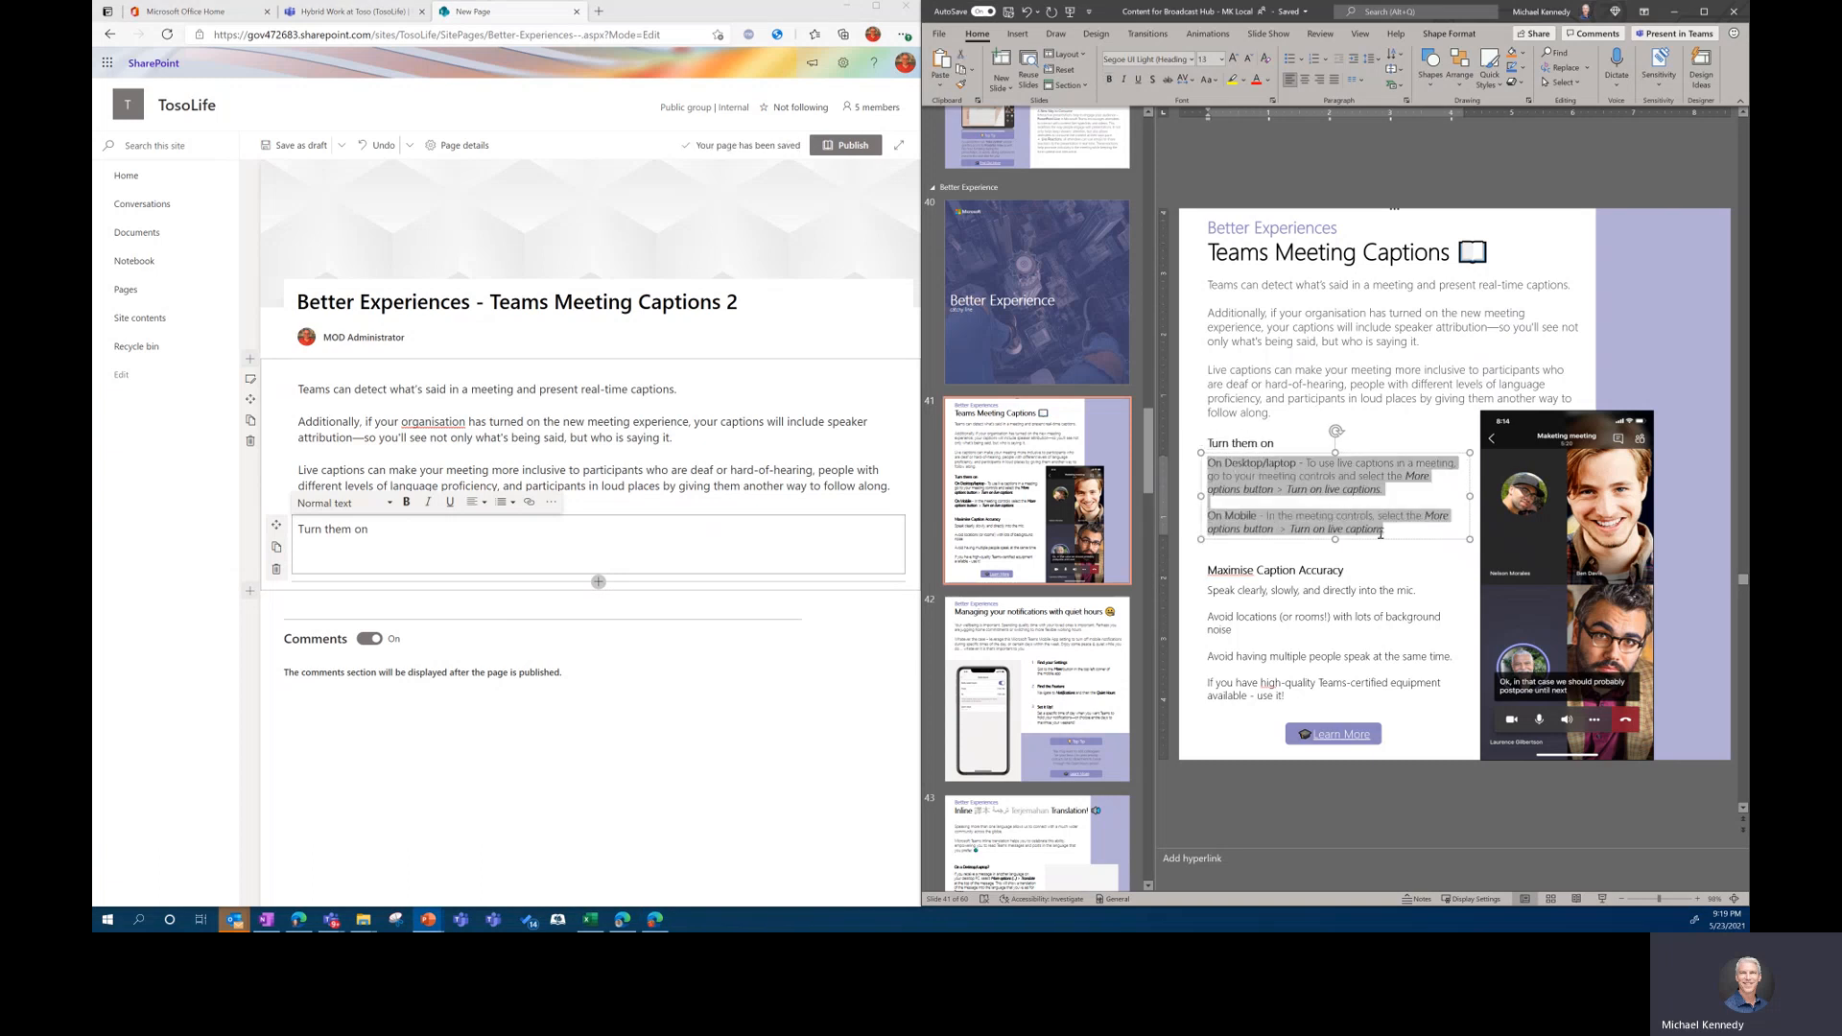
click(309, 549)
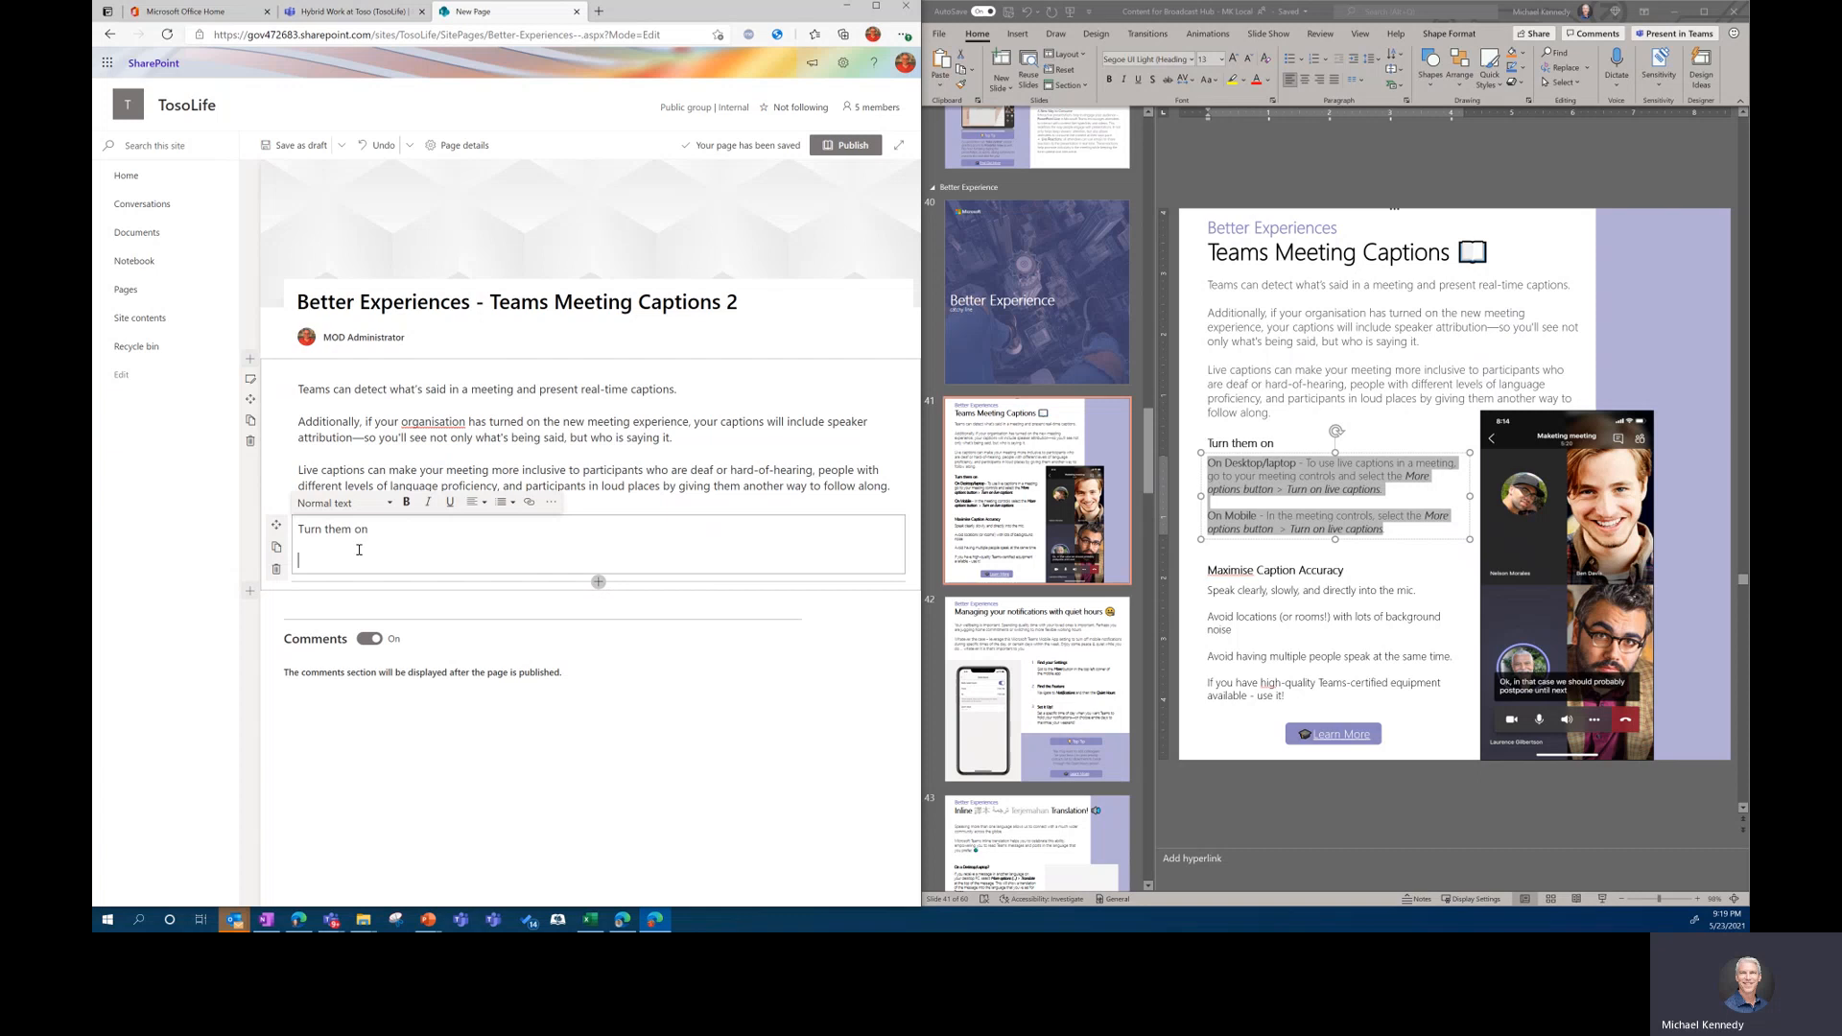
key(ctrl+v)
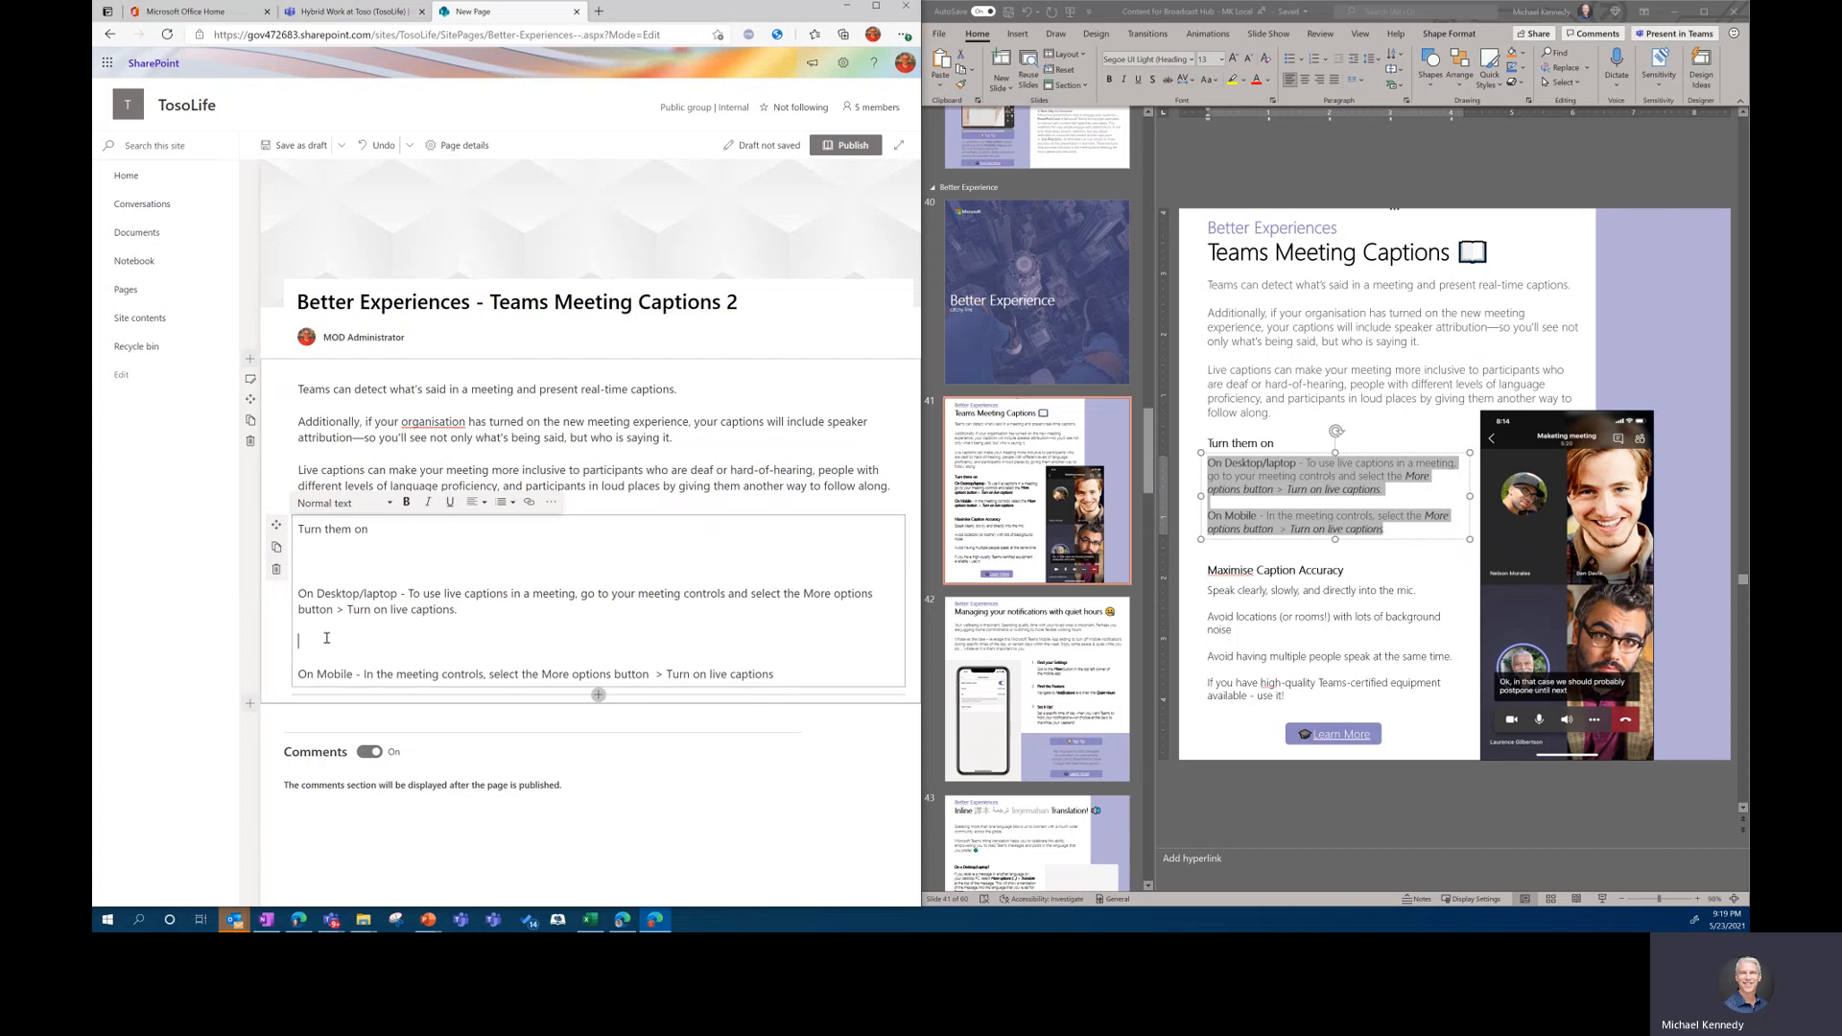
key(Delete)
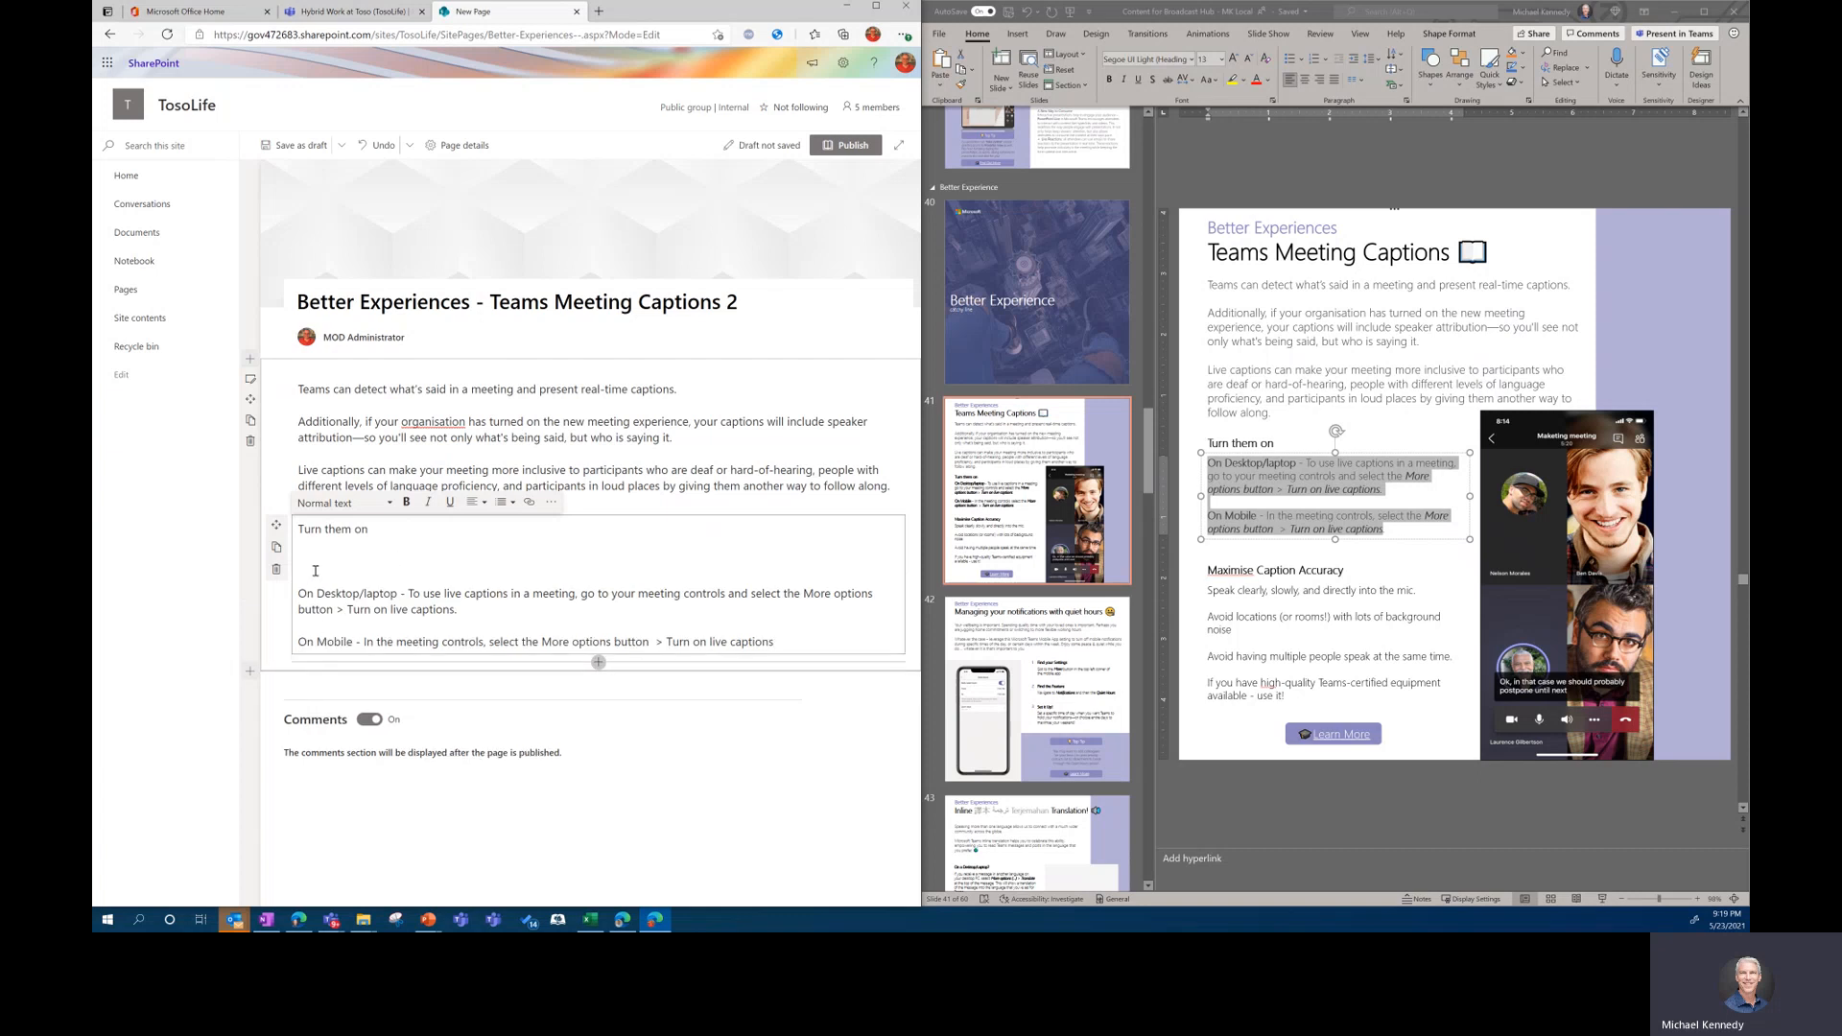
click(319, 560)
key(Delete)
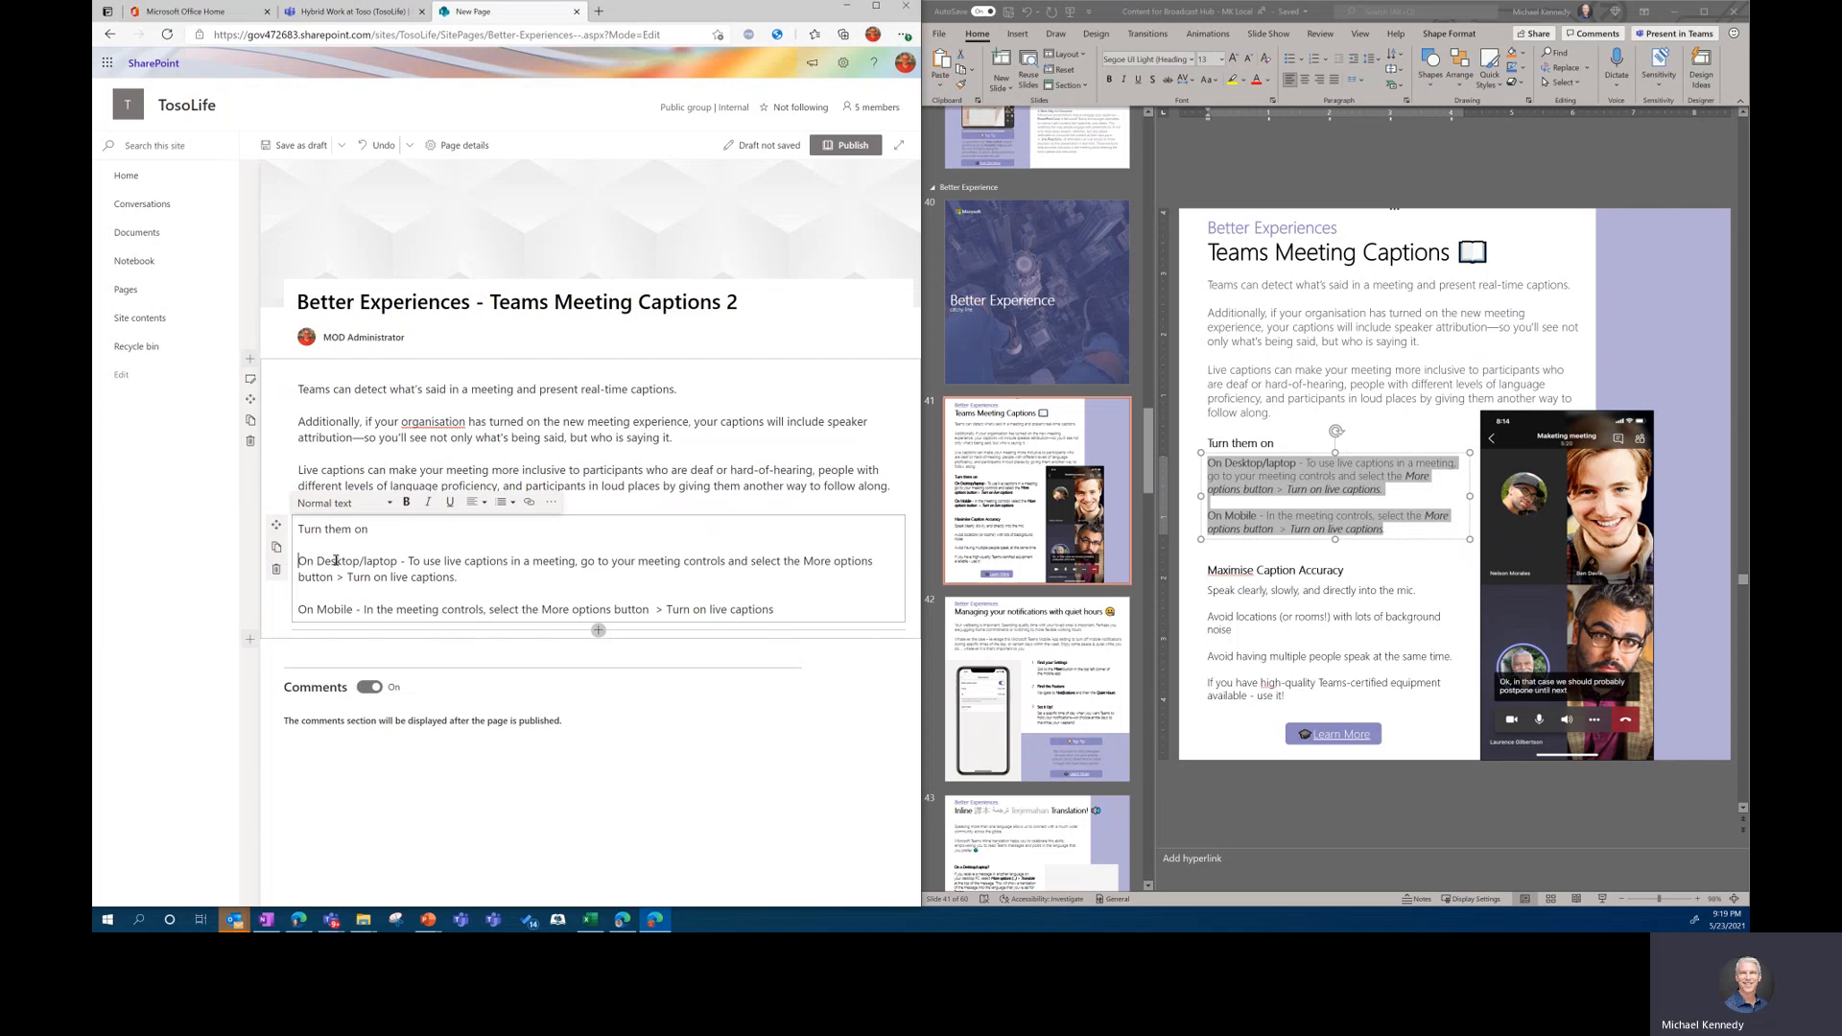
- Copy the slide's "Maximise Caption Accuracy" heading onto a new line below the mobile instructions in the page's second text web part
click(1209, 570)
drag(1210, 570, 1346, 570)
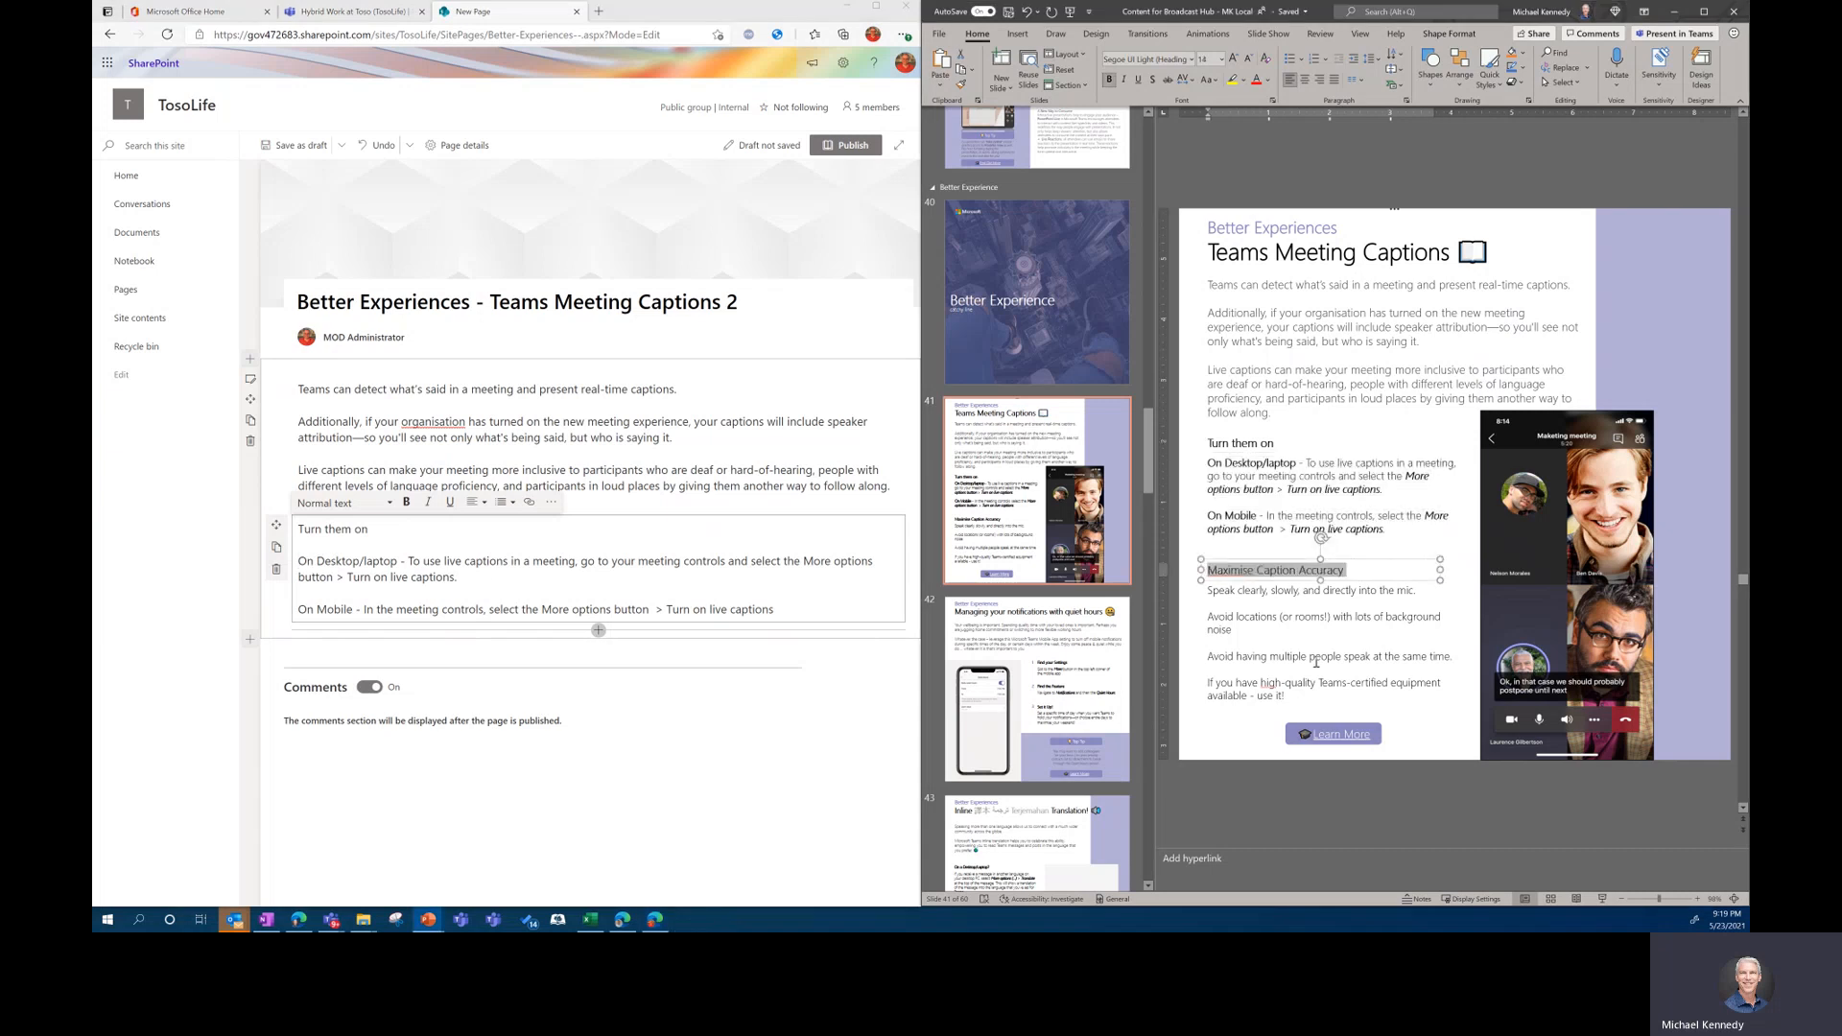
click(813, 612)
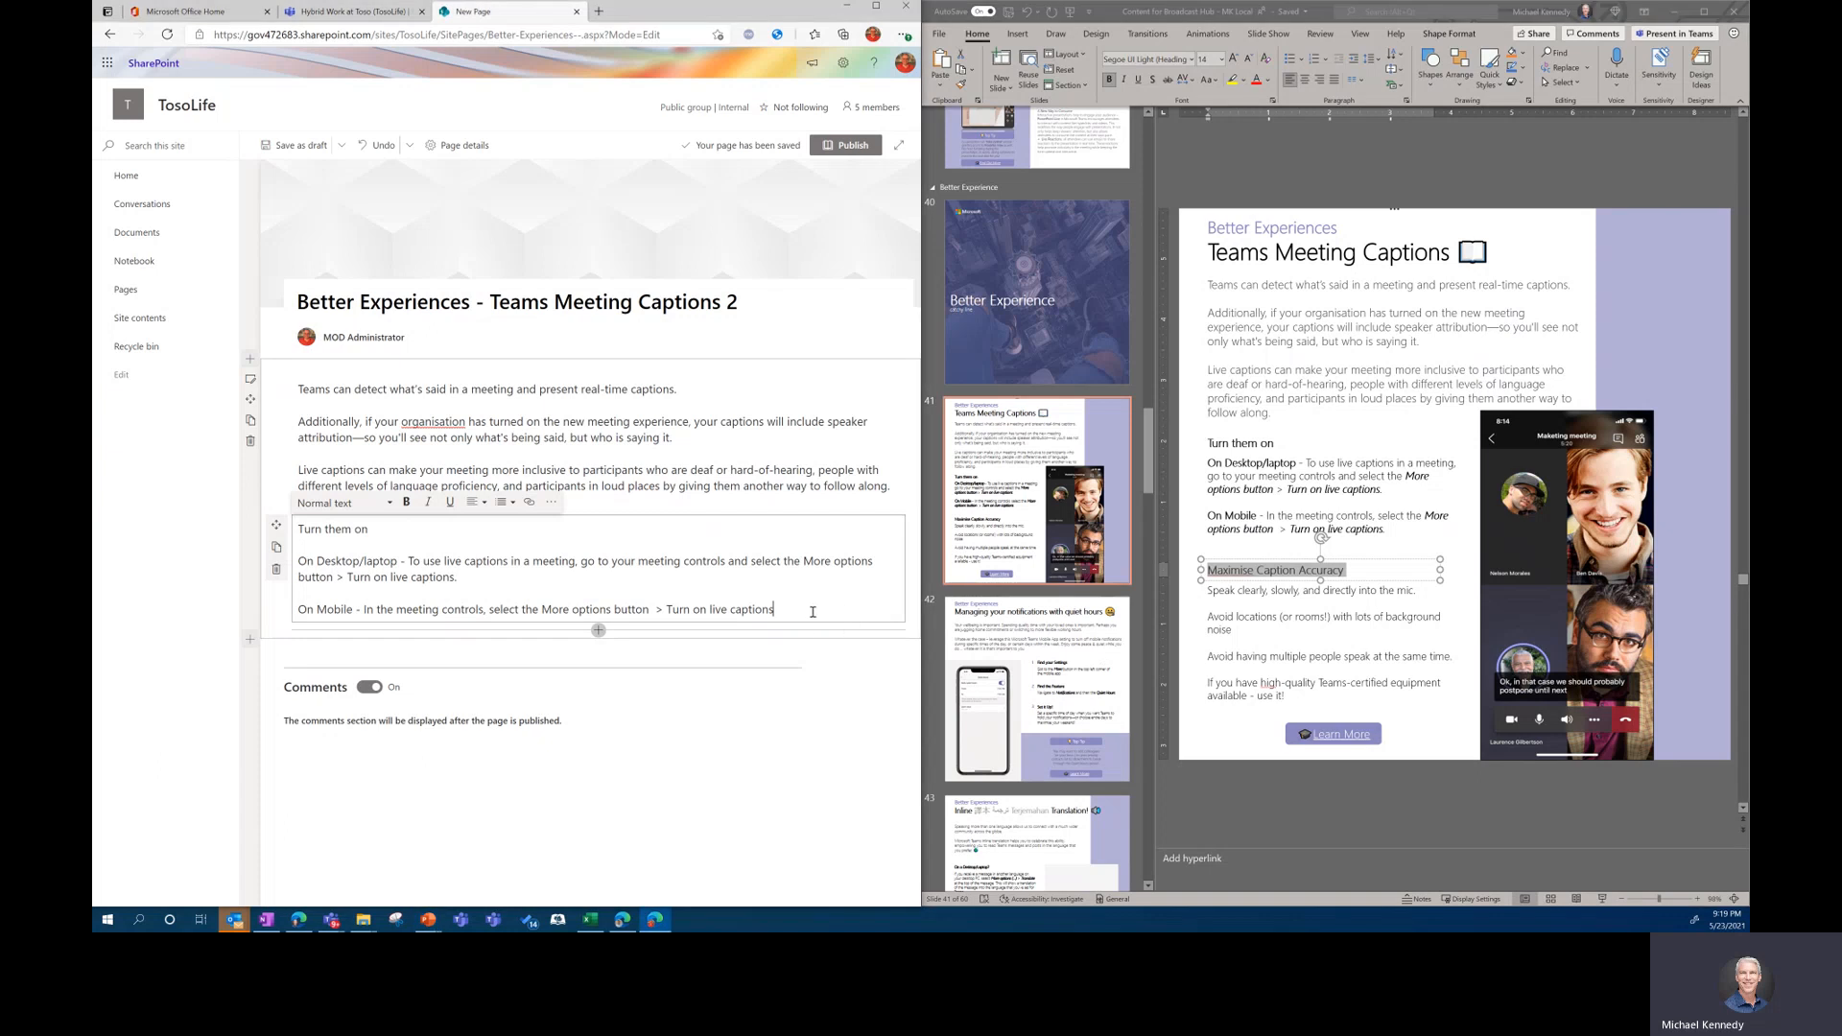
key(Return)
text(Maximise Caption Accuracy)
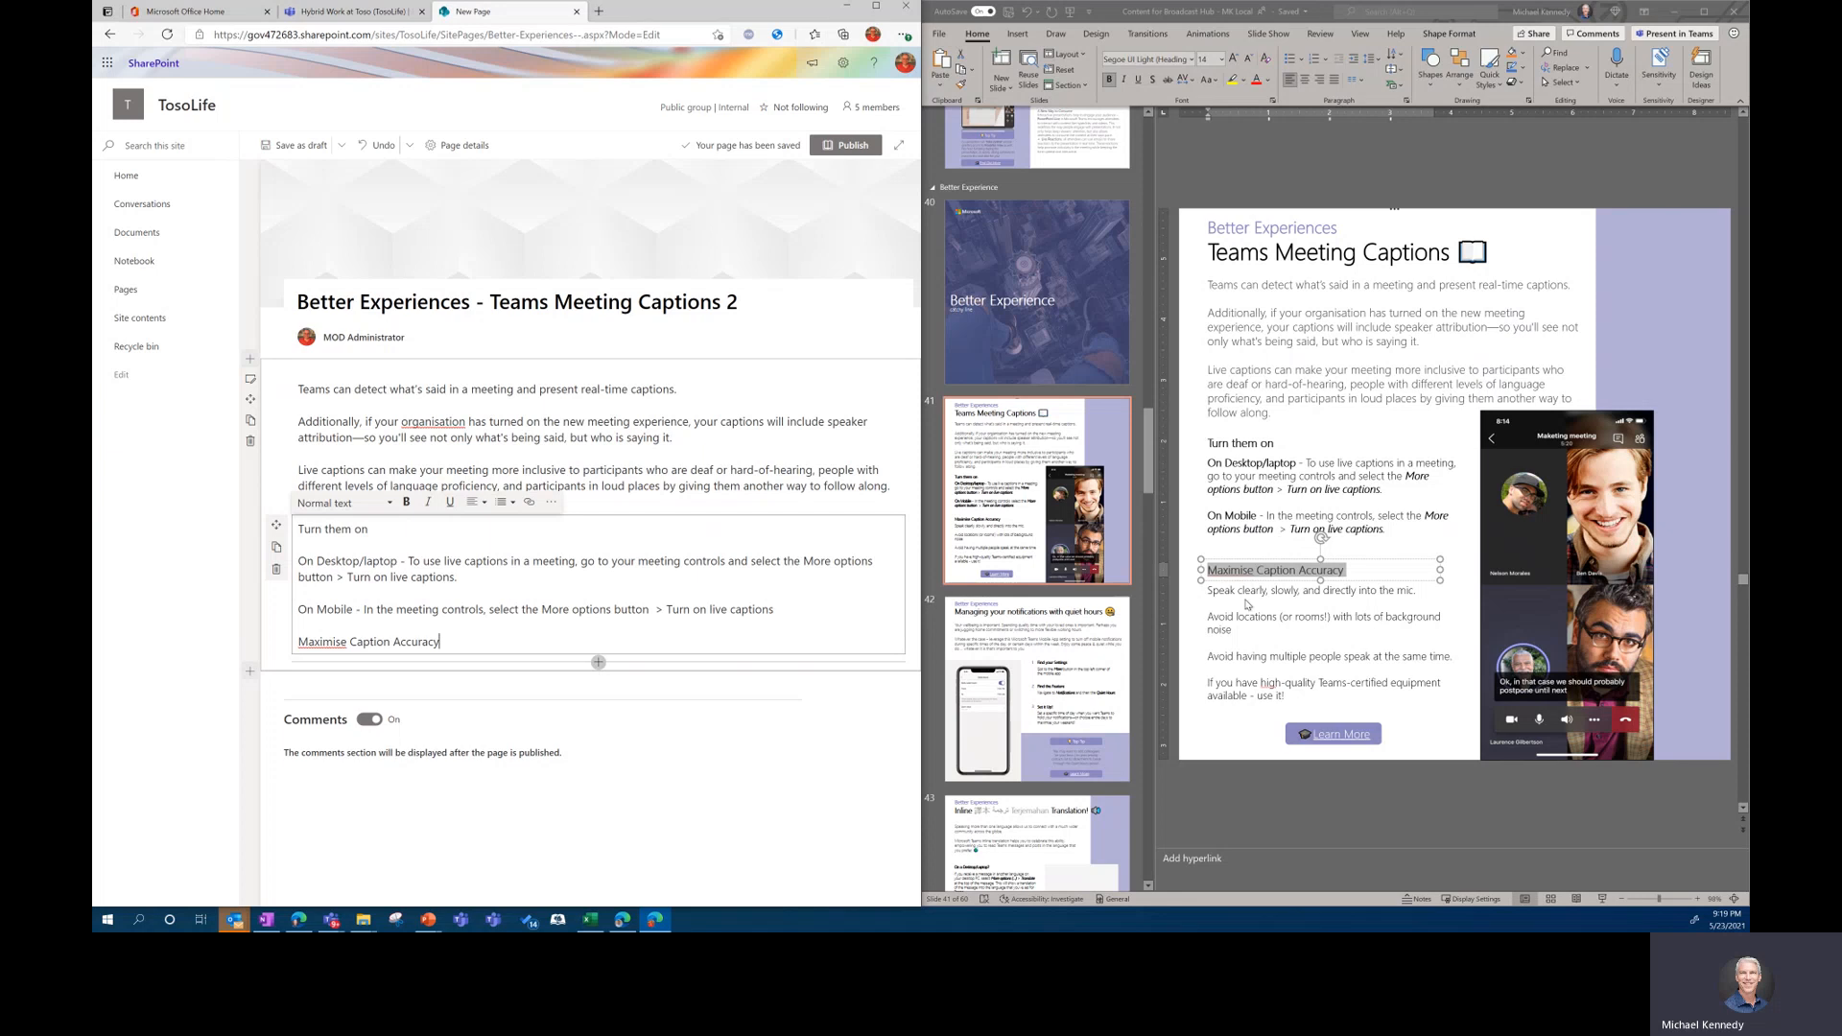
- Copy the slide's four caption accuracy tips onto a new line below the "Maximise Caption Accuracy" heading on the page
click(1216, 589)
drag(1207, 591, 1298, 699)
key(ctrl+c)
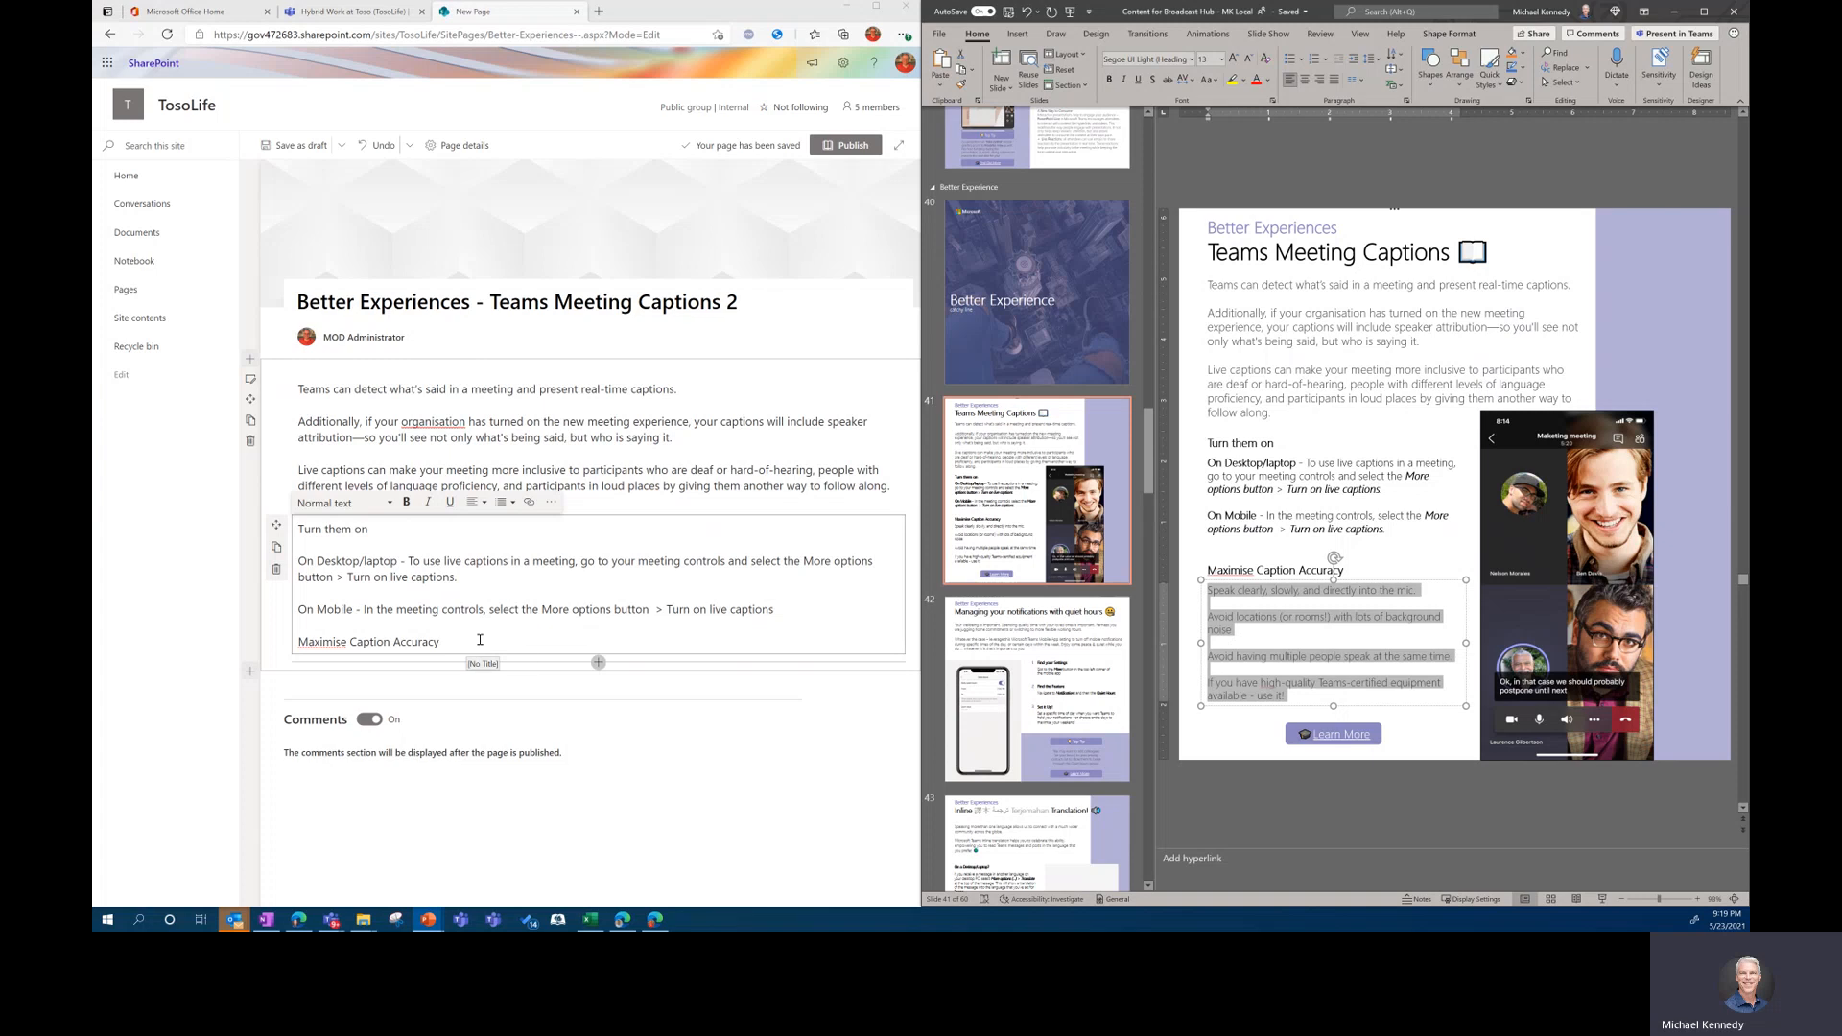
click(476, 642)
key(Return)
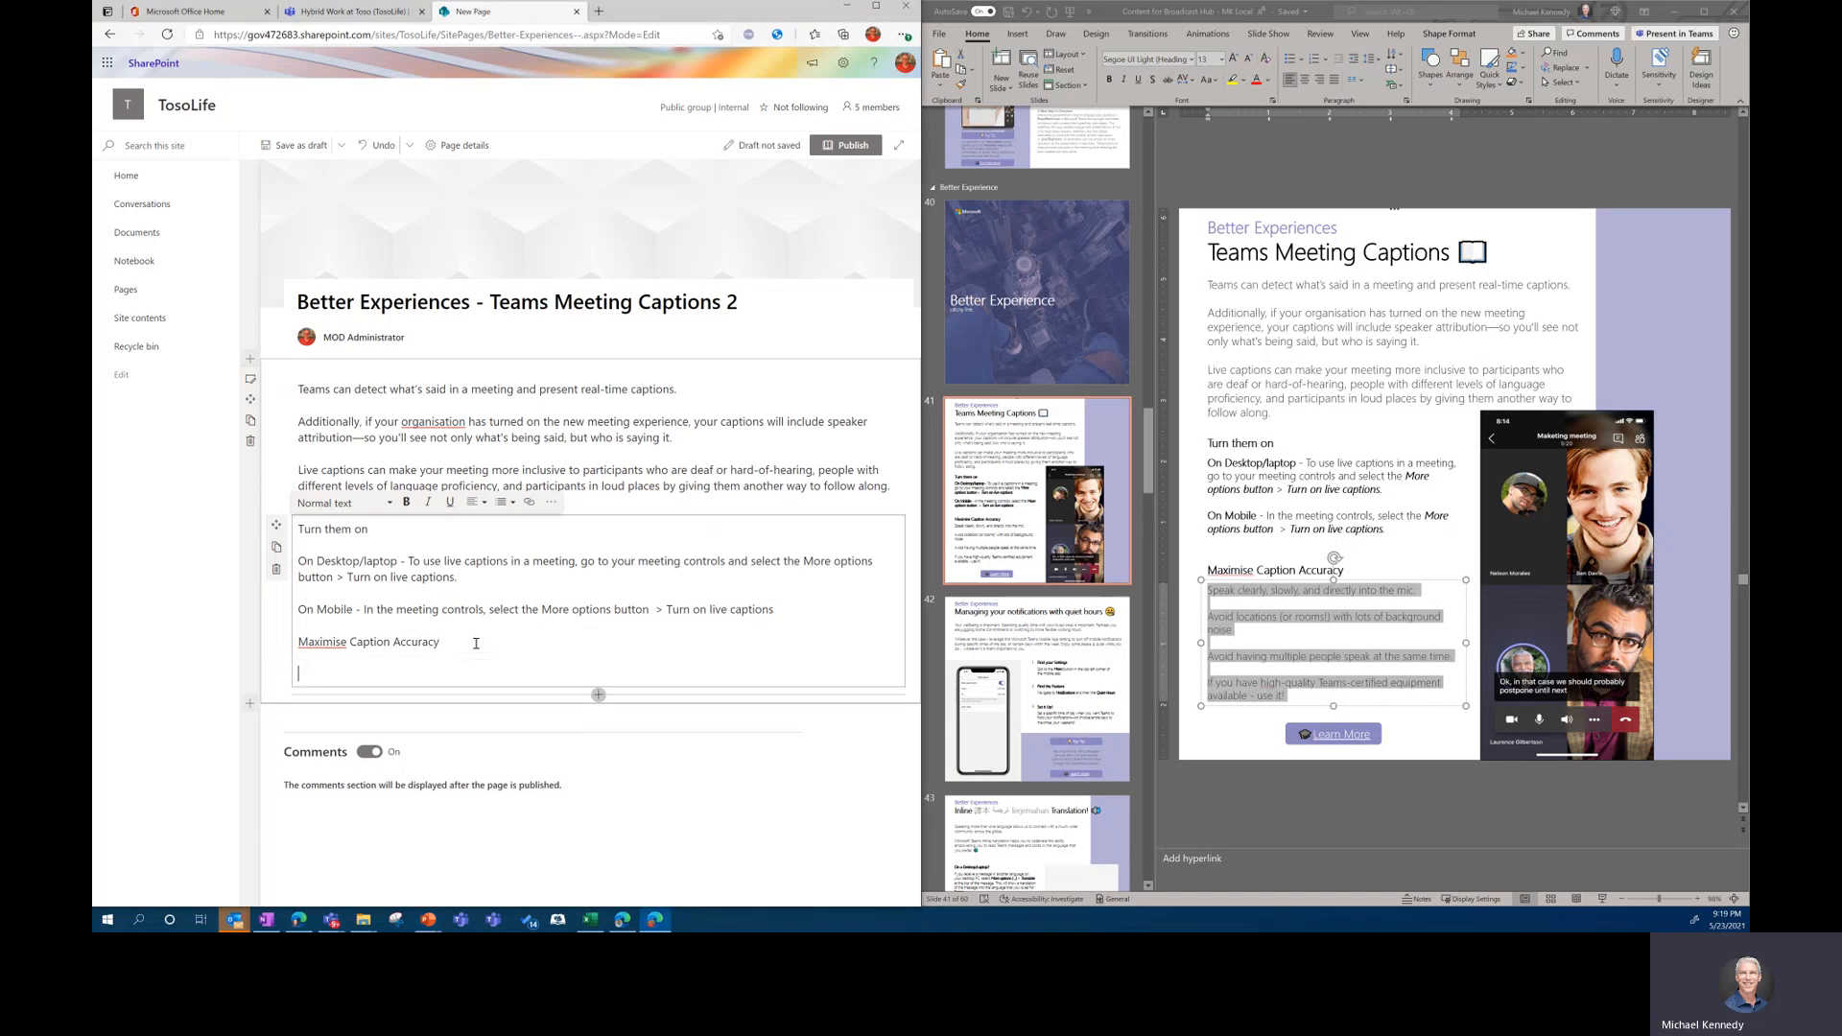
key(ctrl+v)
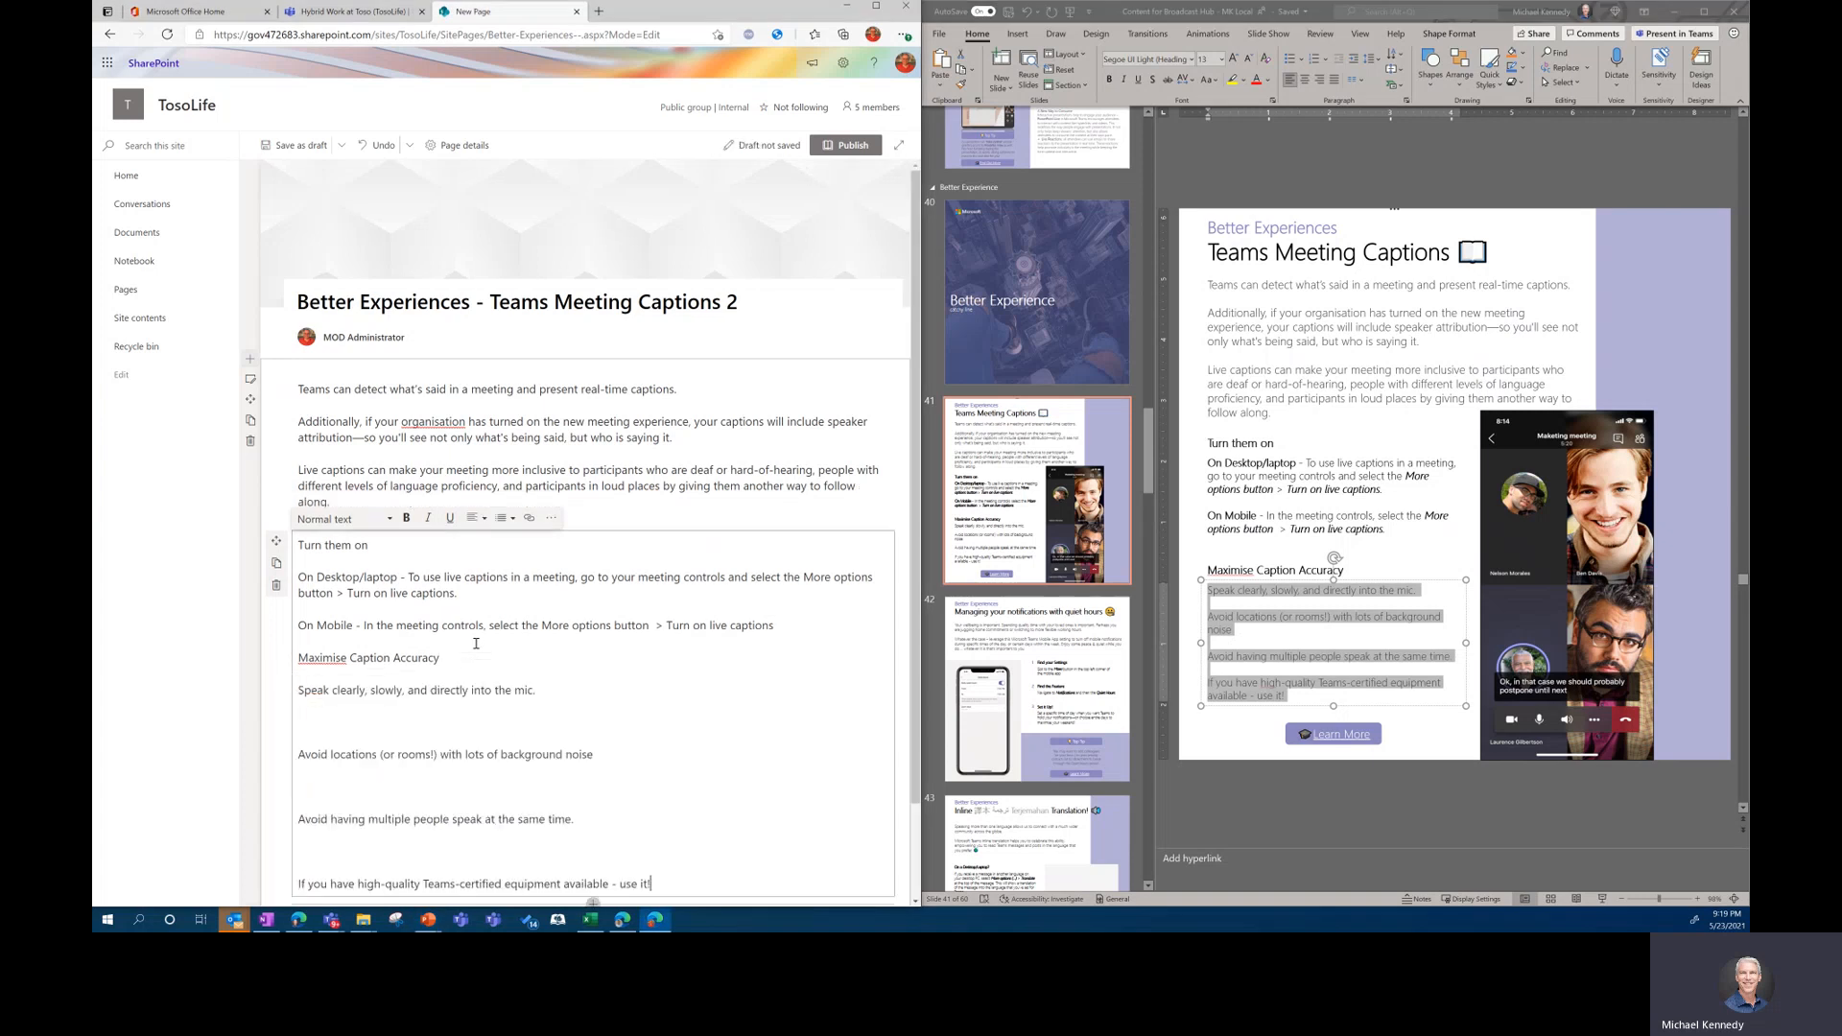
- Remove the surplus blank lines between the four pasted caption accuracy tips
click(350, 723)
key(Delete)
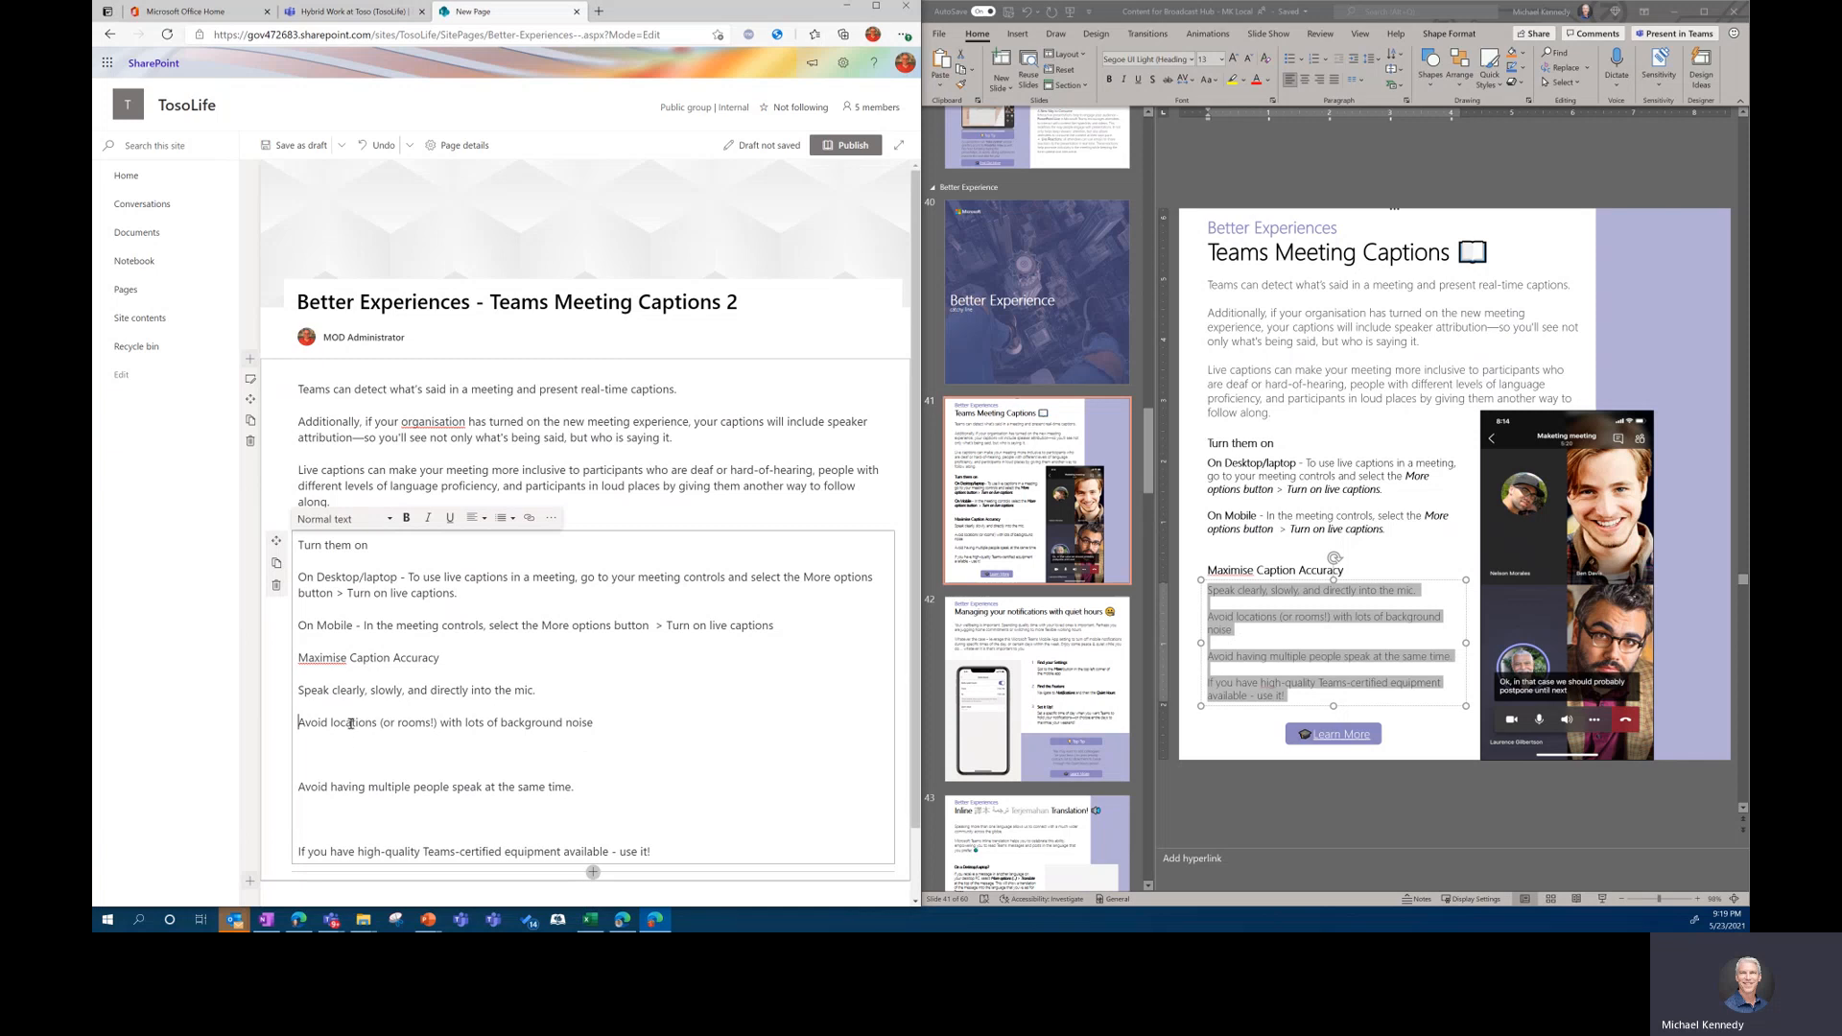
key(Delete)
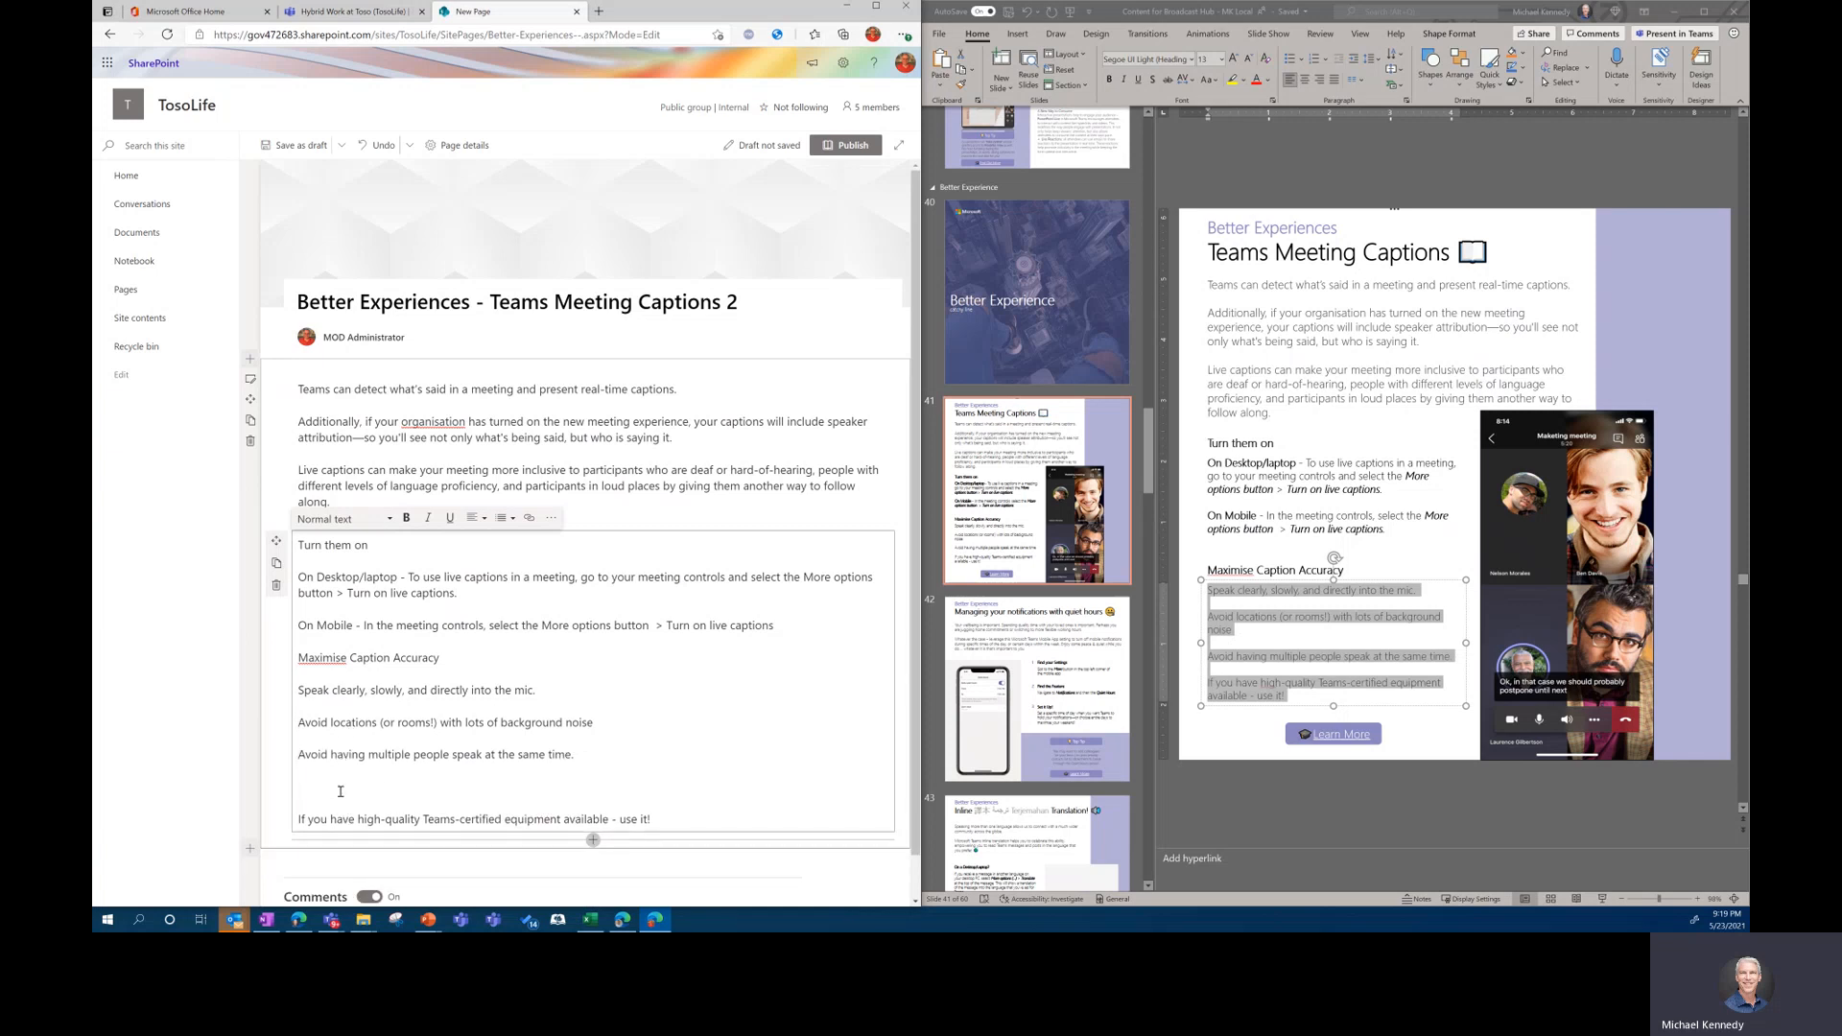
click(341, 790)
key(Delete)
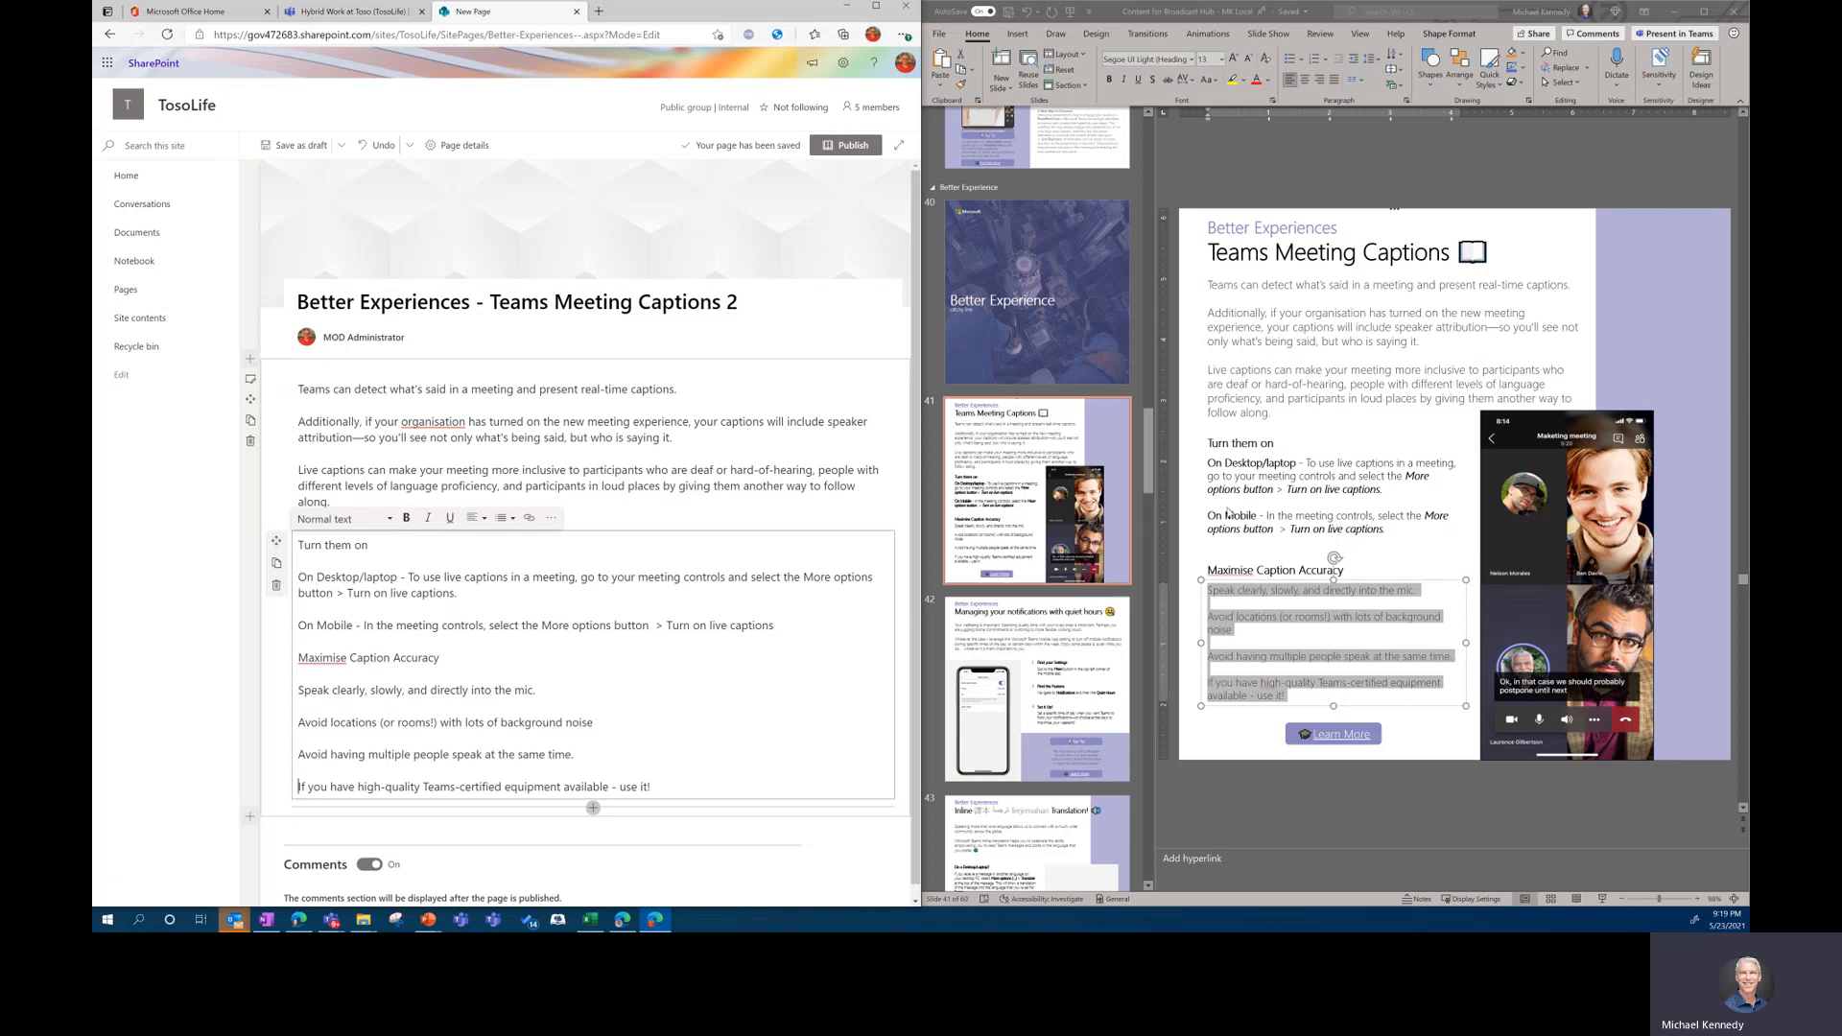
- Accept the spelling suggestions "Maximize" in the caption accuracy heading and "organization" in the introduction's second paragraph
right_click(322, 659)
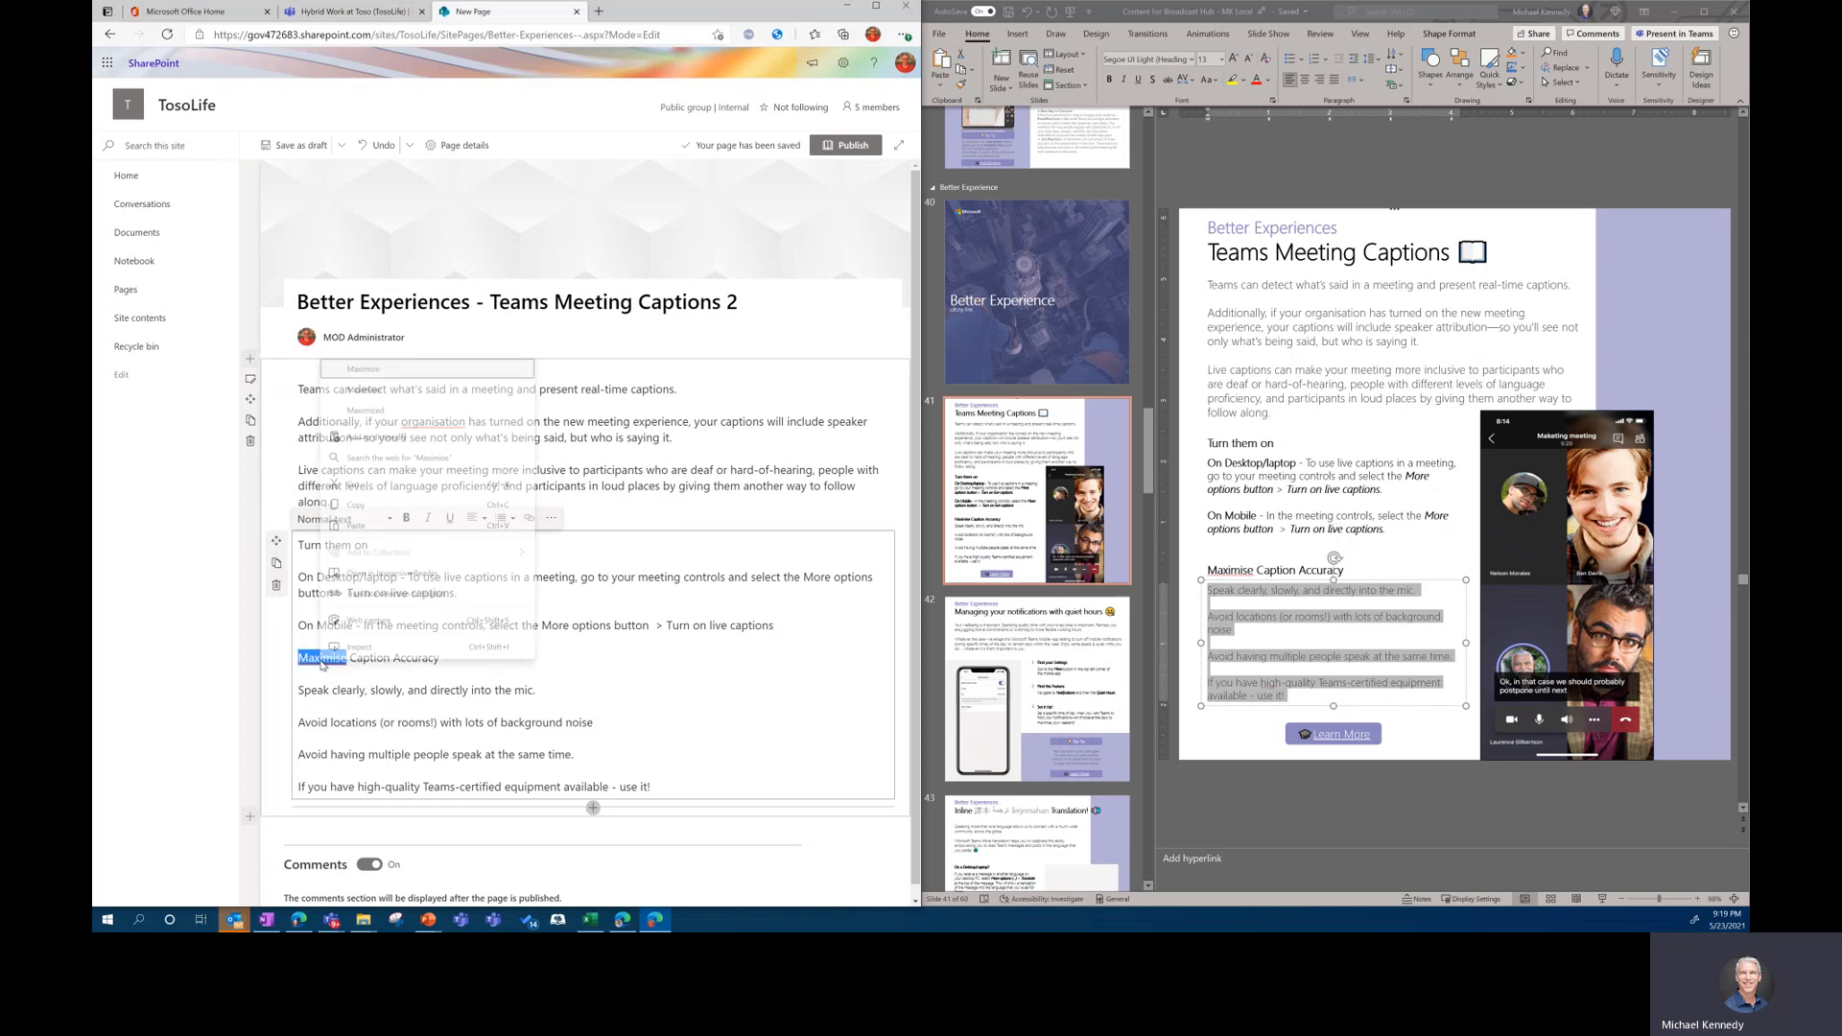
click(371, 370)
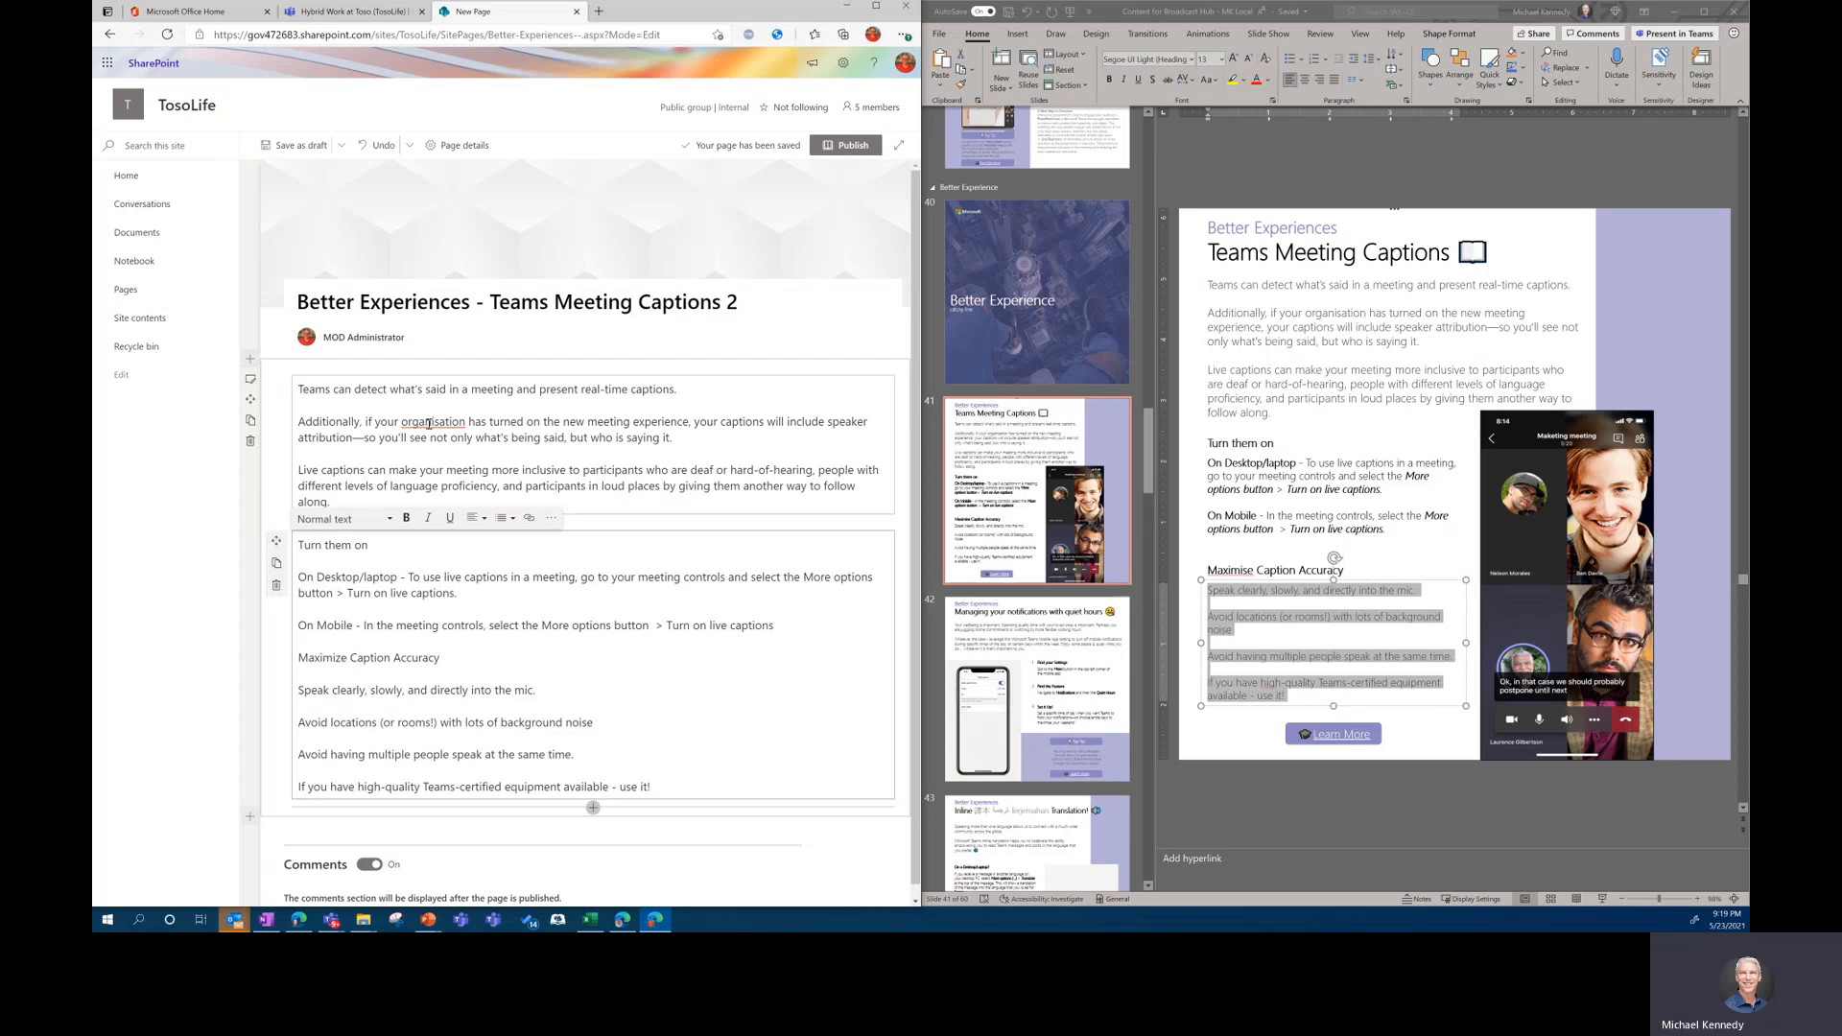
right_click(429, 423)
click(458, 437)
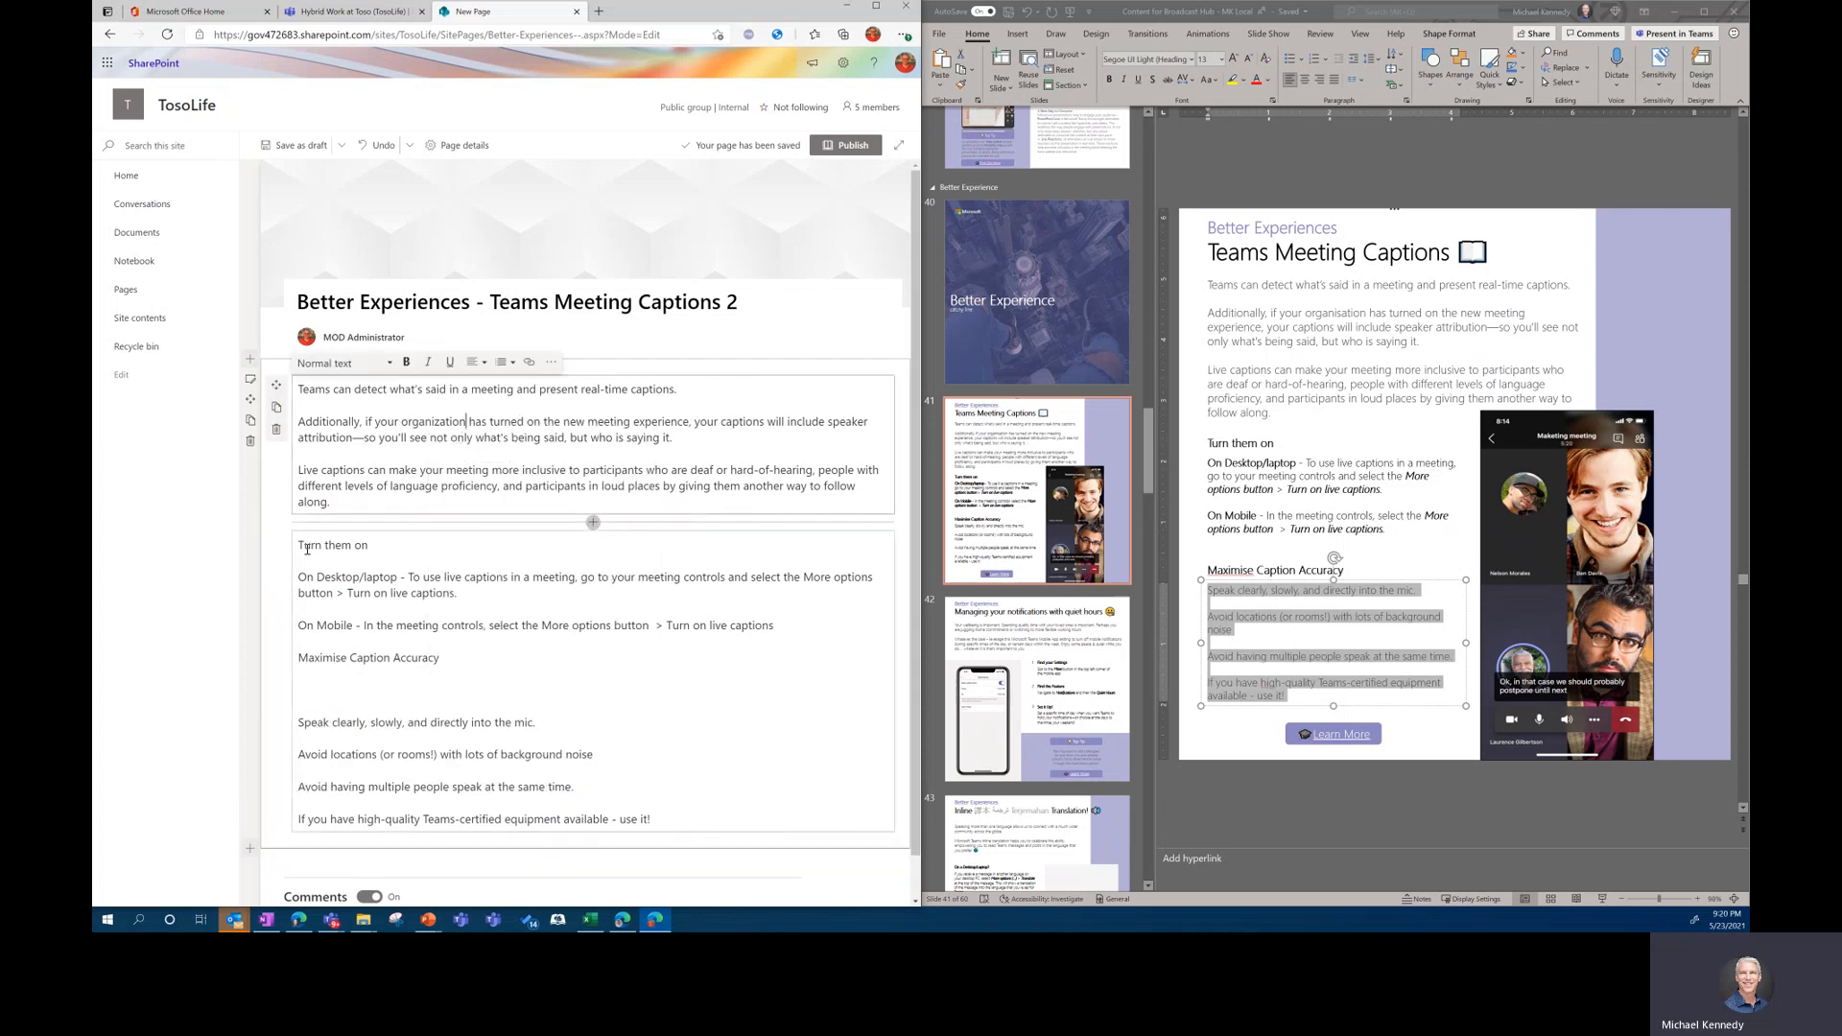
- Make the "Turn them on" heading and the "On Desktop/laptop" label bold
drag(299, 545, 370, 546)
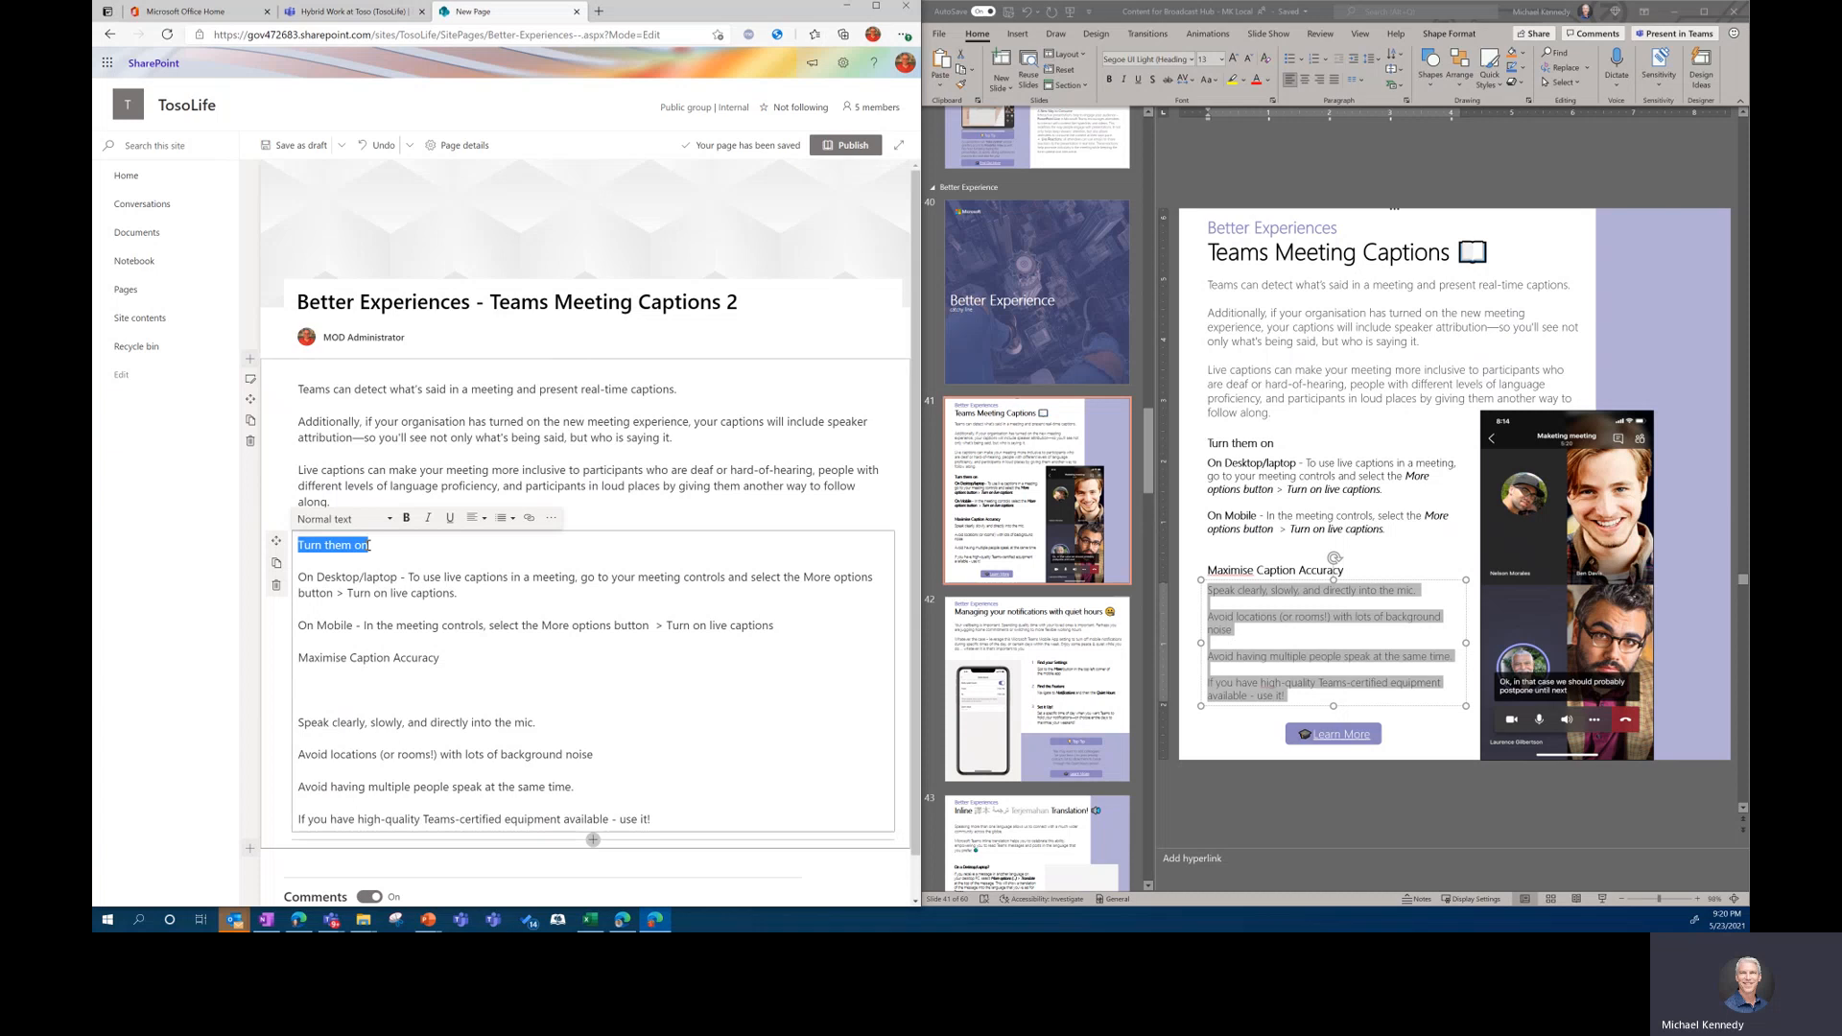
click(406, 518)
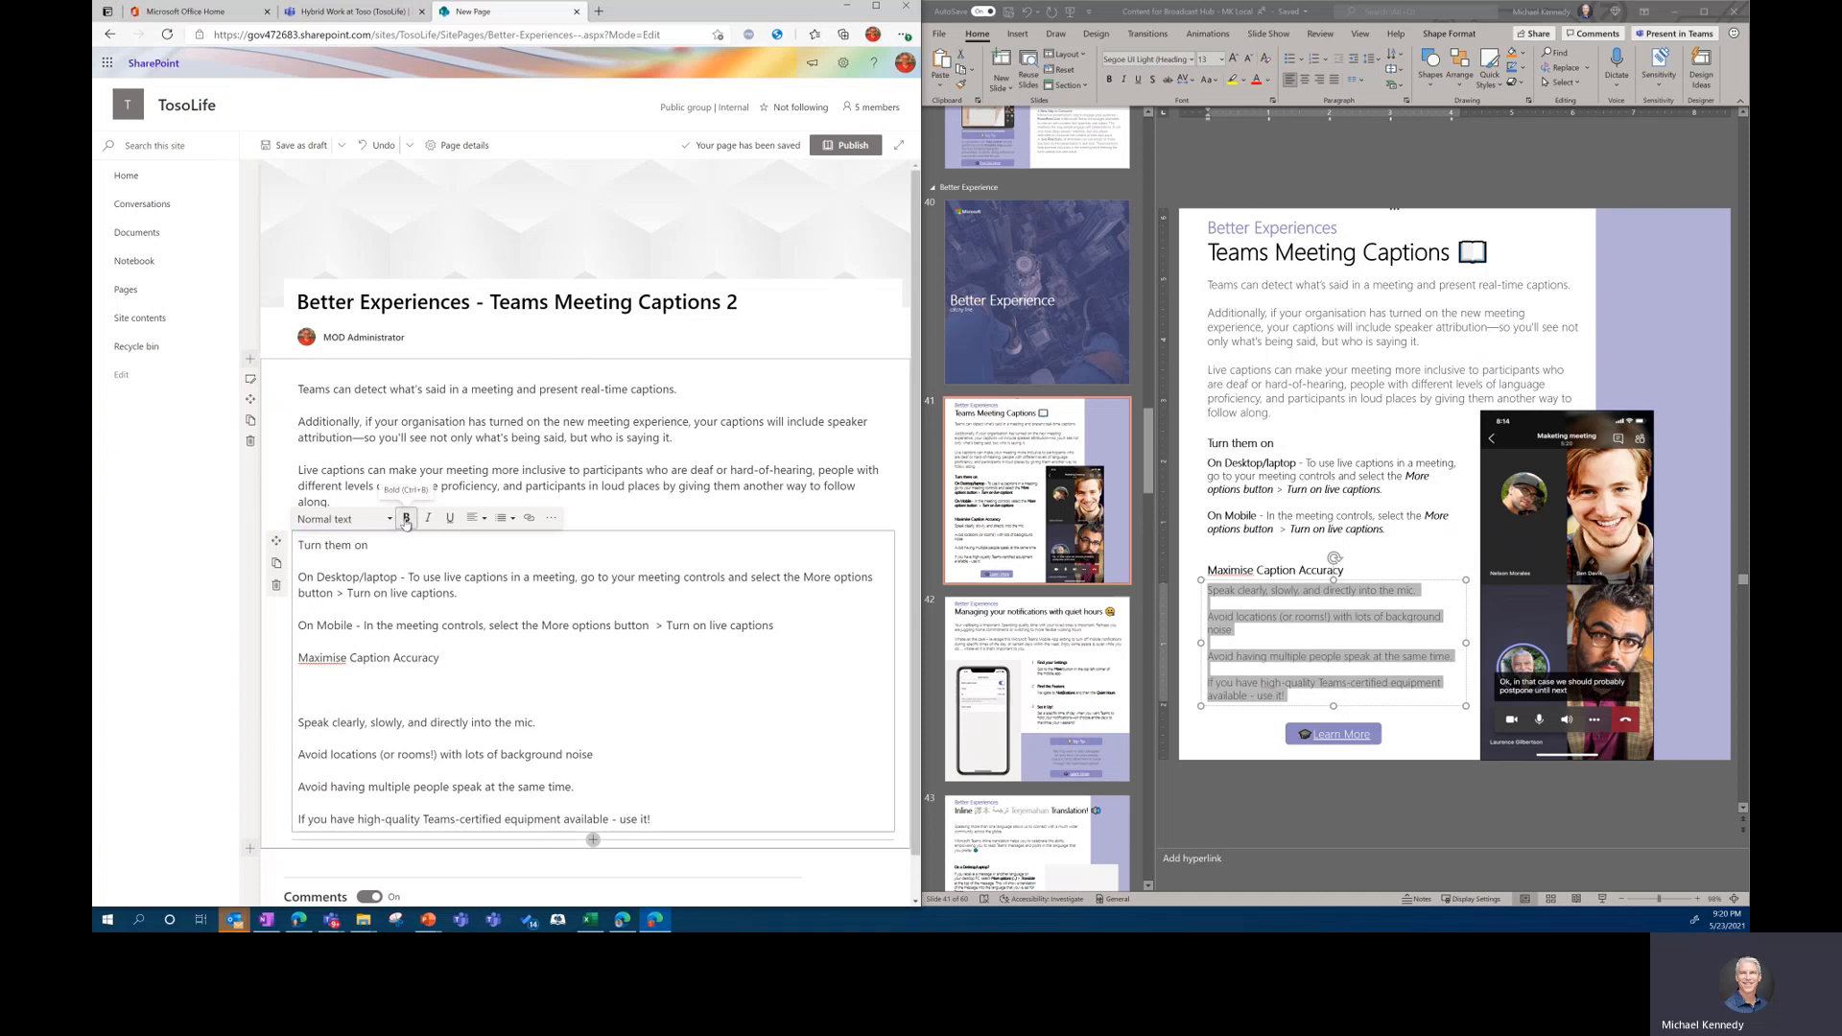
drag(301, 576, 397, 577)
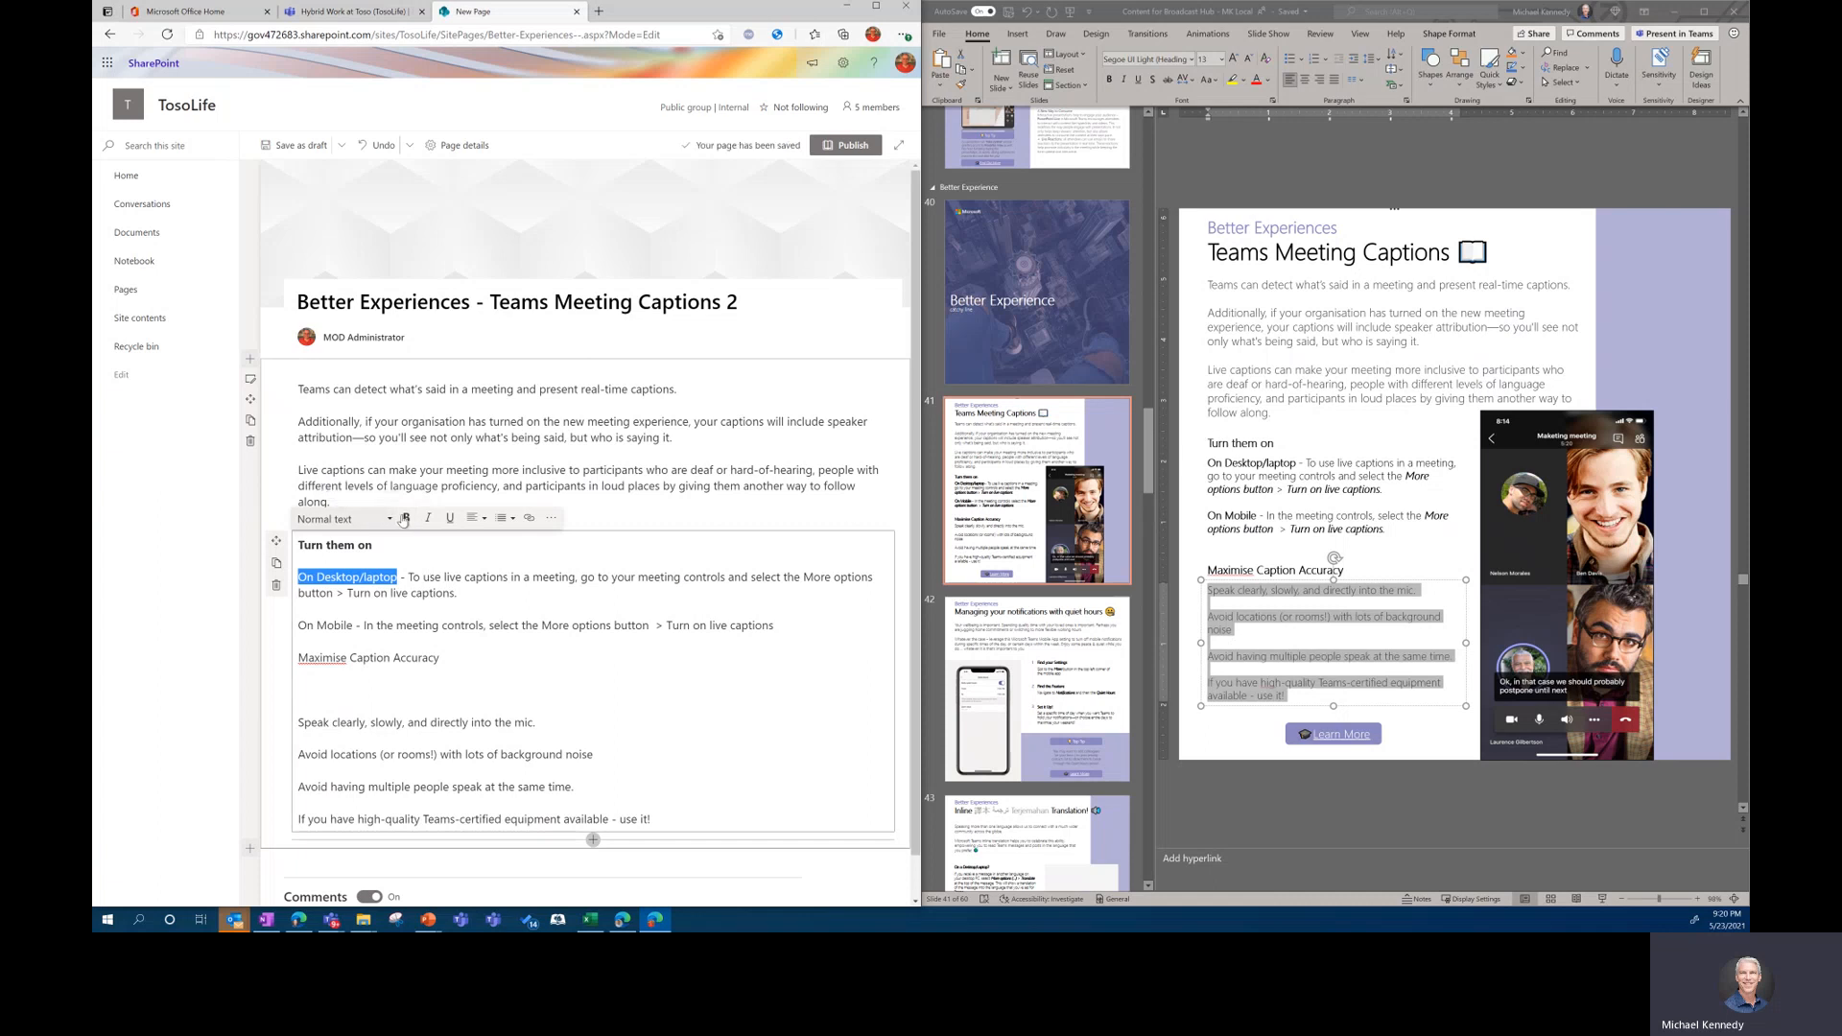
click(405, 518)
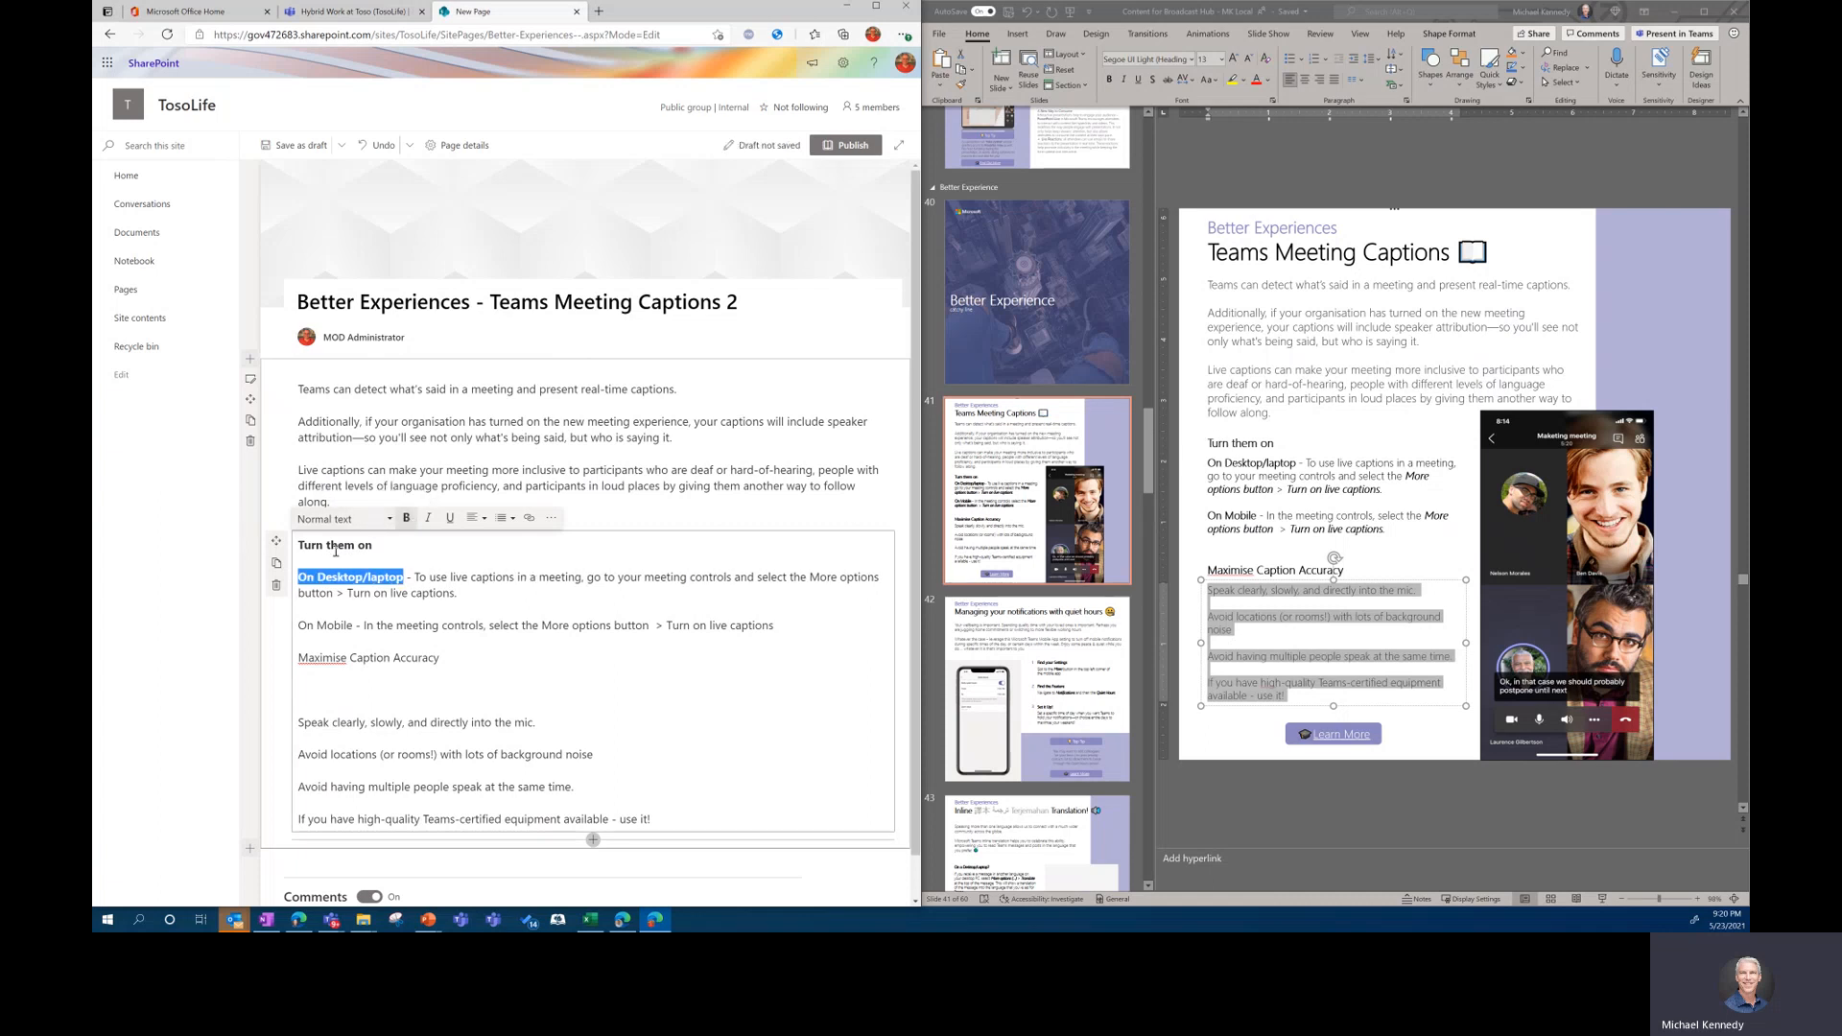
- Apply the Heading 2 style to the "Turn them on" line
click(336, 546)
drag(300, 546, 373, 546)
click(389, 520)
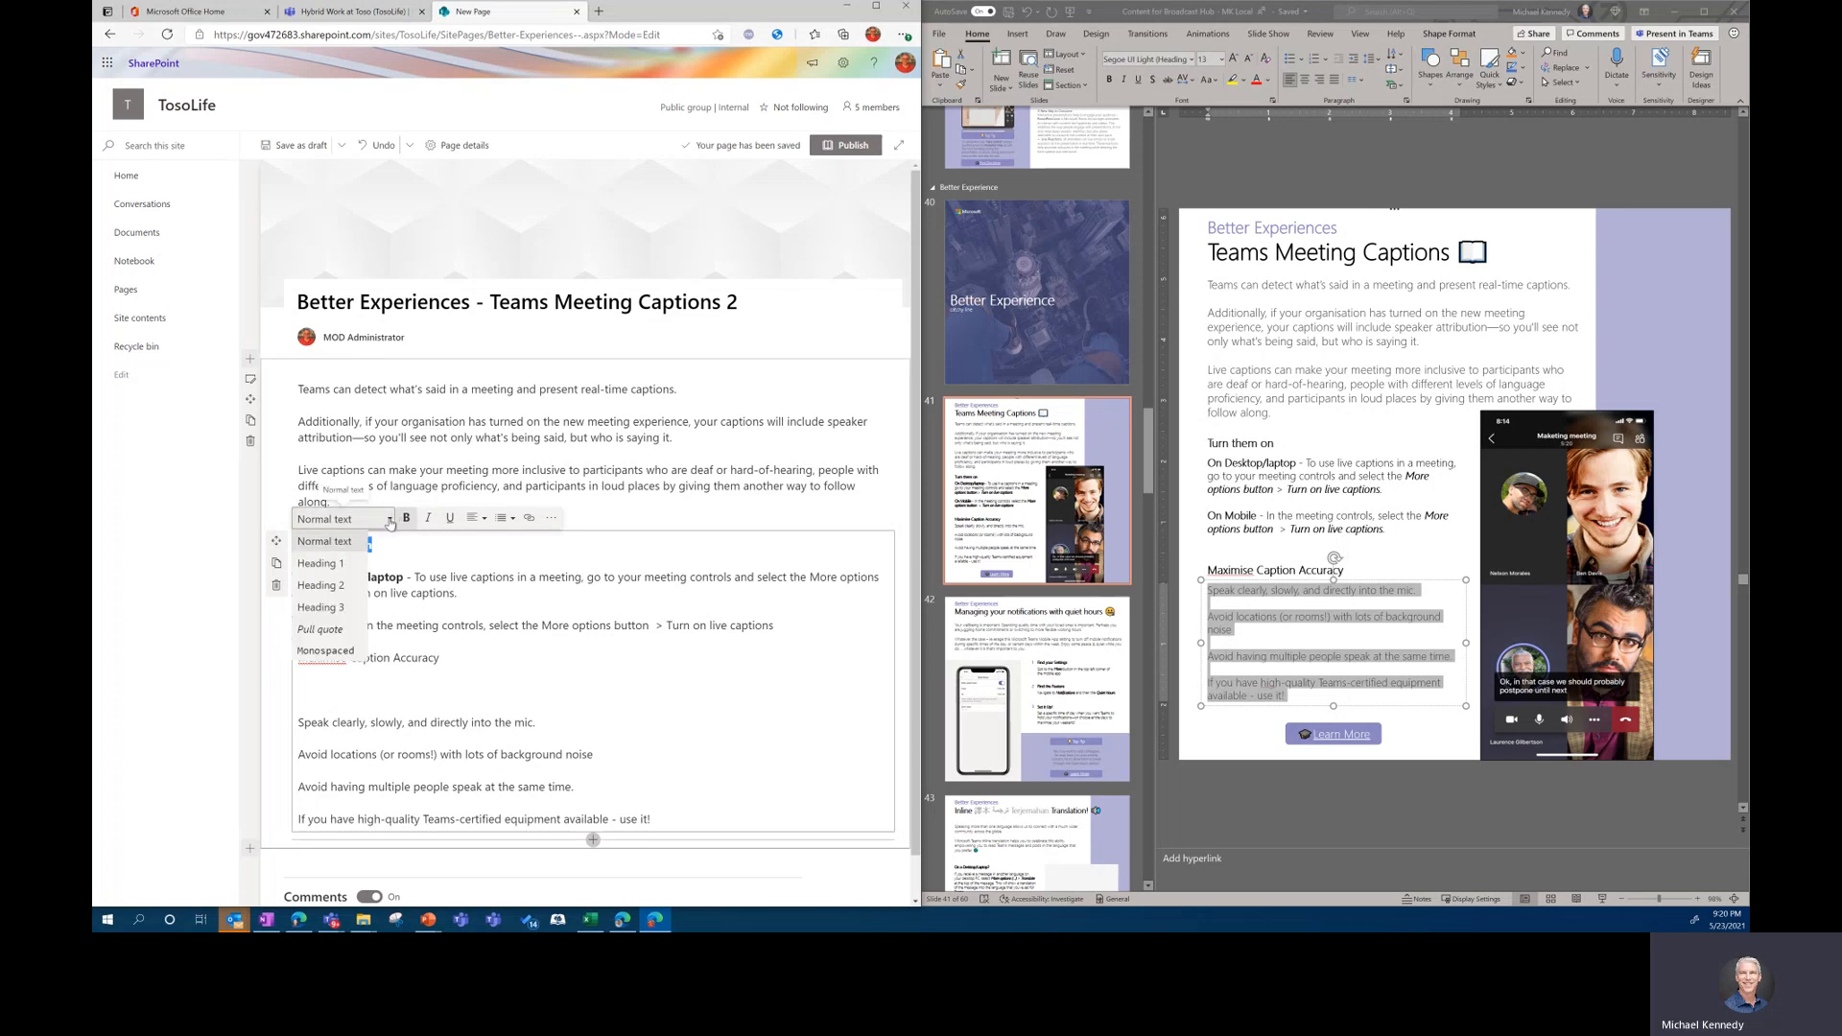
click(335, 590)
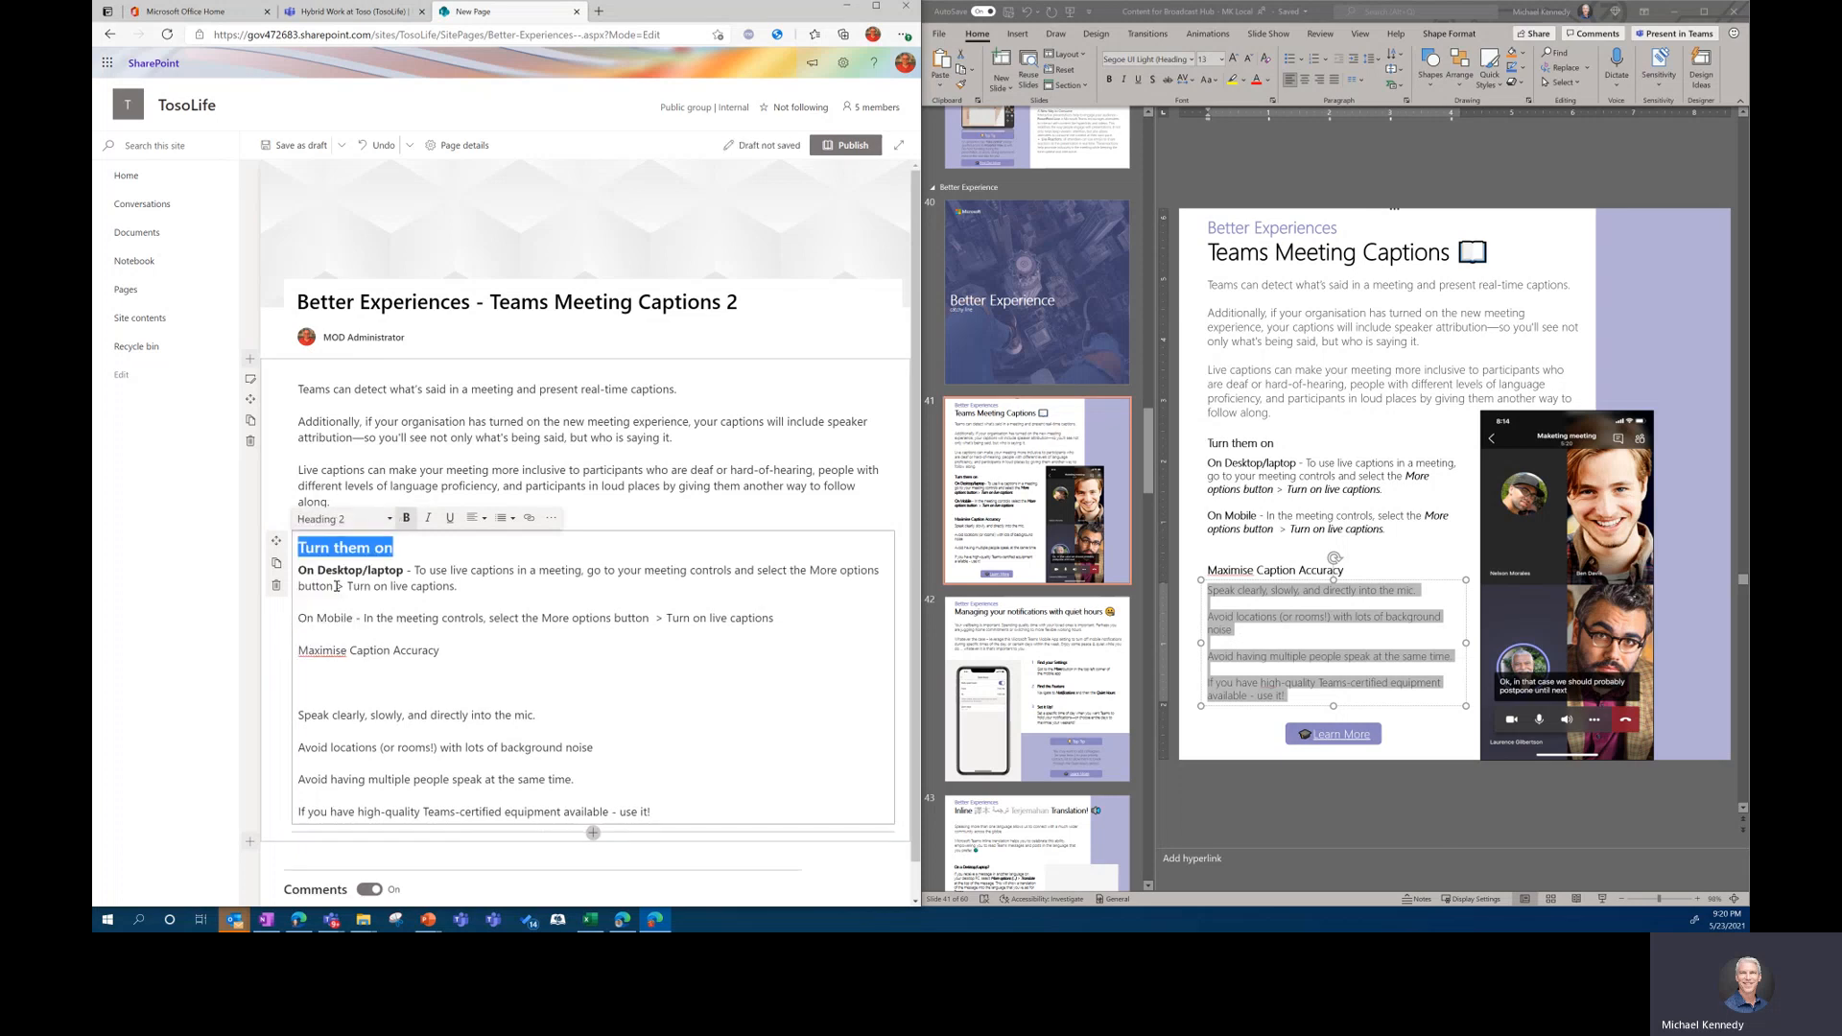
- Correct the spelling of "Maximise" to "Maximize" in the caption accuracy heading
double_click(321, 652)
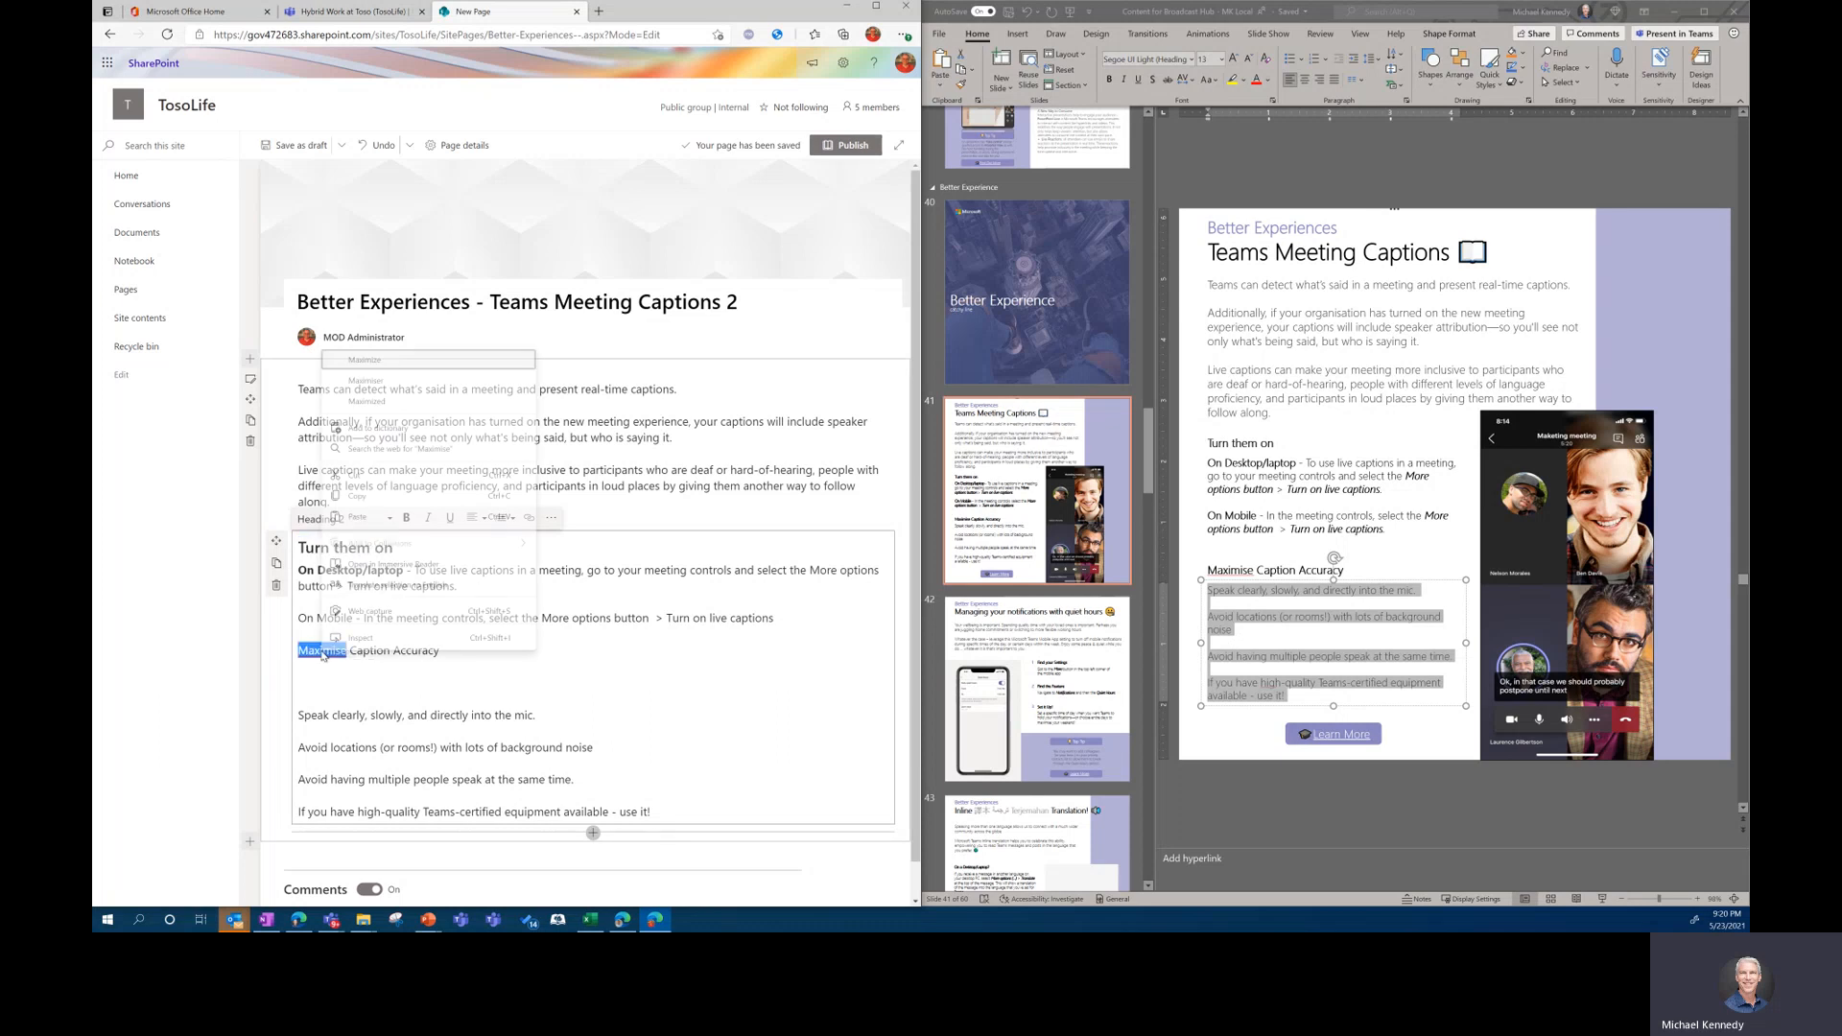
click(389, 519)
click(385, 358)
text(Maximize)
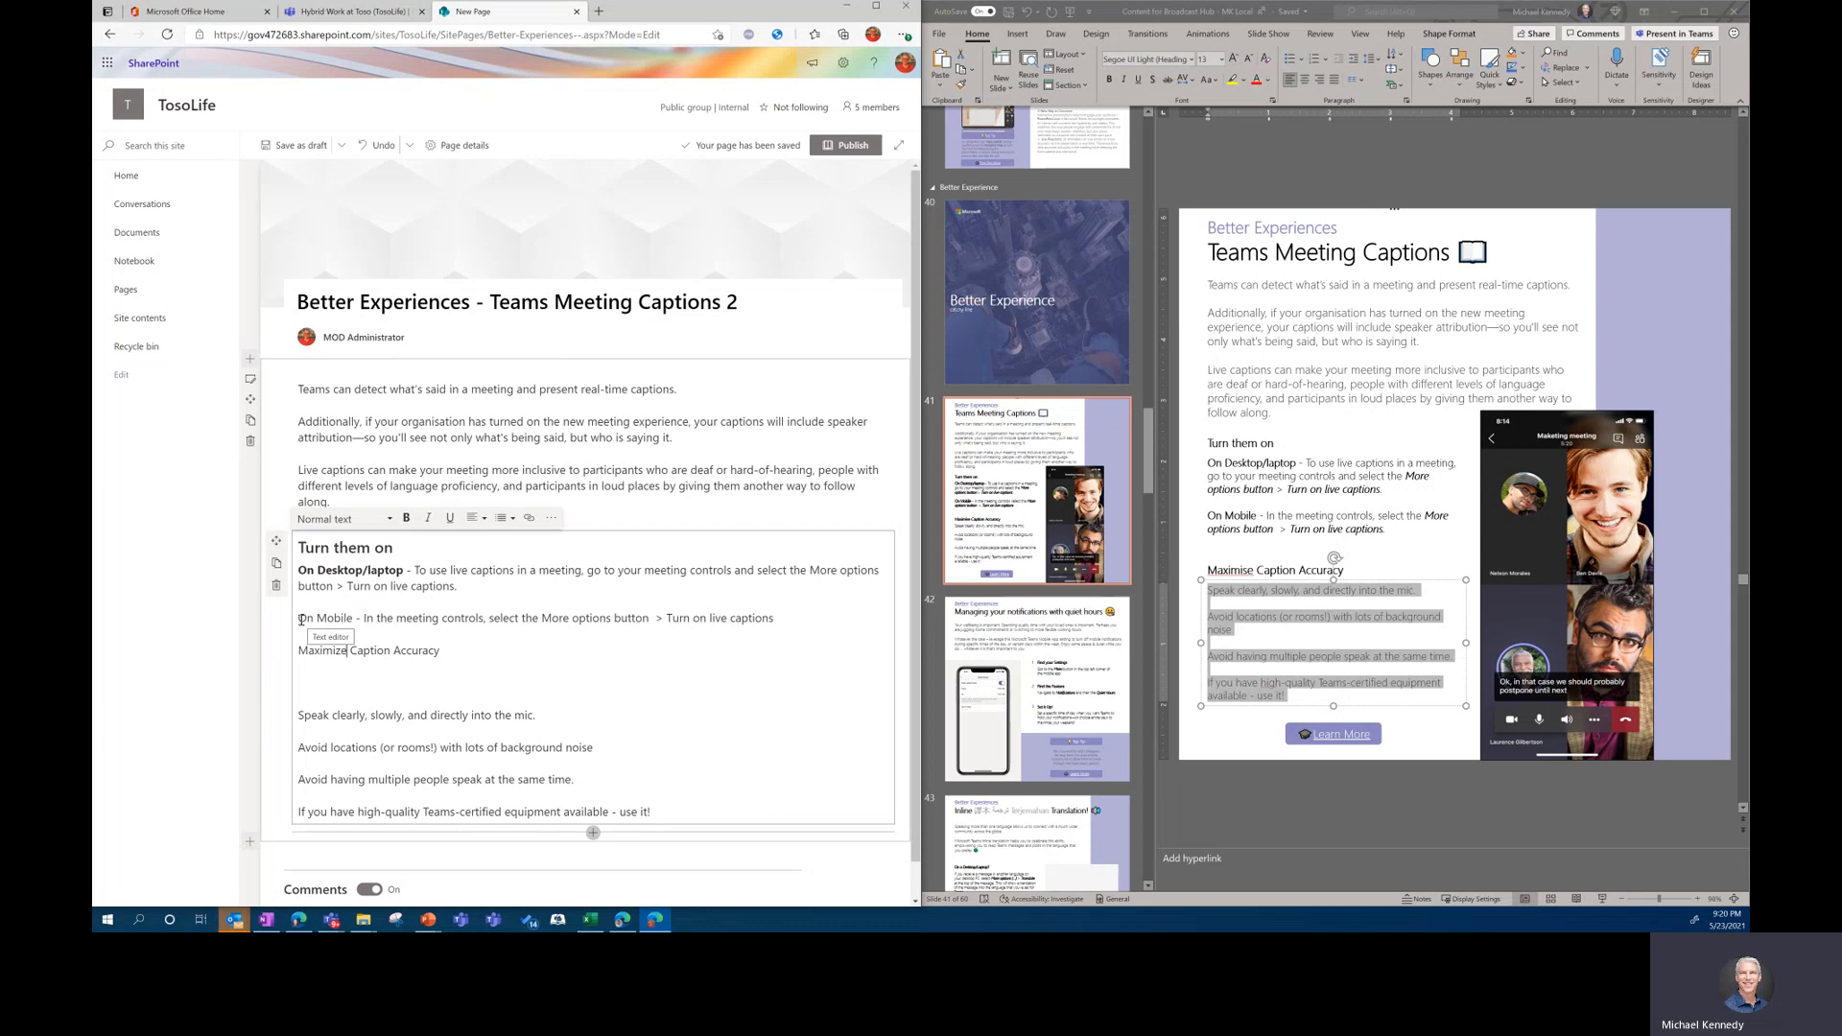
- Make "On Mobile" and "Maximize Caption Accuracy" bold, and remove the surplus blank line below the caption accuracy heading
drag(301, 619, 355, 620)
click(407, 520)
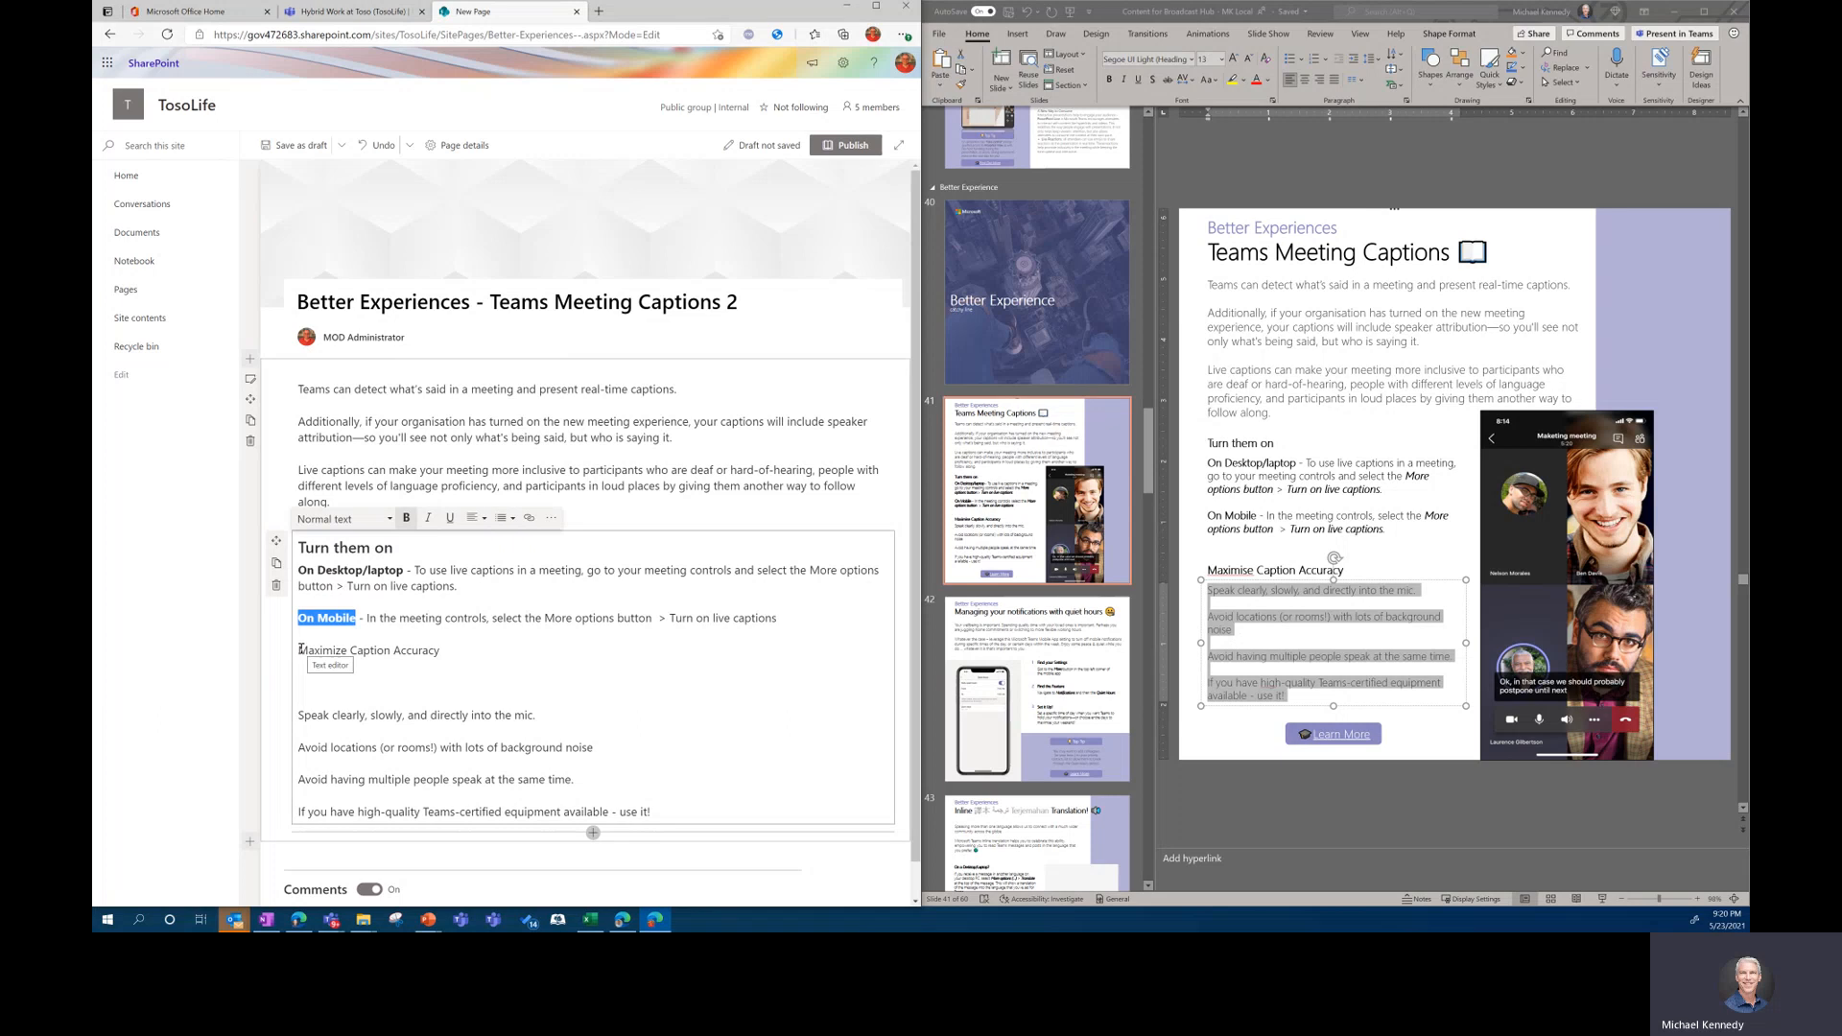
drag(300, 649, 440, 655)
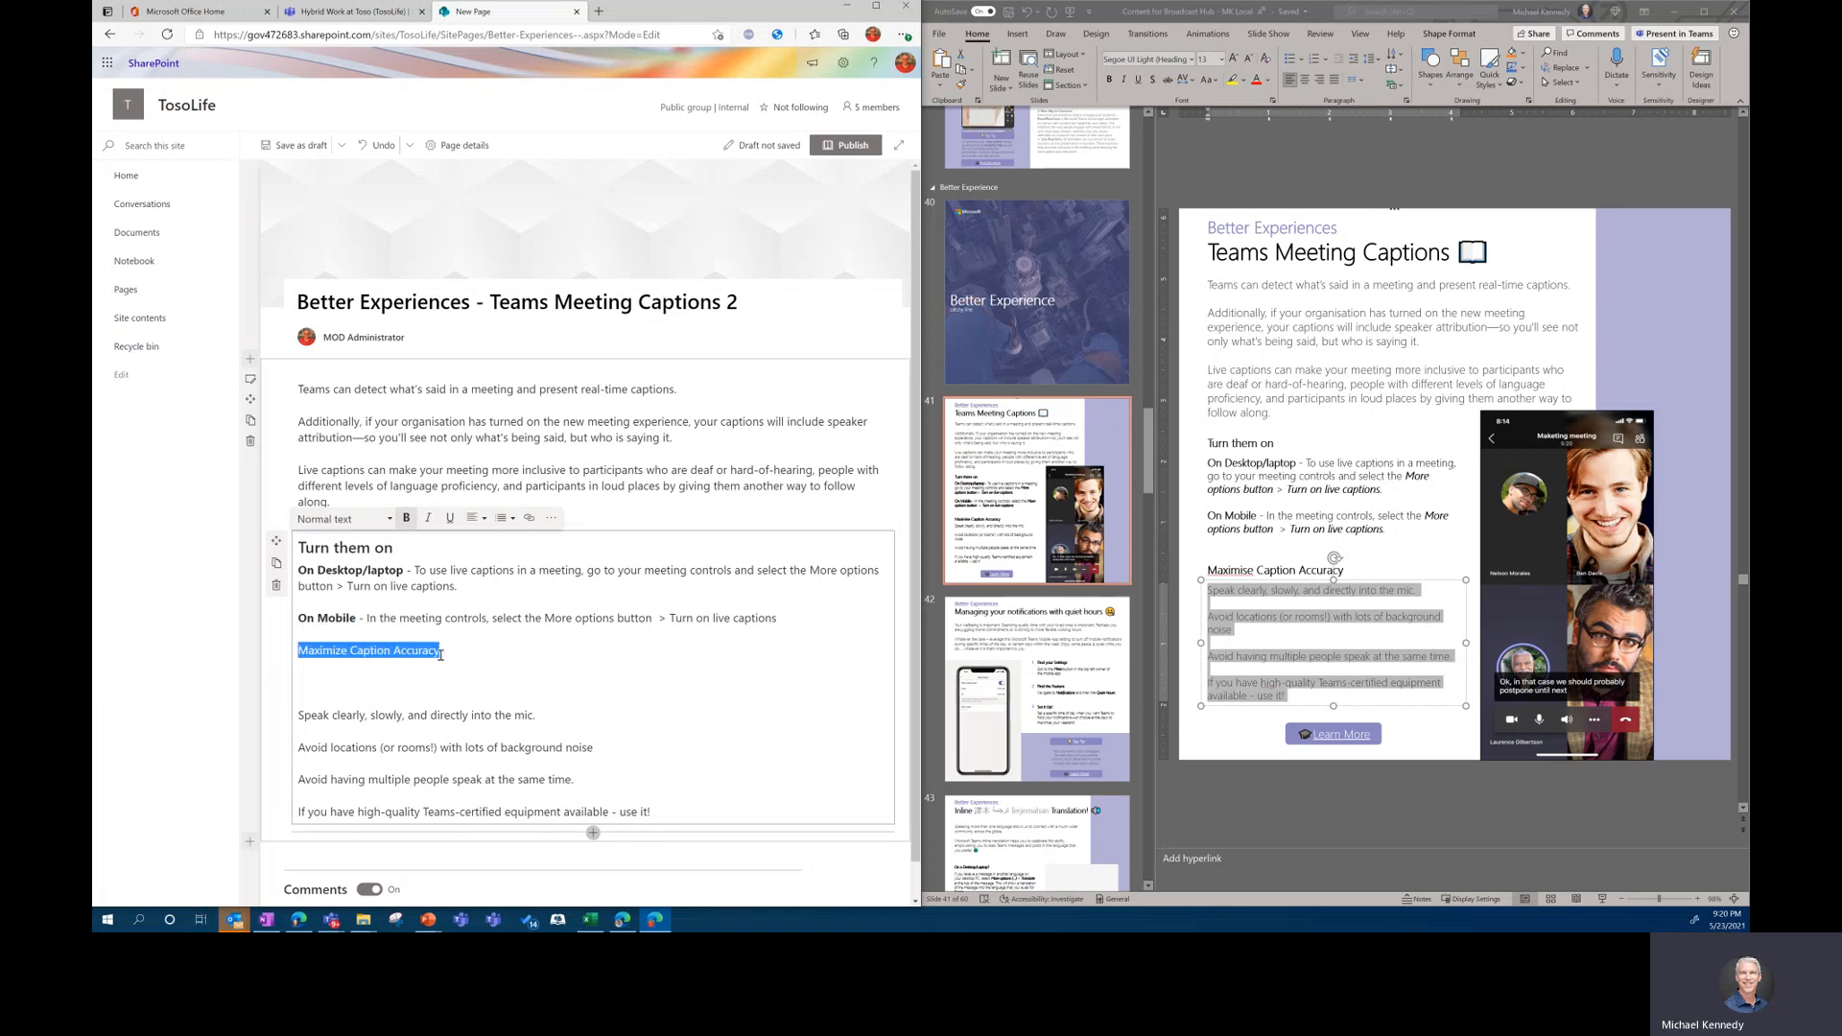
click(407, 518)
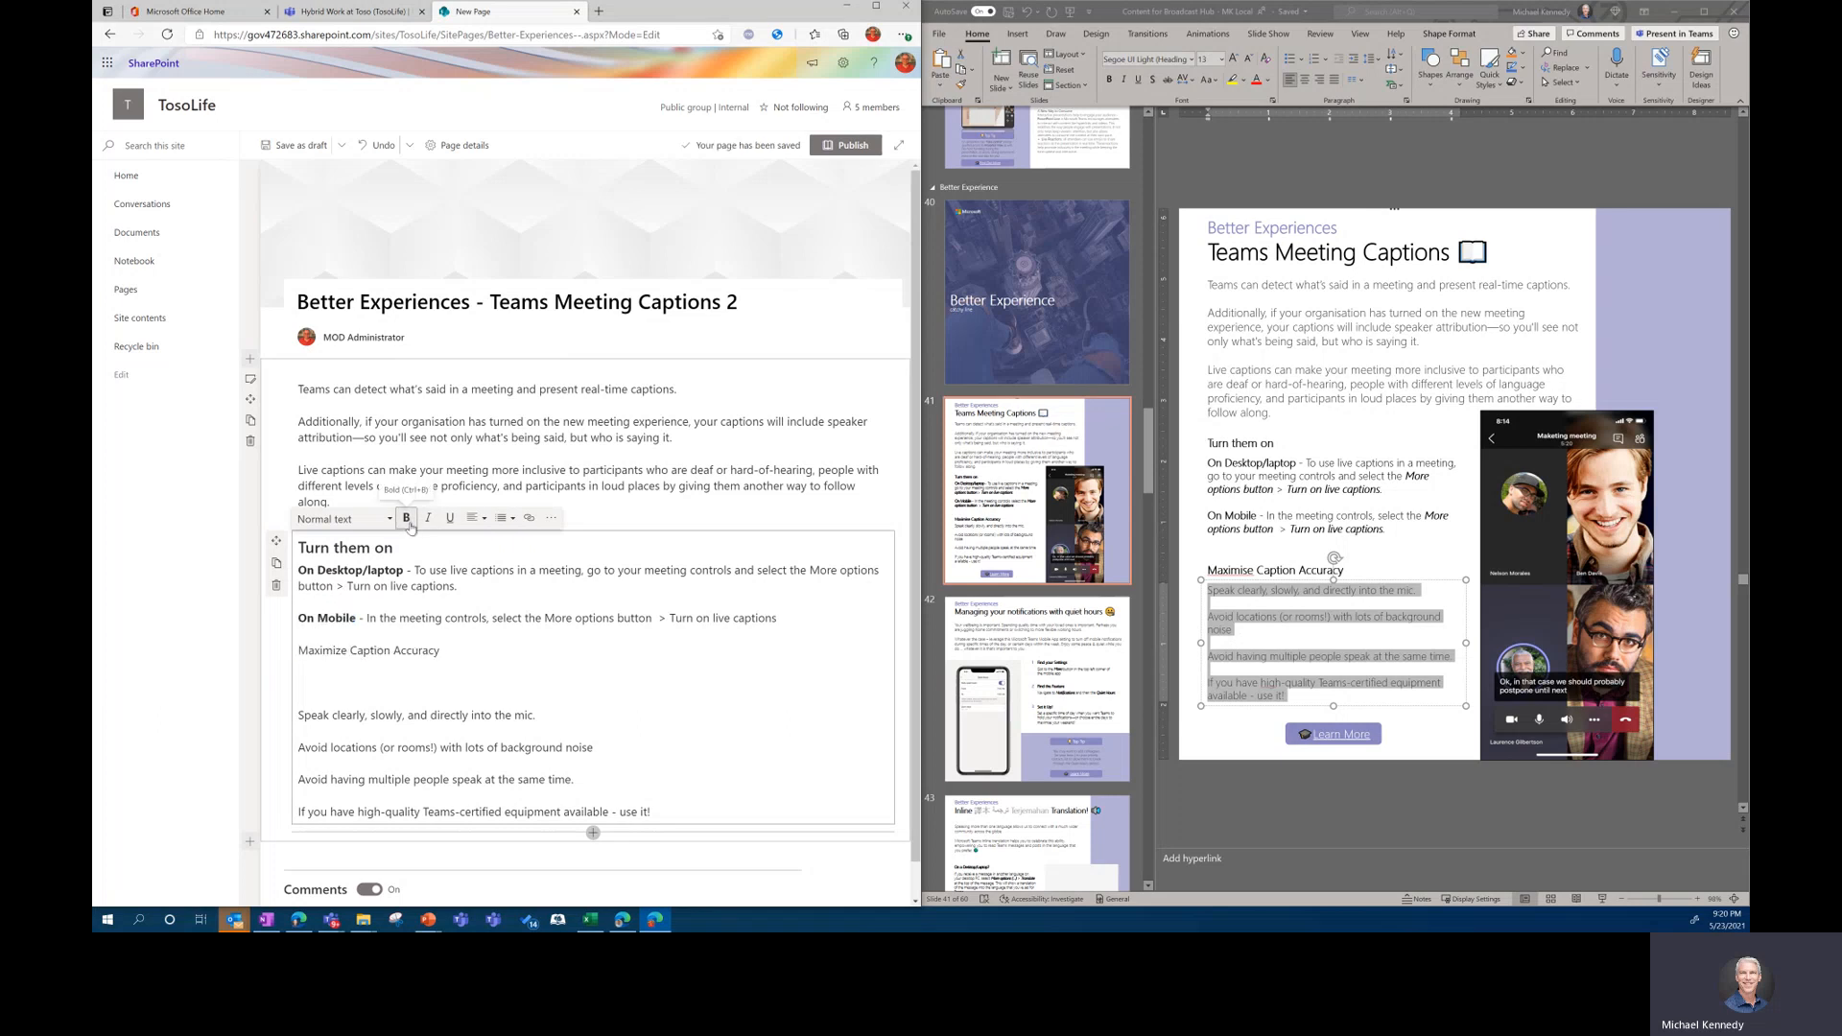
click(324, 691)
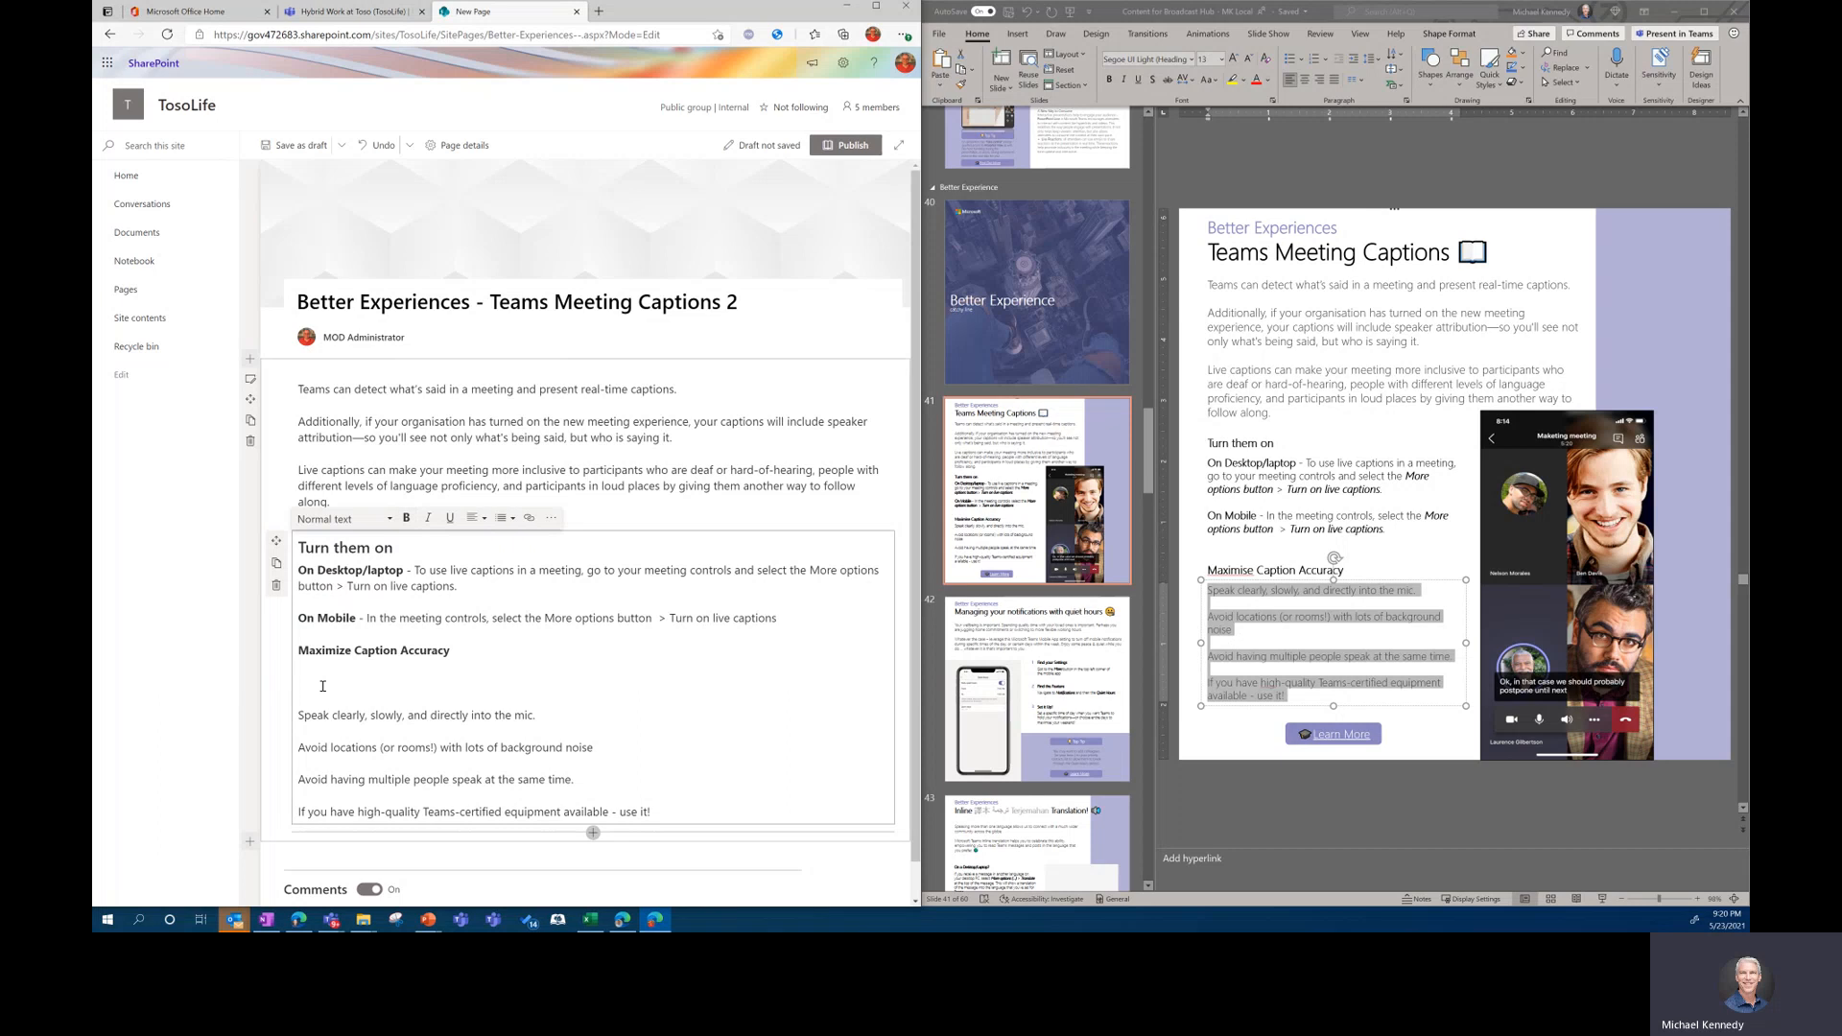
key(BackSpace)
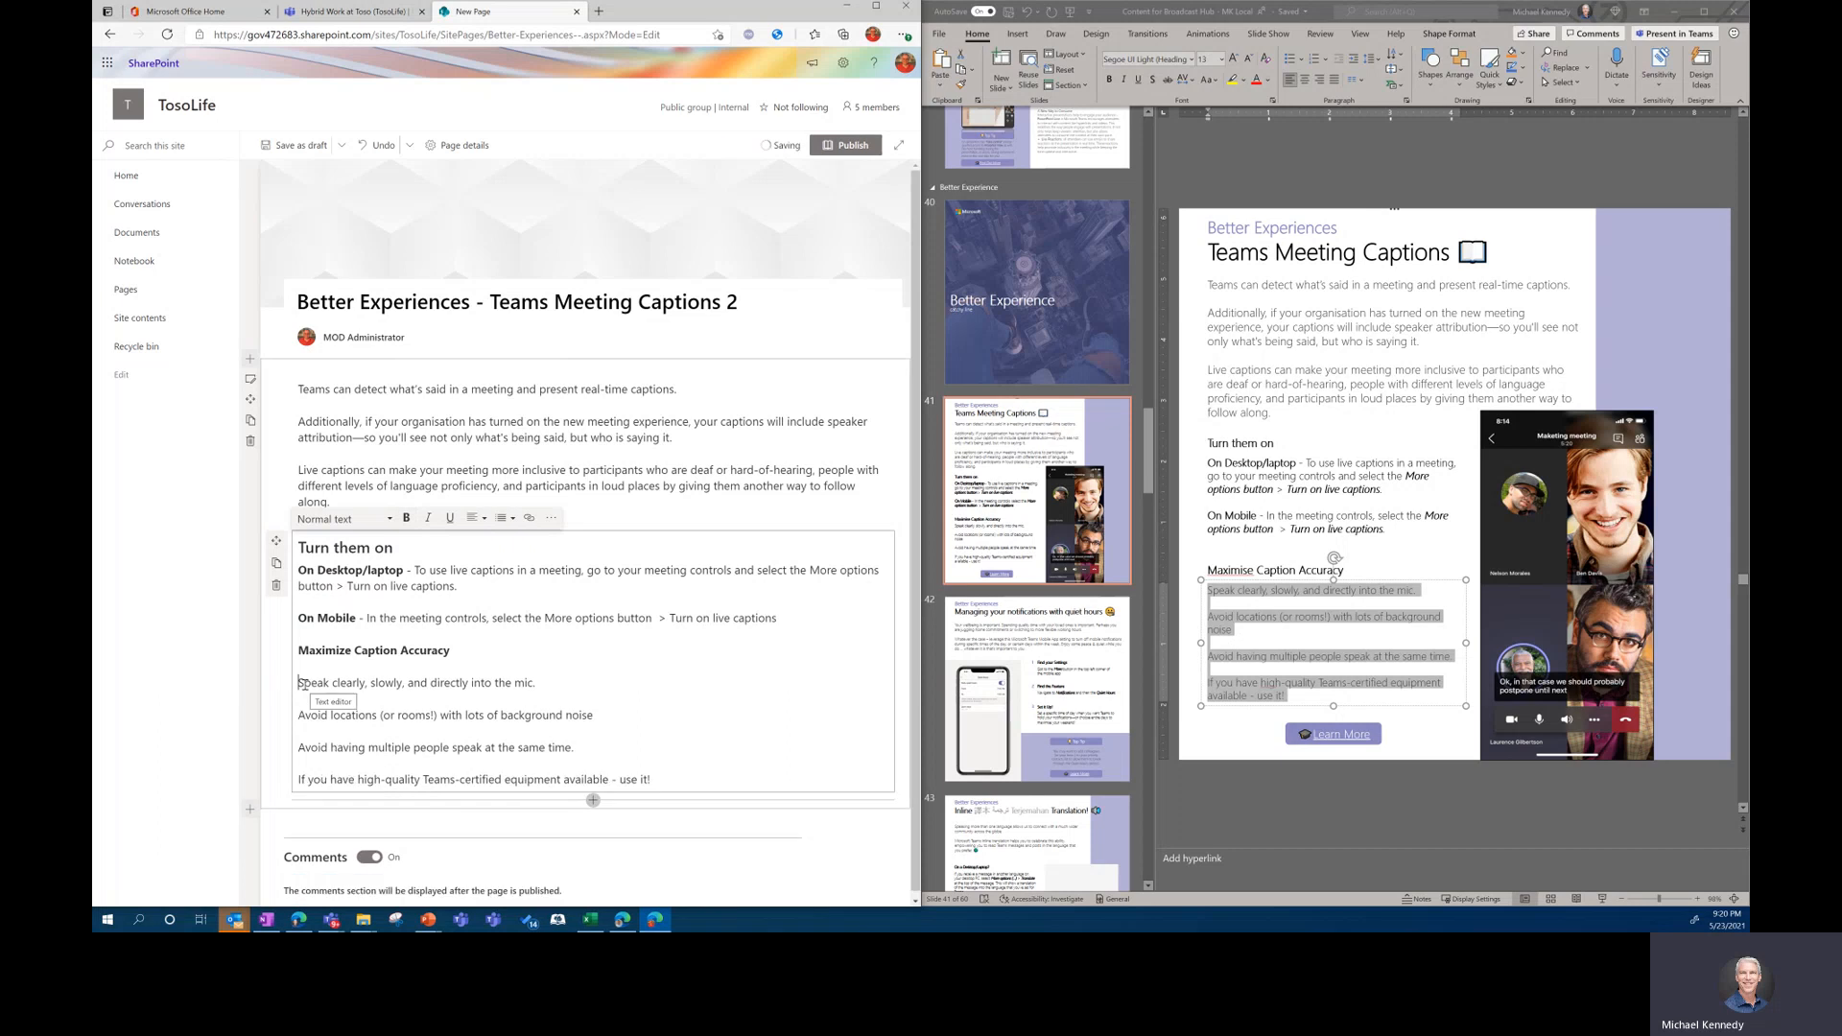
- Add an Image web part below the text and upload the picture "Better Meetings - Captions vertical" into it
click(593, 801)
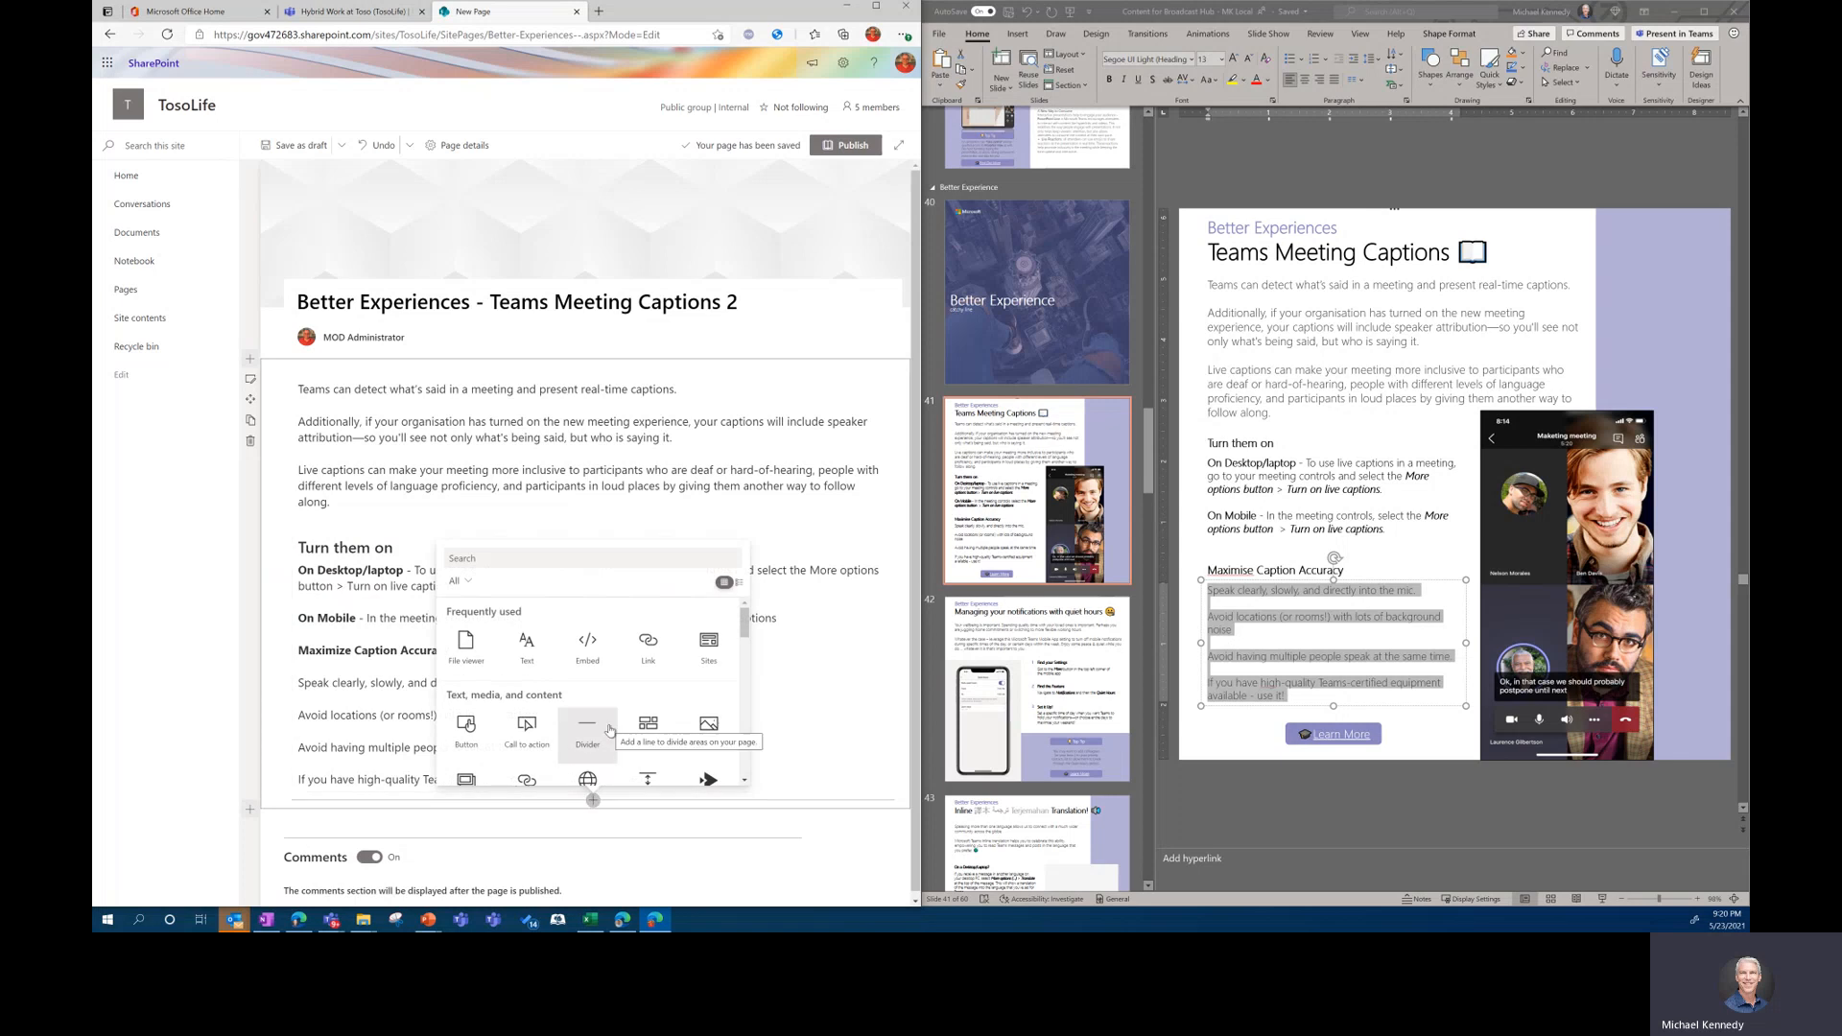
scroll(608, 731, down, 2)
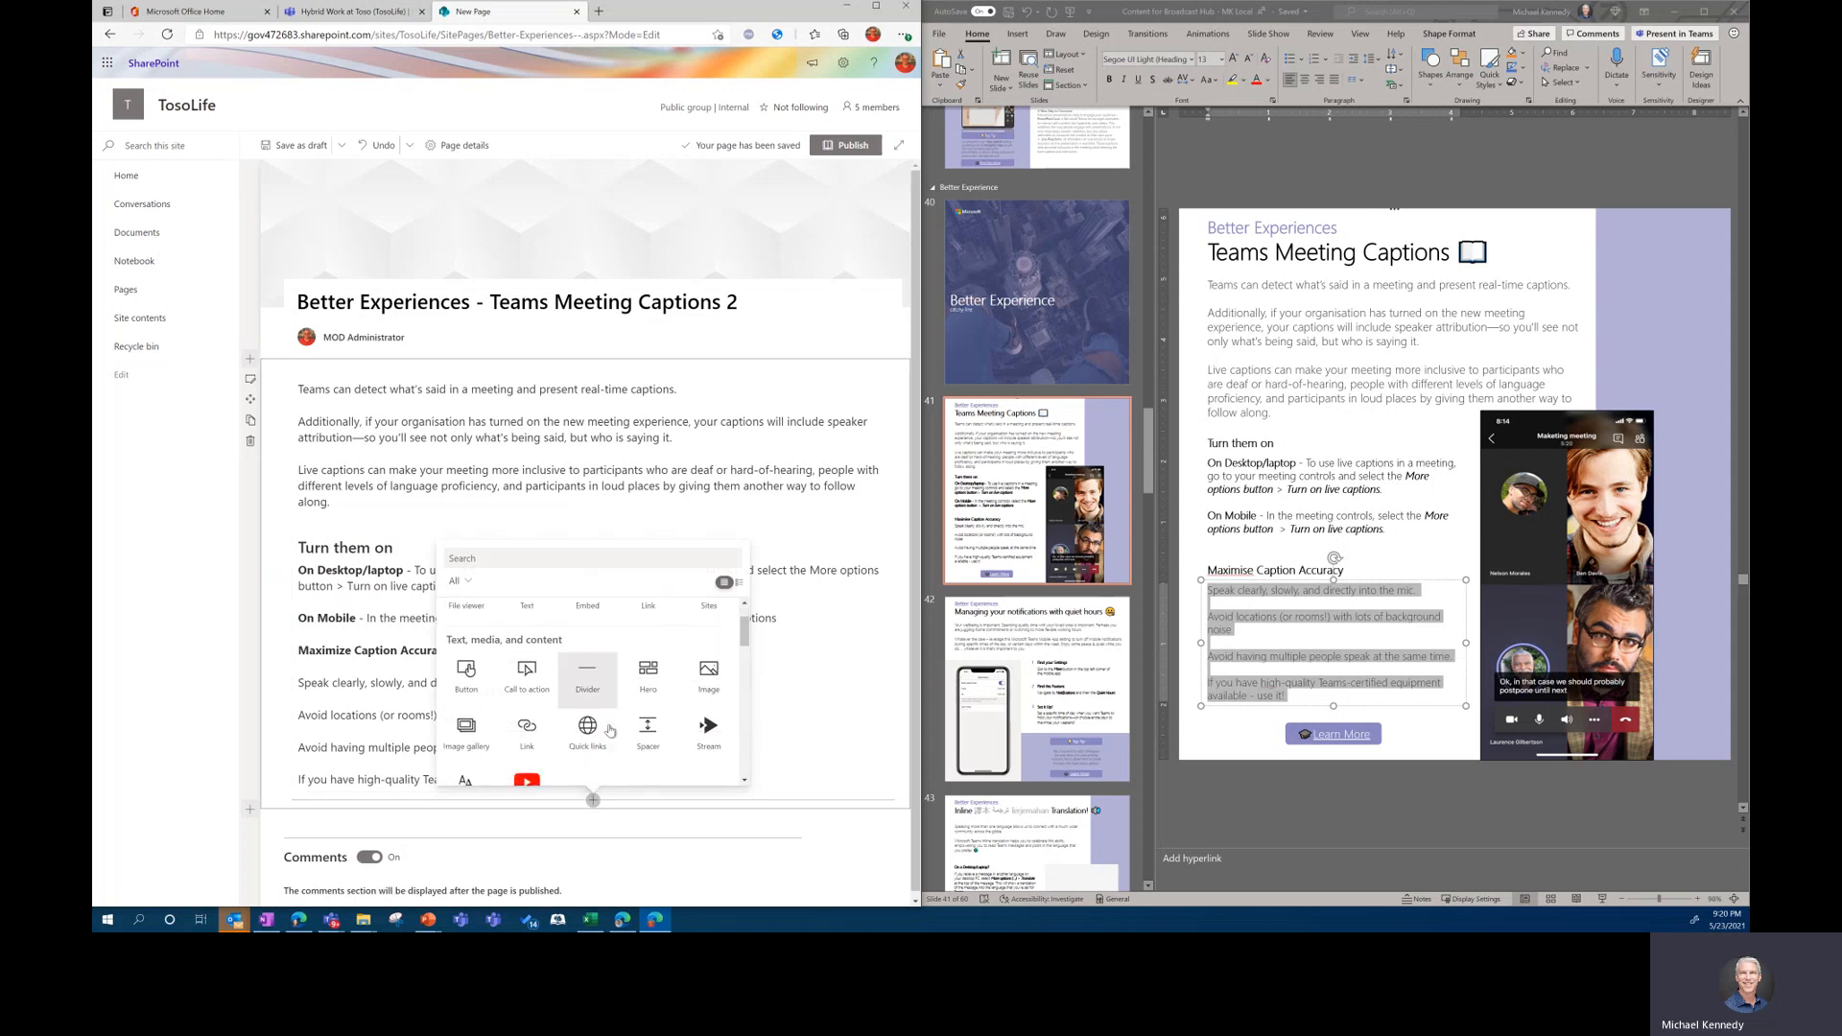
click(714, 663)
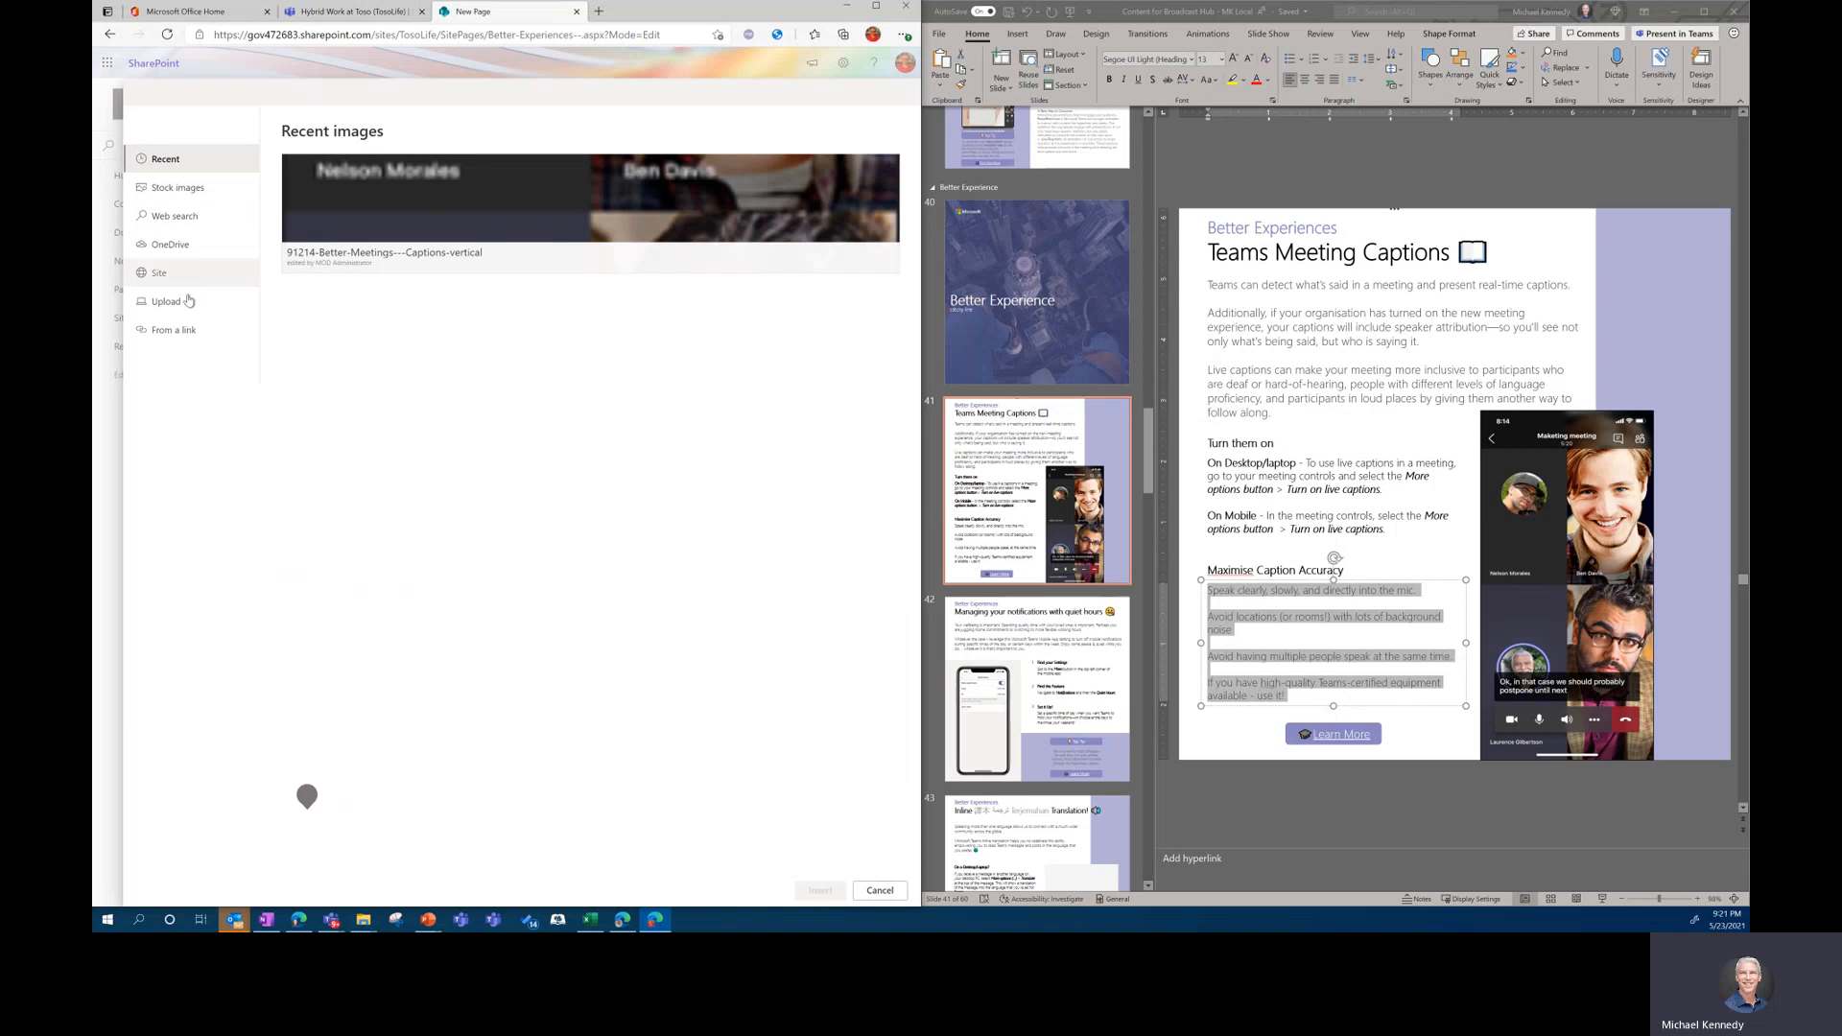
click(159, 305)
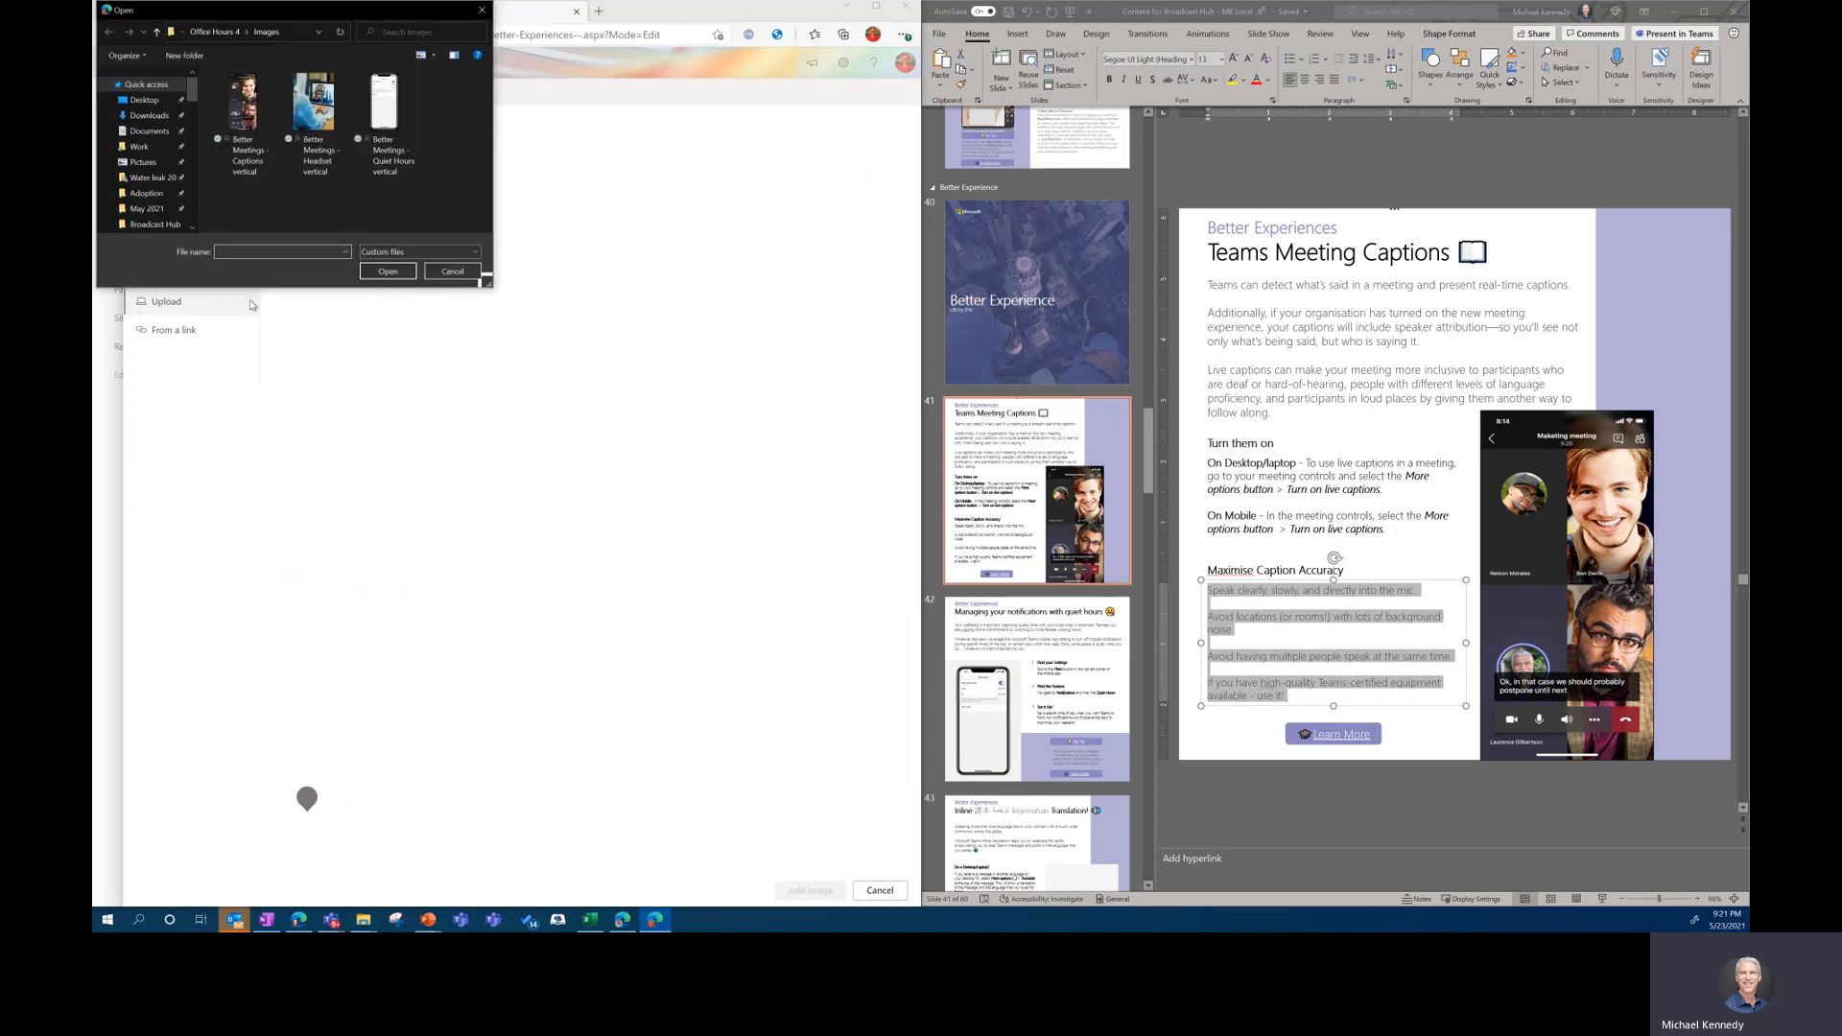
click(245, 98)
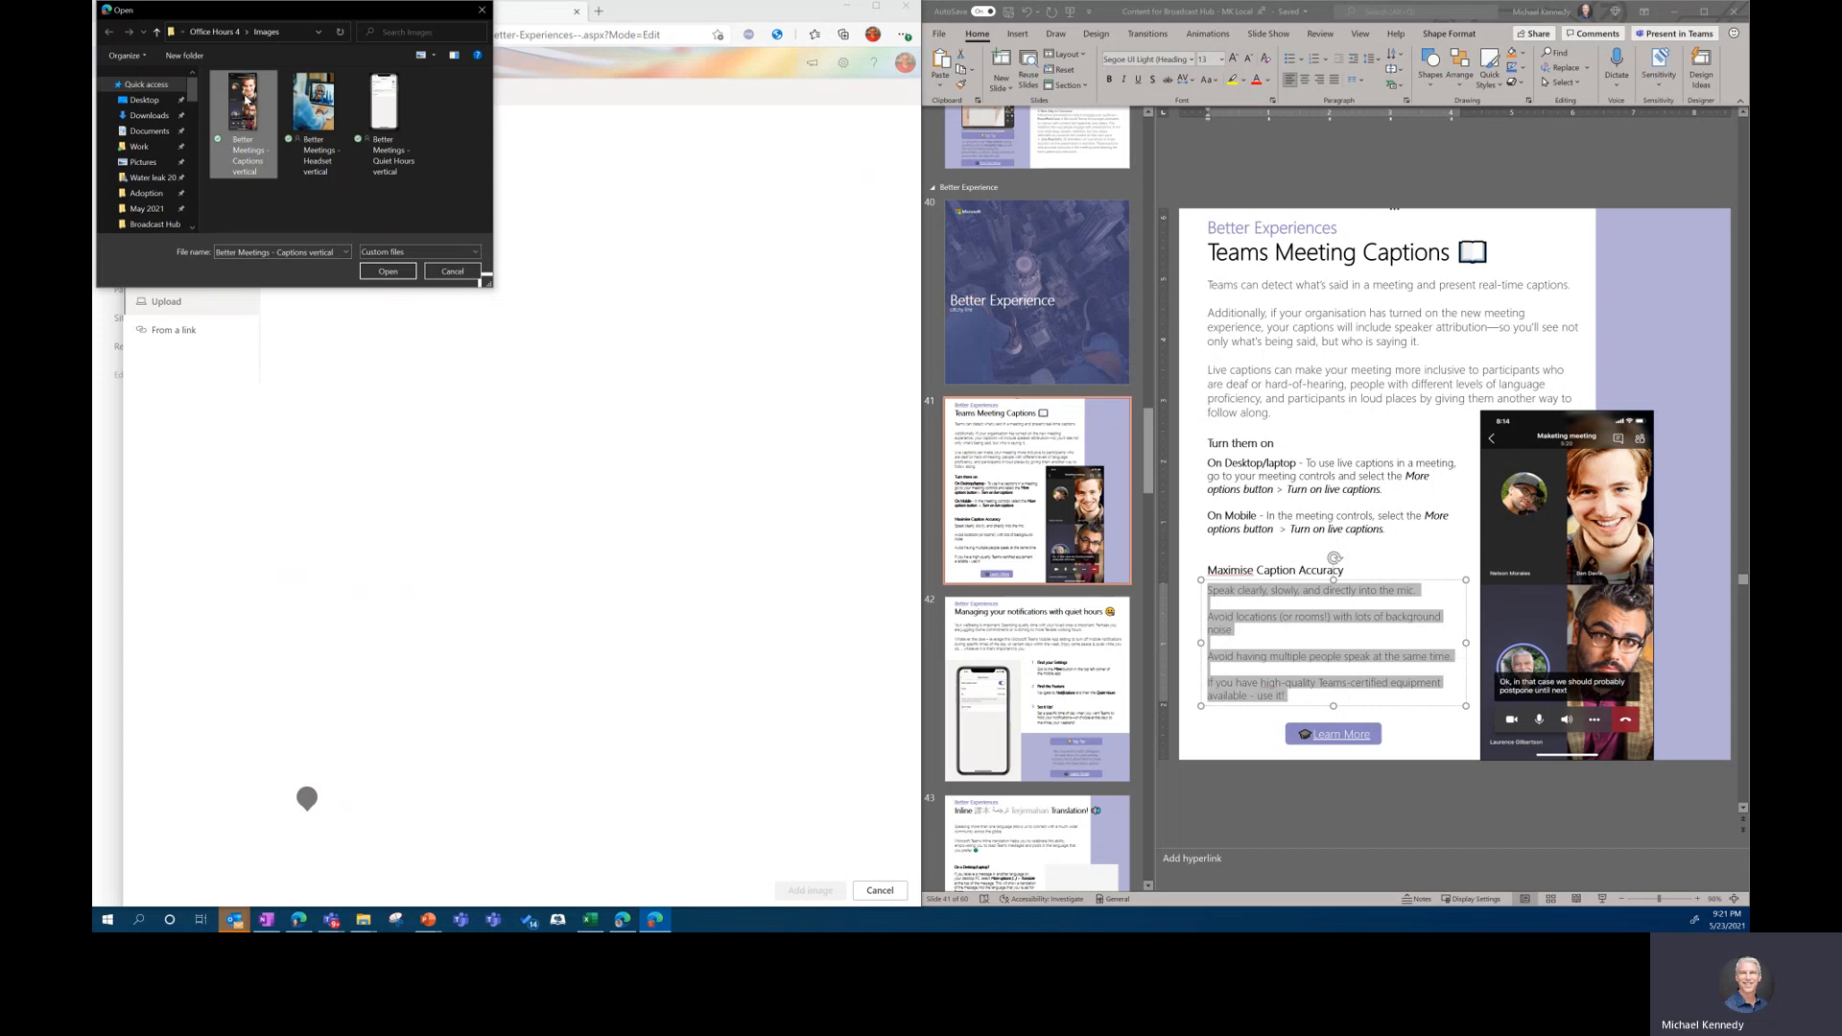
click(387, 272)
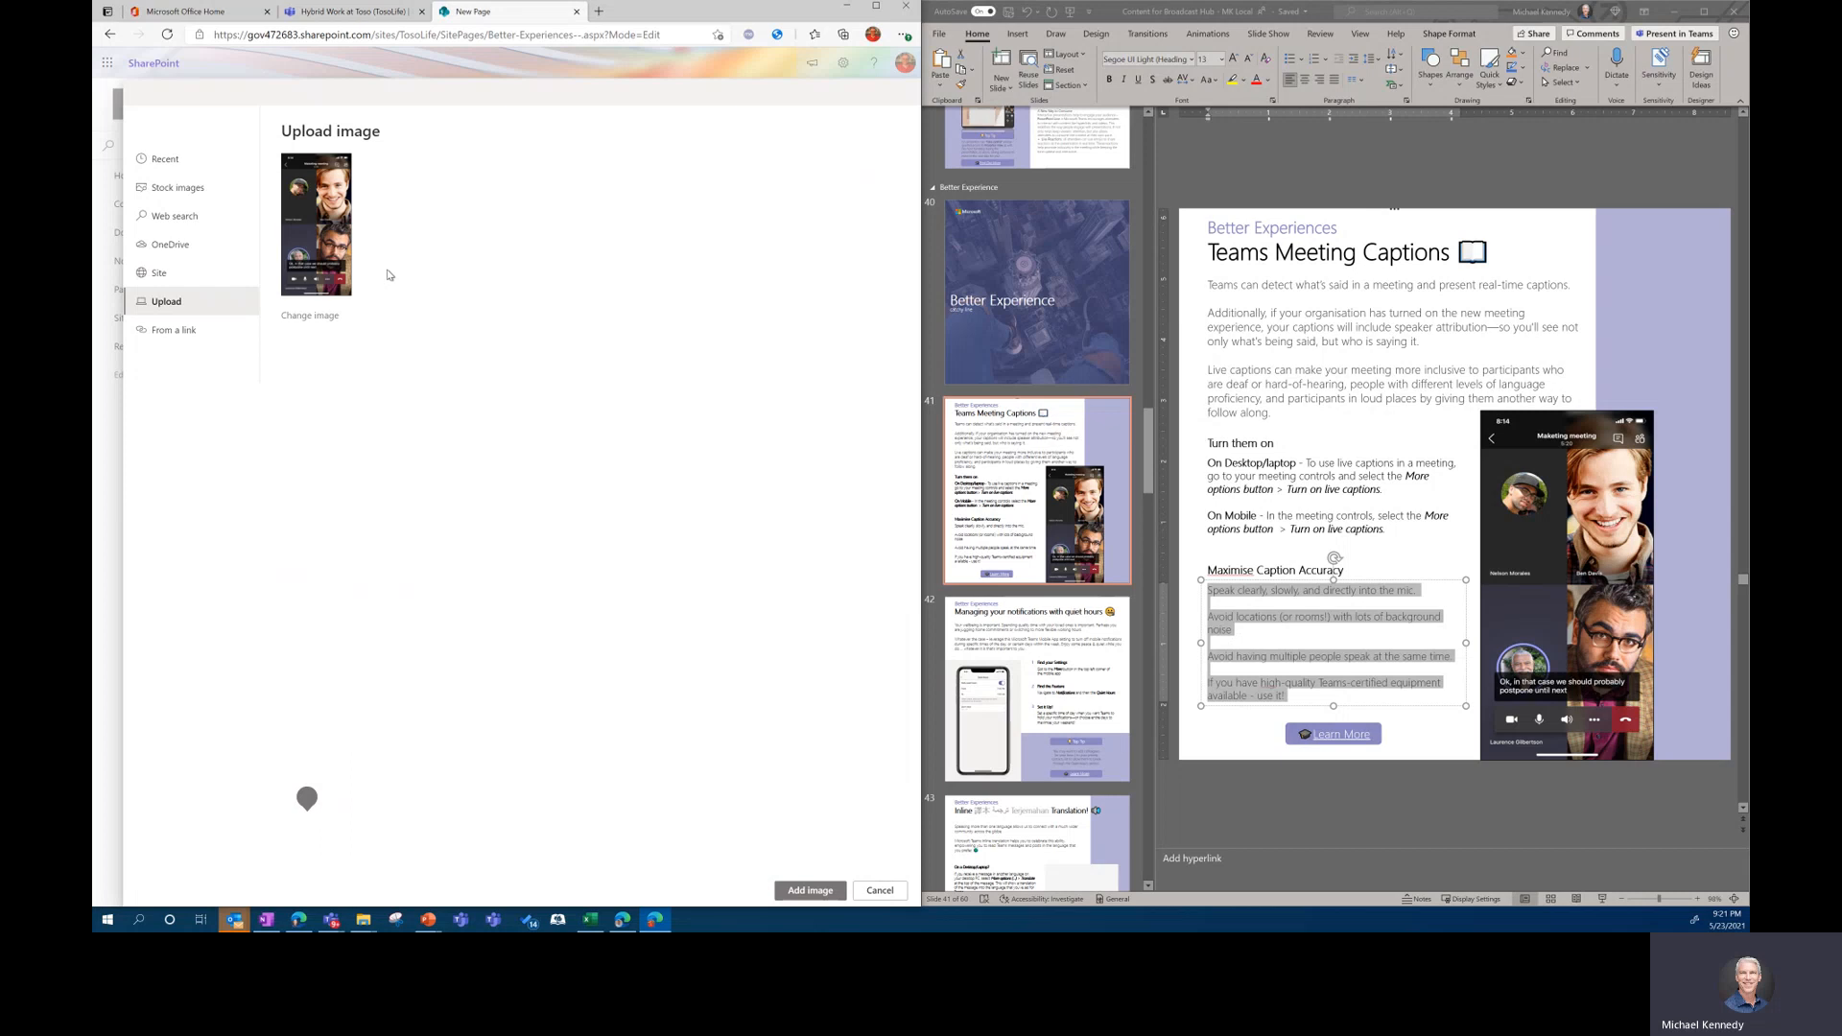
click(810, 891)
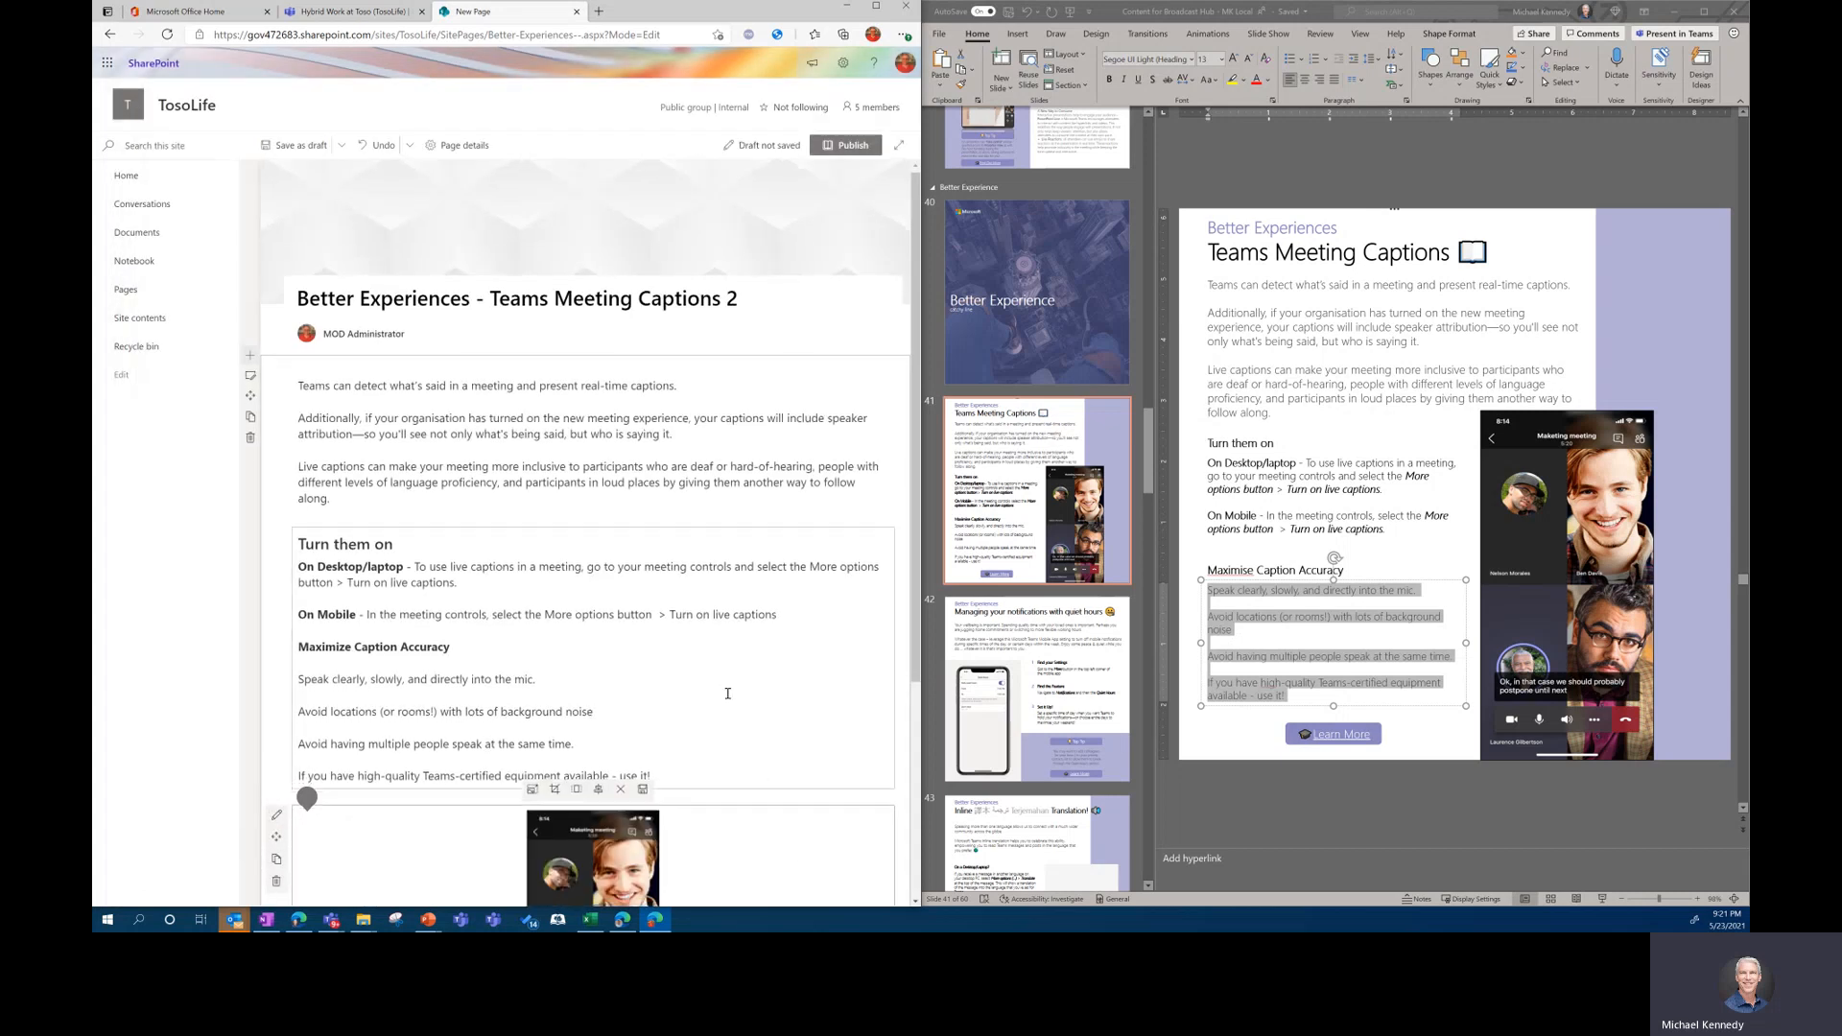
- Add a Button web part below the uploaded captions image
scroll(727, 692, down, 3)
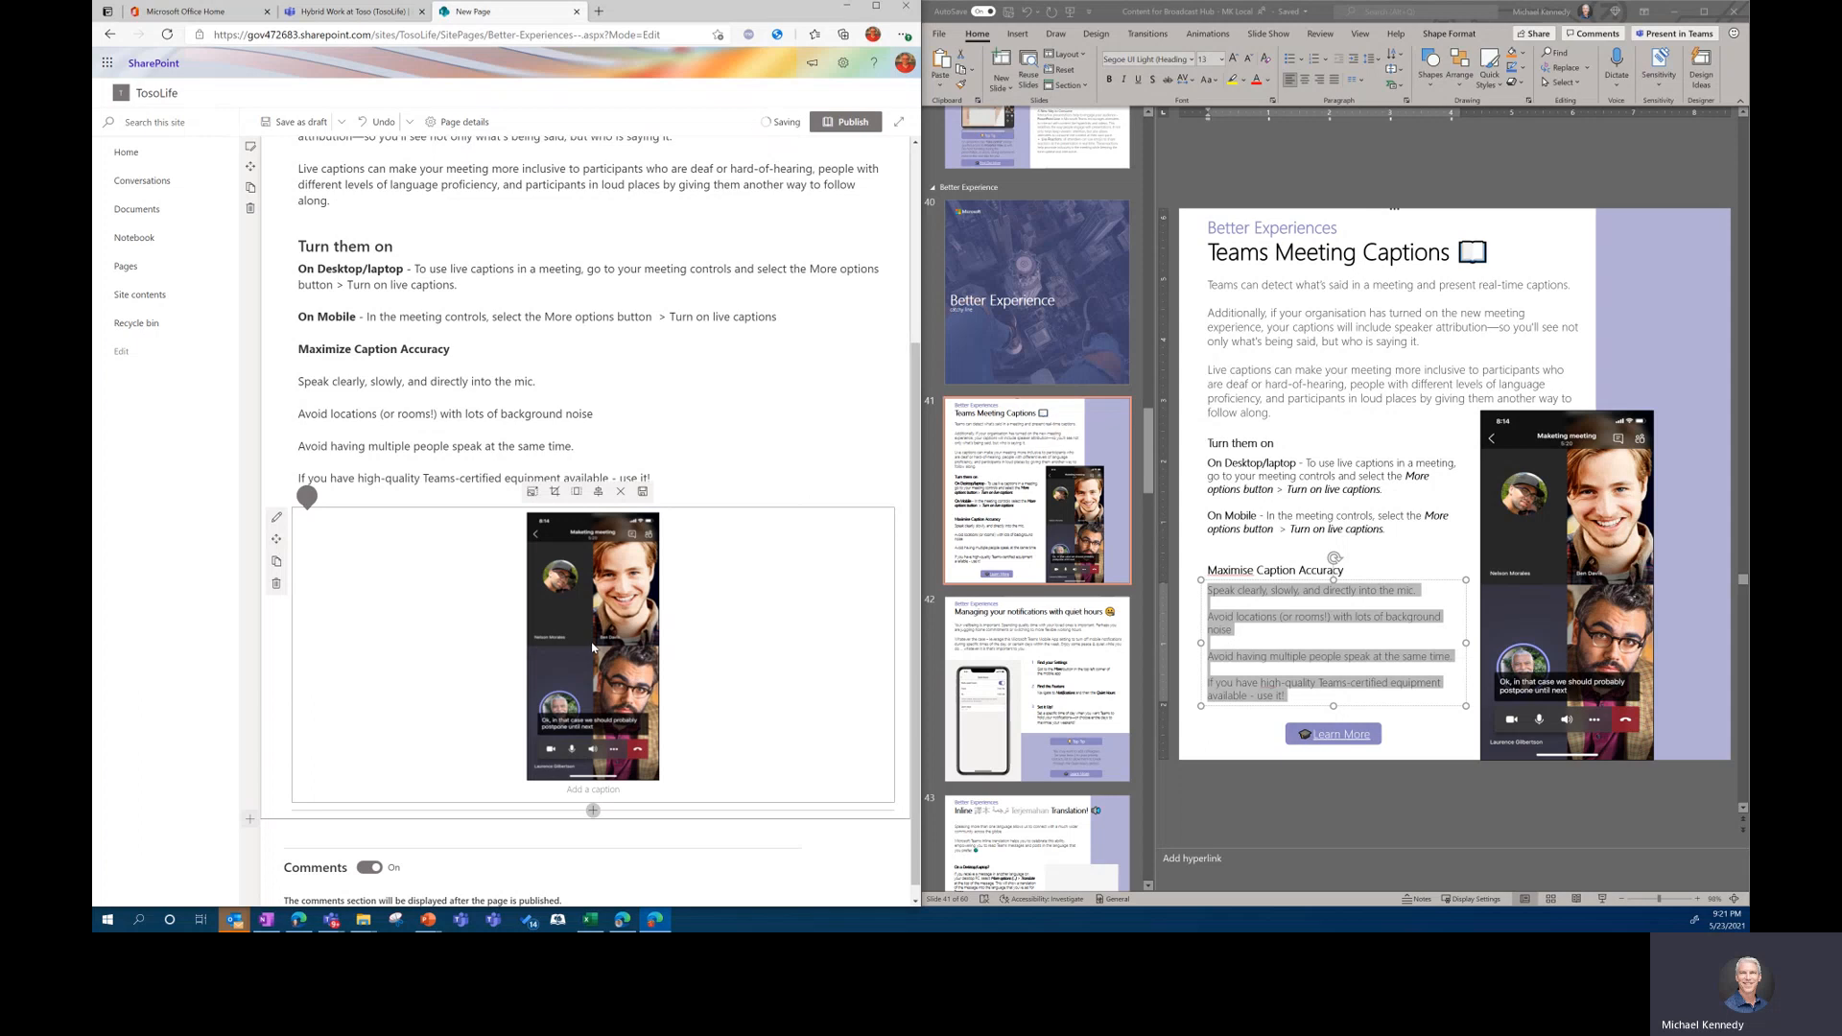
click(592, 796)
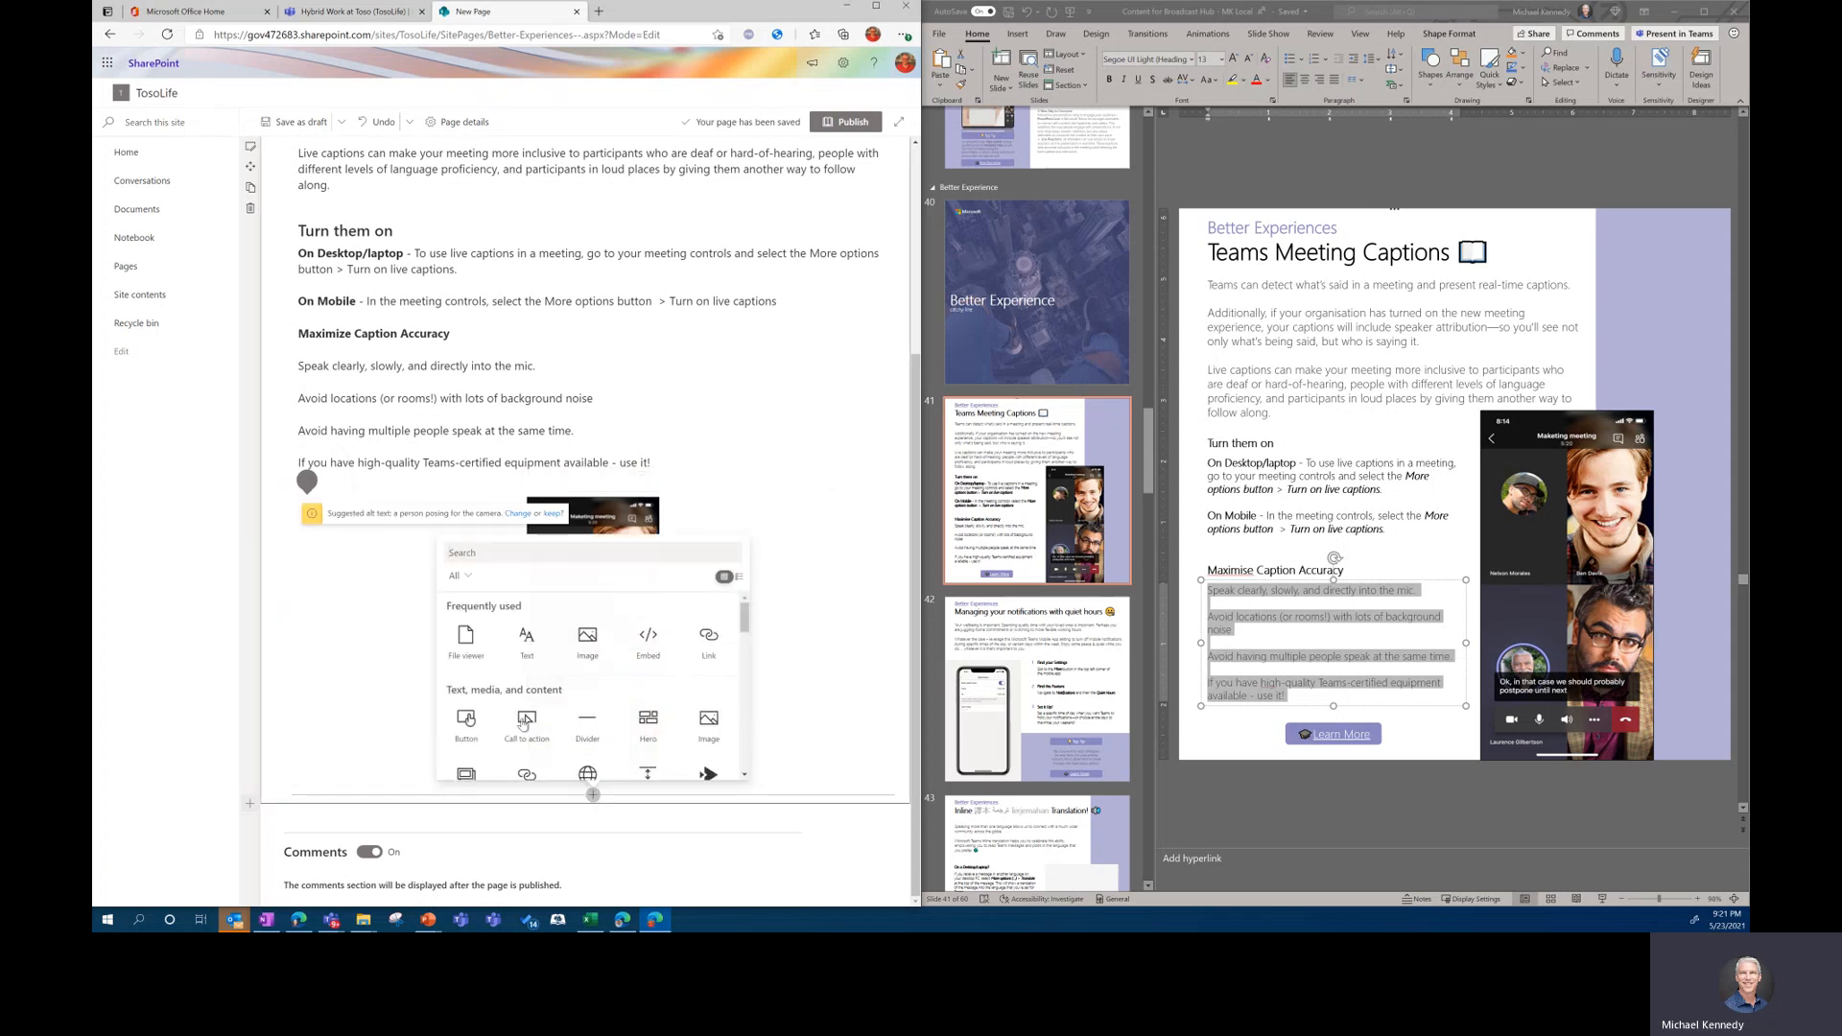
click(467, 722)
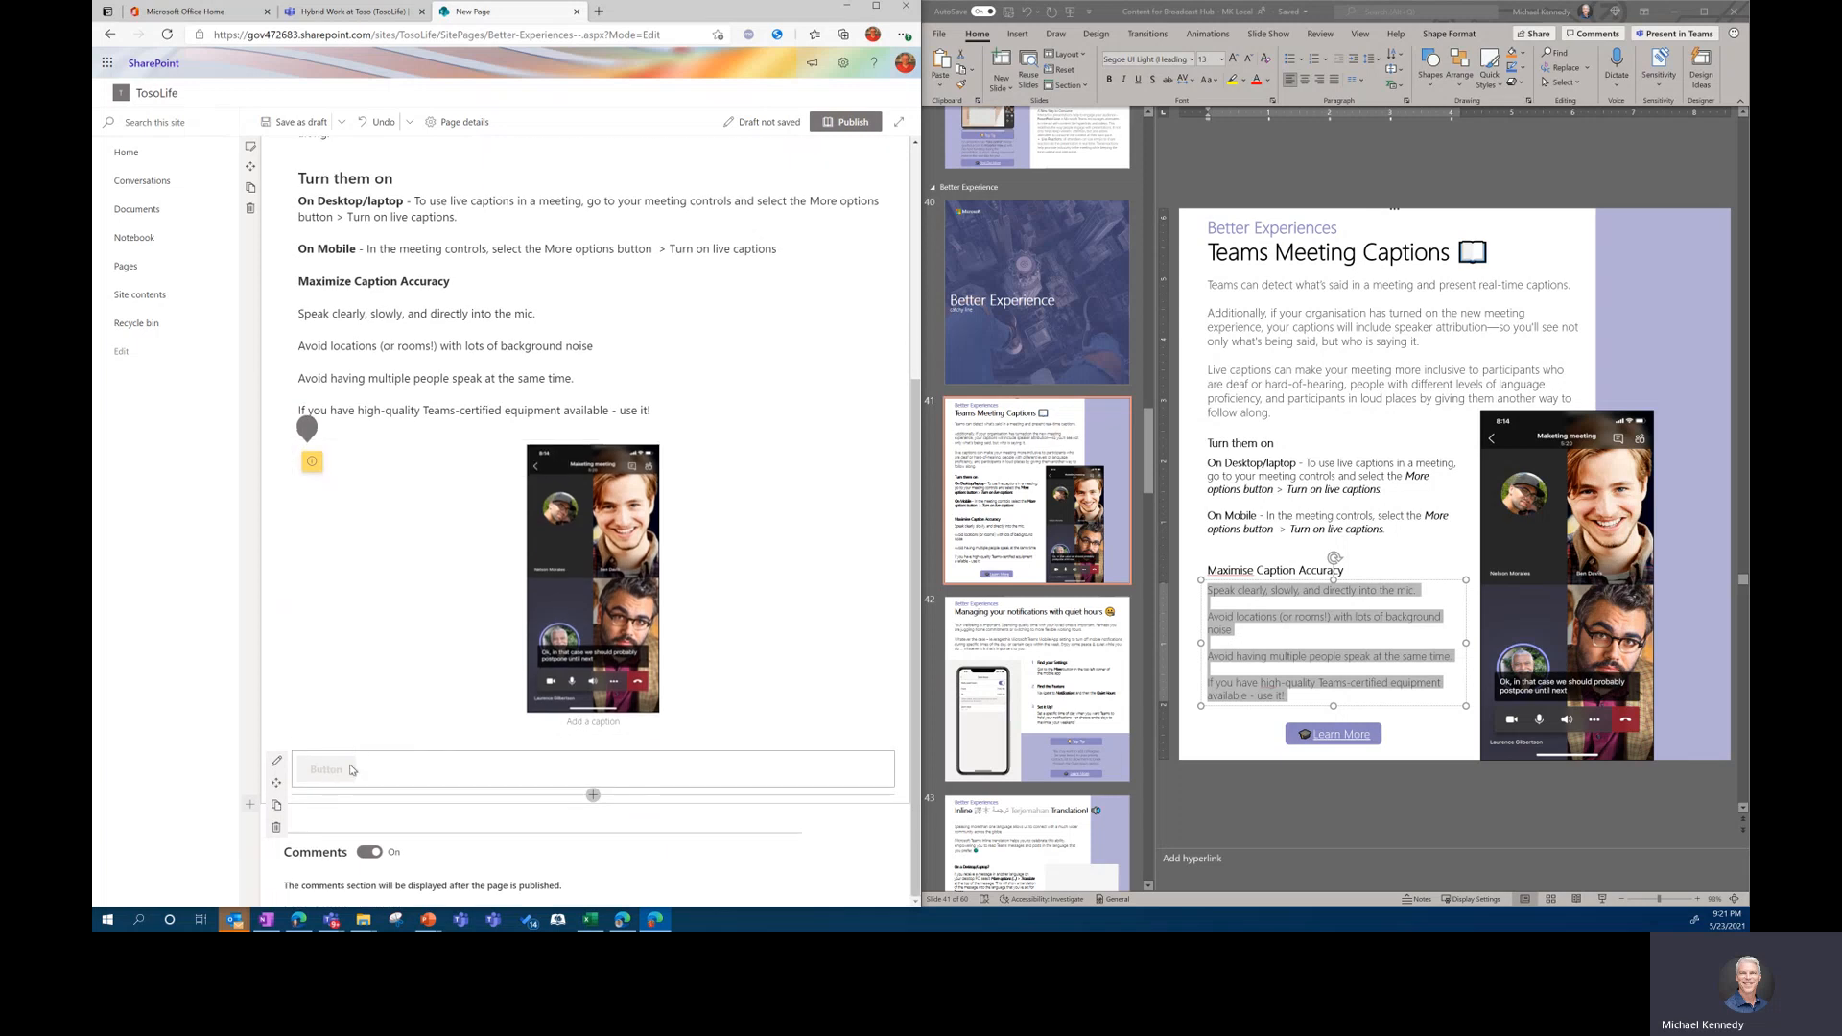
- Label the new button "Learn More", preceded by the graduation cap emoji
click(277, 761)
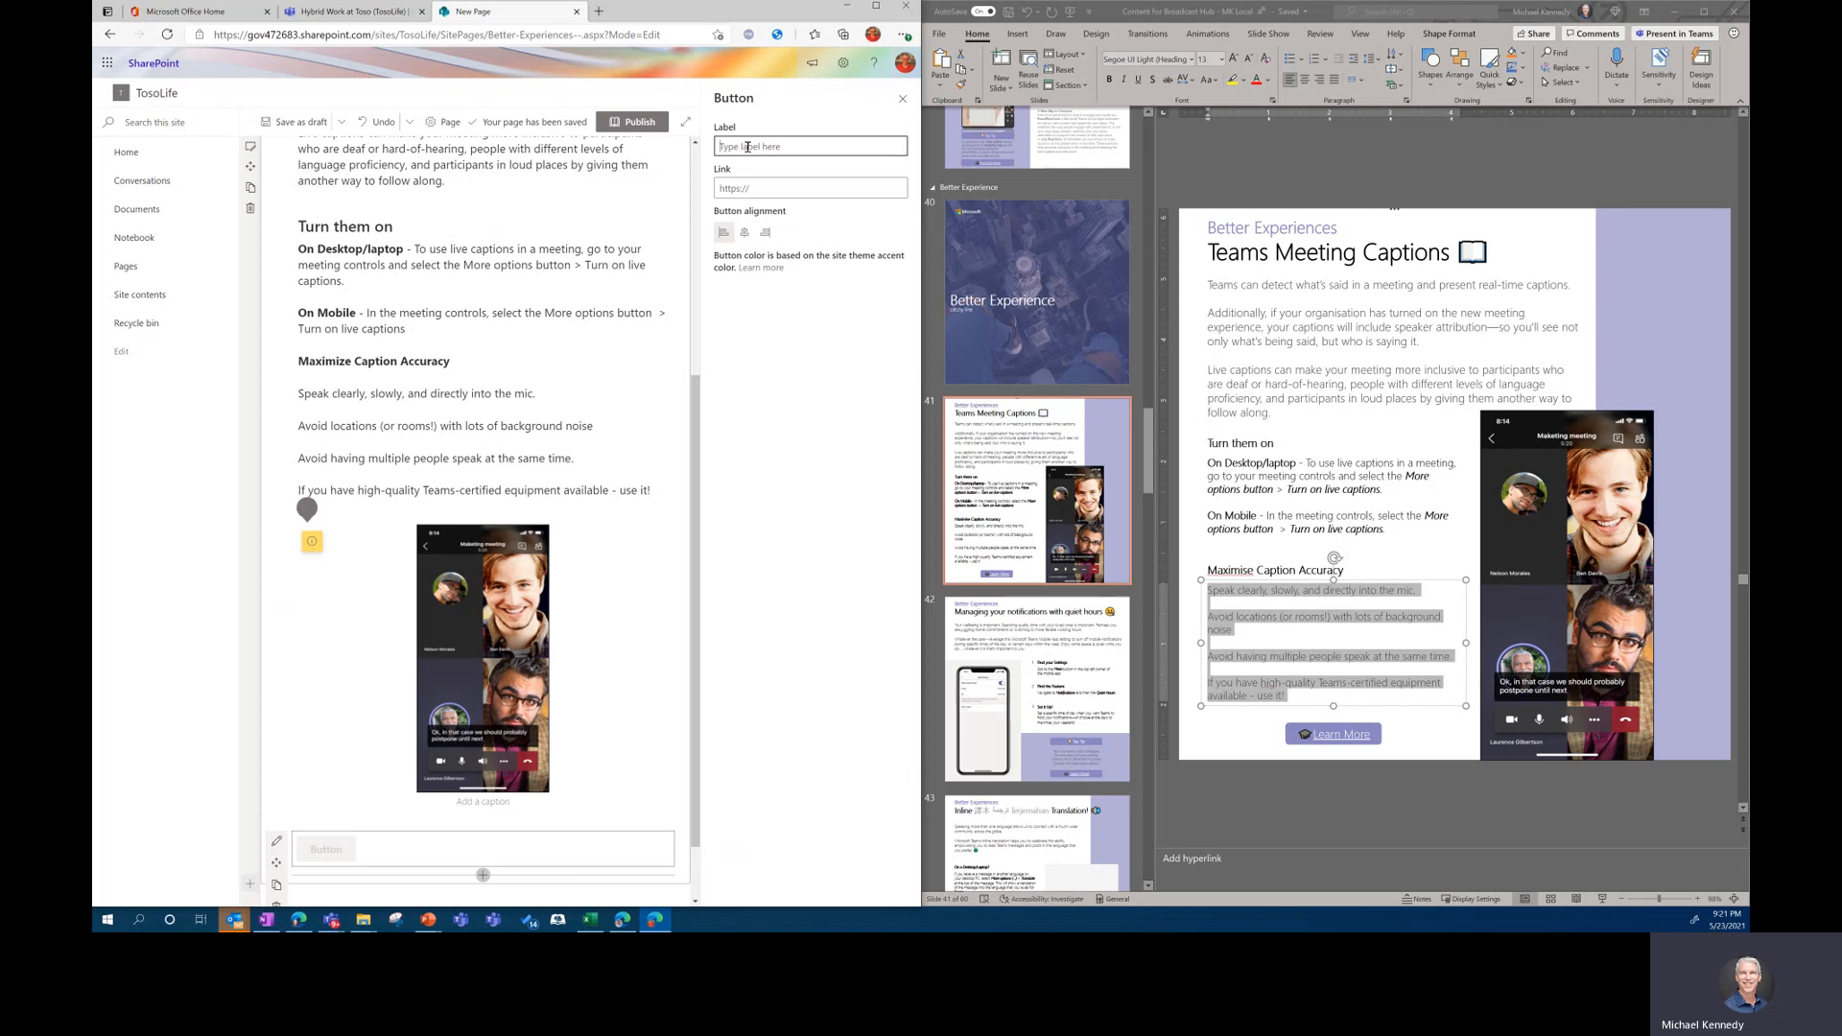
key(super+period)
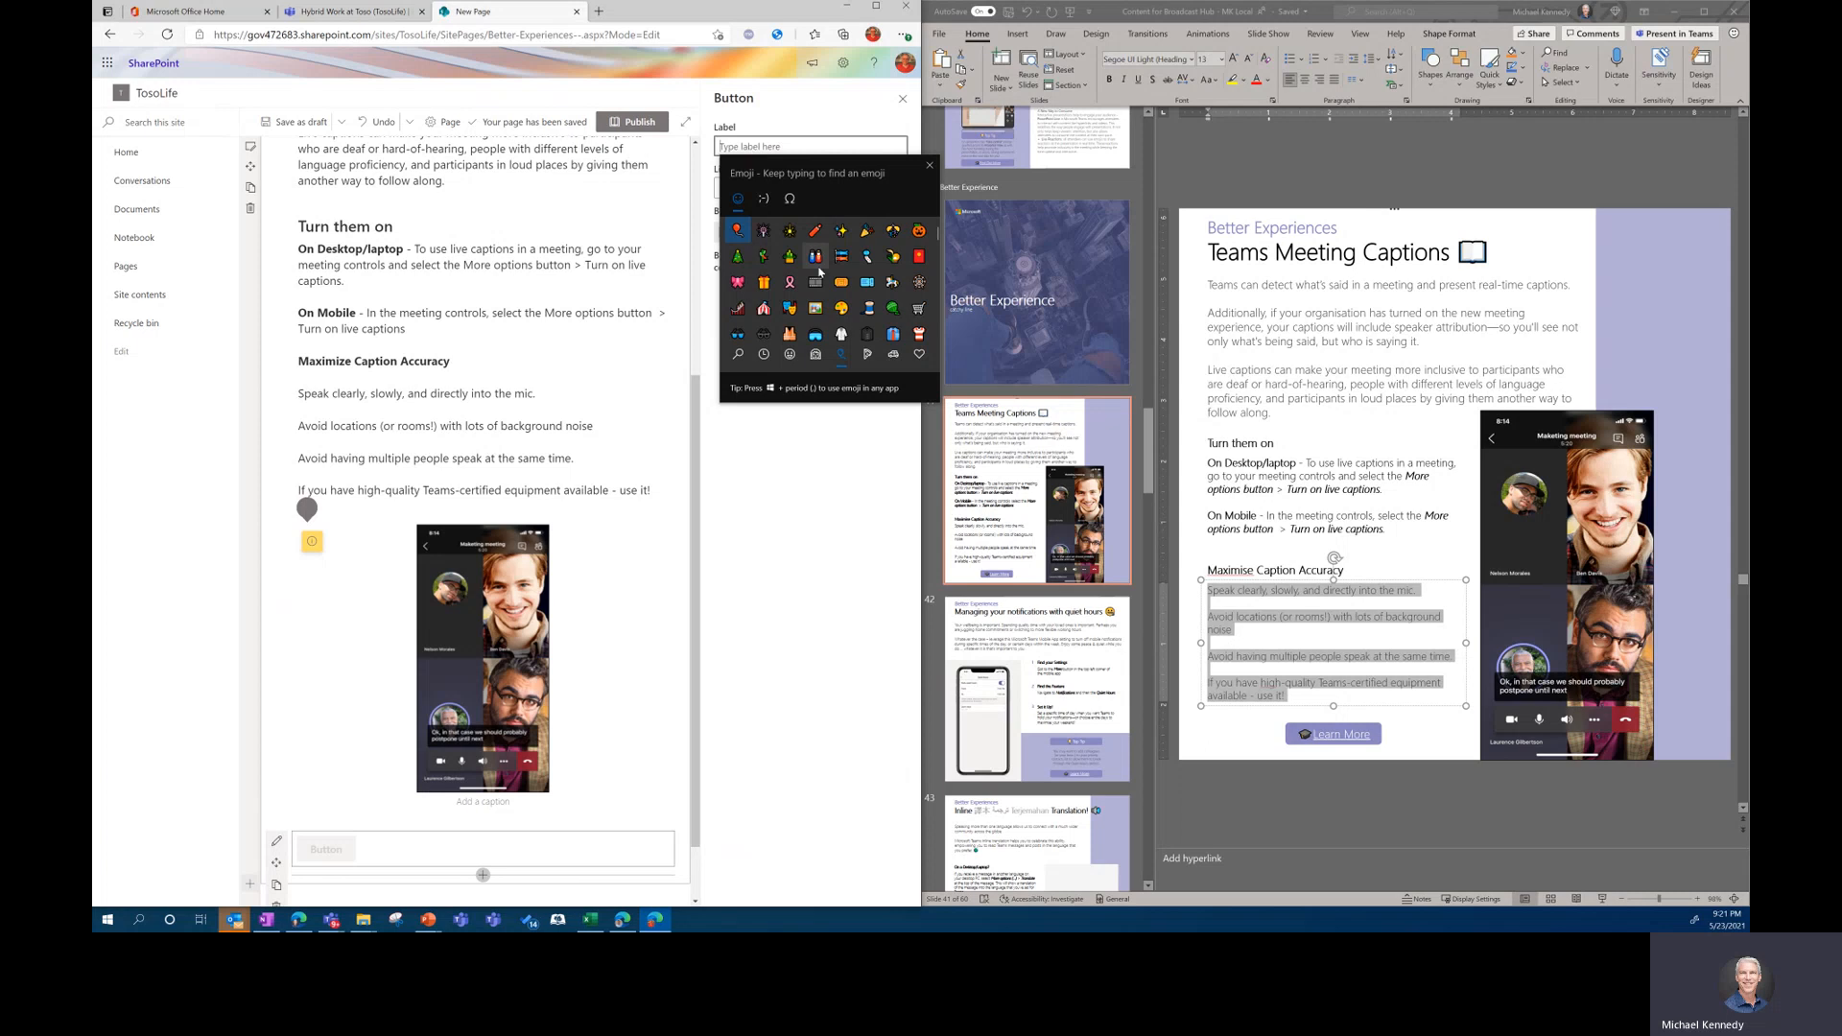
click(763, 355)
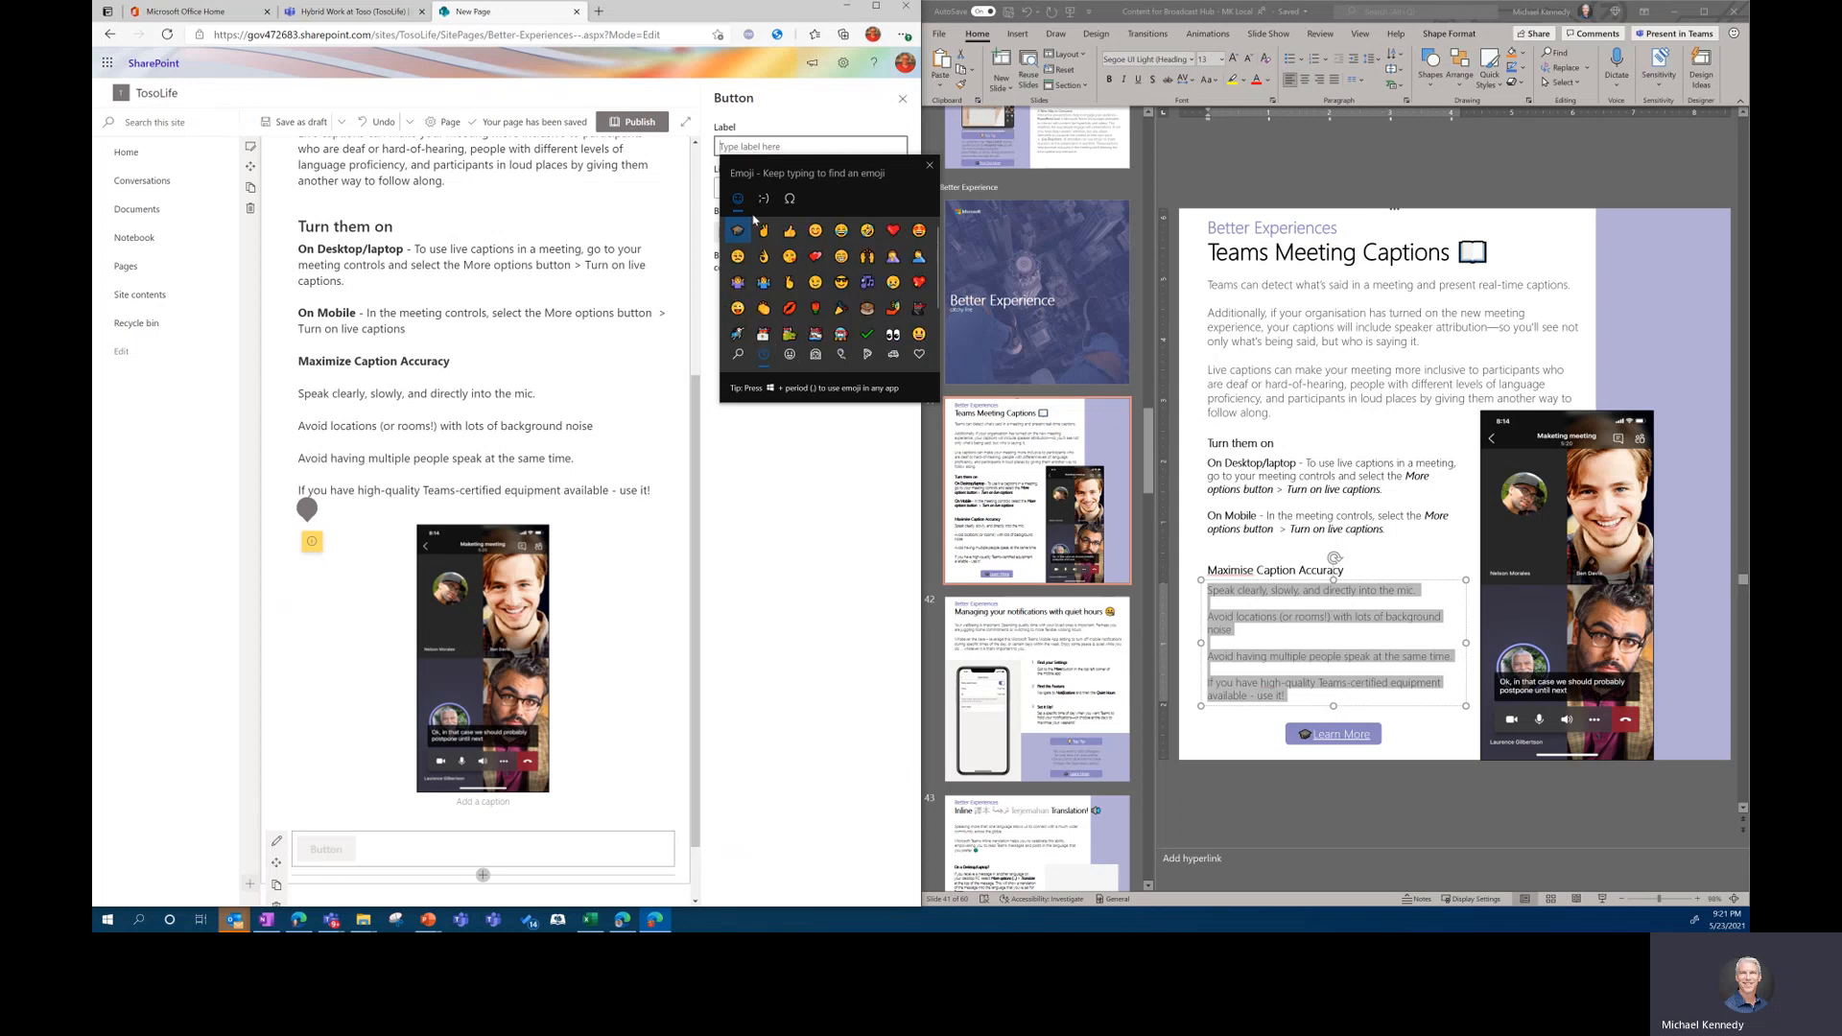
click(737, 232)
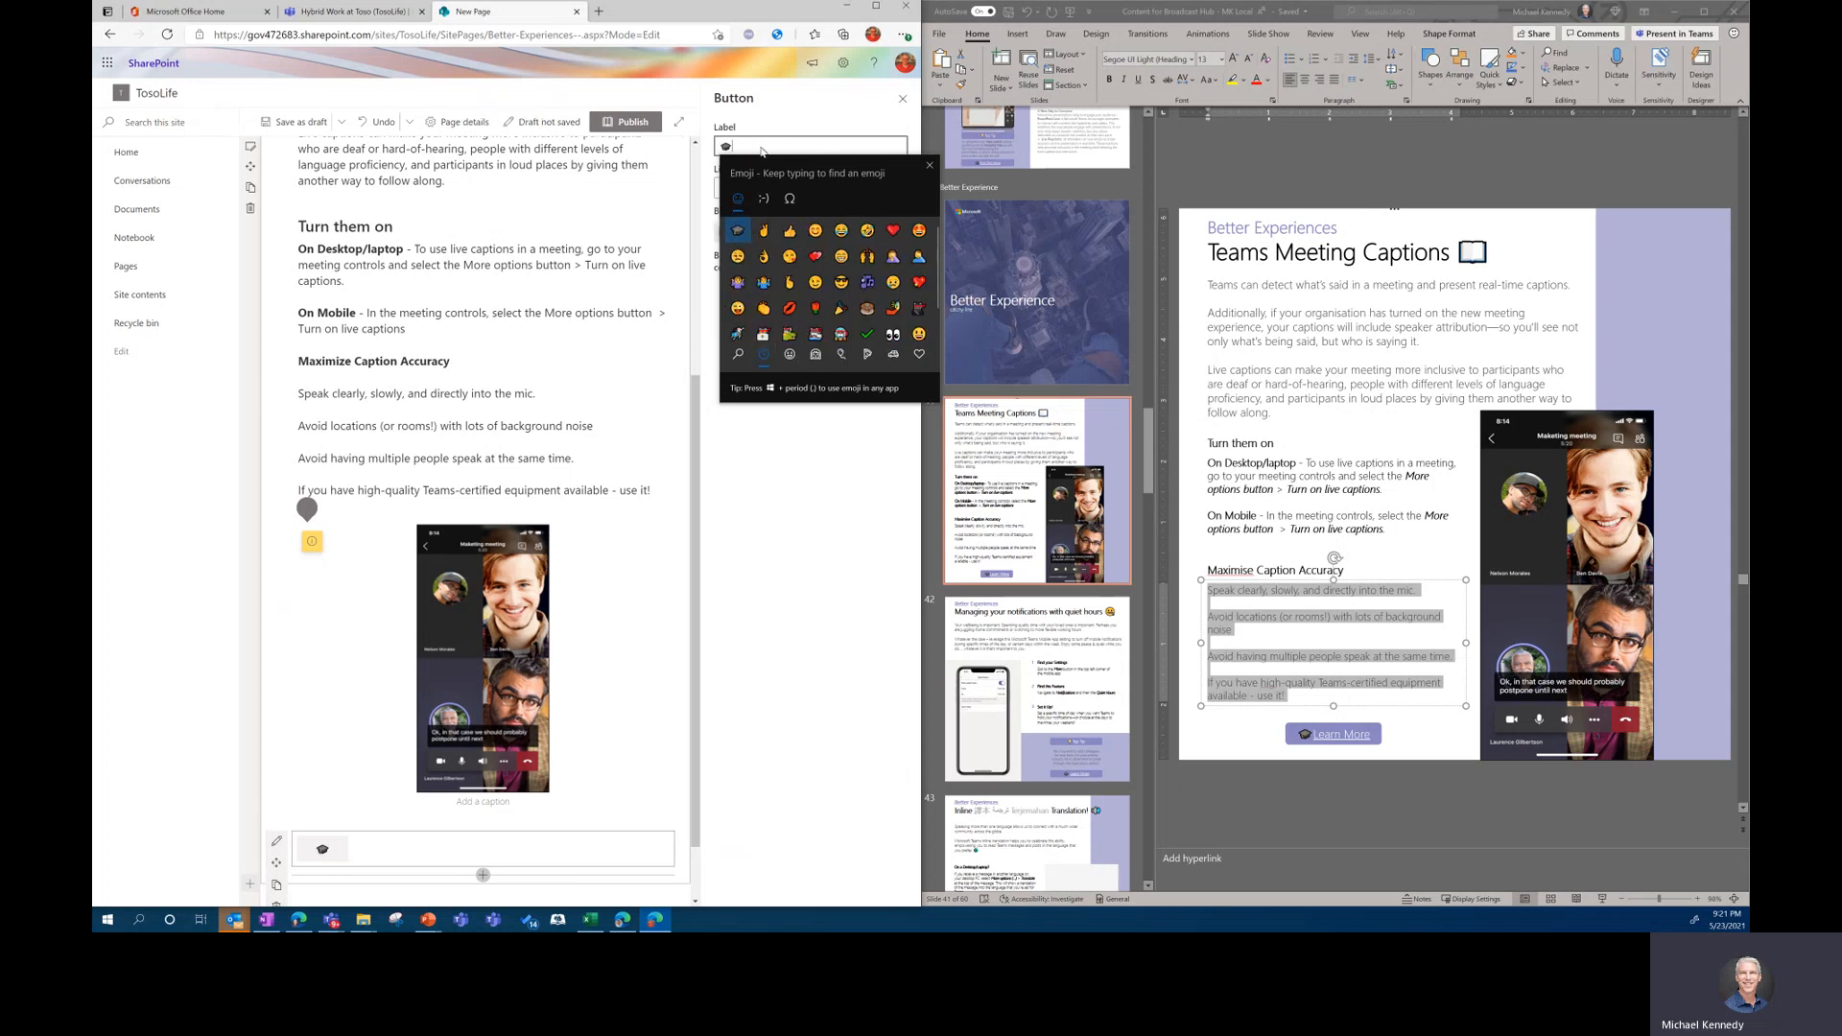
text(Learn M)
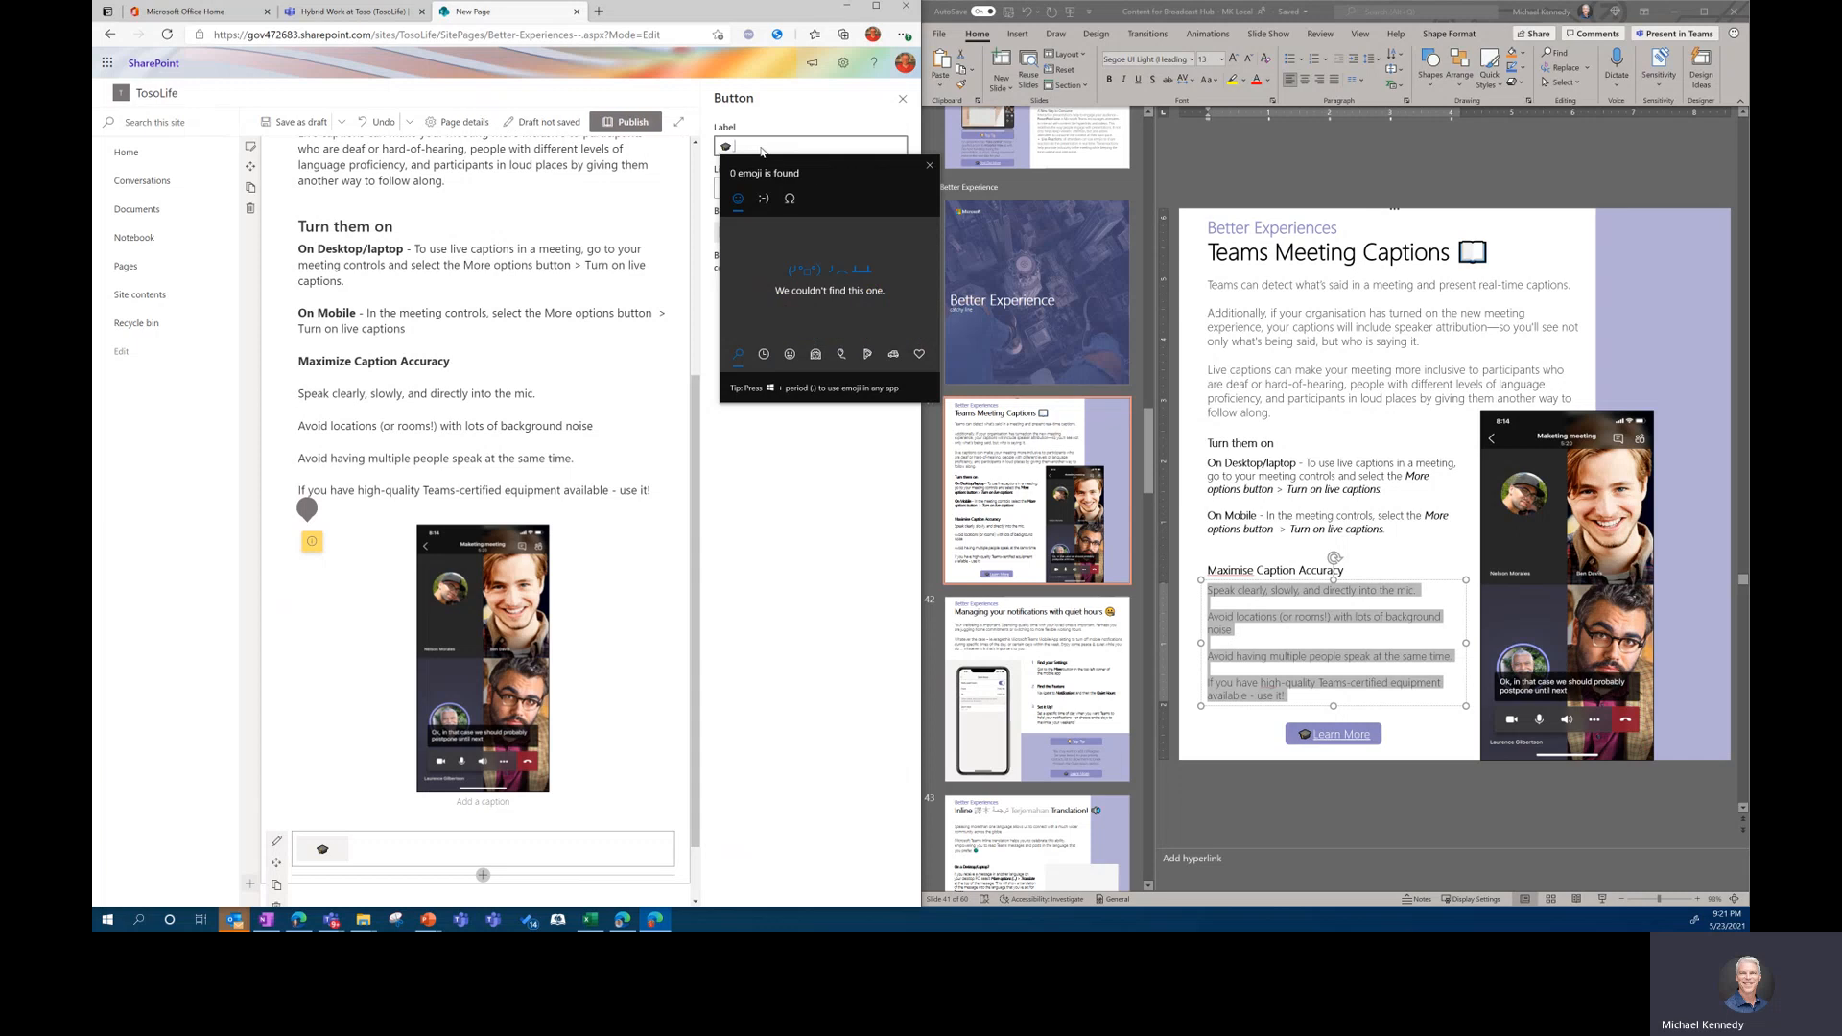
text(ore)
click(928, 164)
- Copy the link from the slide's Learn More button into the page button's link and centre the button
click(782, 187)
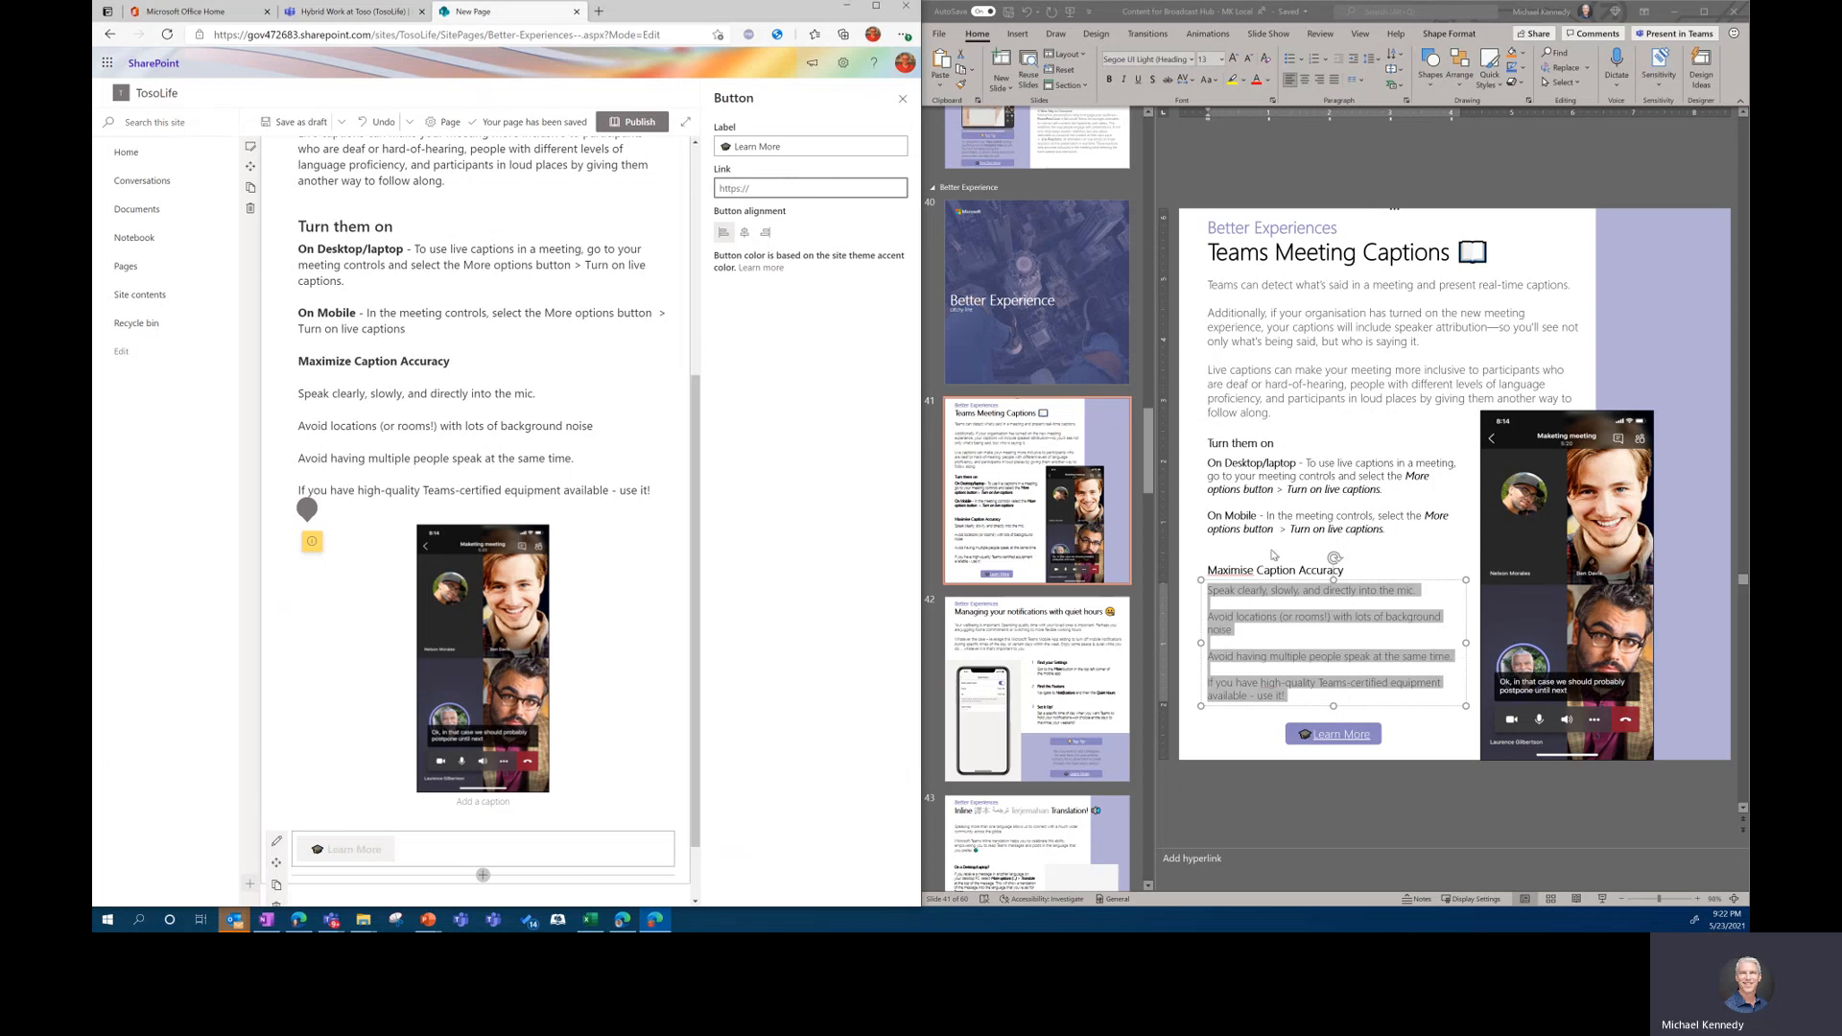
click(1404, 742)
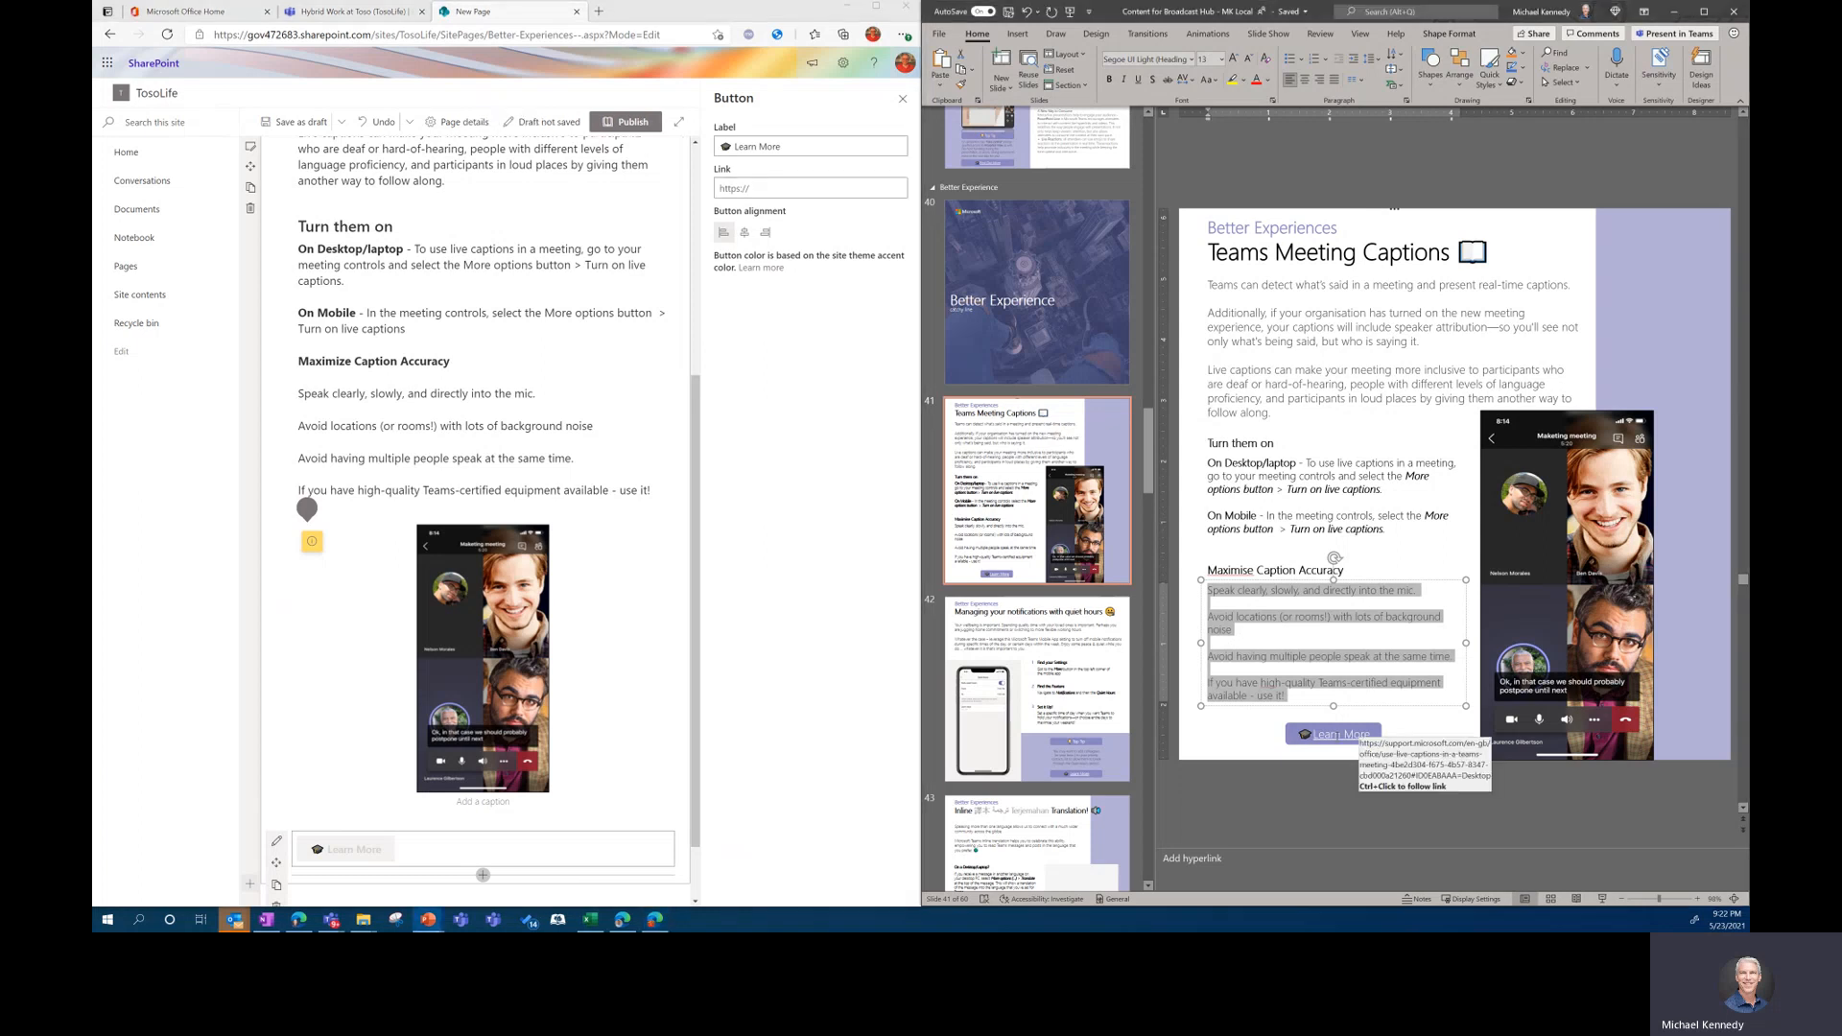
right_click(1336, 737)
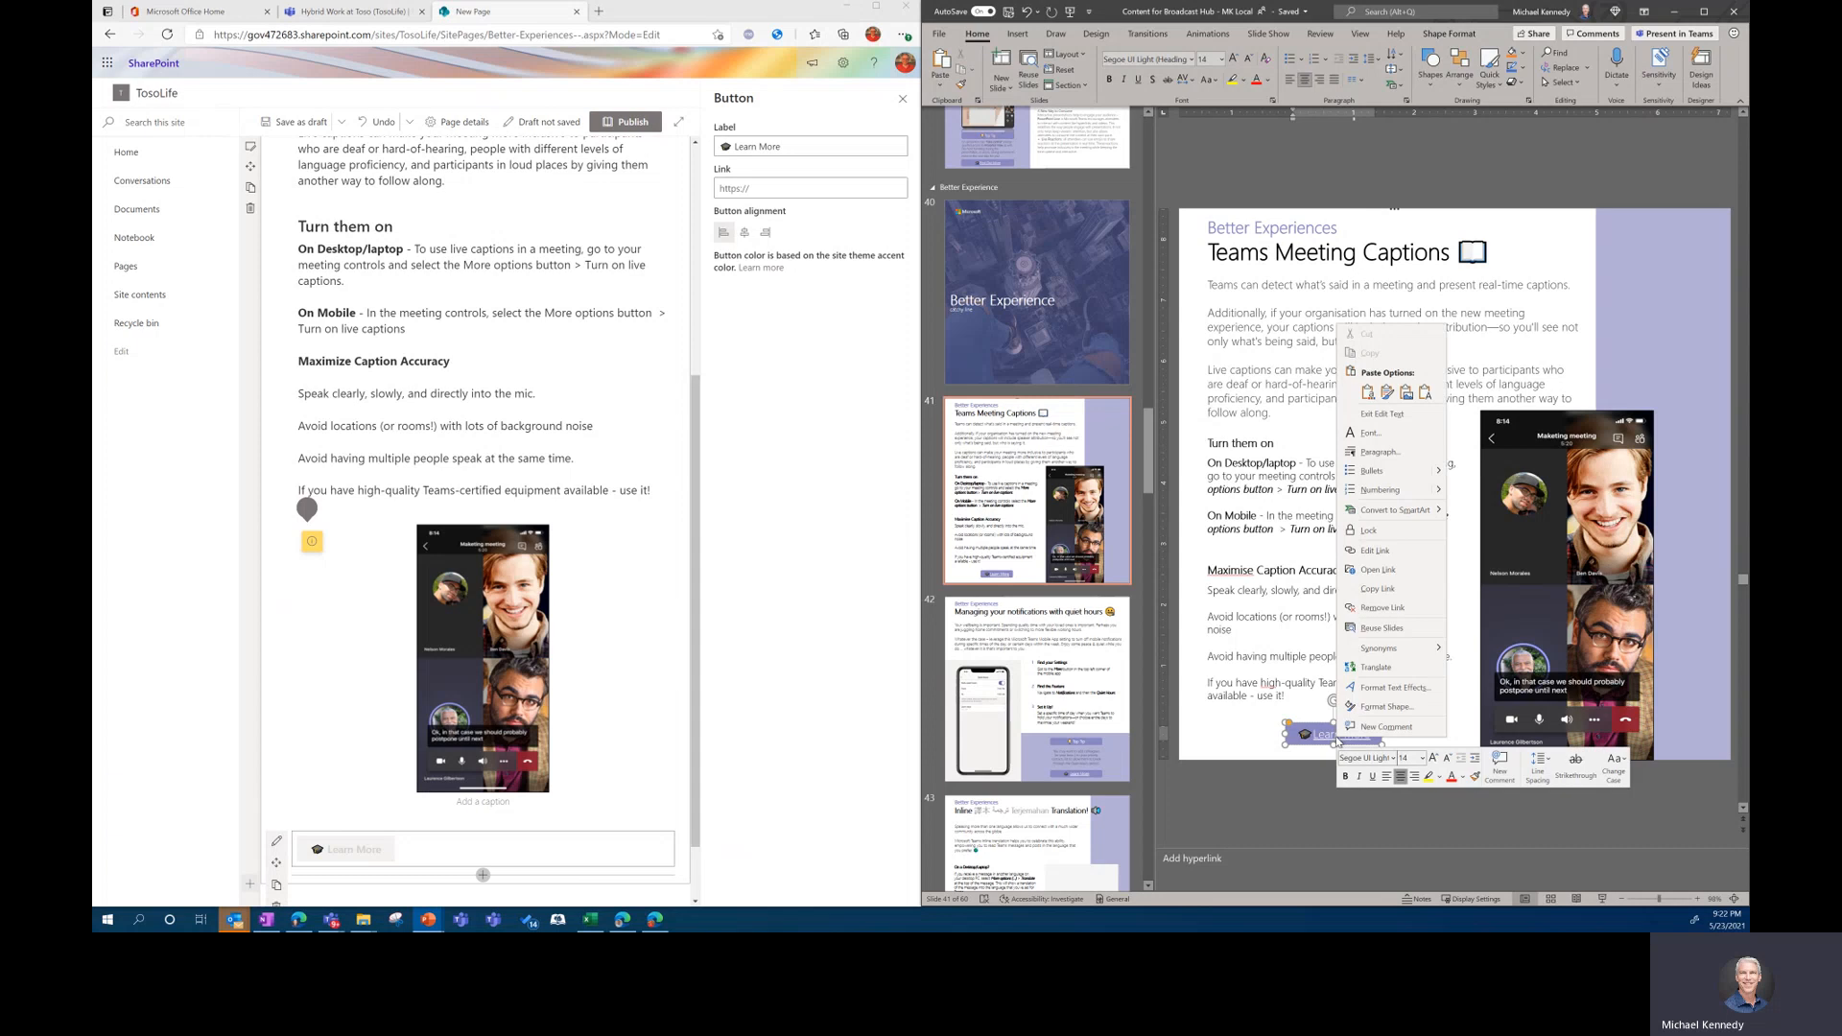
click(1380, 590)
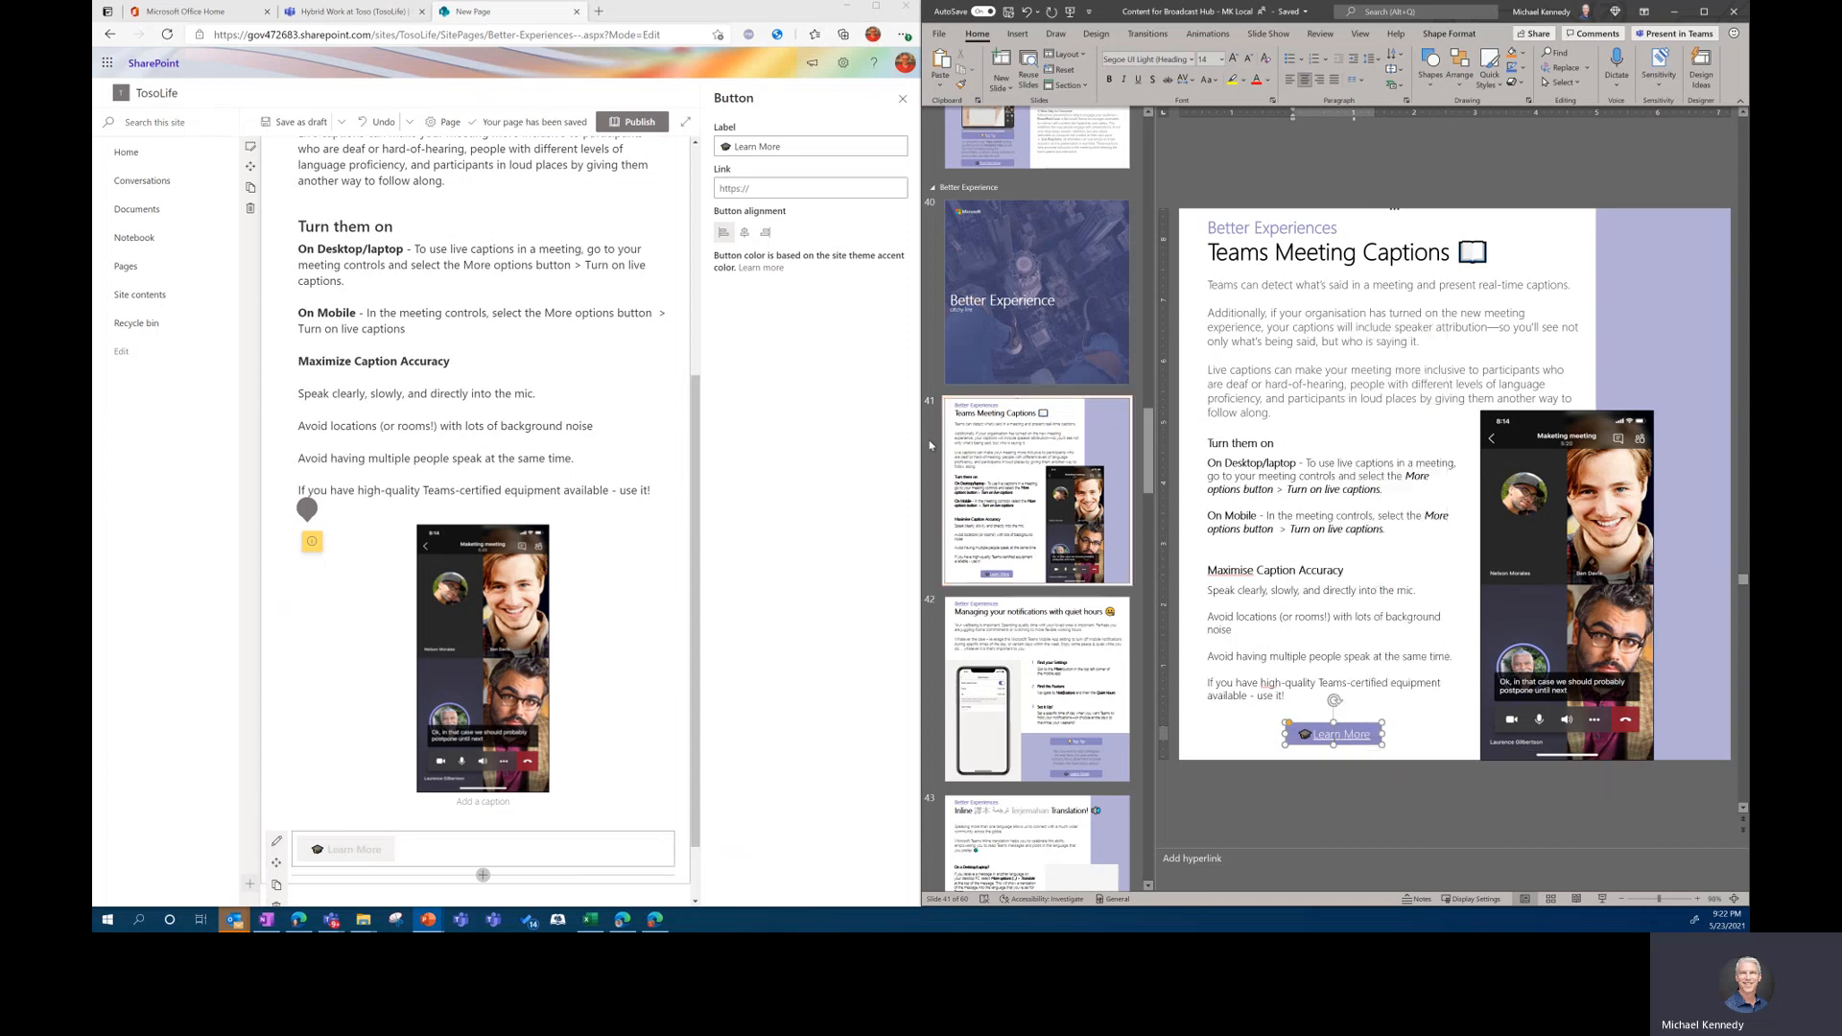
click(772, 190)
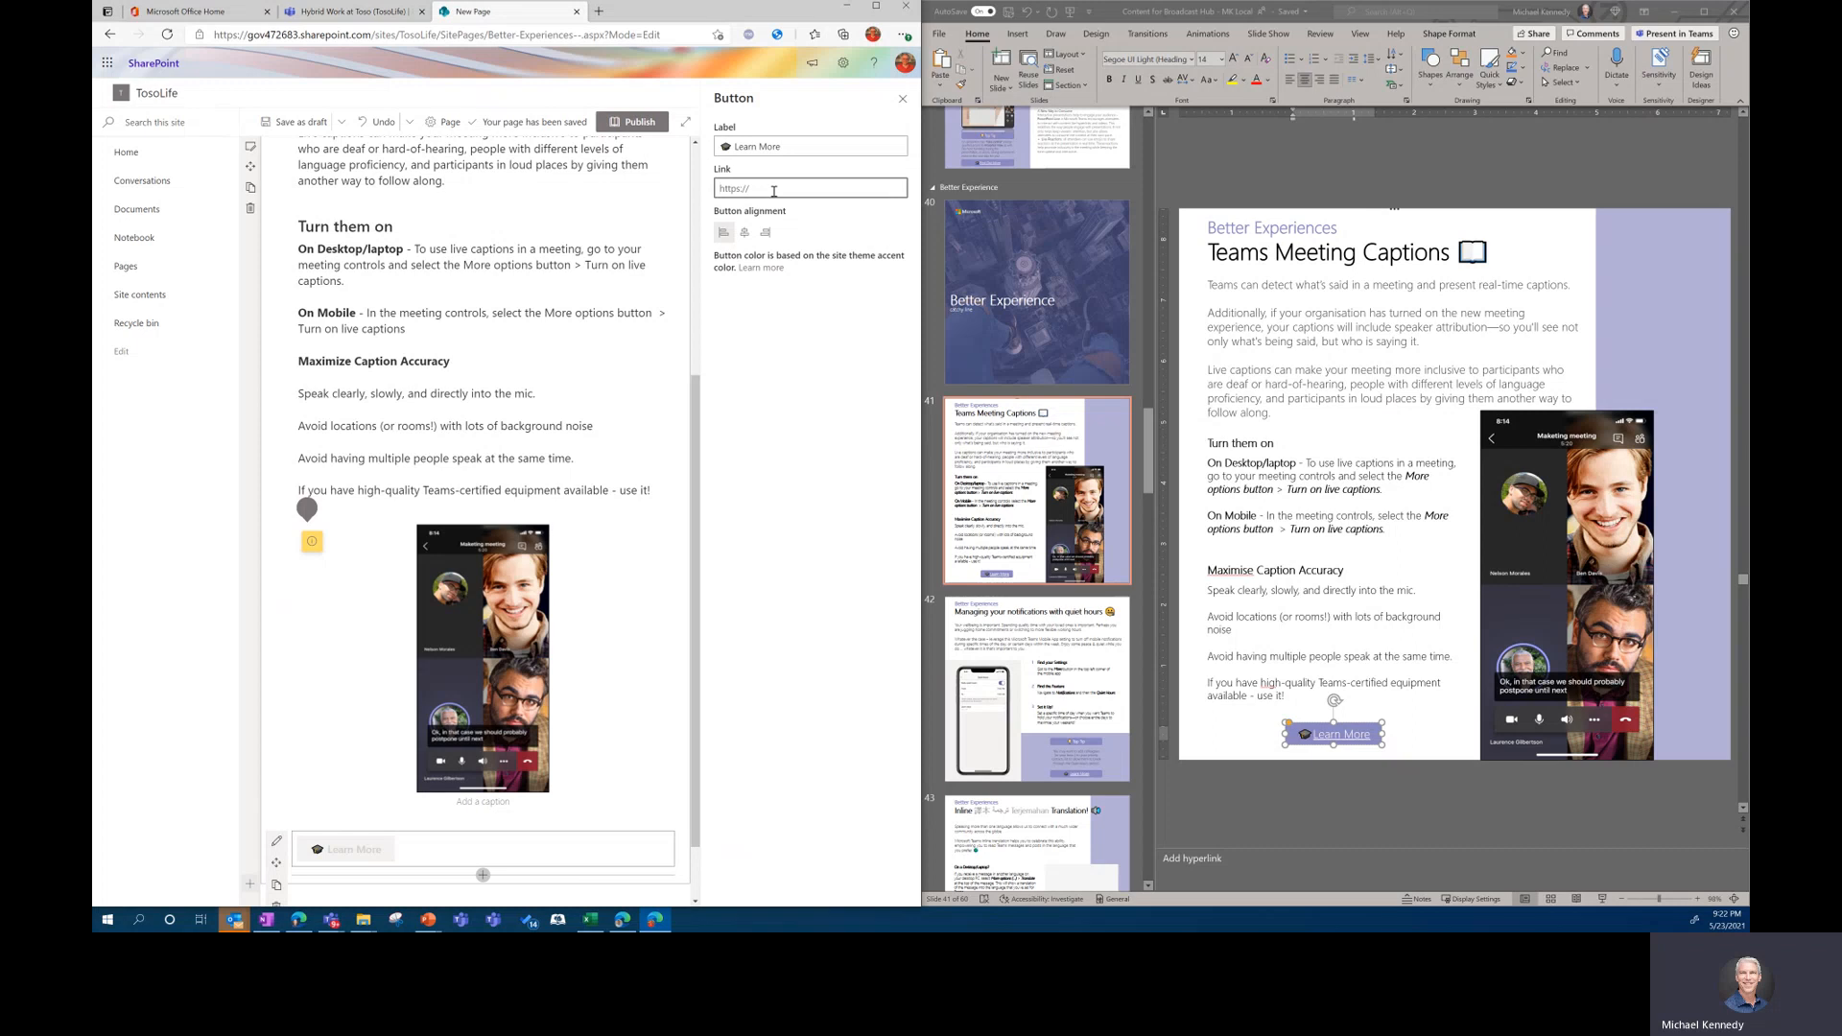
key(ctrl+v)
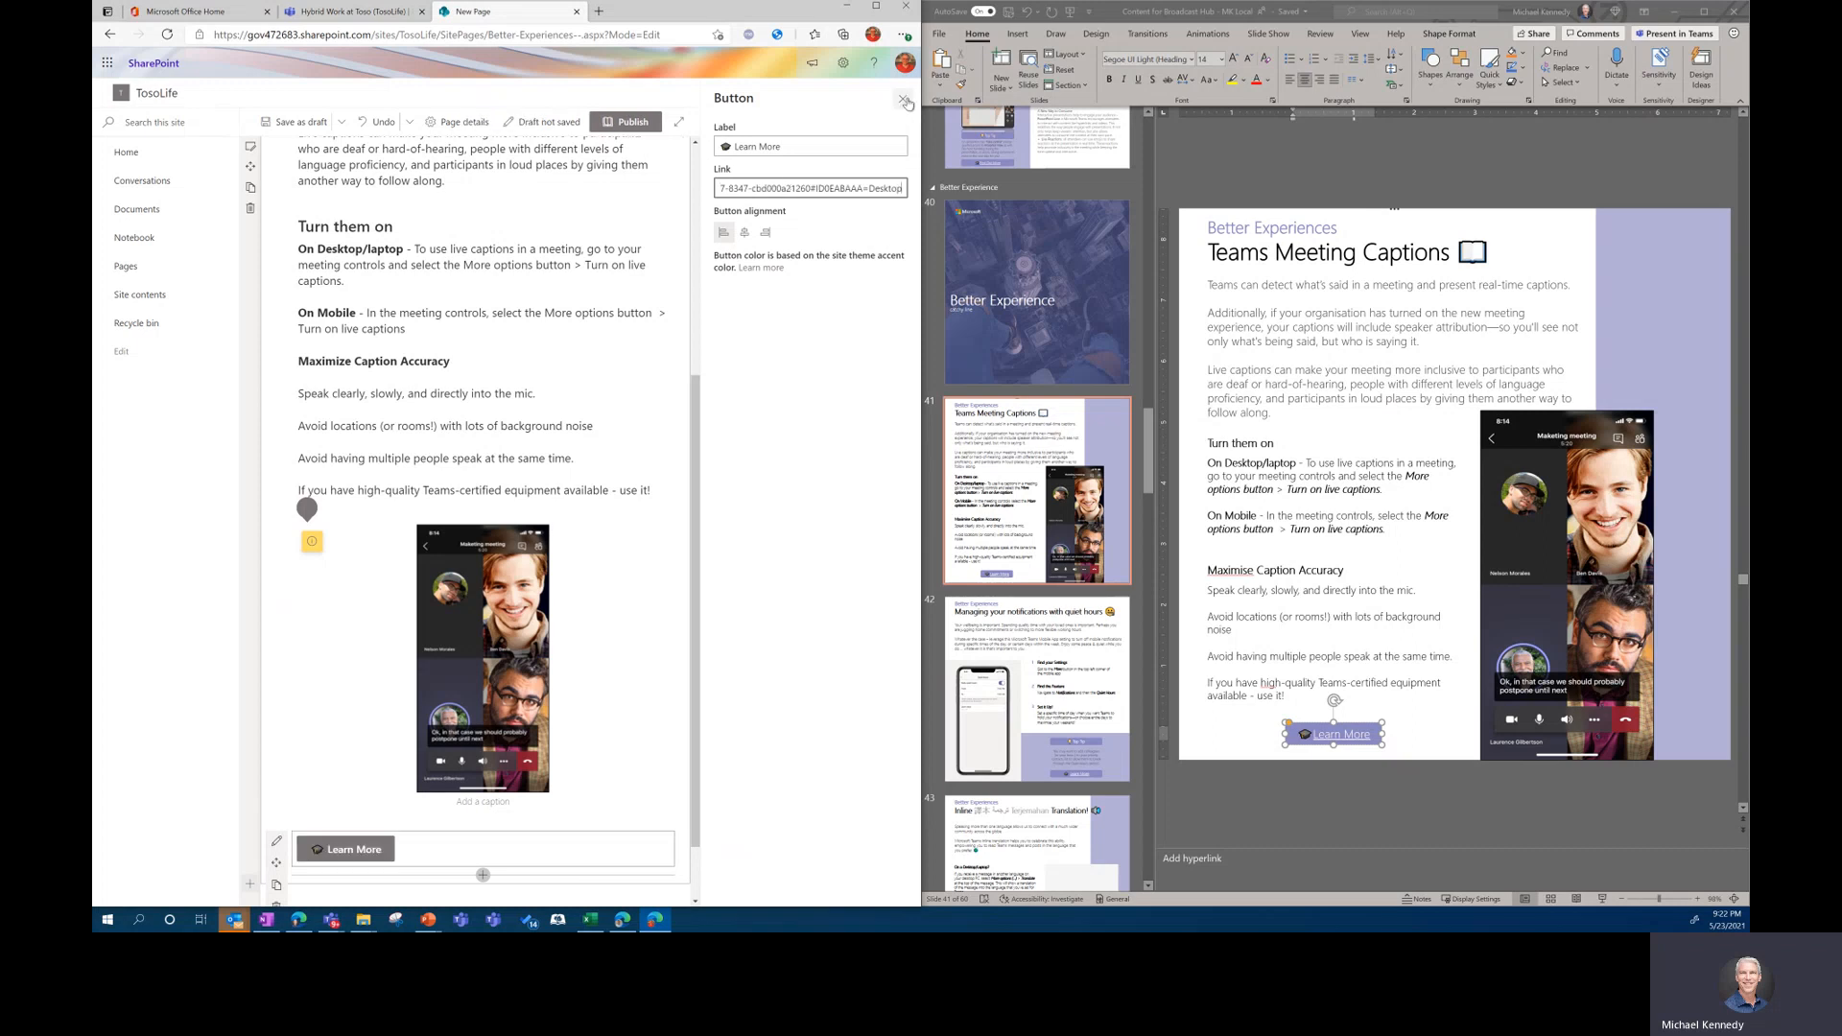
click(745, 234)
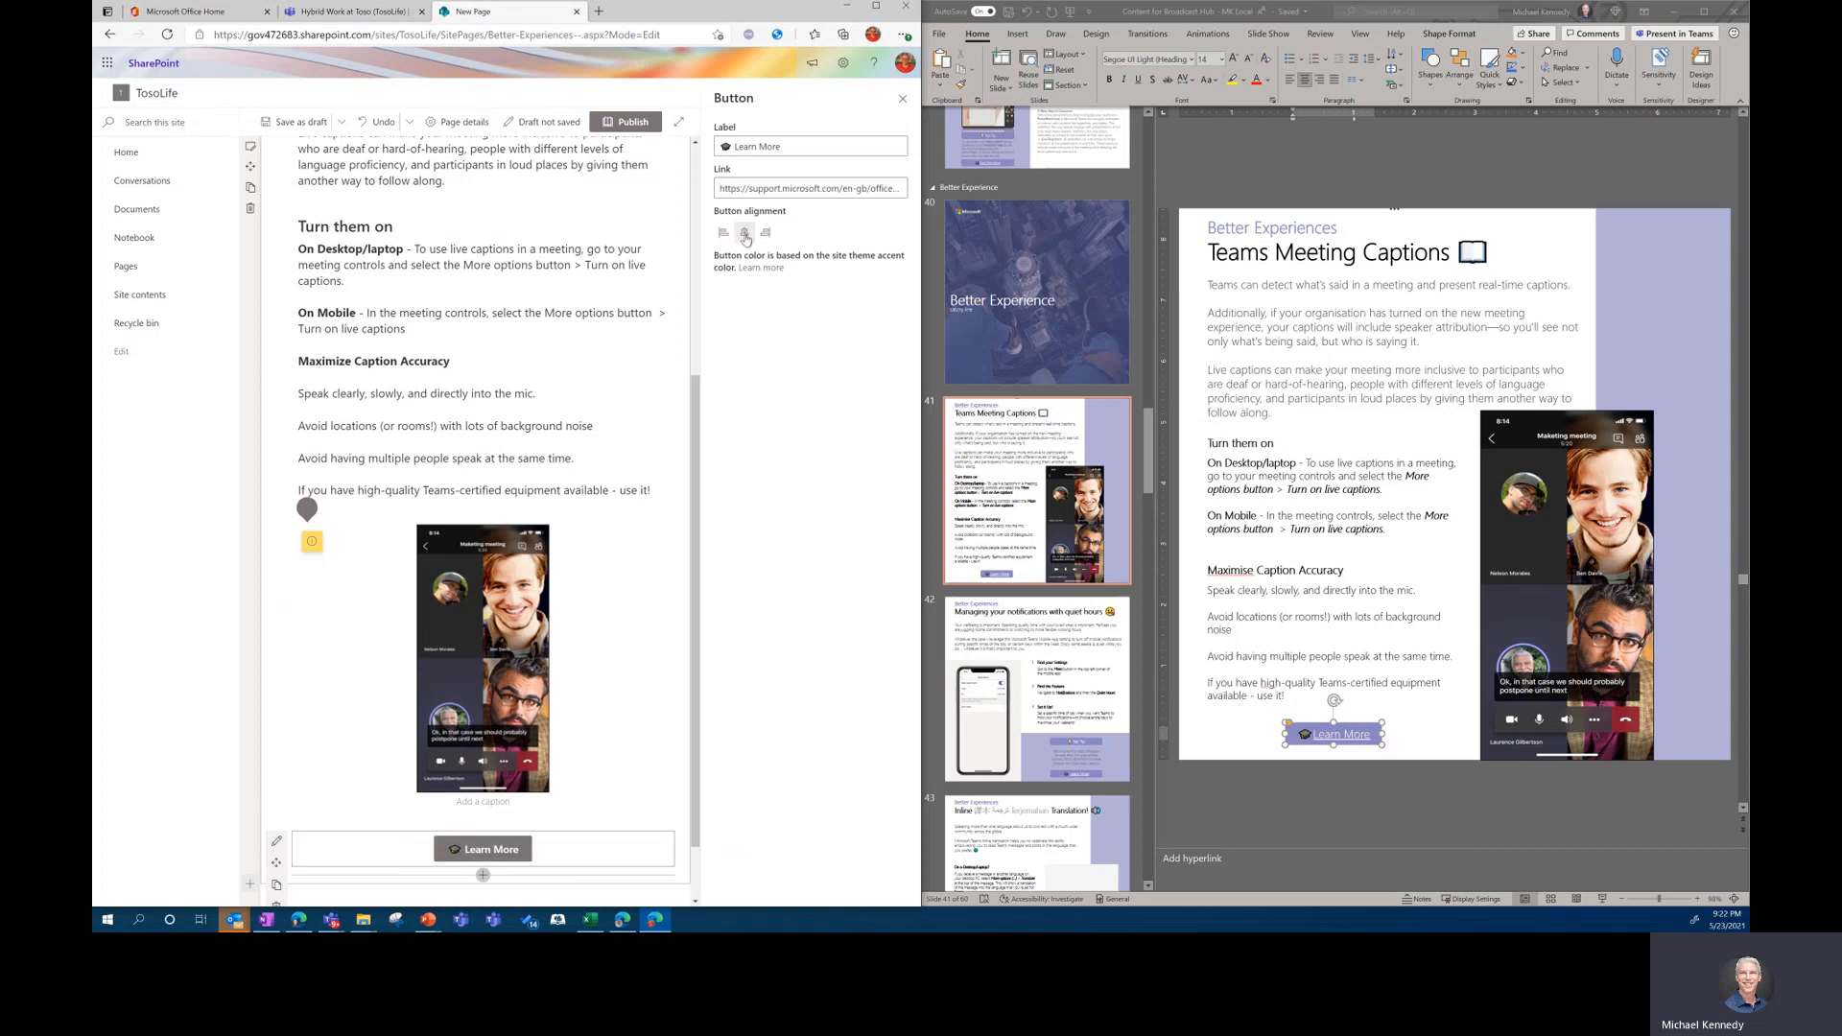
click(901, 99)
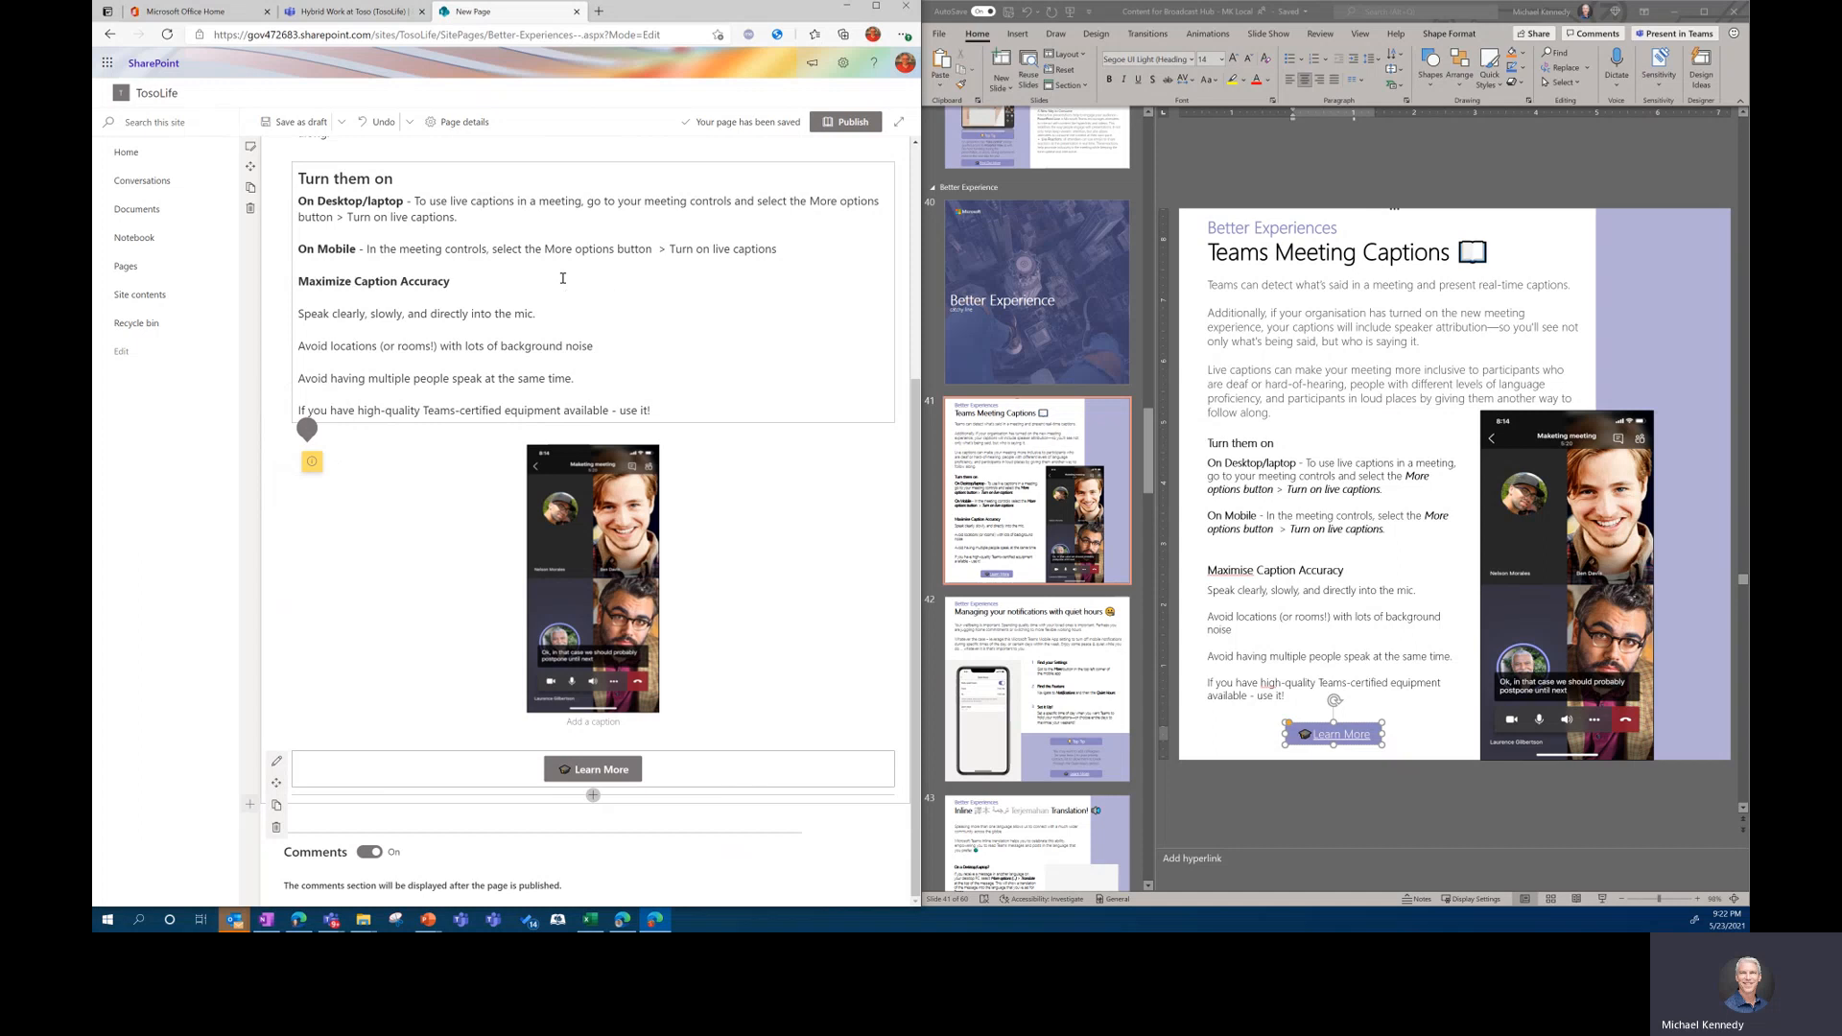
- Change the page section's layout to One-third right and move the captions image into its narrow column
scroll(563, 278, up, 3)
scroll(563, 280, down, 2)
scroll(566, 288, up, 2)
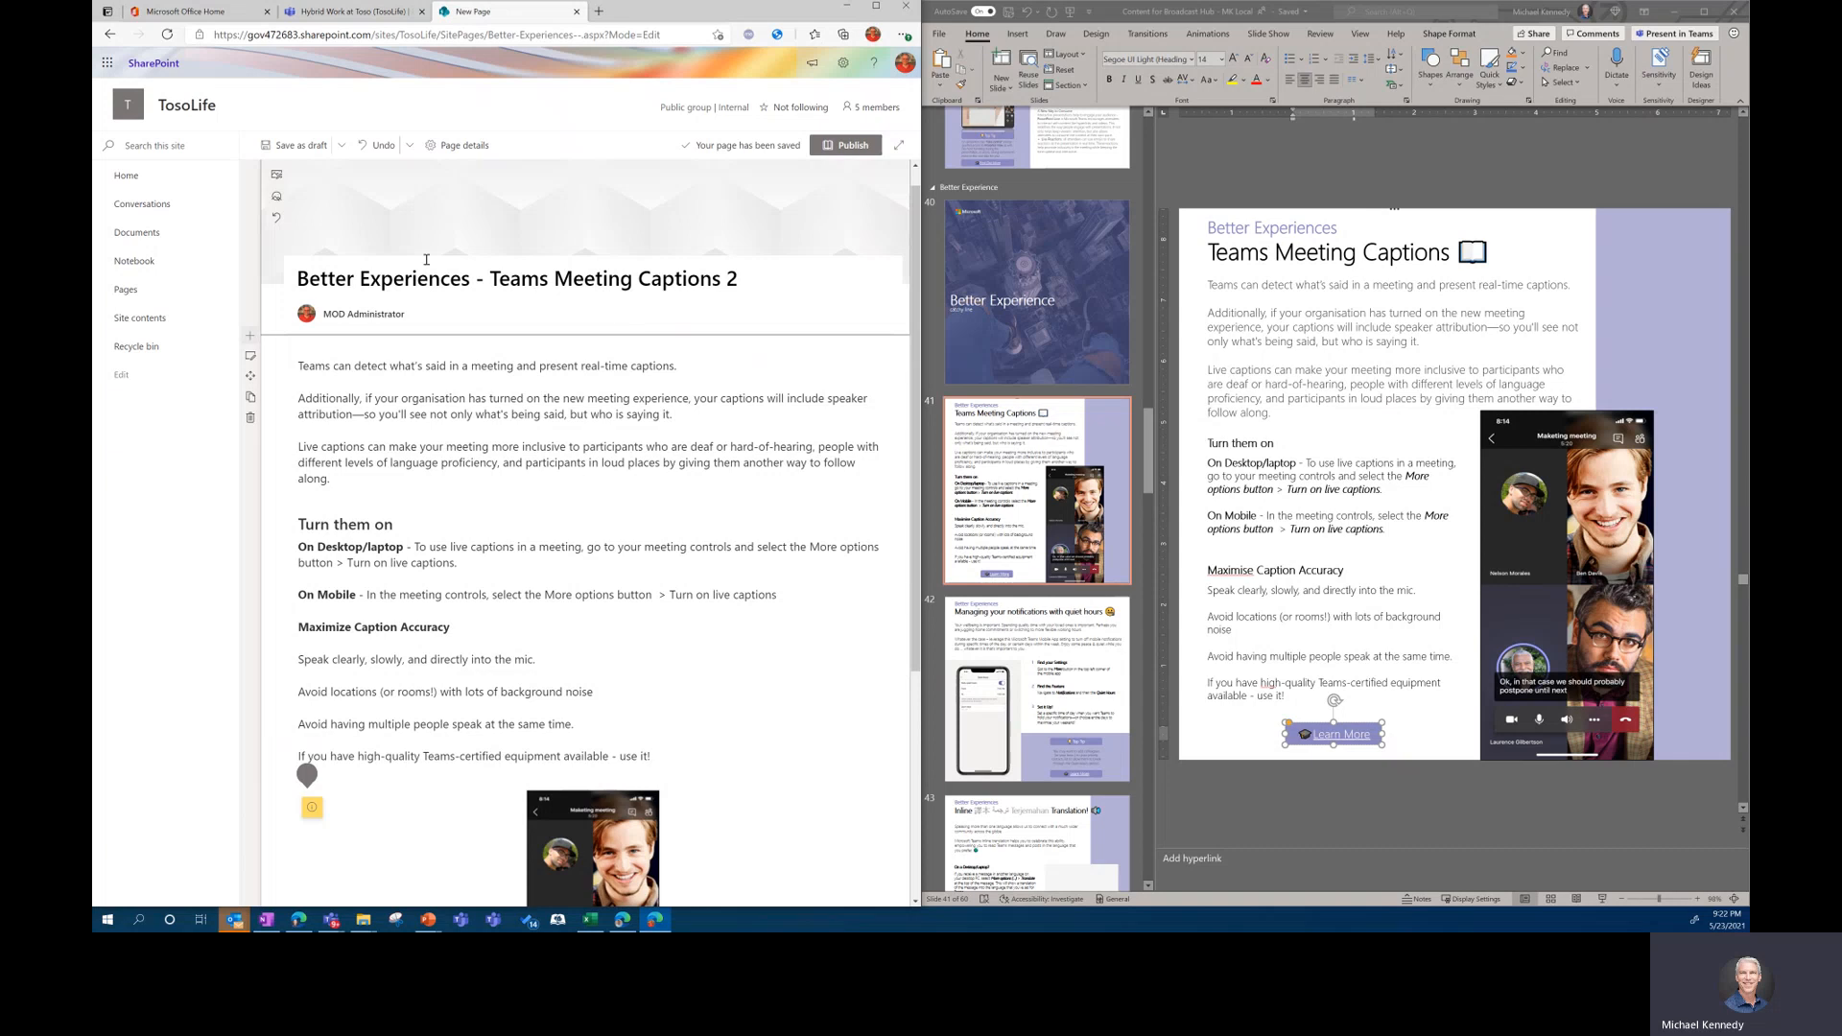
click(250, 357)
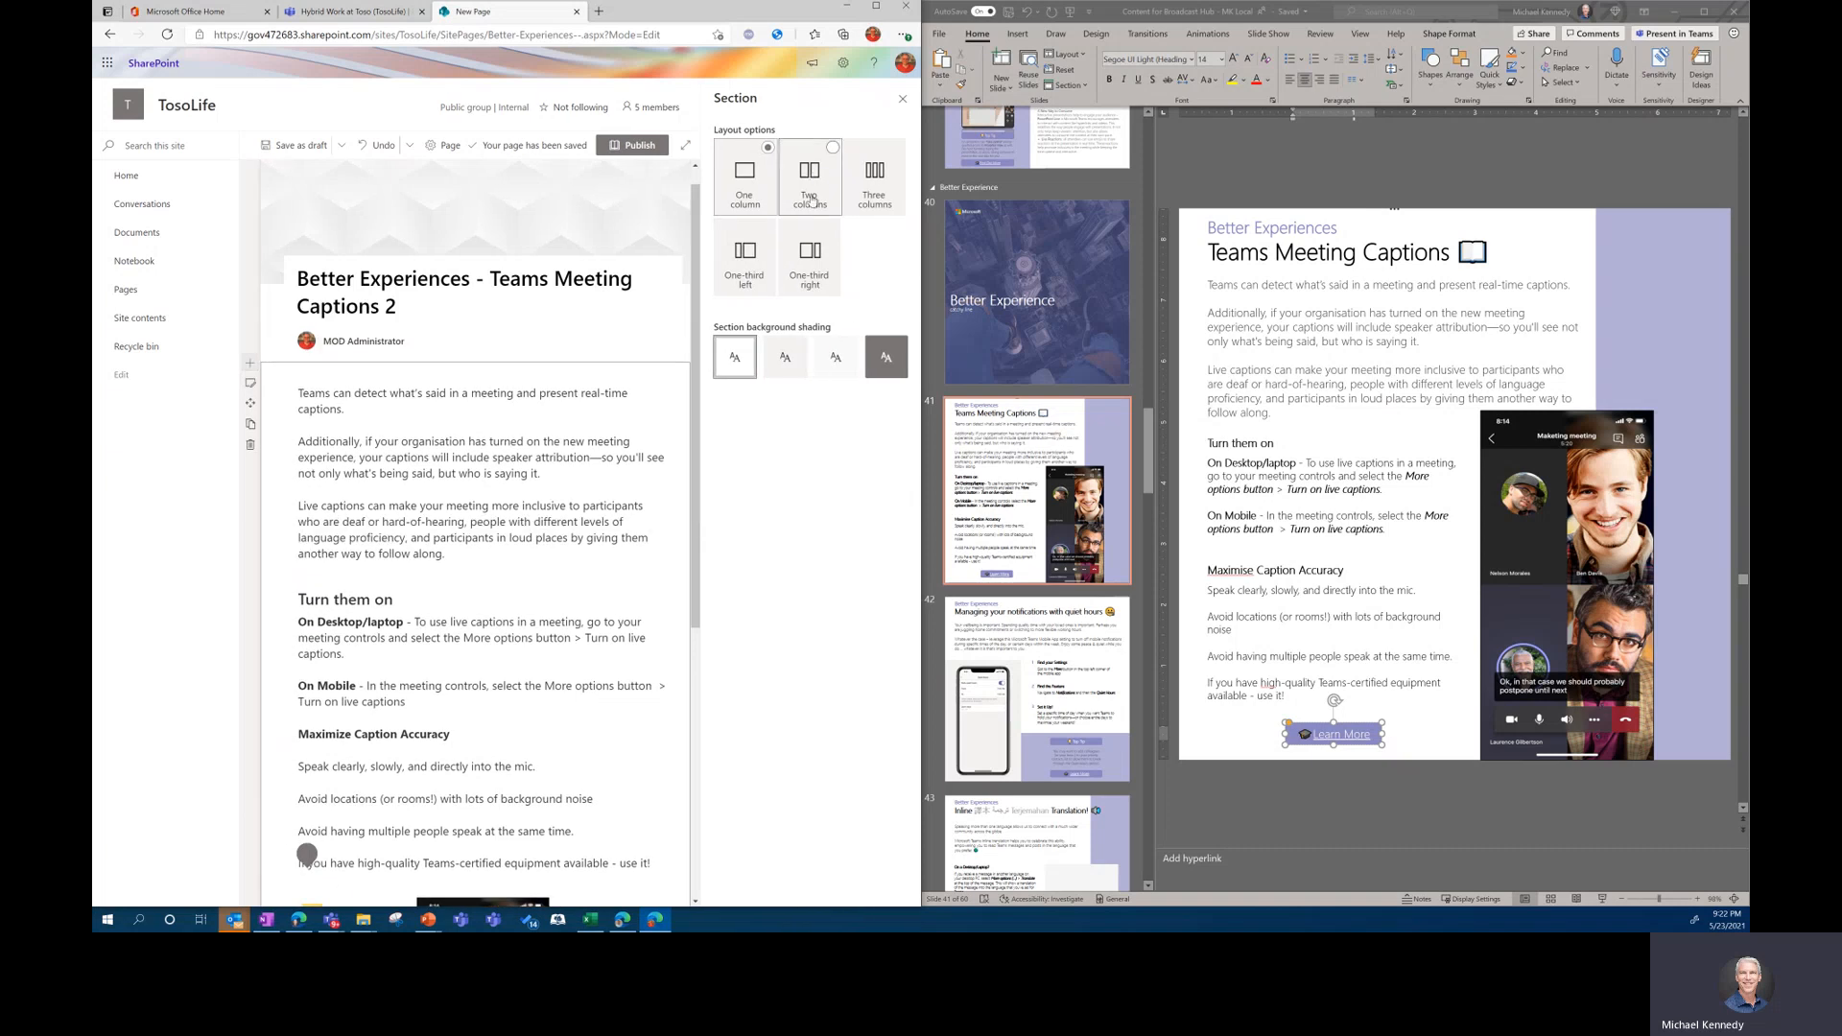
click(807, 259)
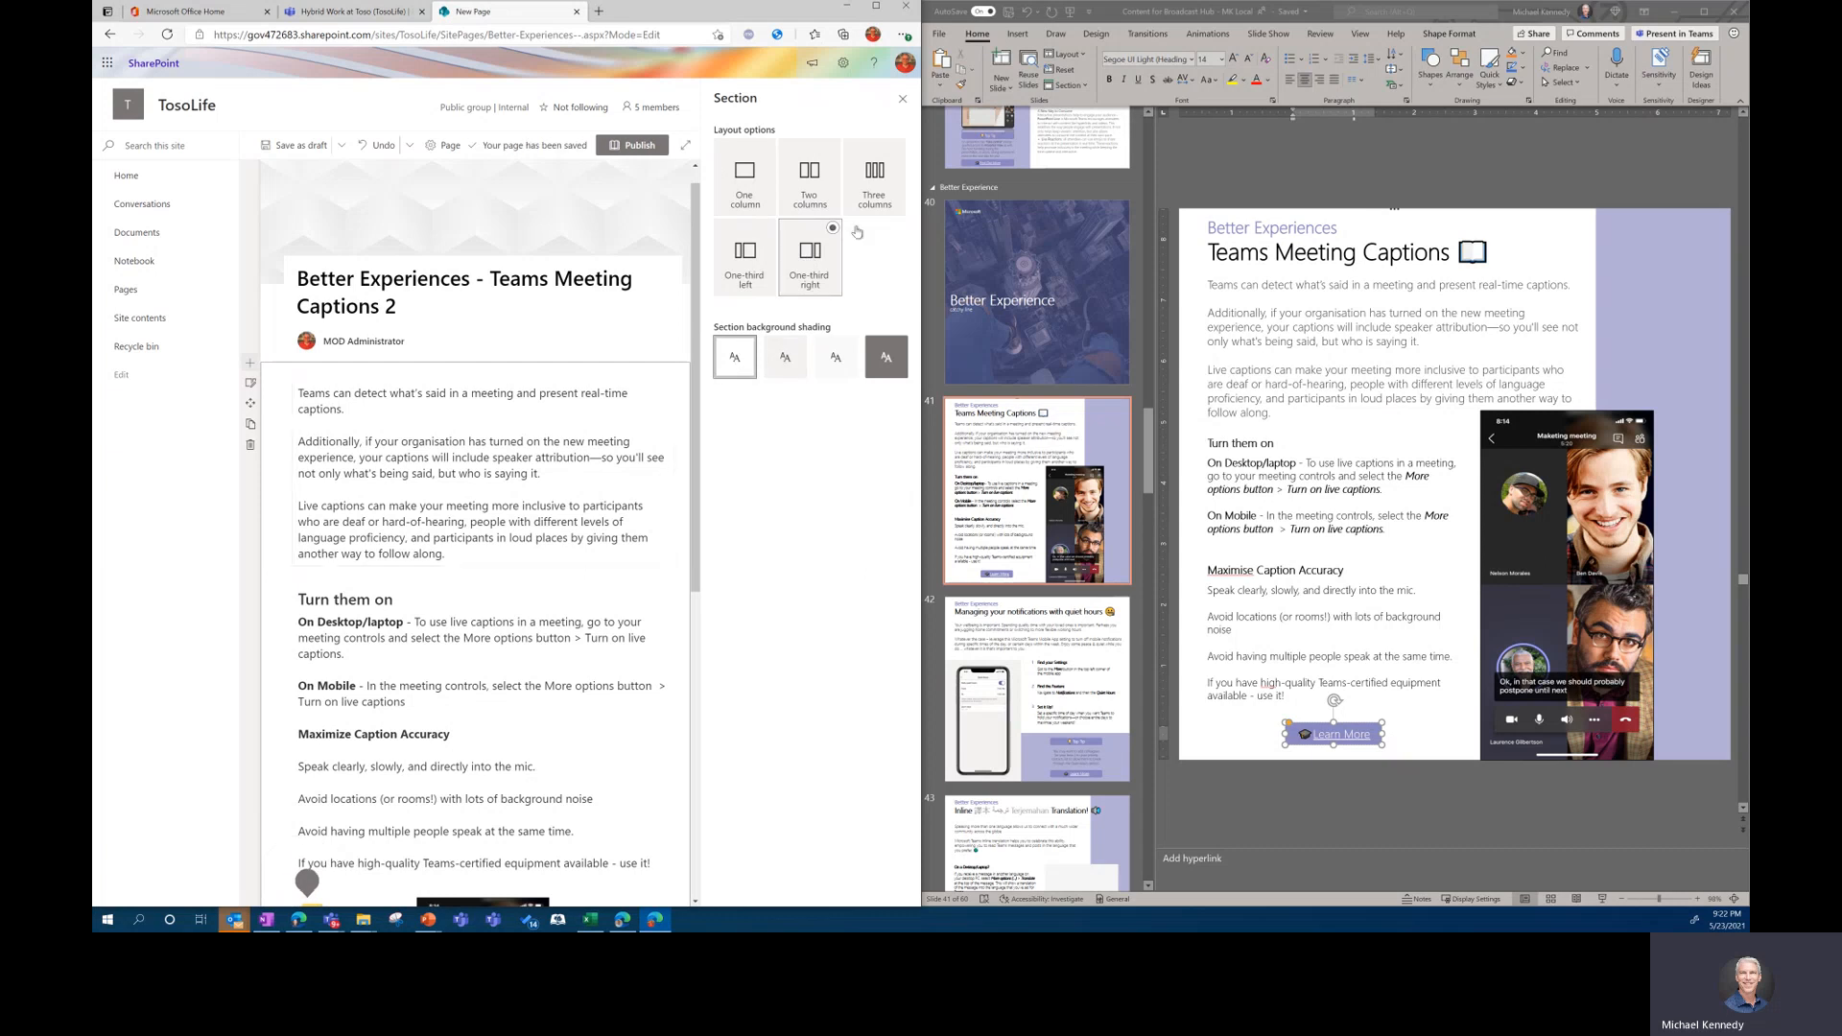
click(902, 99)
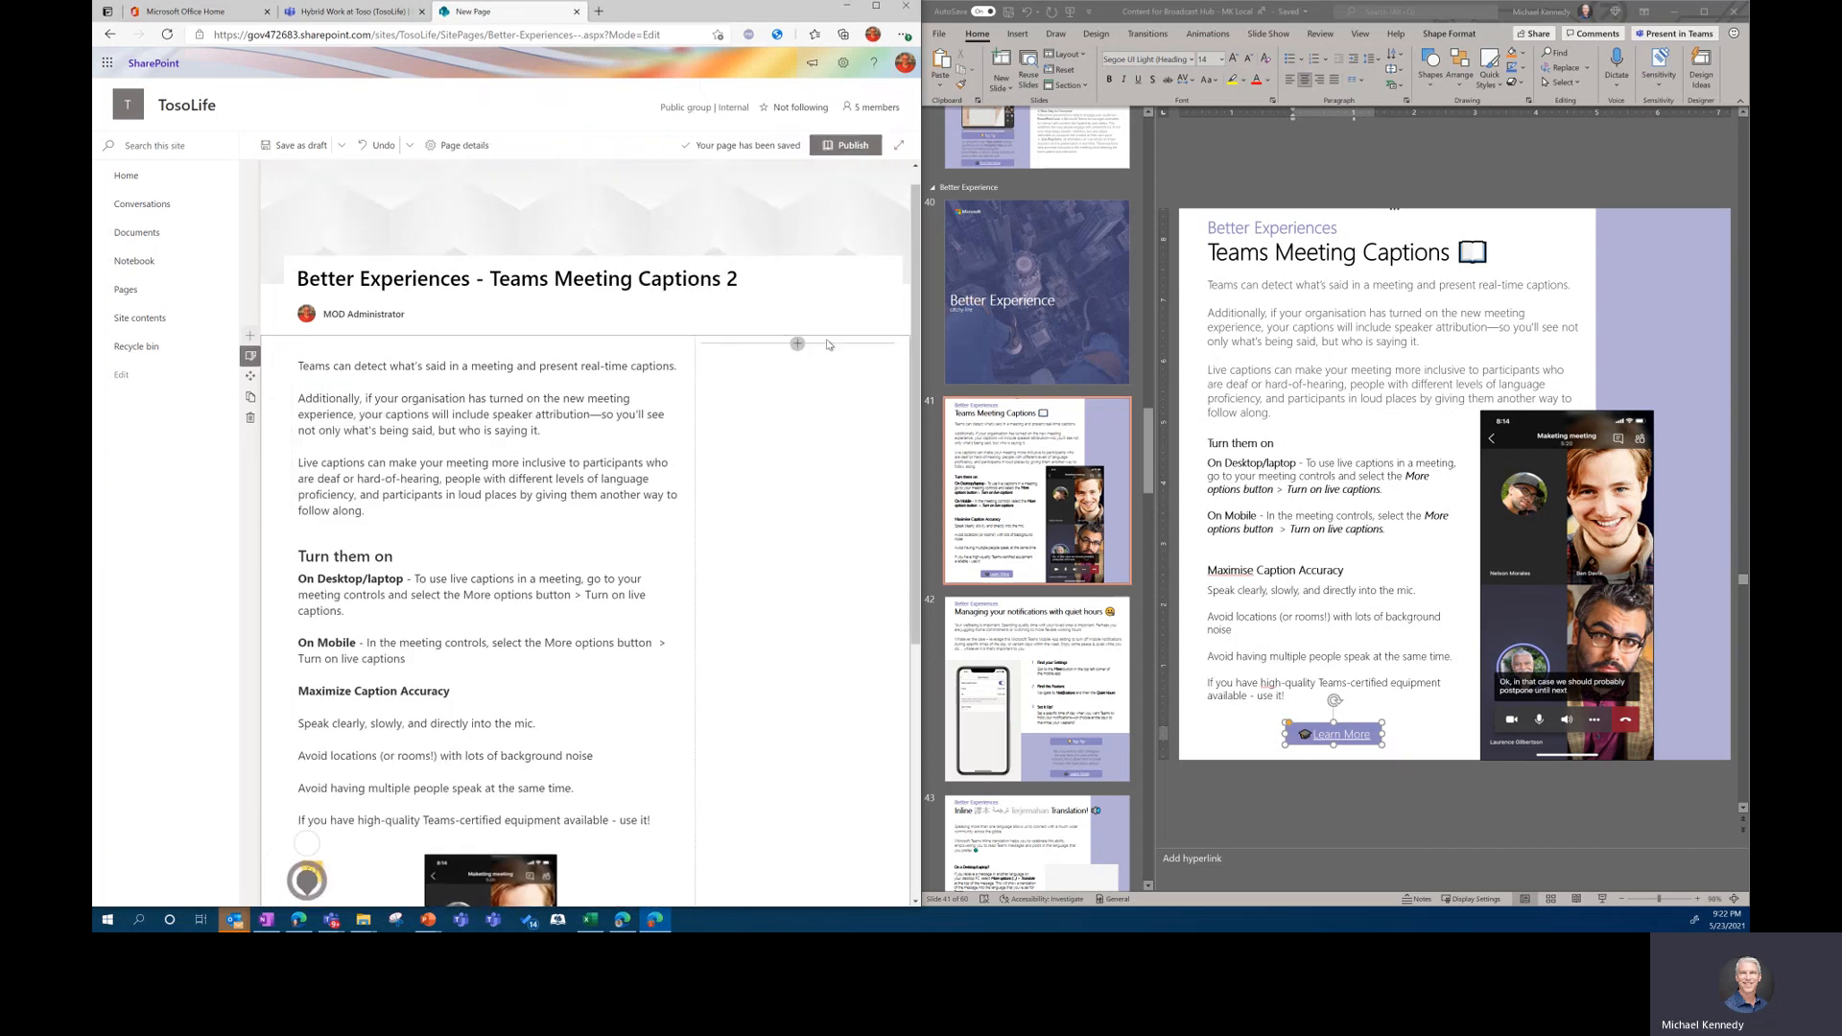
scroll(499, 881, down, 2)
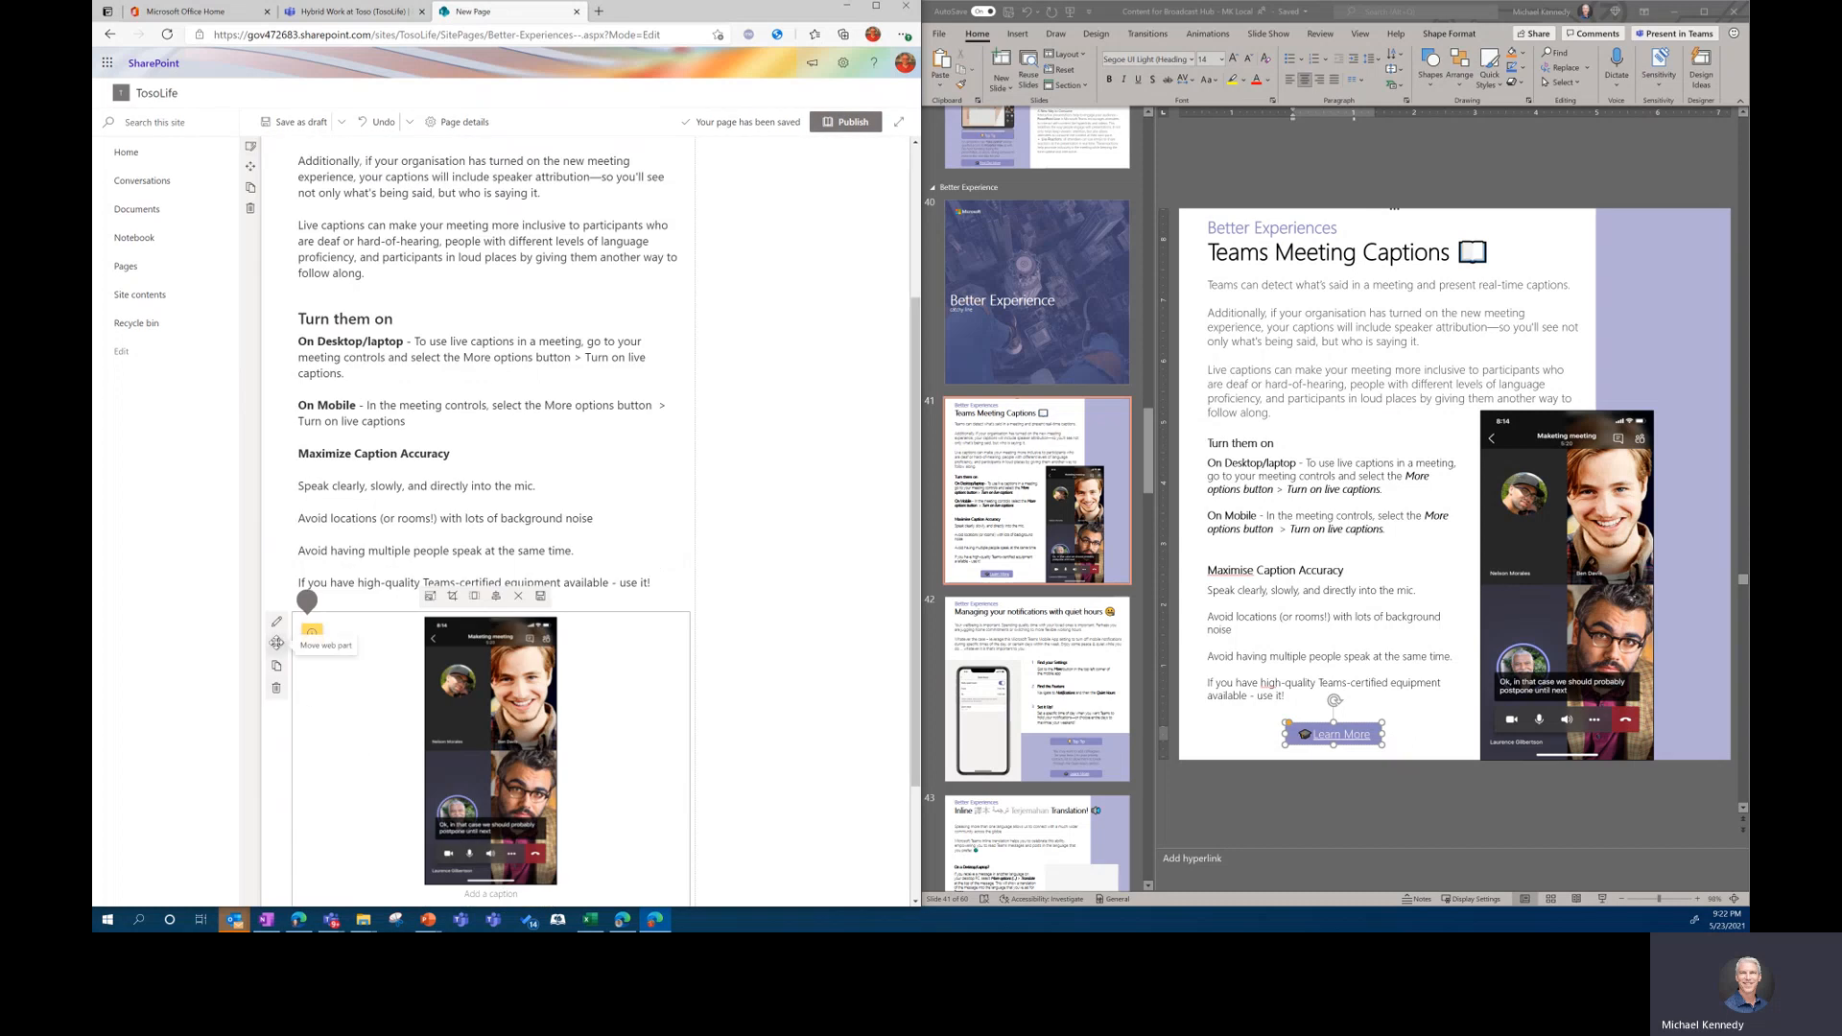
drag(276, 643, 721, 290)
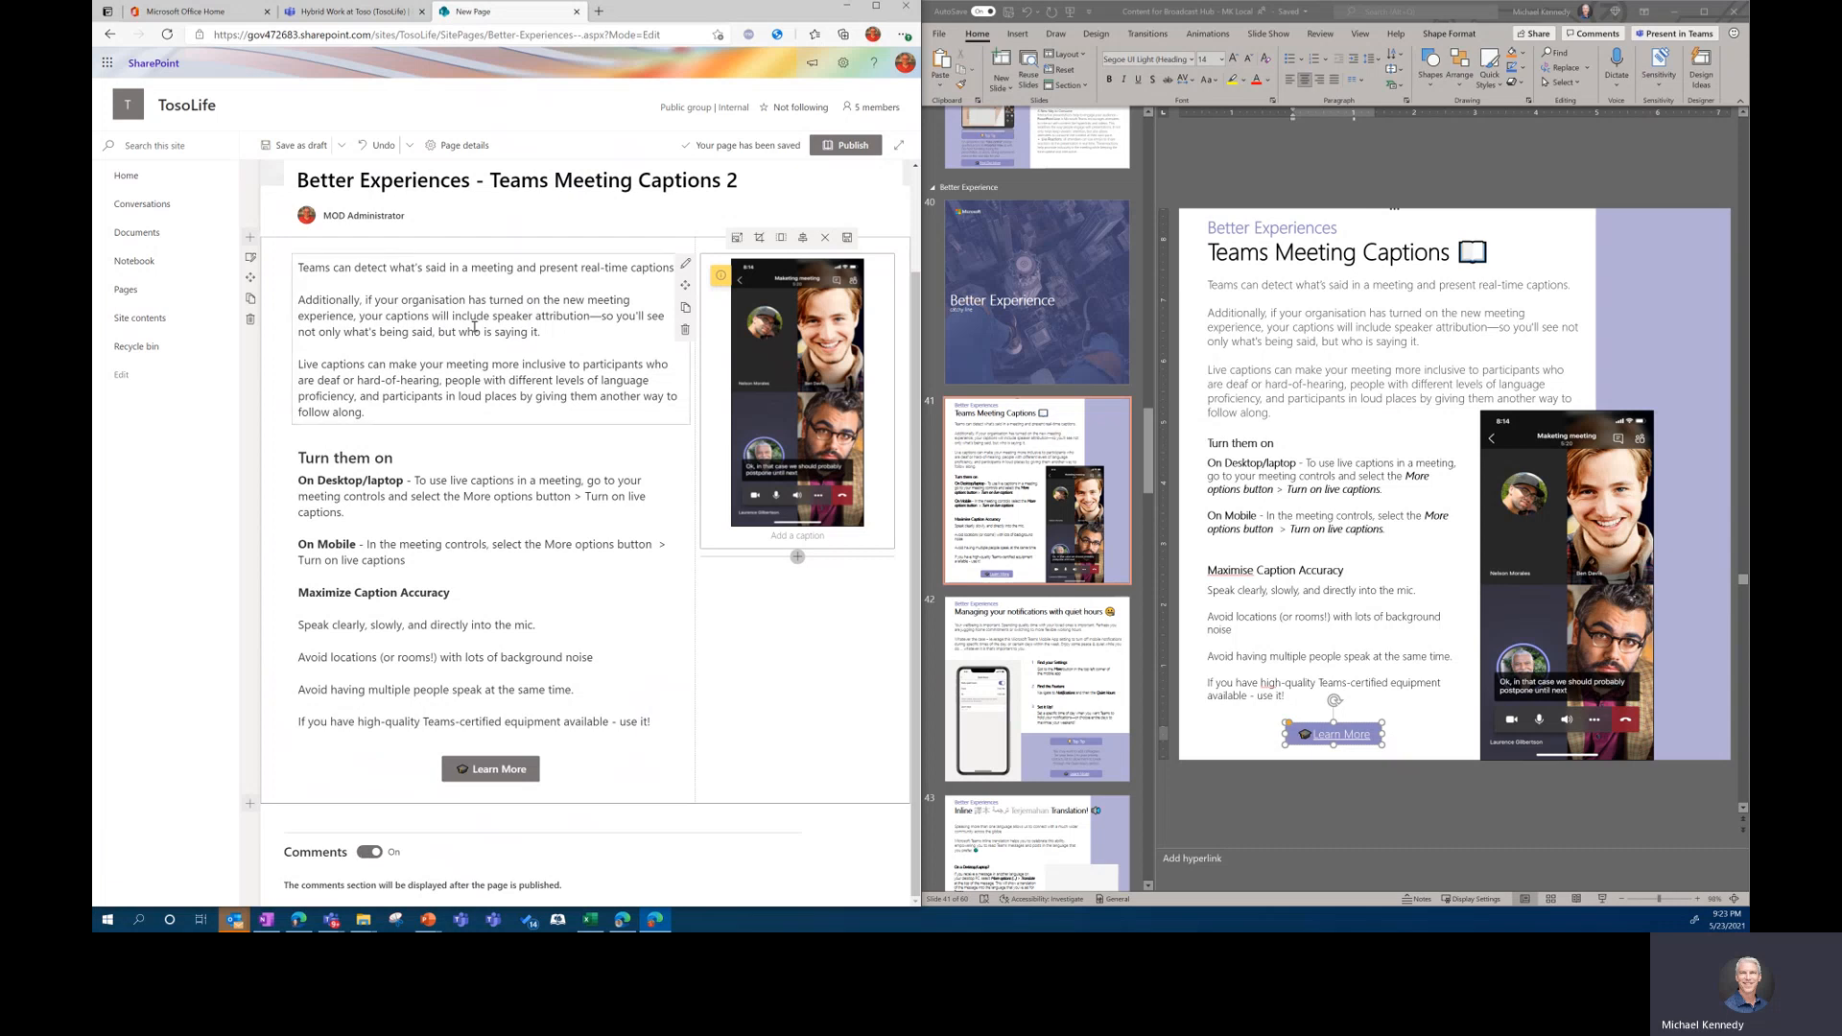
- Publish the Better Experiences - Teams Meeting Captions 2 page and copy its page address
scroll(470, 323, up, 1)
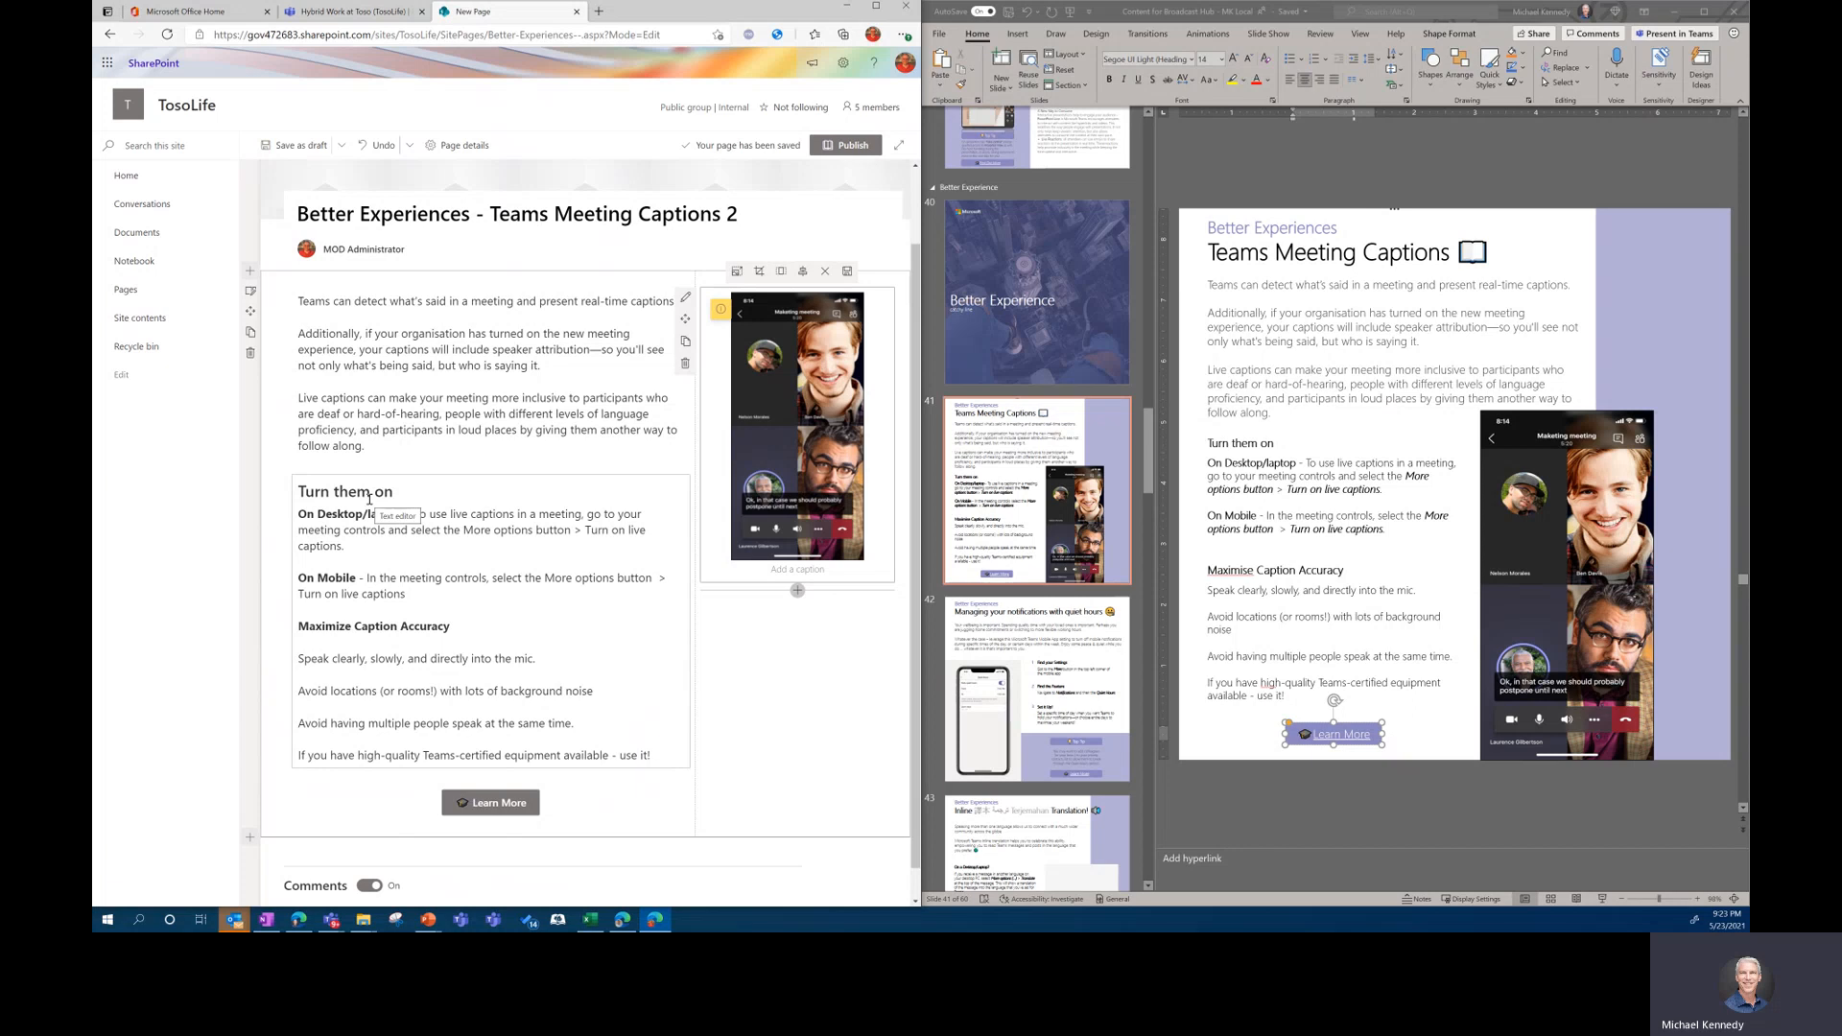
scroll(394, 488, up, 3)
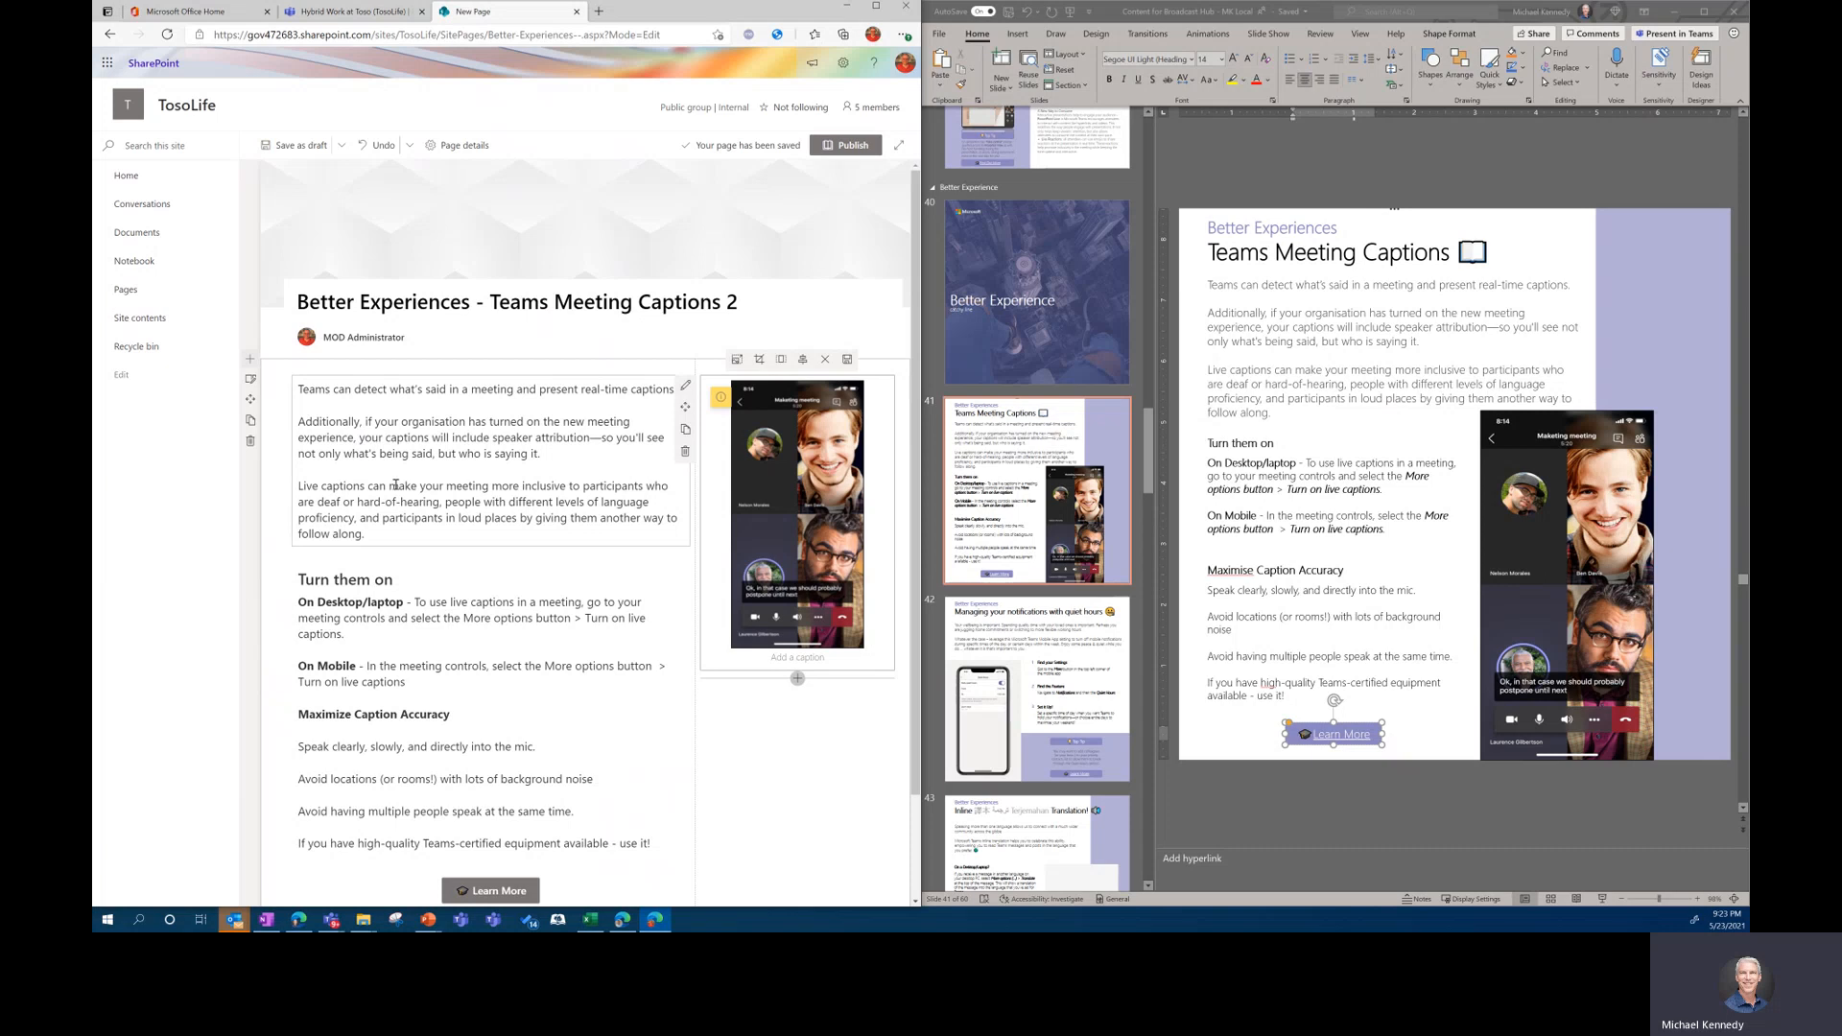
click(852, 145)
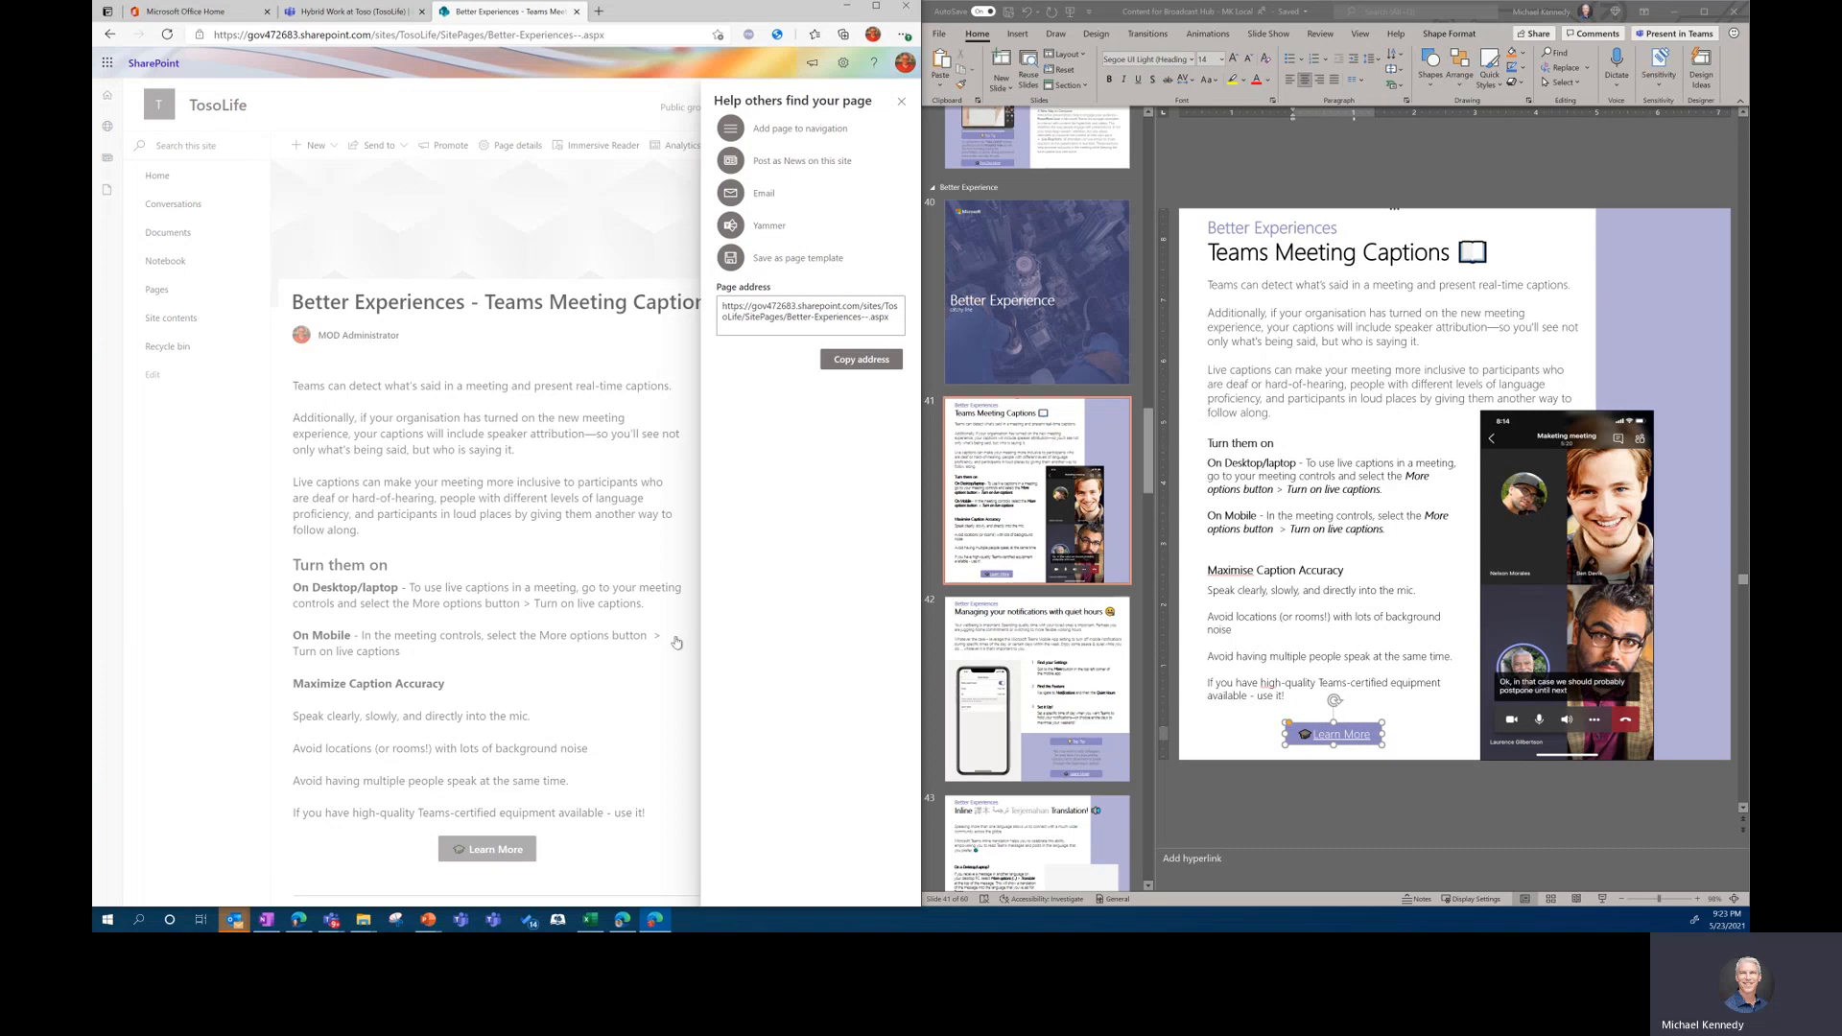
click(861, 360)
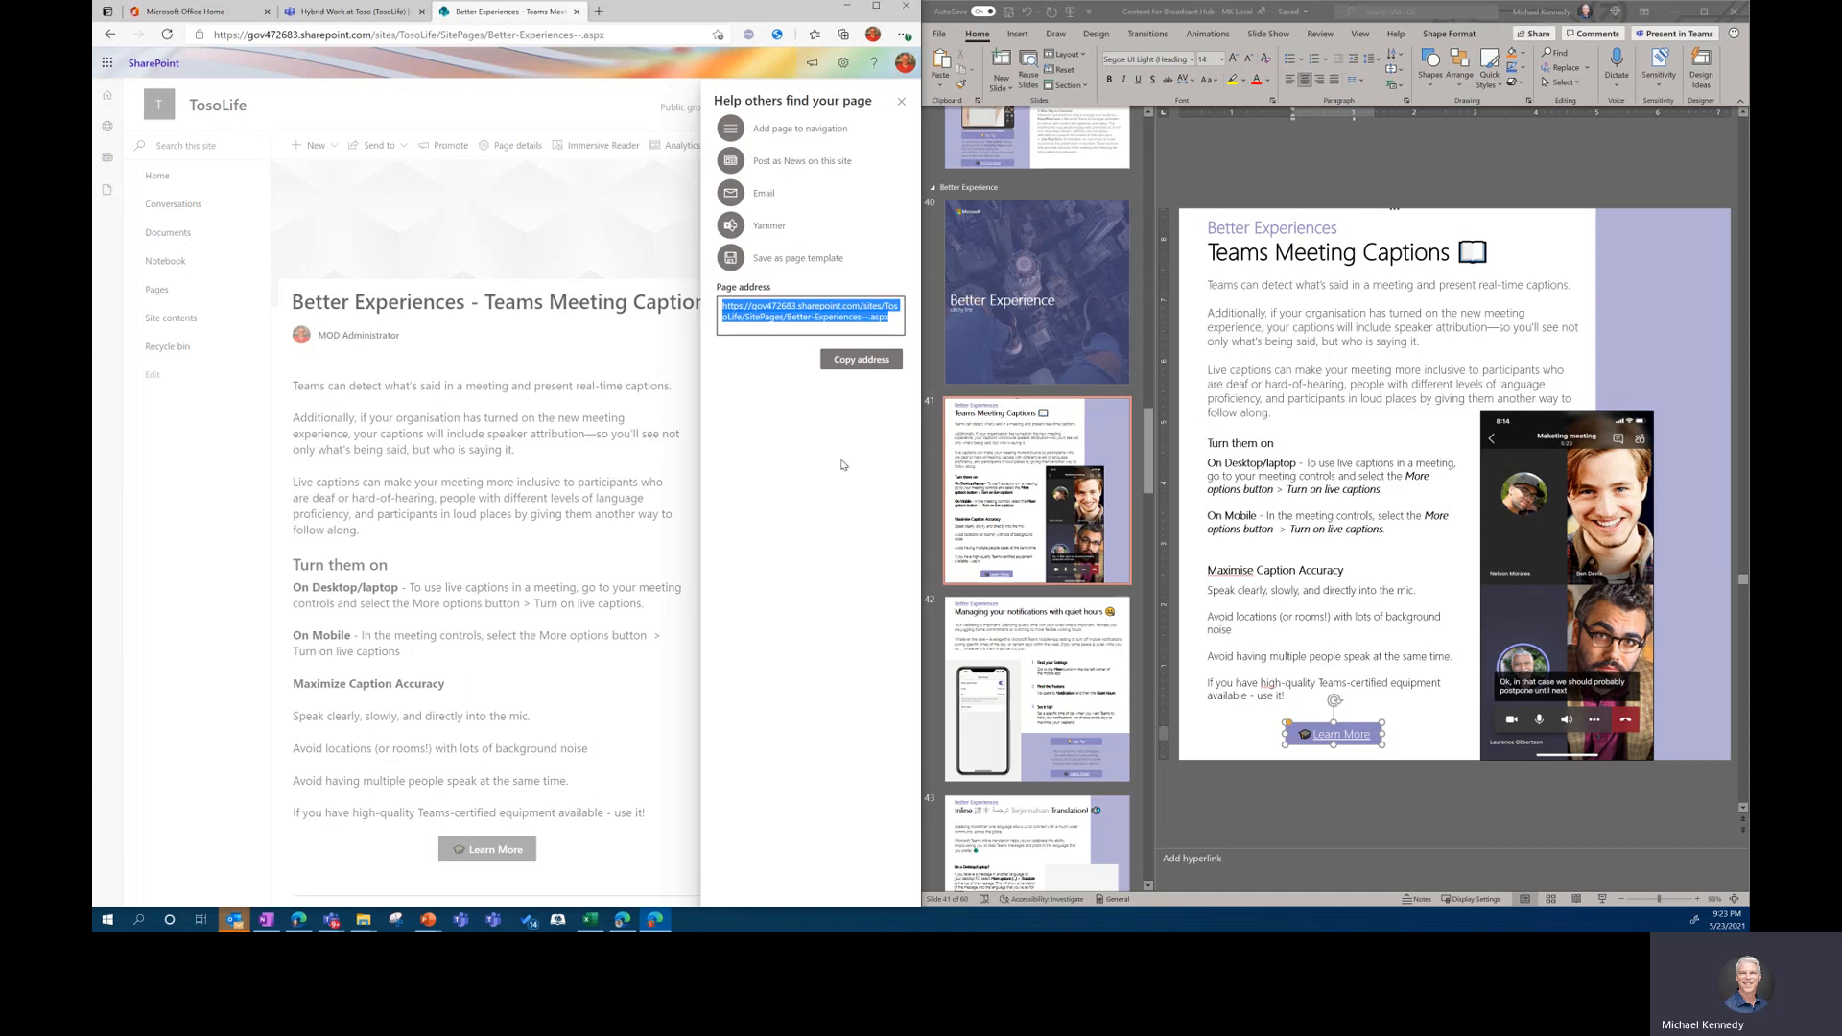
- On slide 30 in PowerPoint, replace the Call to Action URL in the Captions & Transcripts row with the published page's address
click(1151, 453)
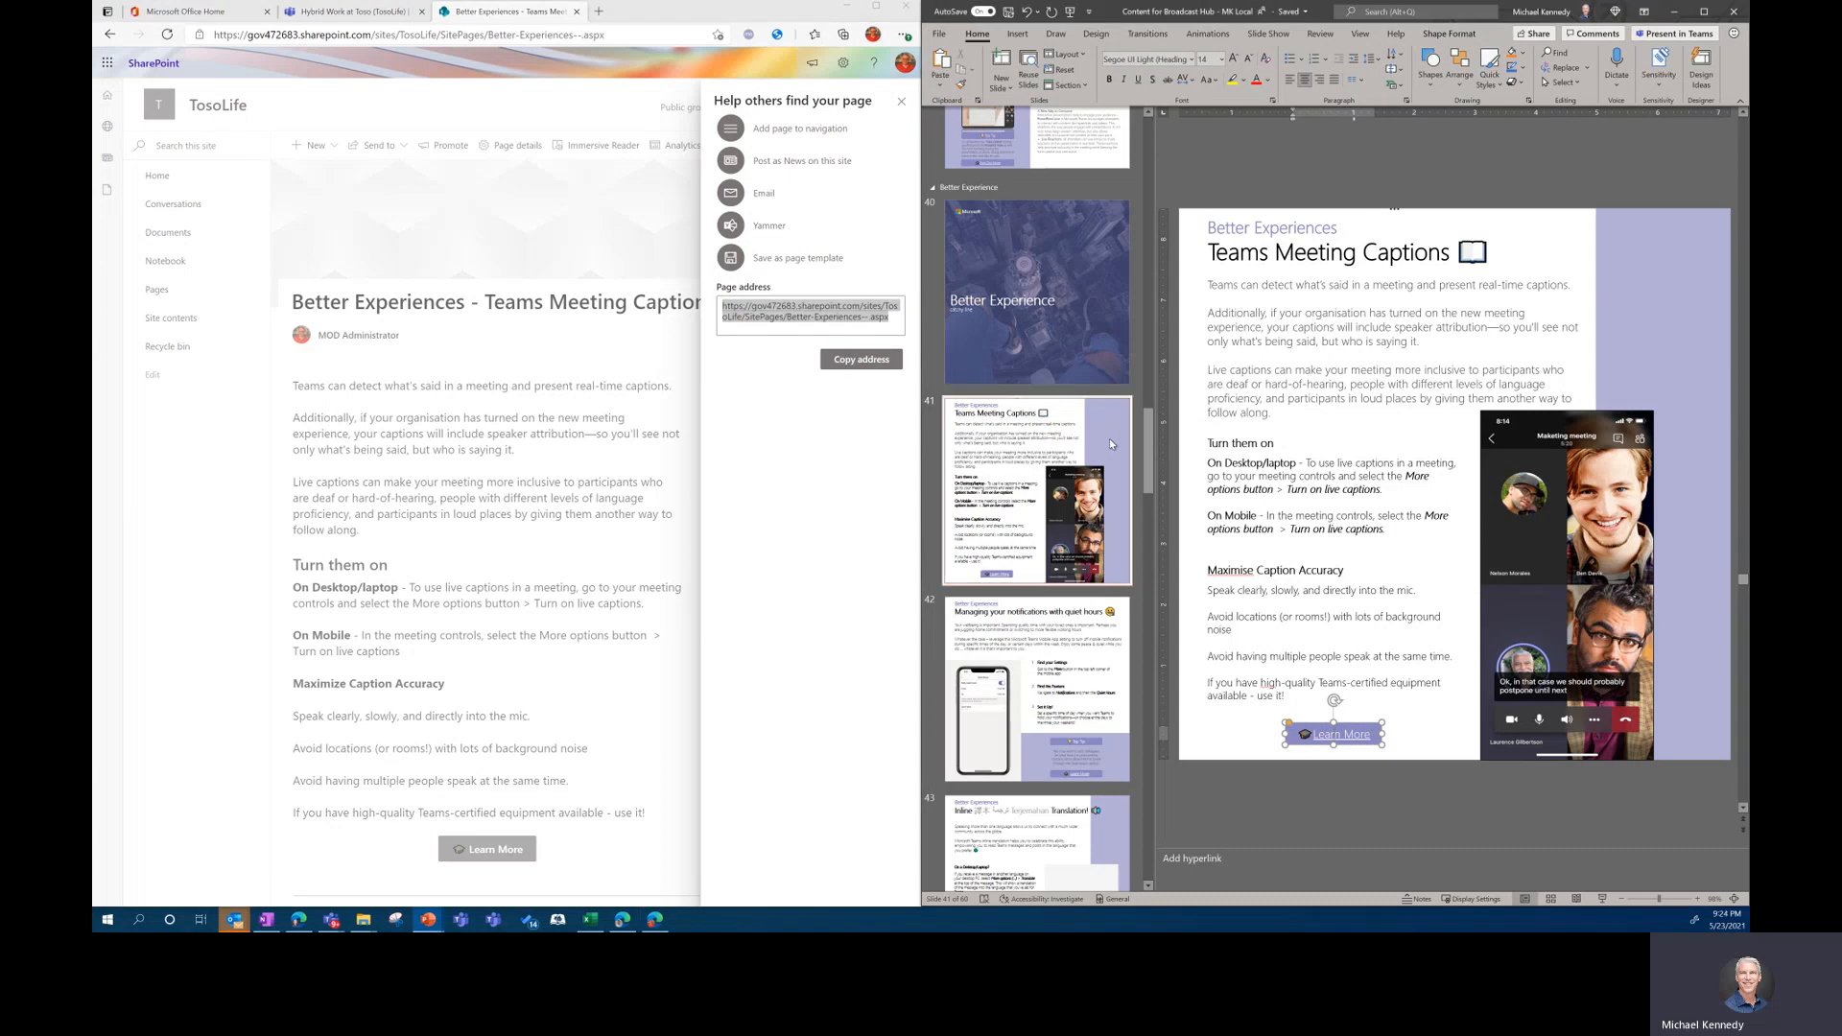
drag(1148, 451, 1150, 215)
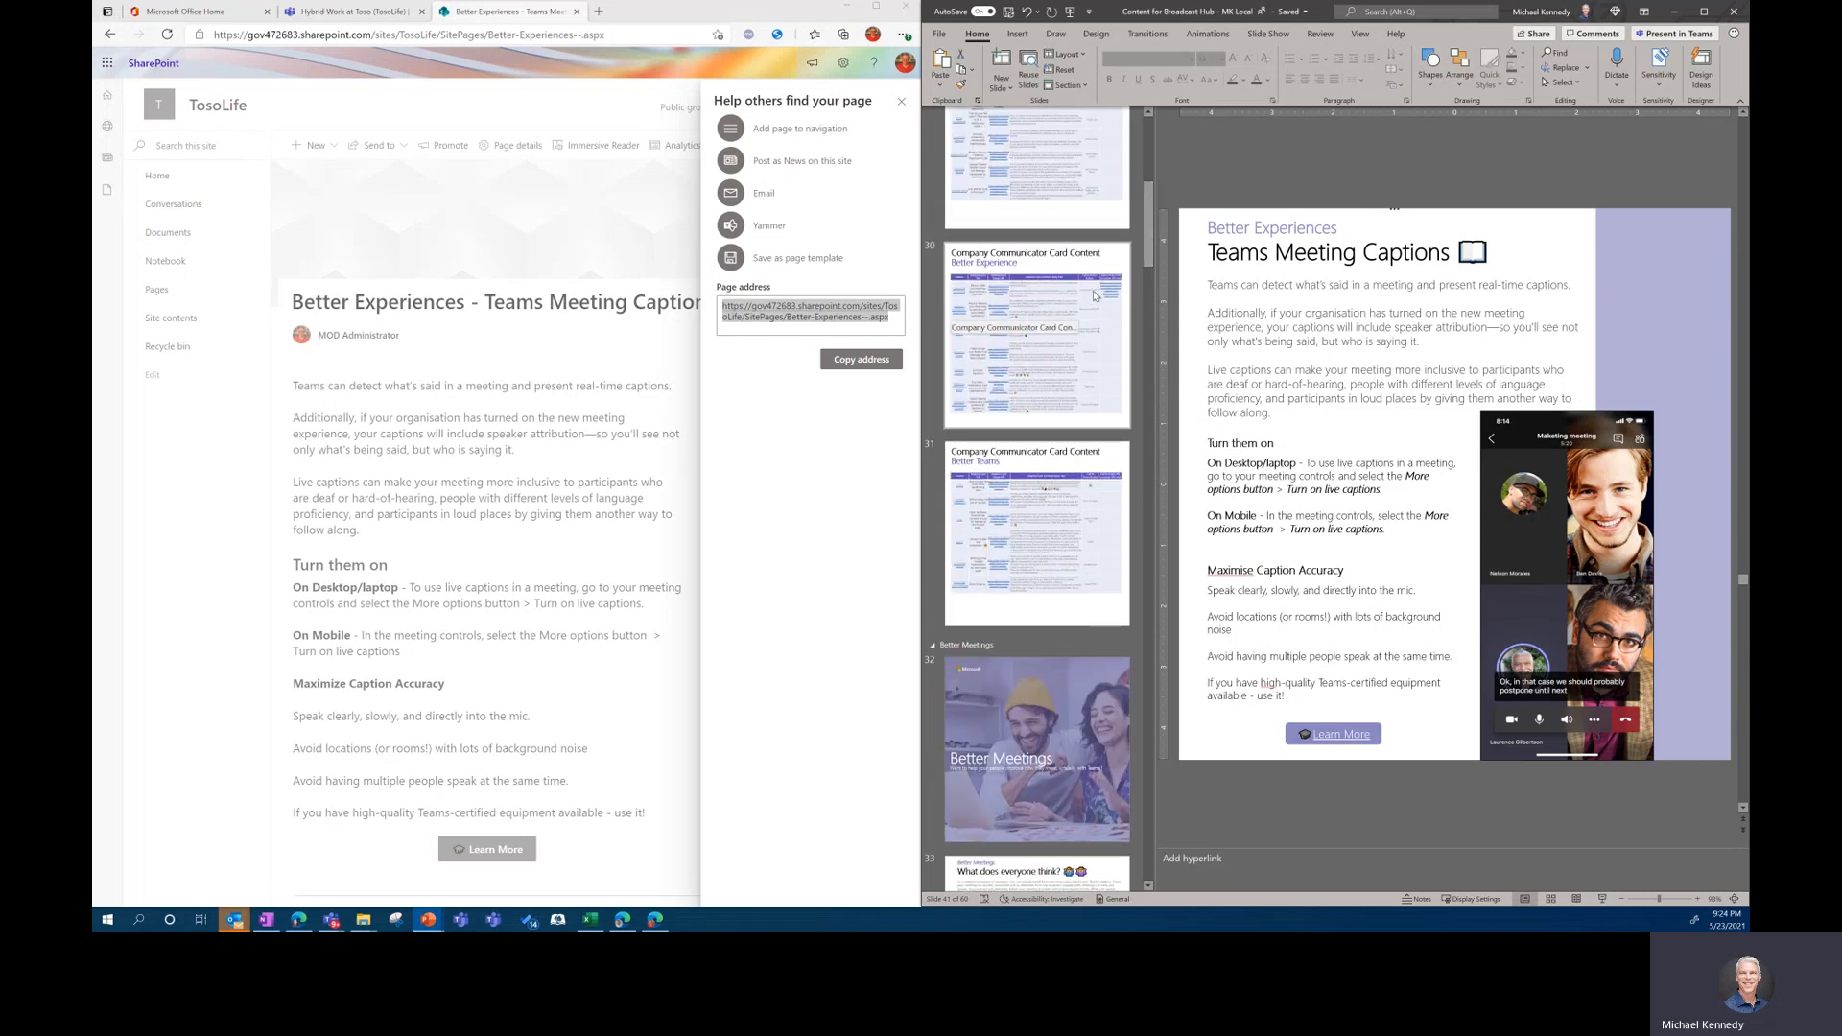
click(1097, 295)
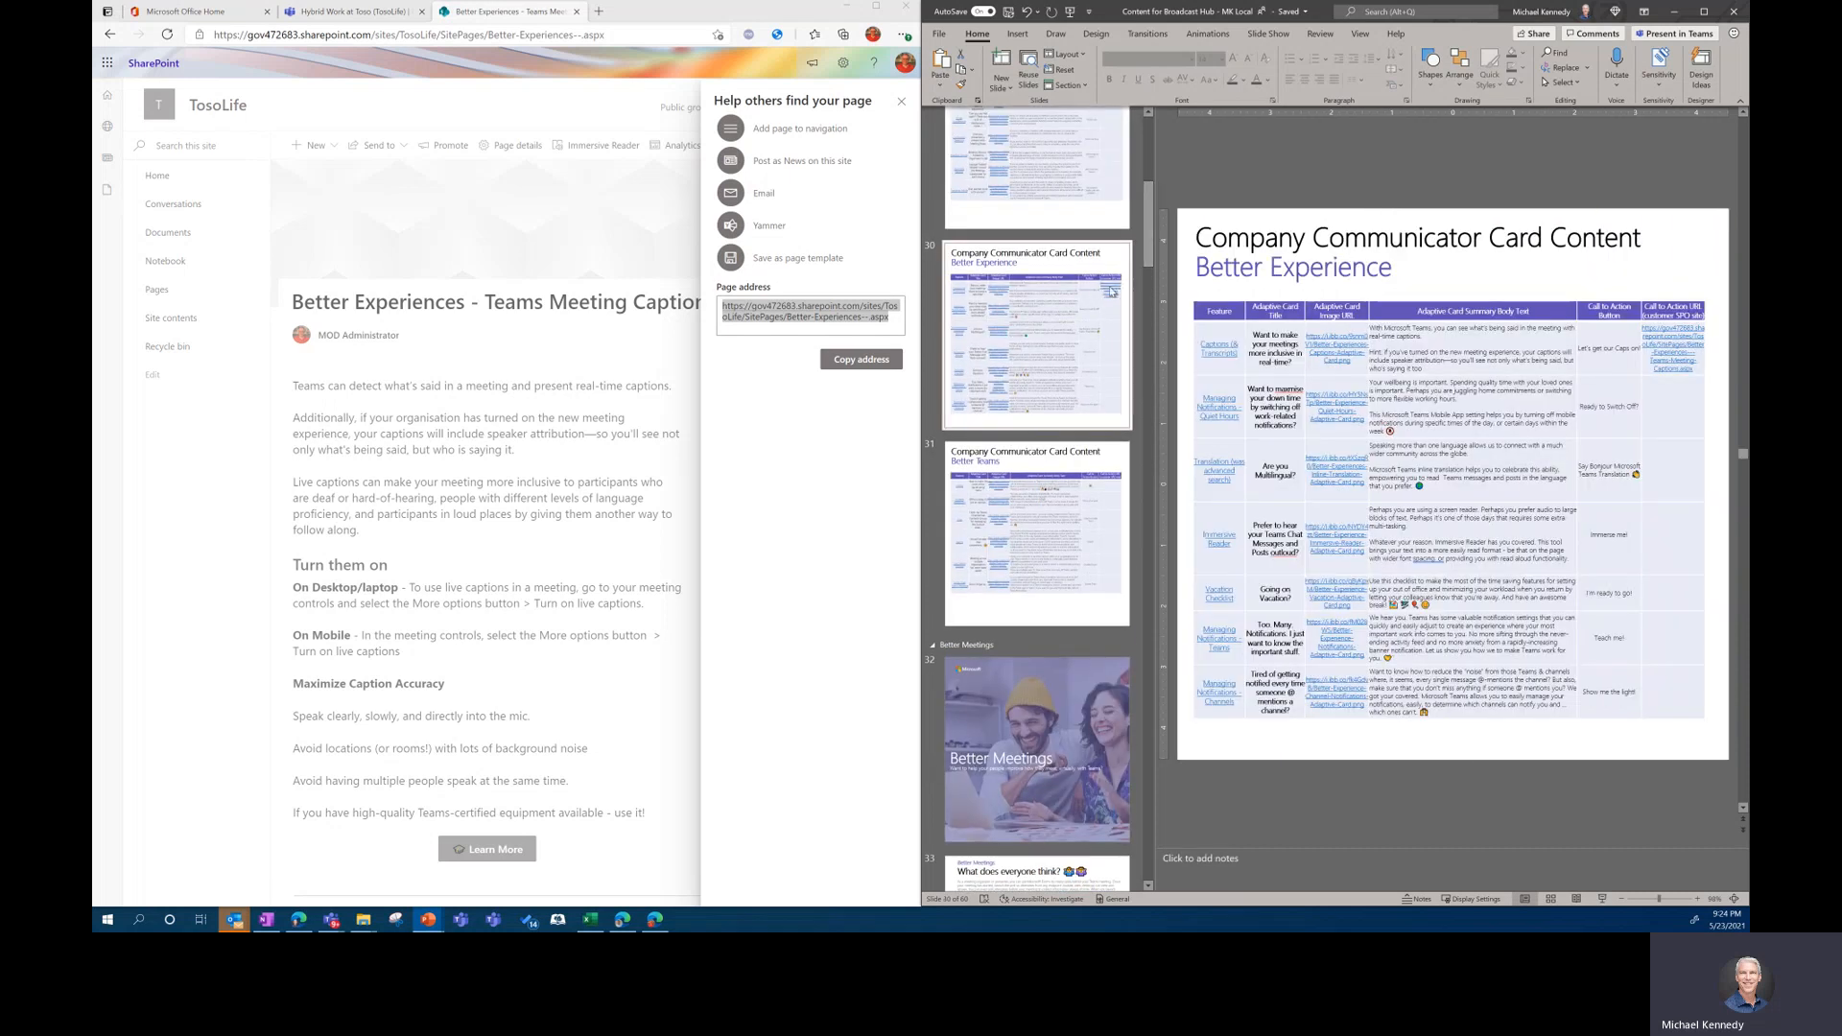
triple_click(1667, 332)
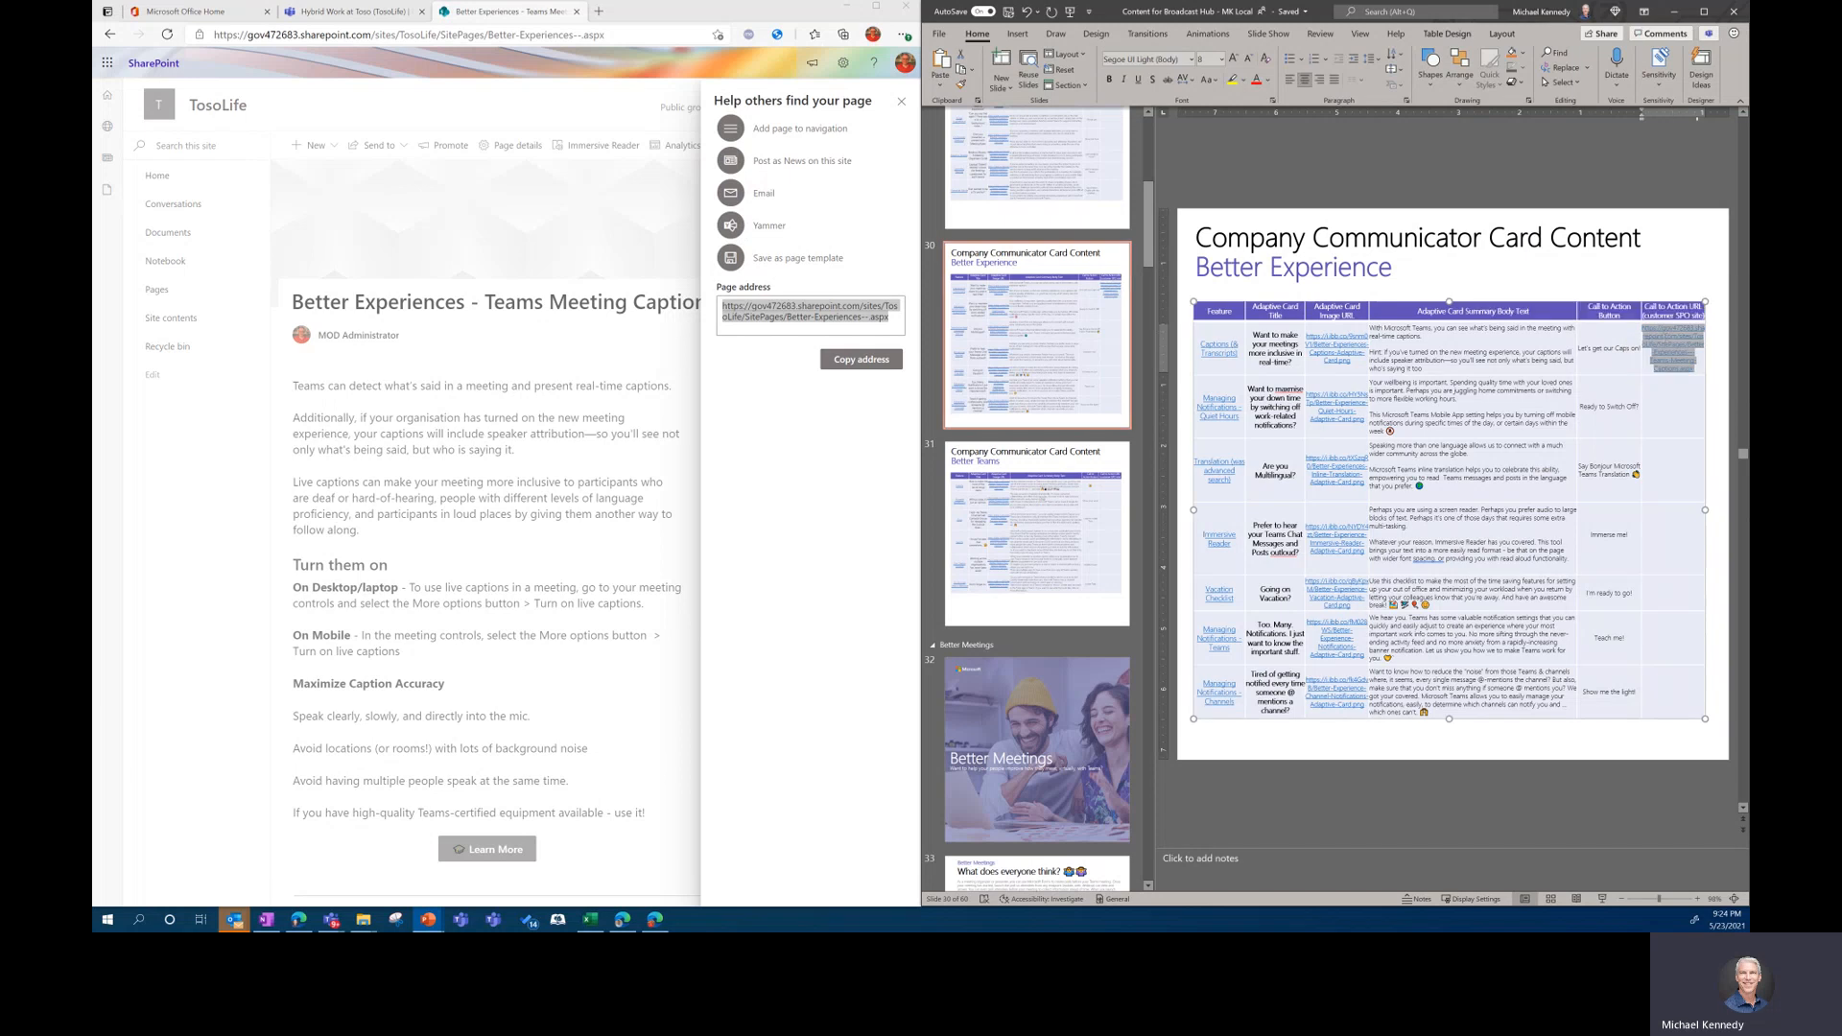
key(Delete)
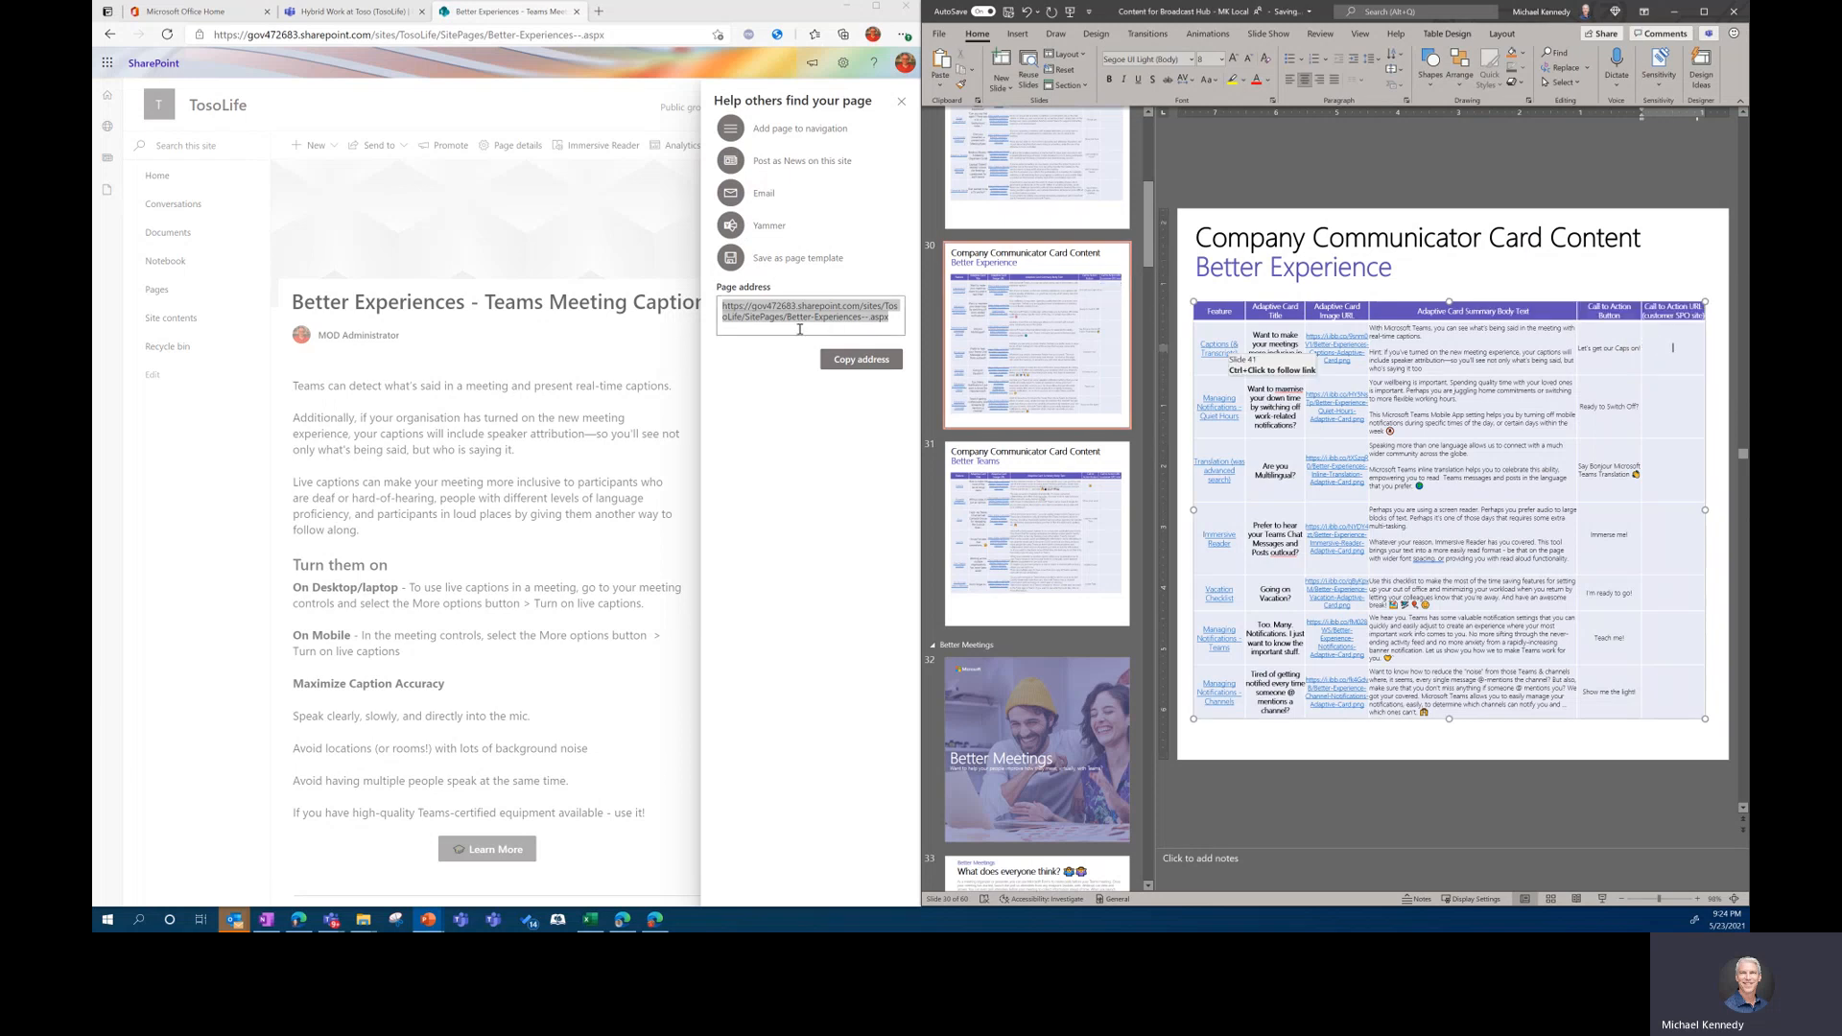
click(862, 361)
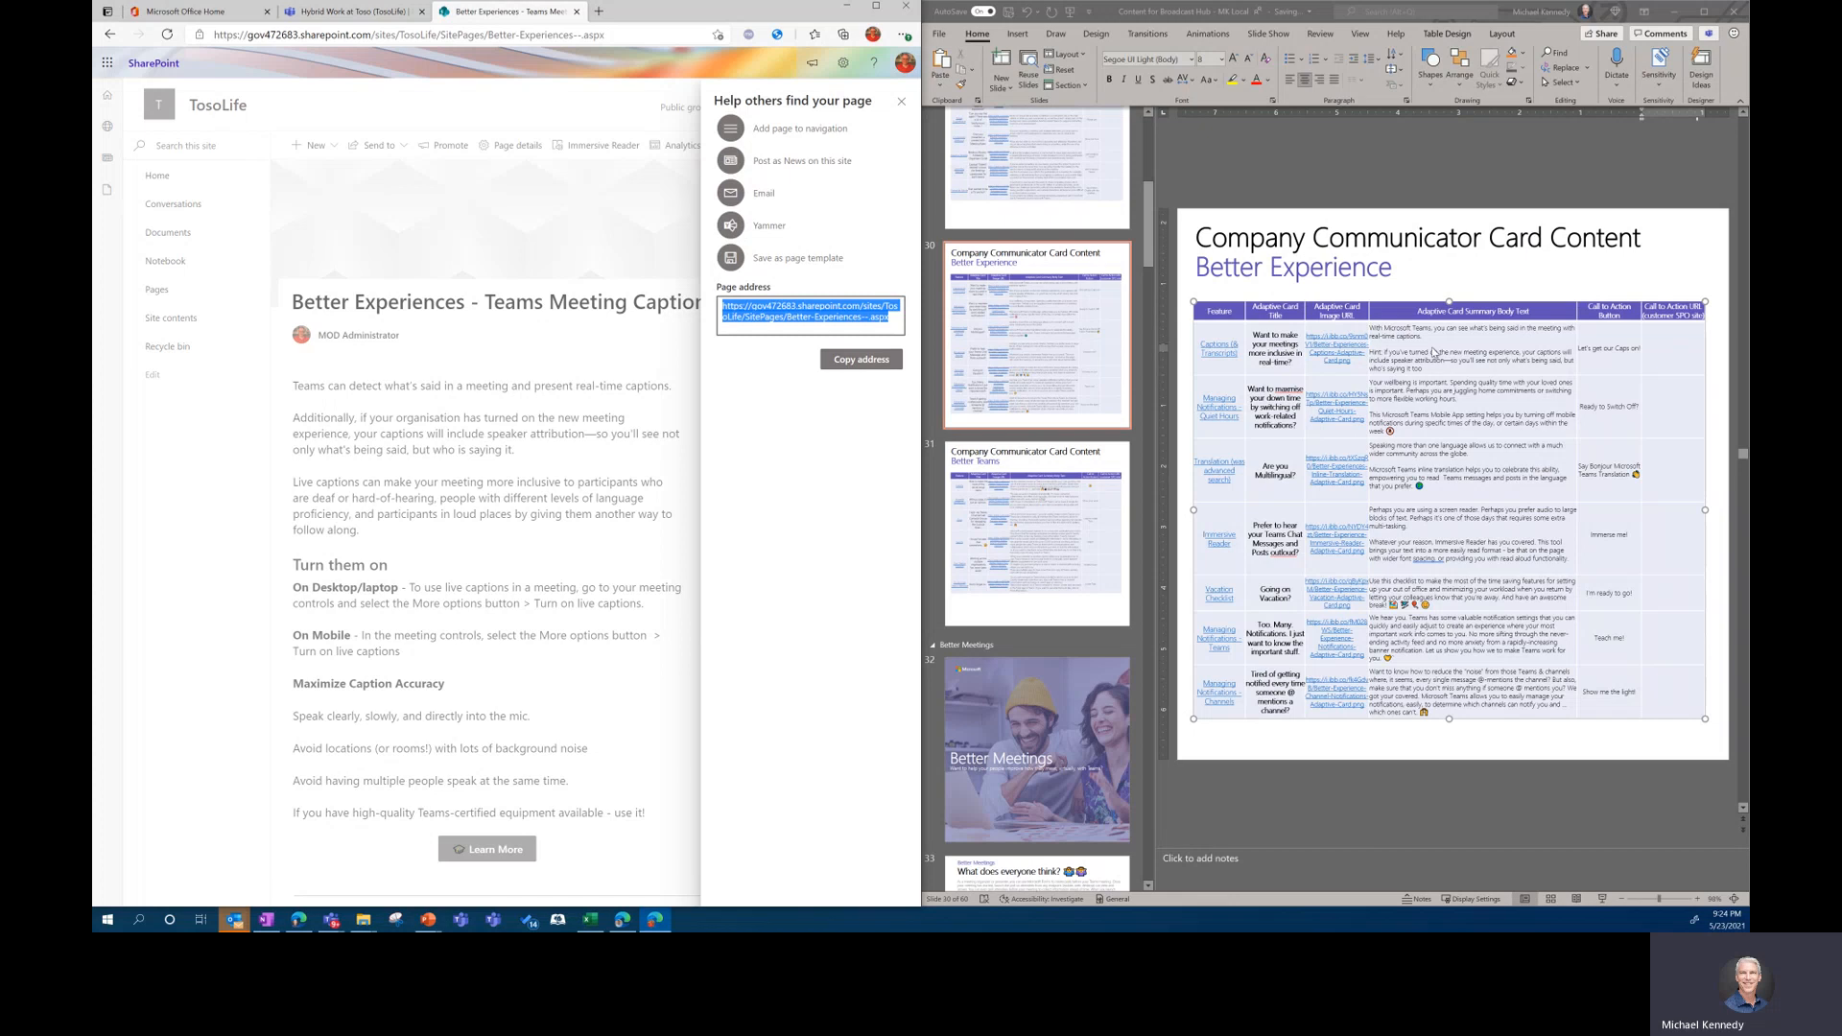
click(1661, 350)
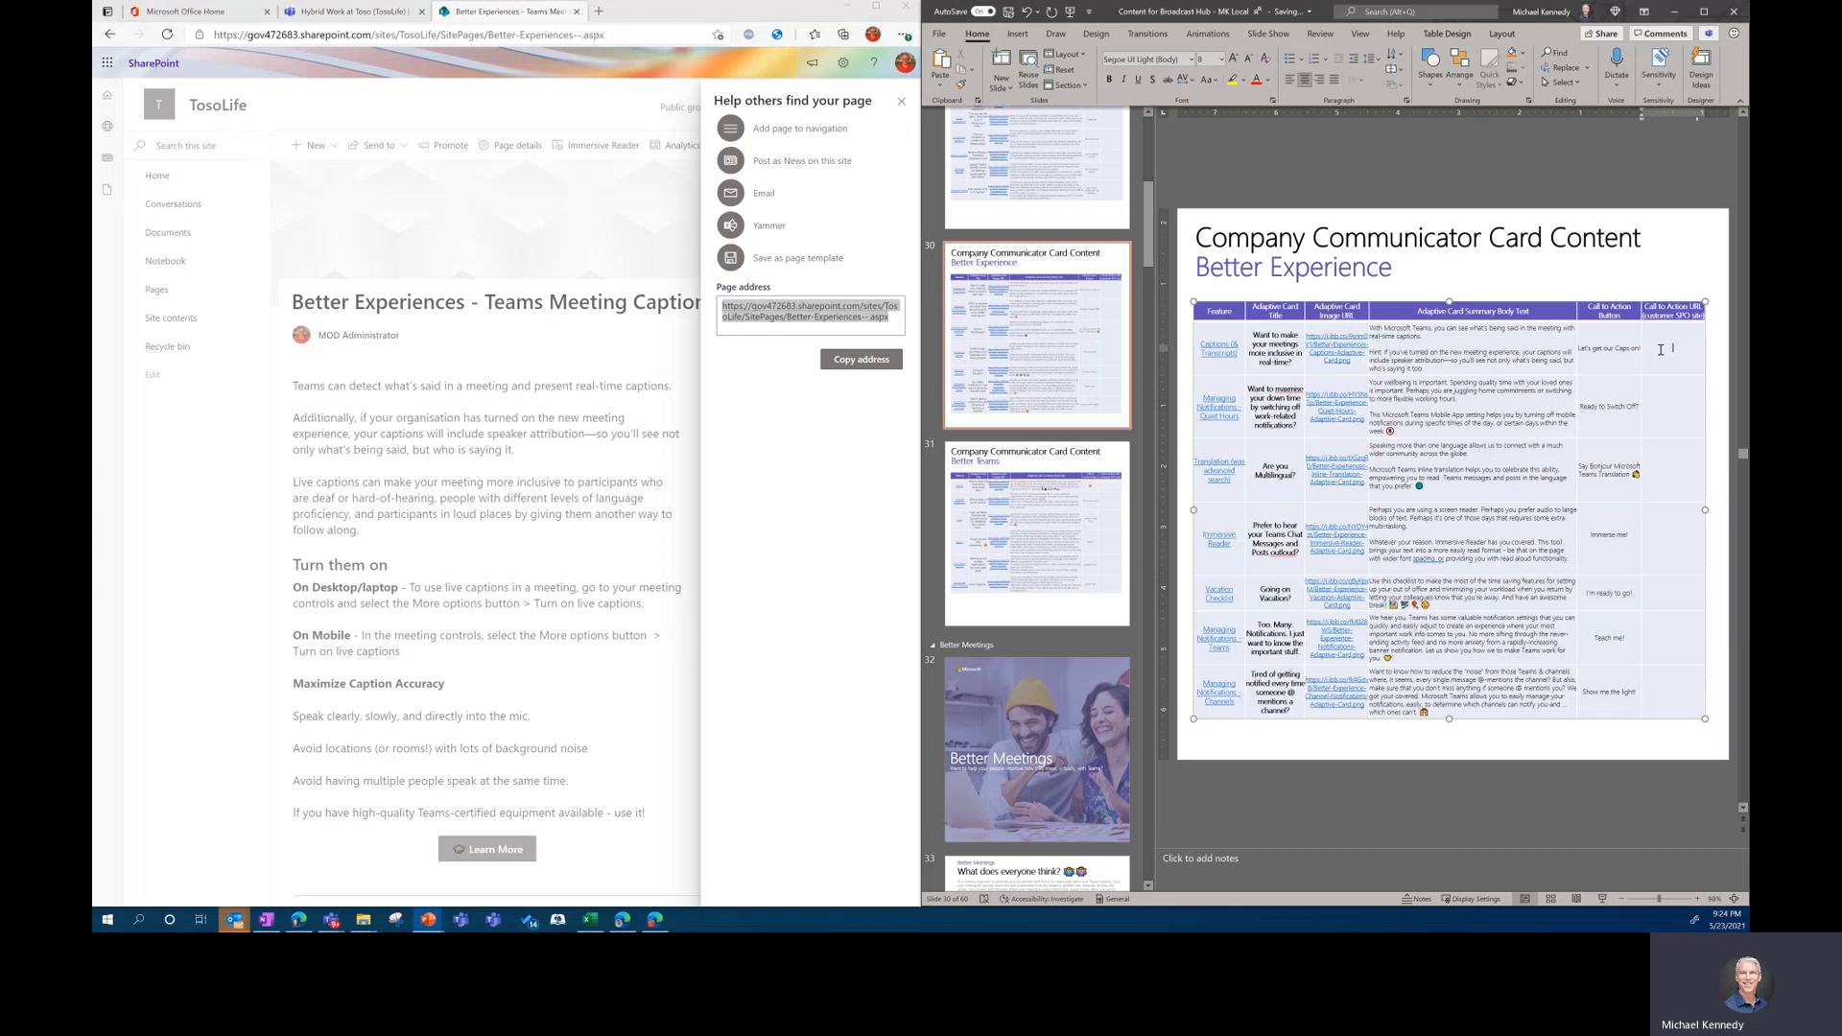
key(ctrl+v)
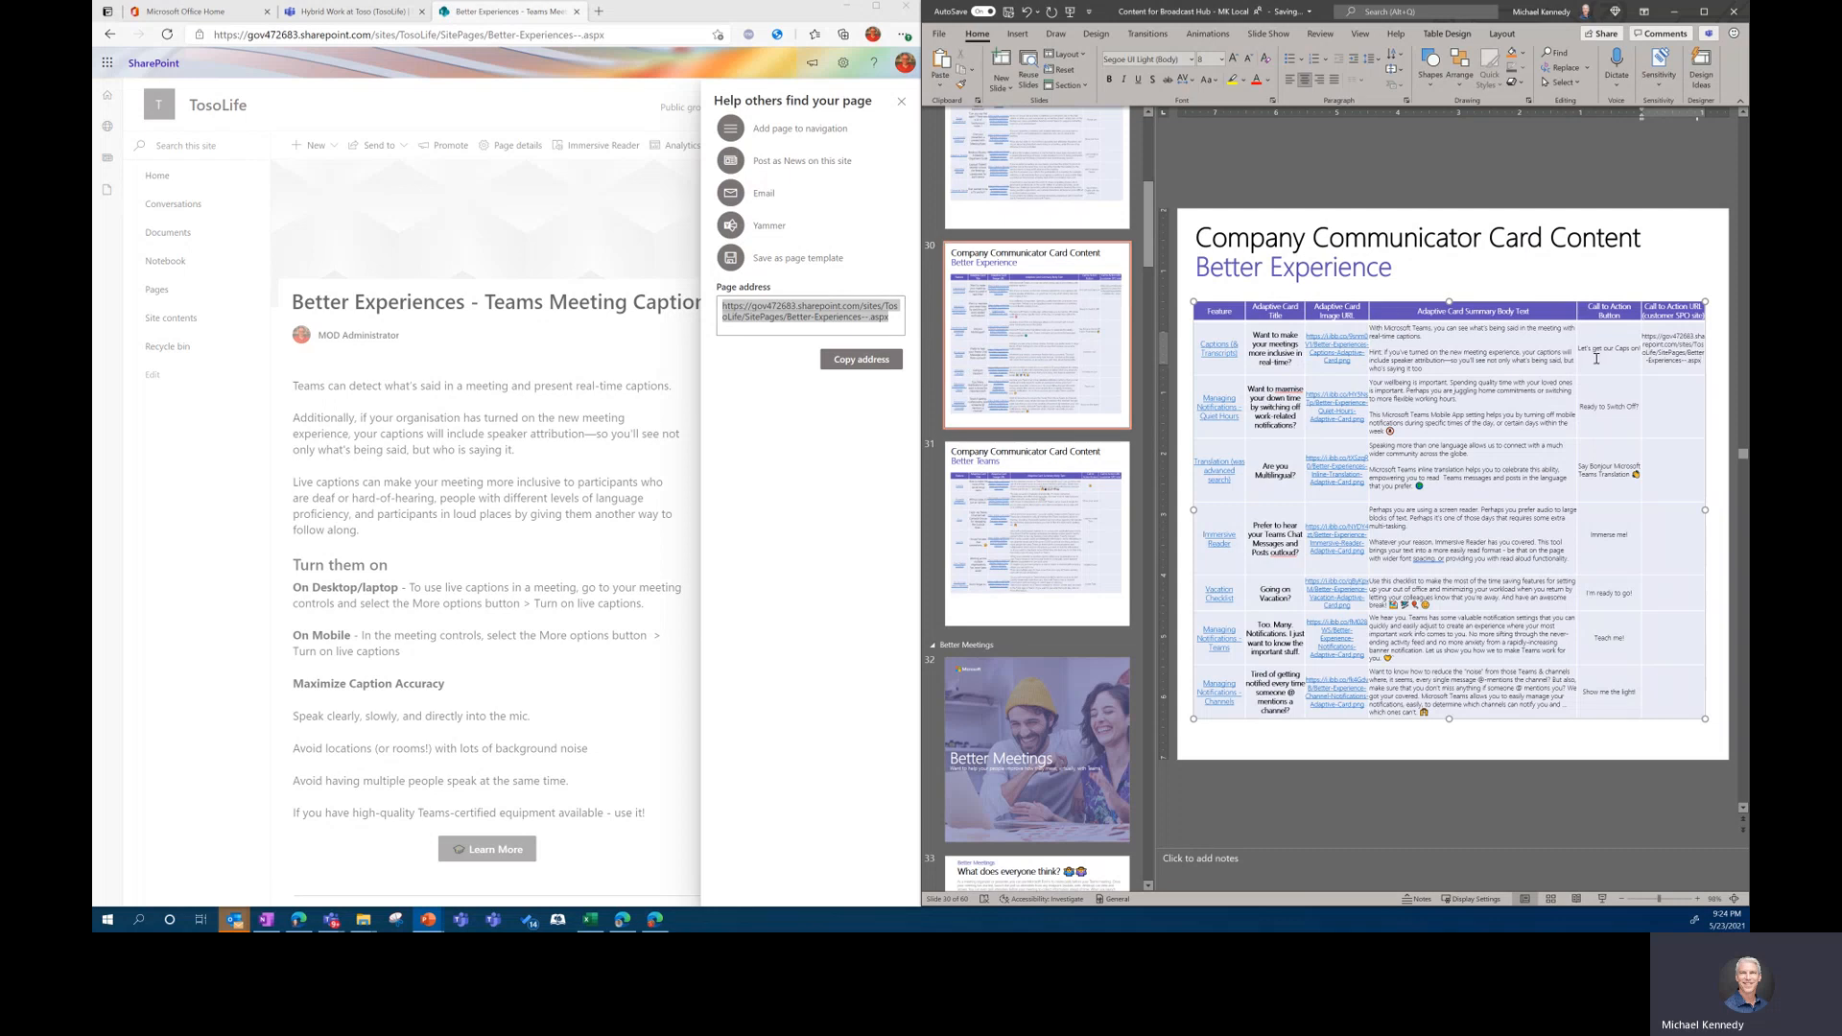
key(Tab)
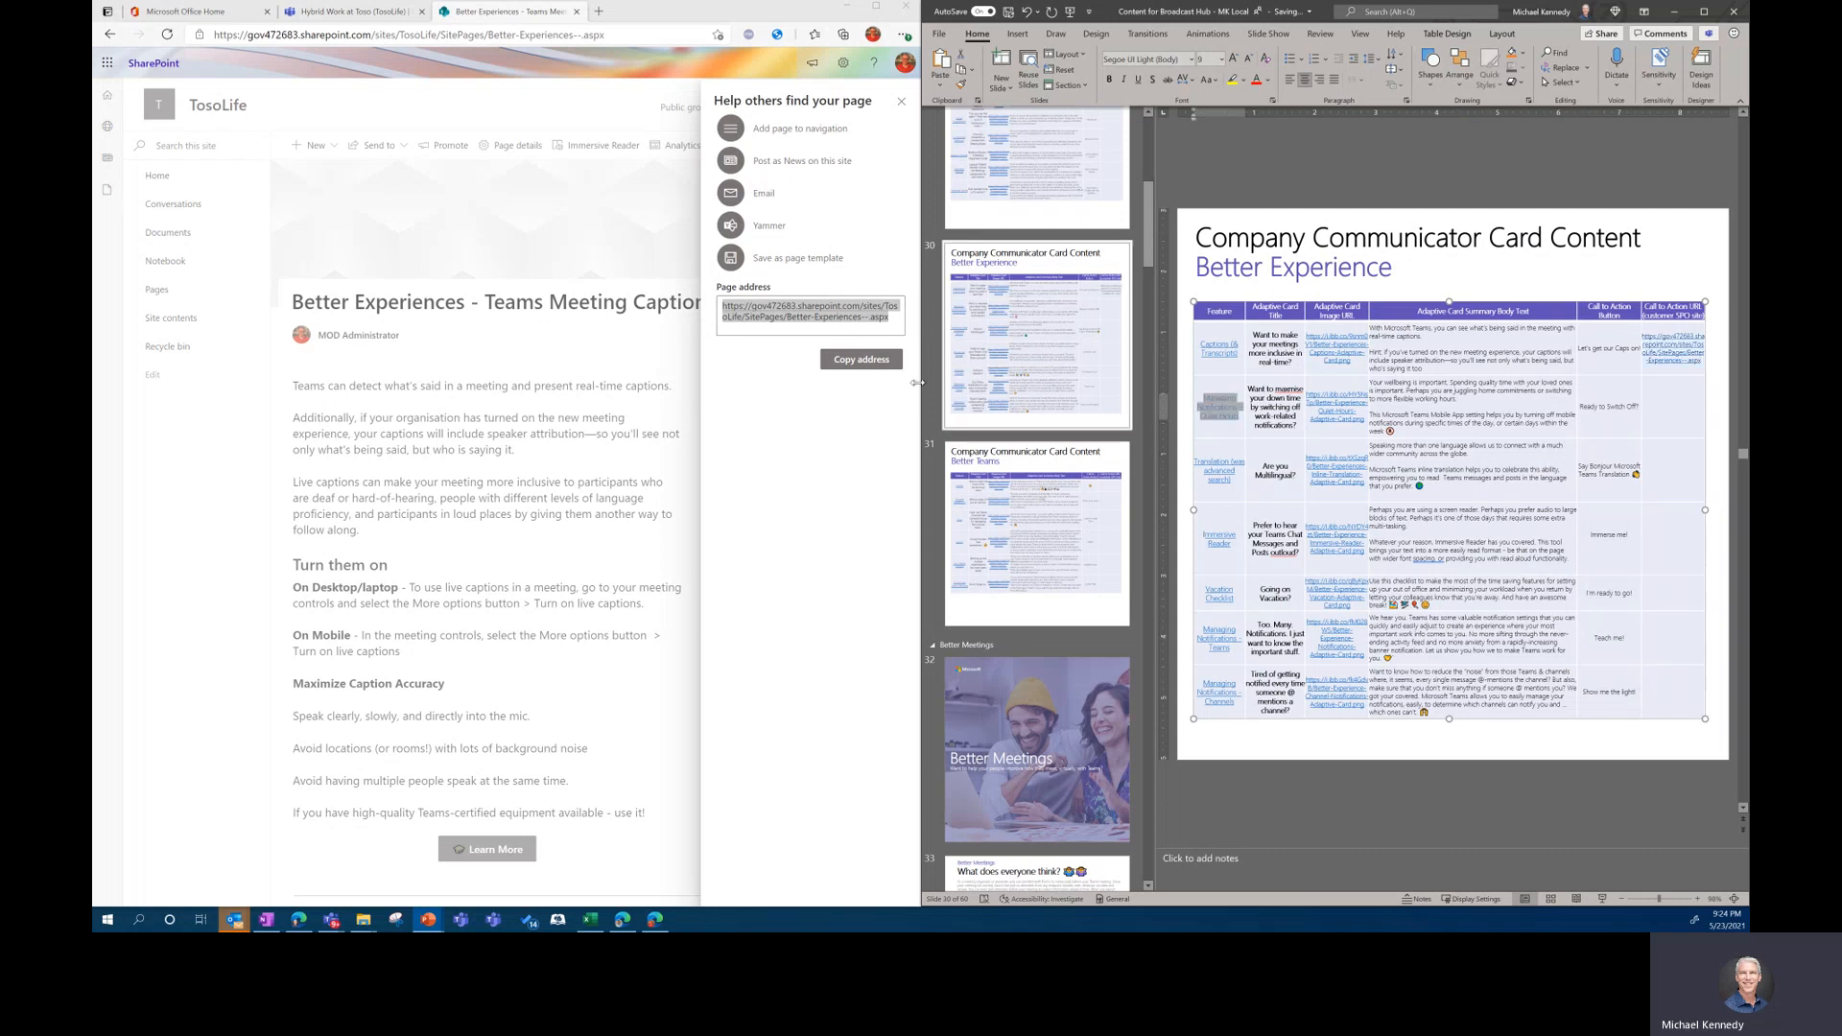
- Close the published page's sharing options, switch to Microsoft Teams and open the Contoso Comm team's General channel
click(903, 103)
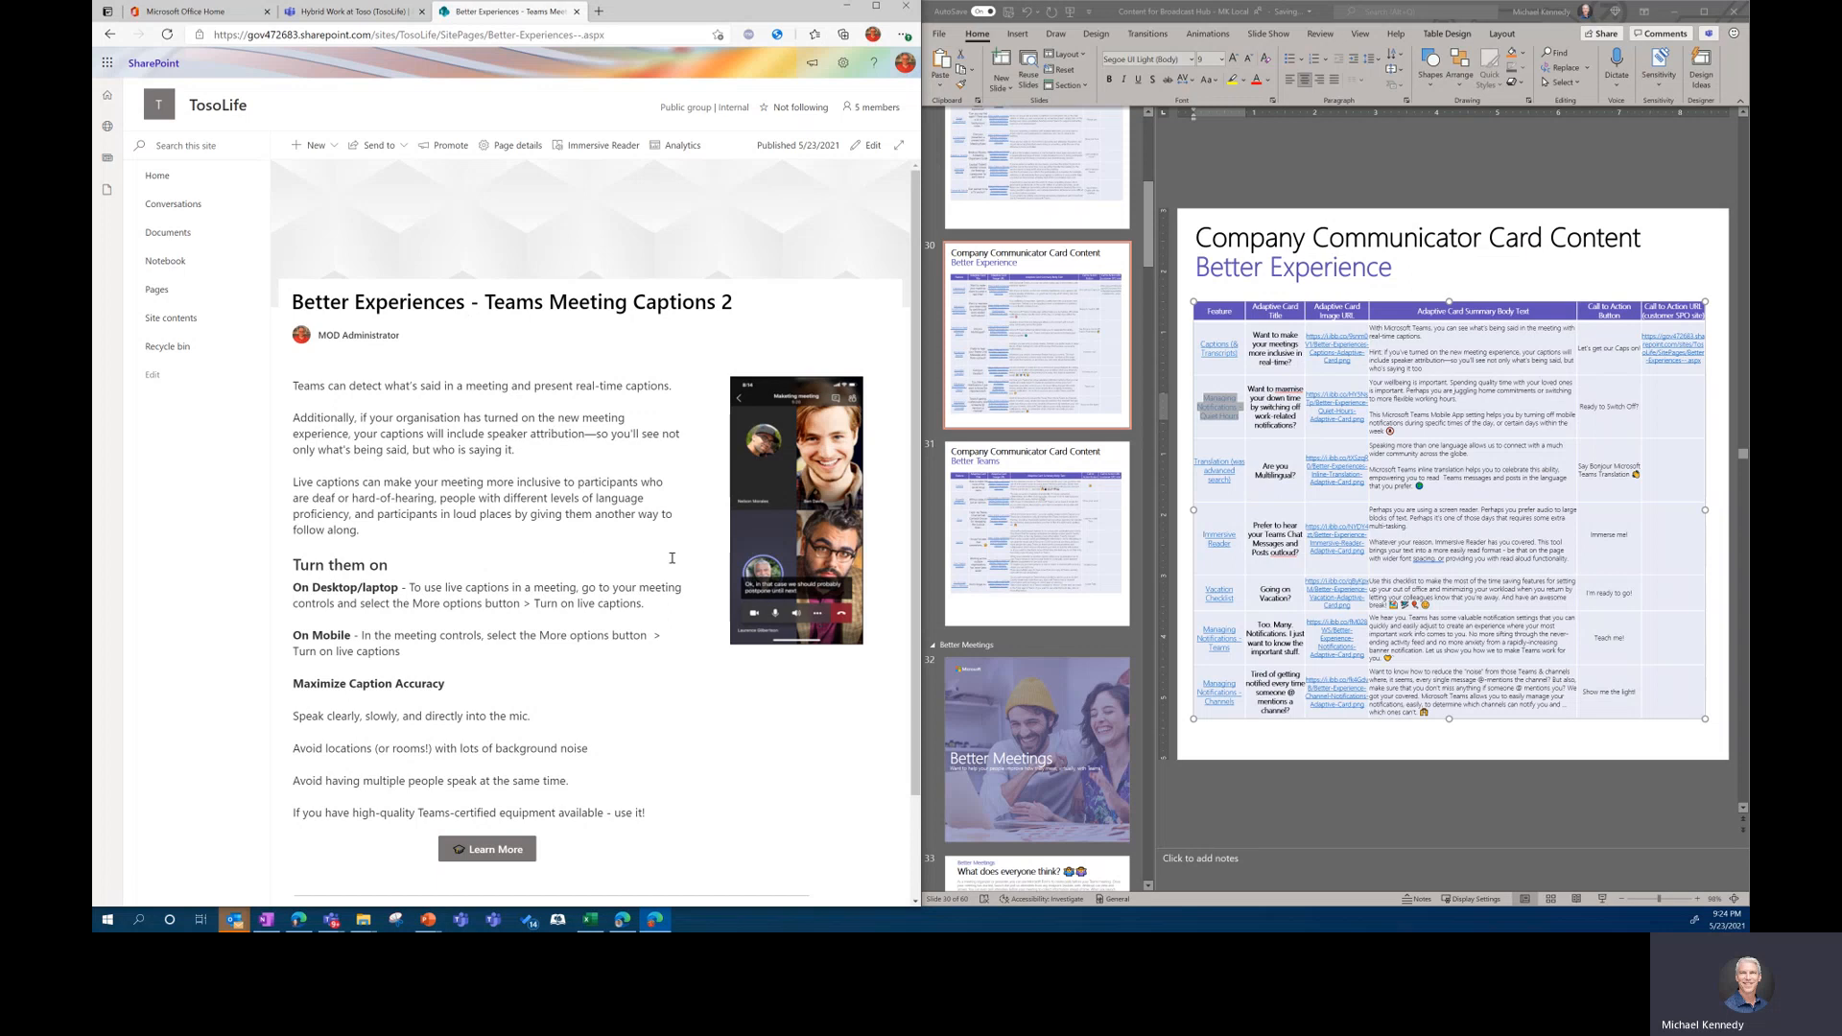
click(327, 13)
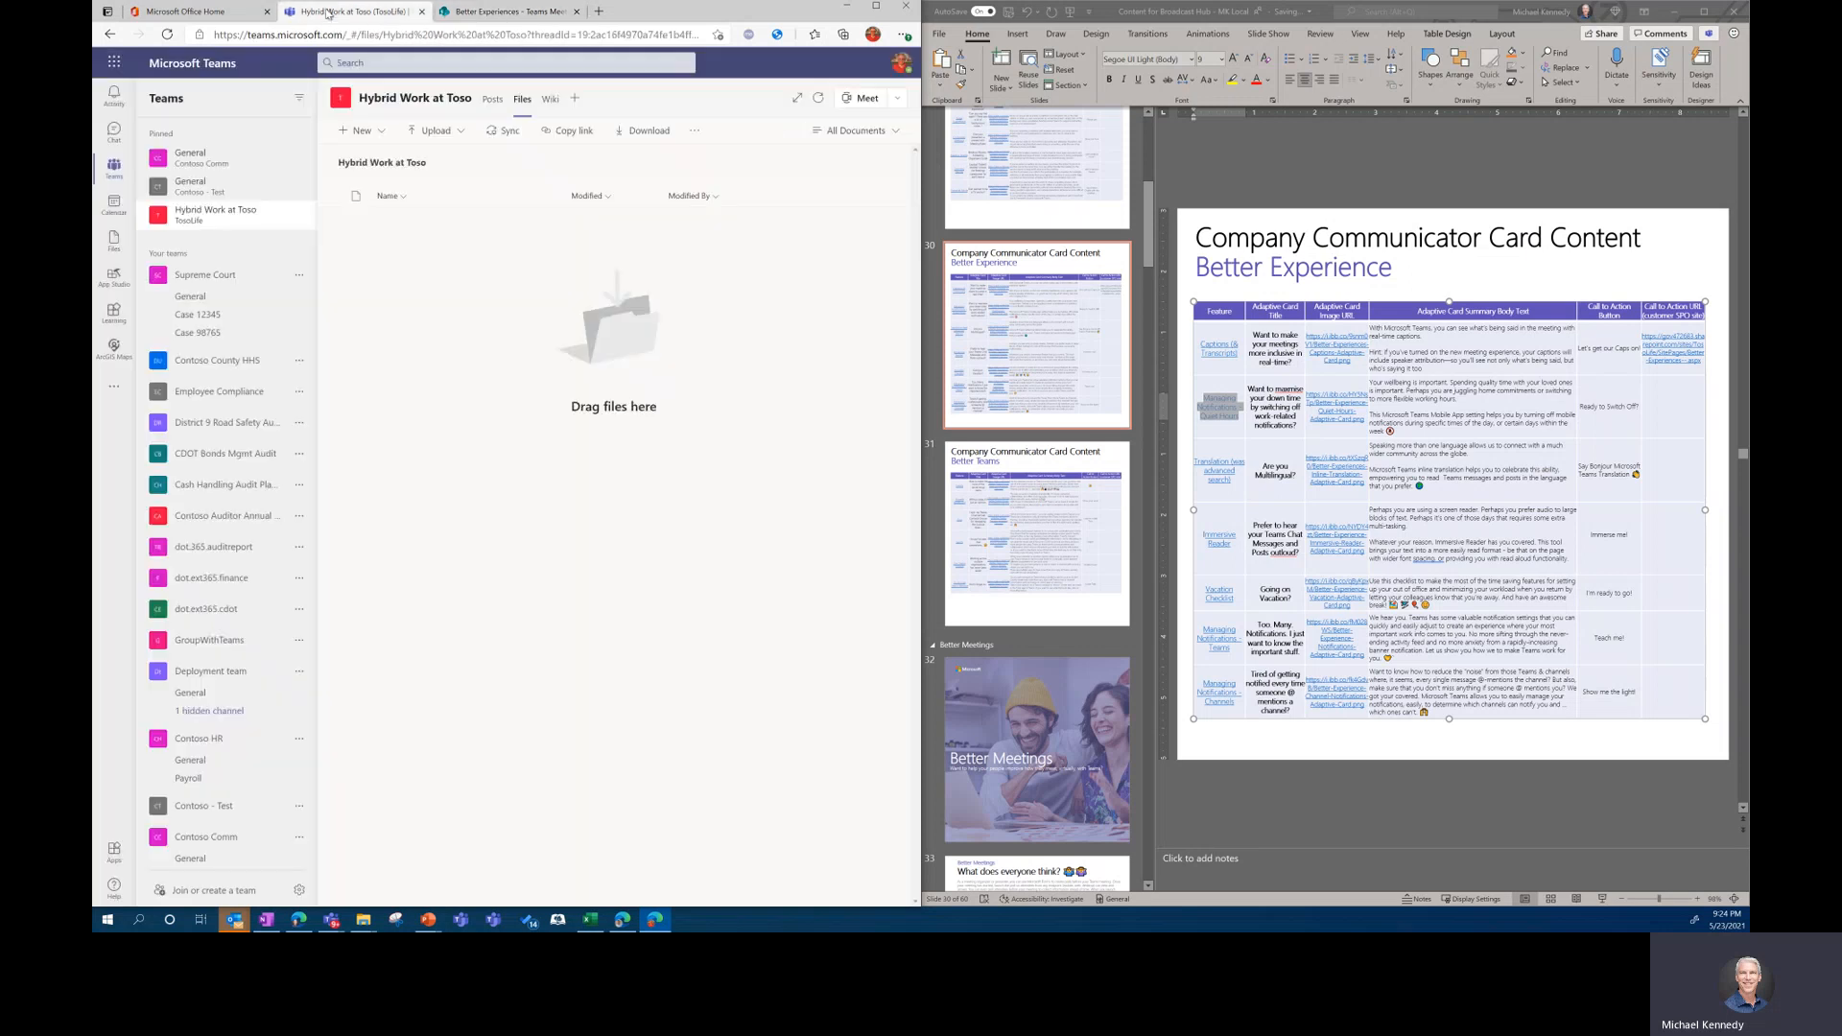
click(212, 163)
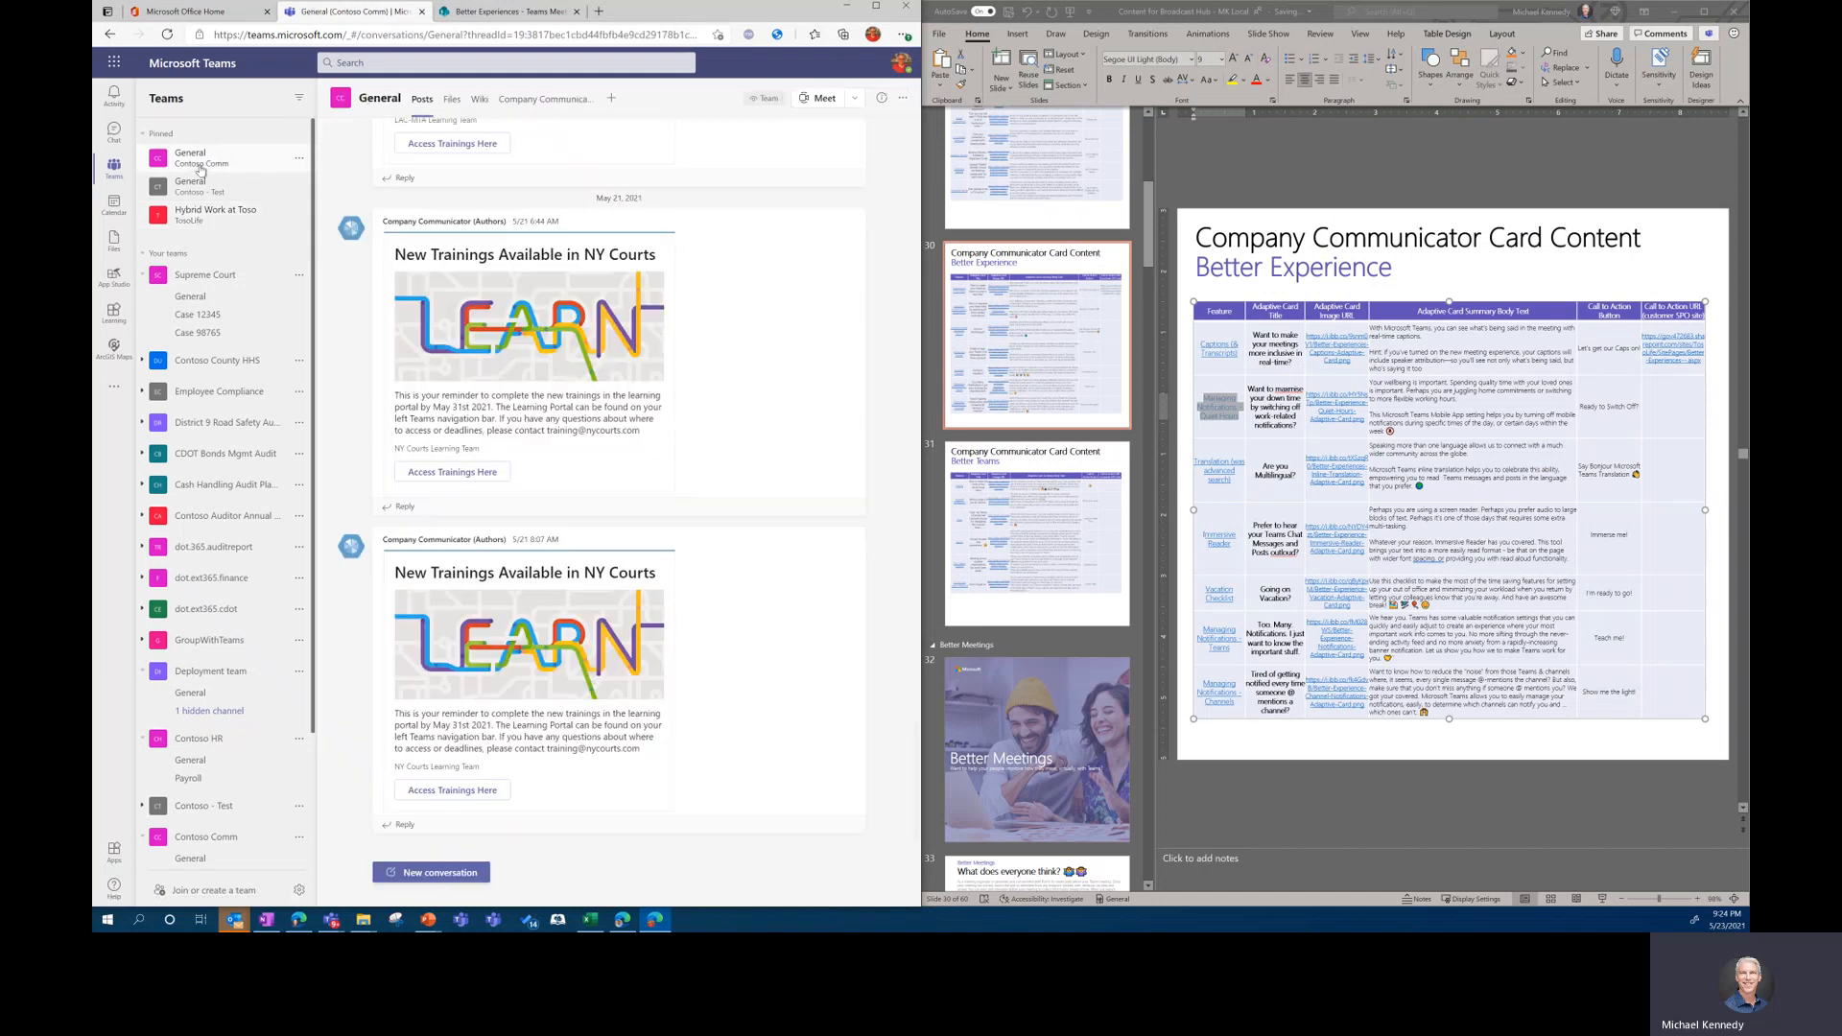
- Start a new Company Communicator message titled "Want to make your meetings more inclusive in real-time?", copied from the slide's Captions & Transcripts row
click(554, 102)
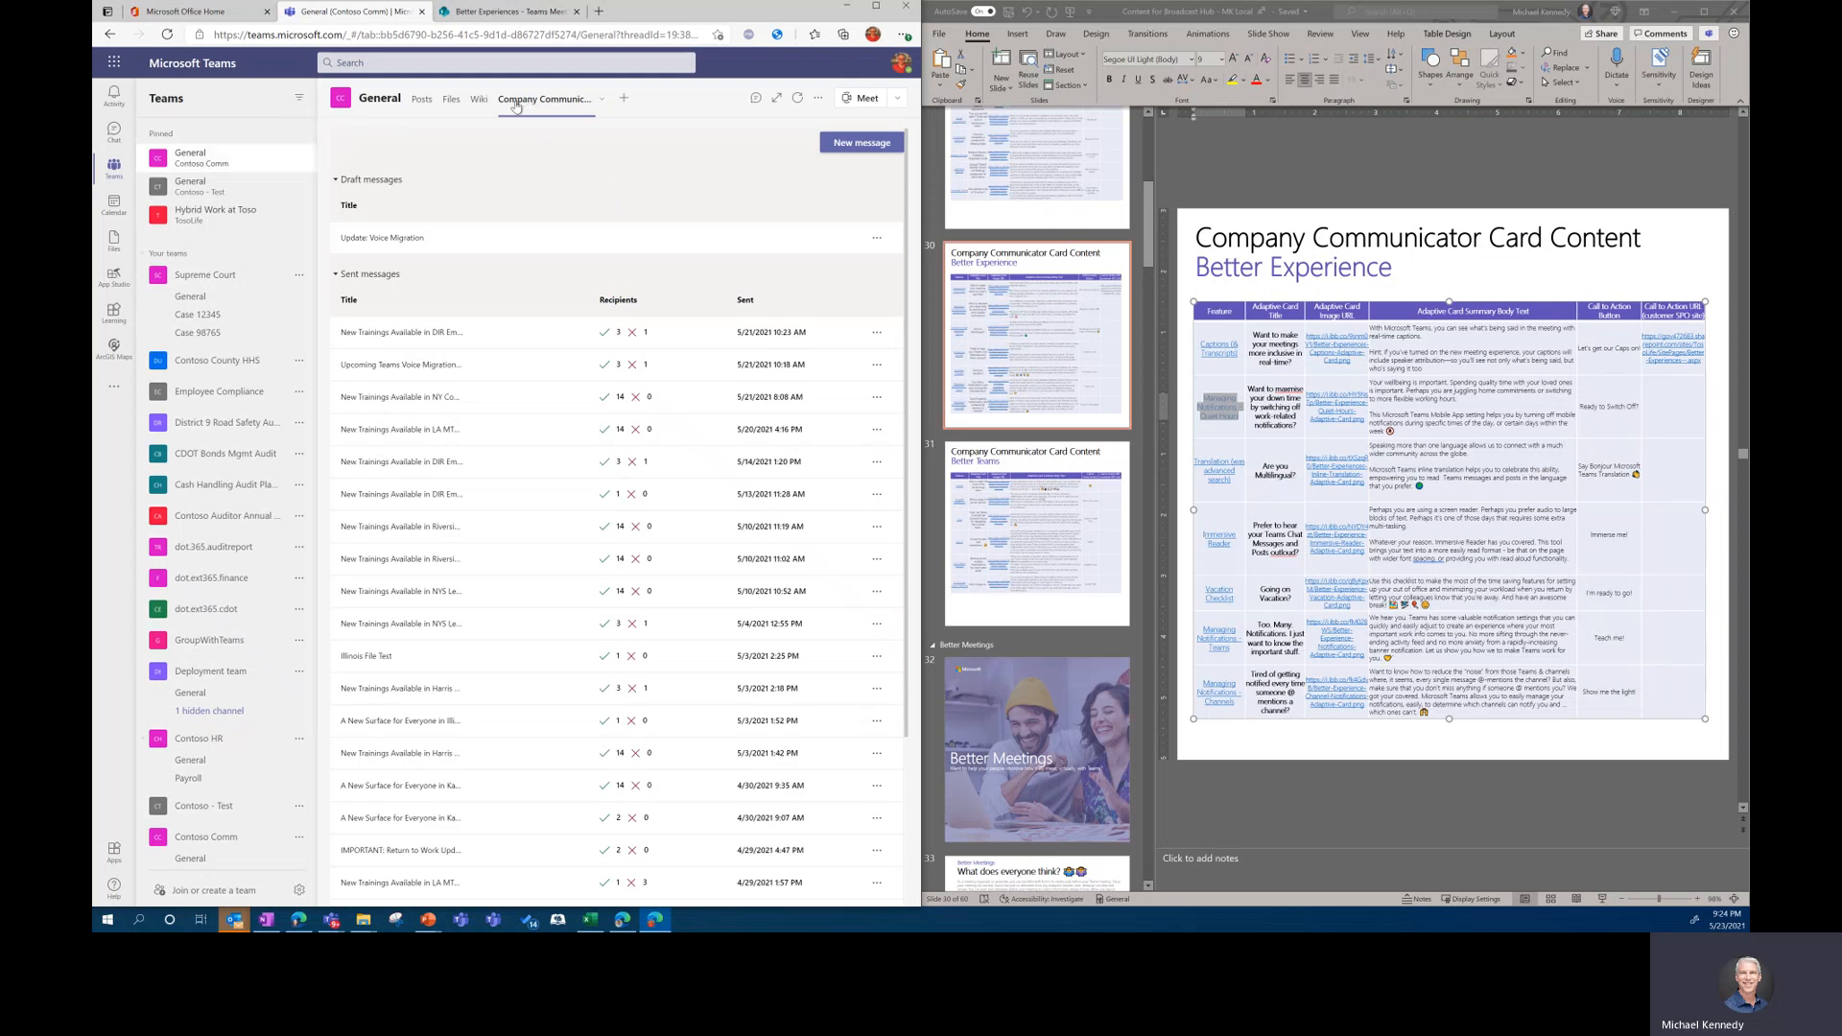
click(863, 144)
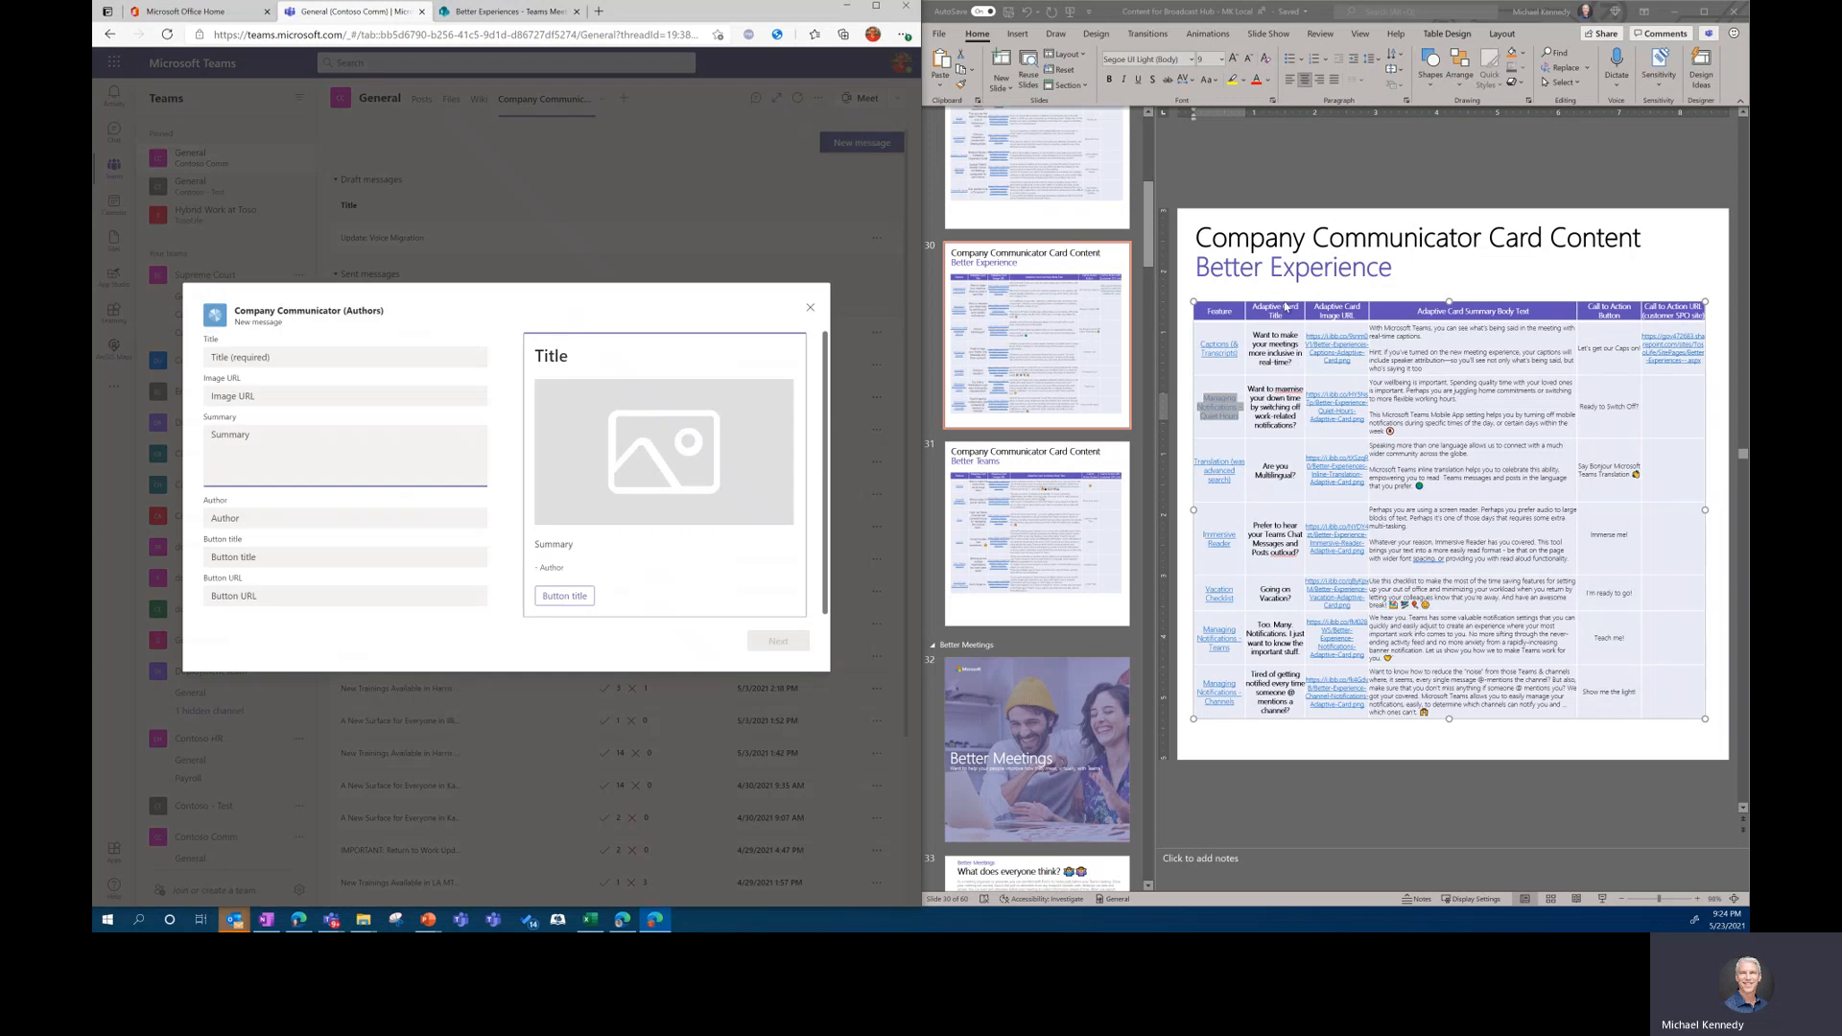
click(1252, 389)
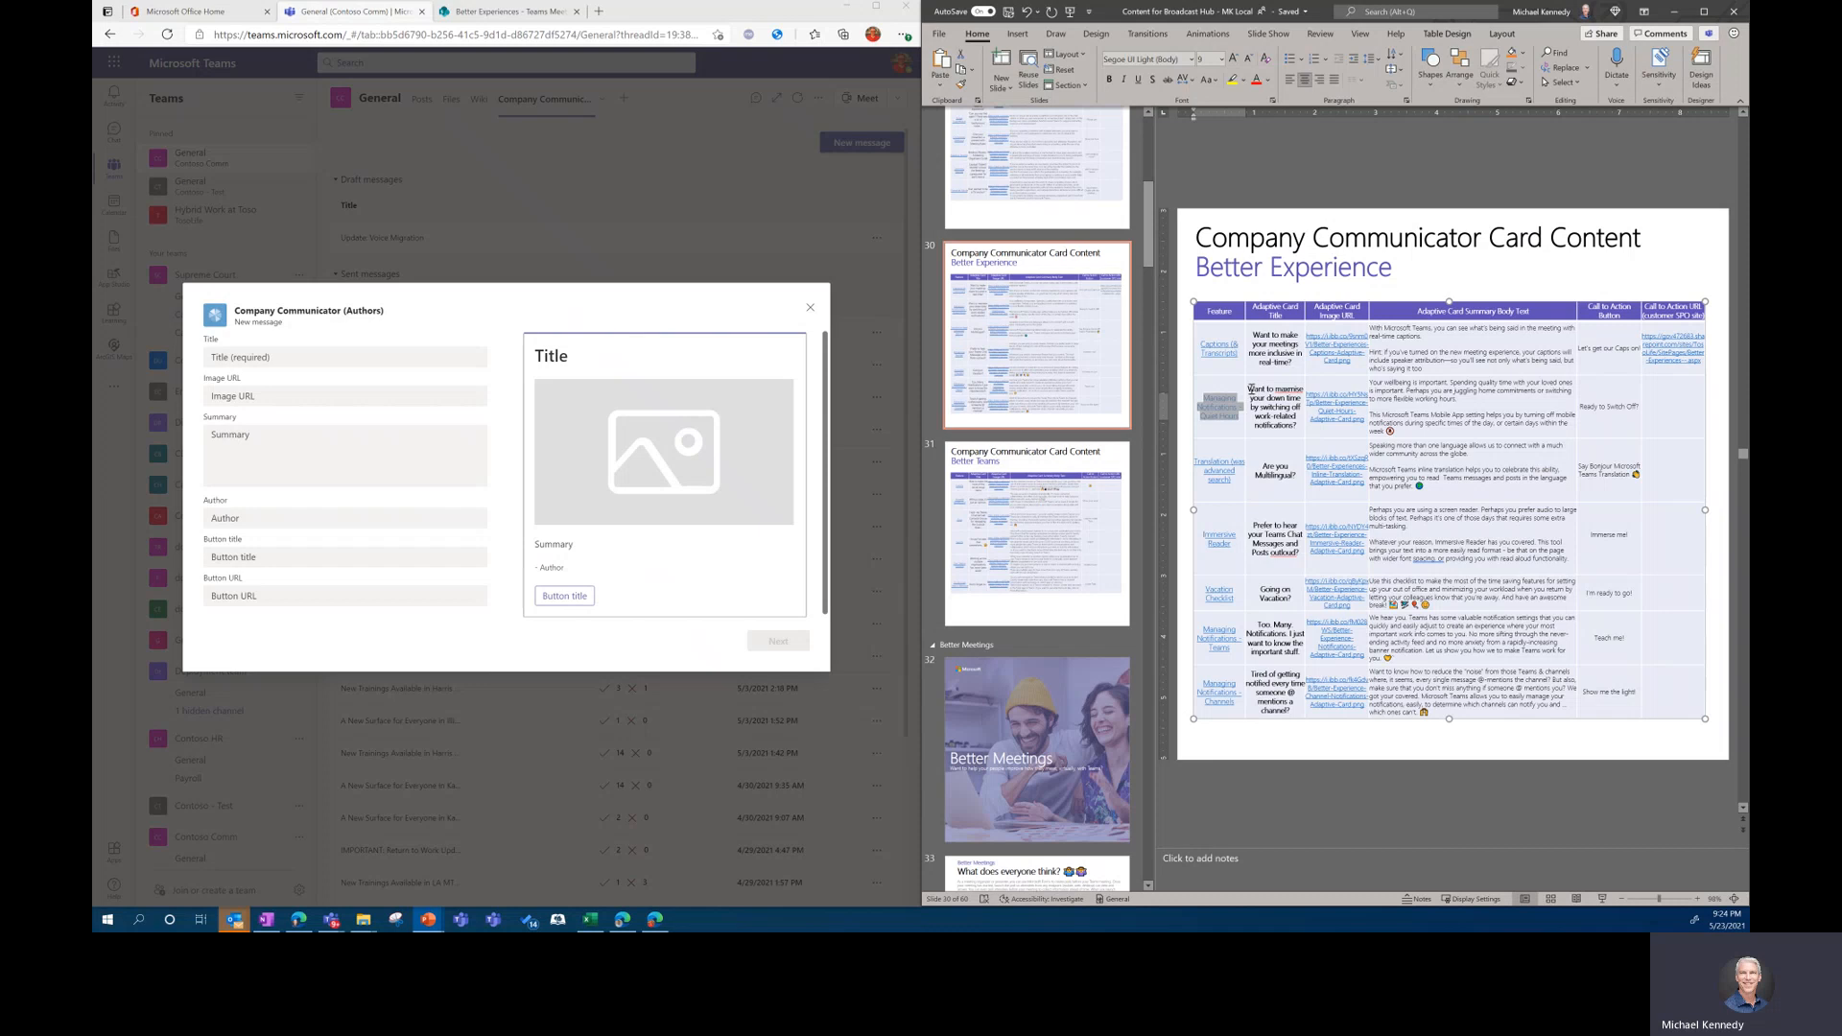
drag(1252, 389, 1297, 431)
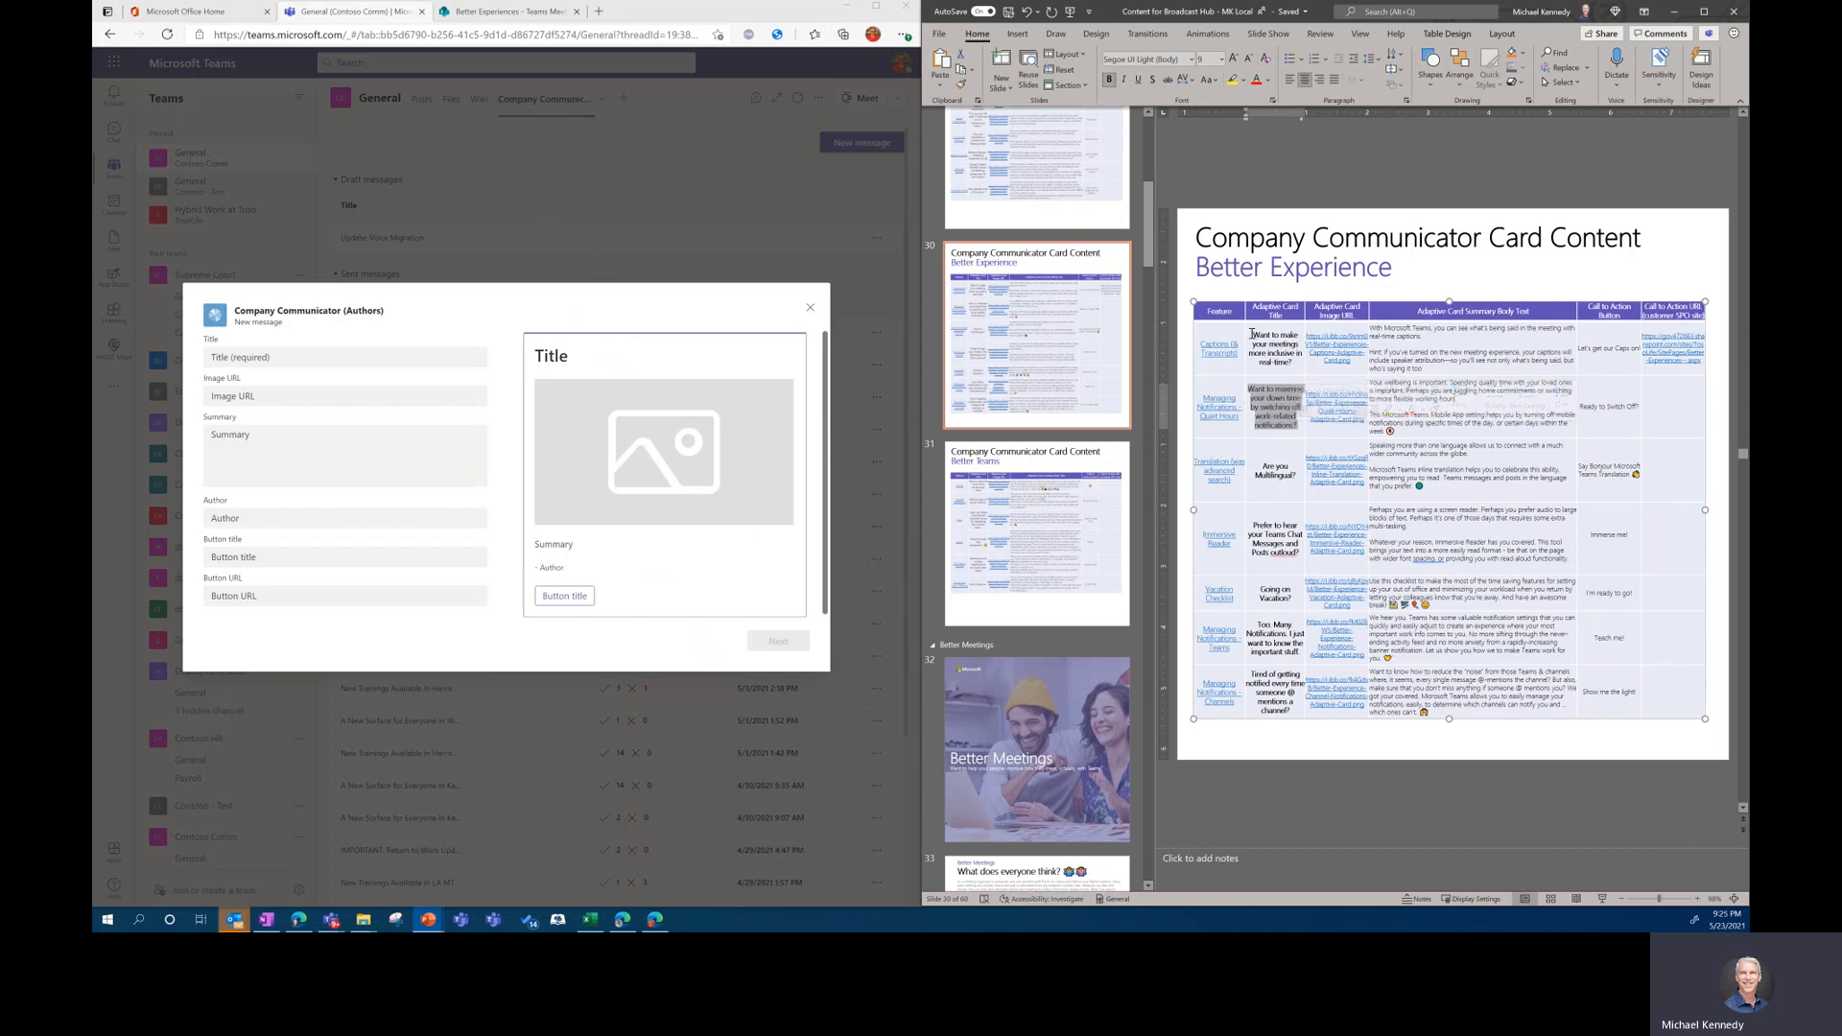
drag(1250, 335, 1288, 365)
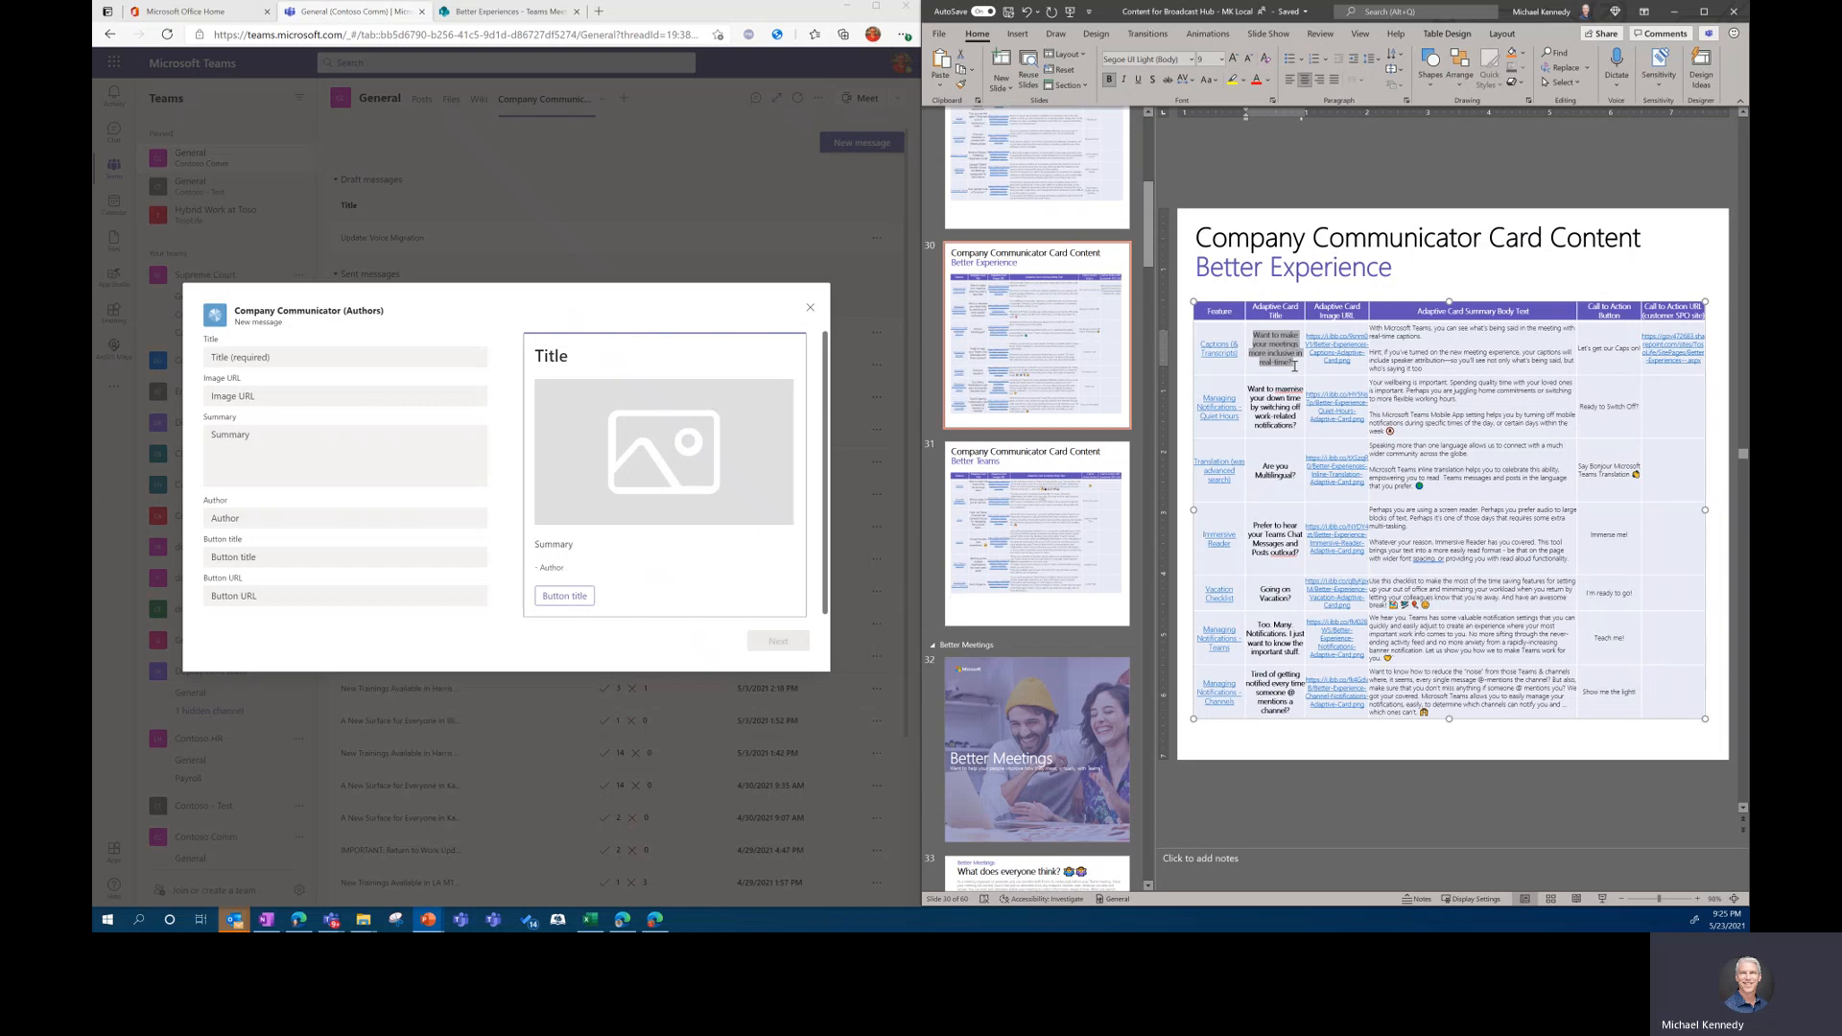
click(276, 357)
key(ctrl+v)
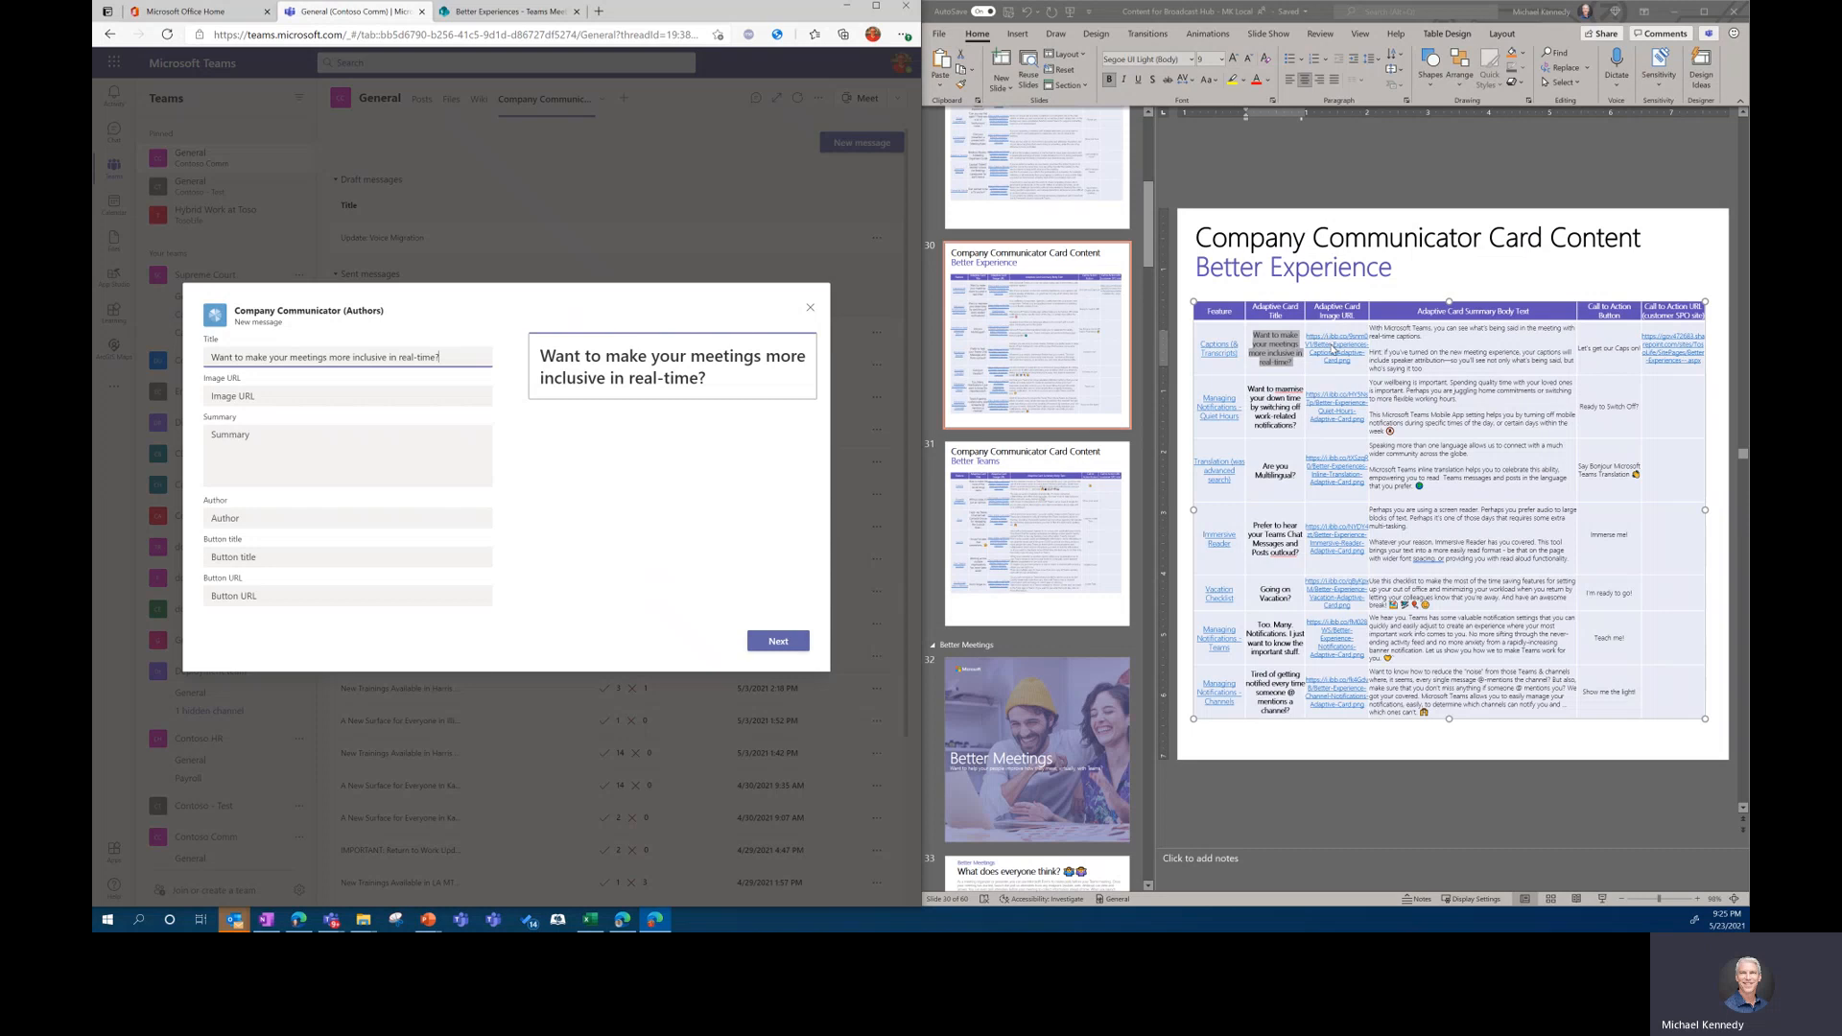
- Copy the Captions & Transcripts row's Better-Experiences-Captions-Adaptive-Card.png link from the slide into the message's Image URL
click(1330, 348)
right_click(1330, 348)
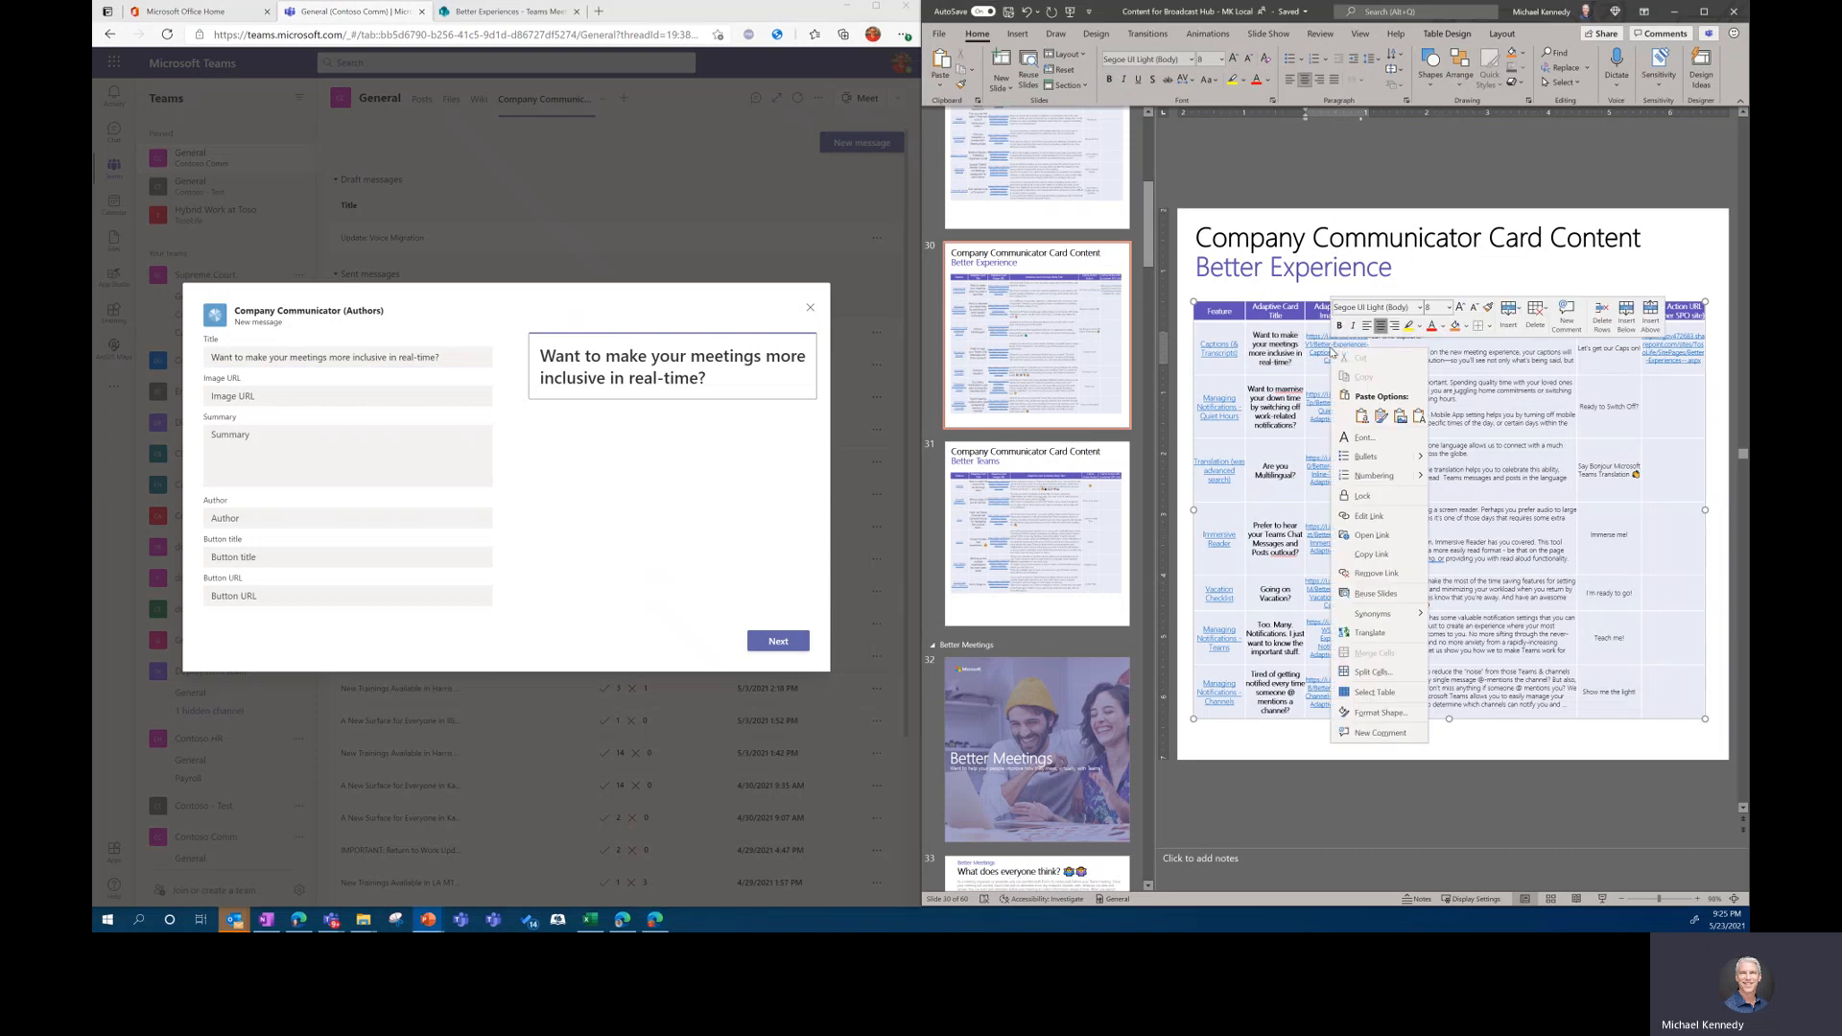
click(1372, 553)
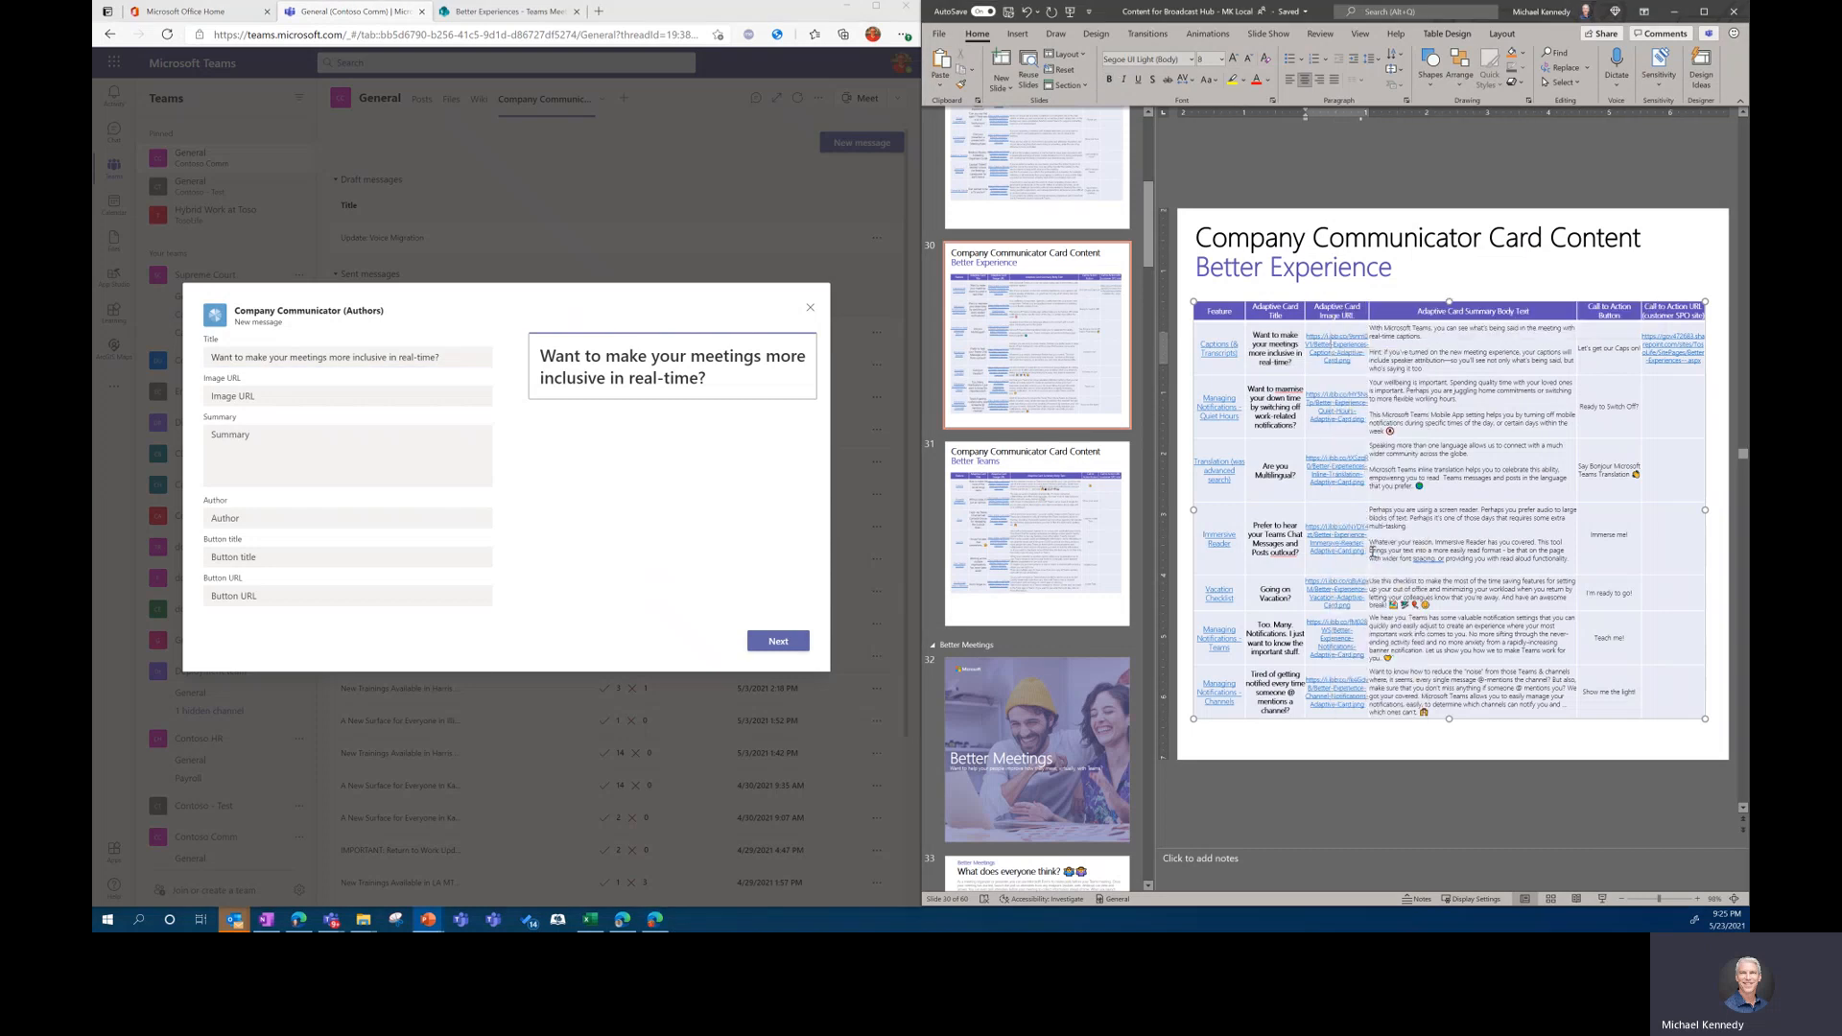
click(299, 401)
key(ctrl+v)
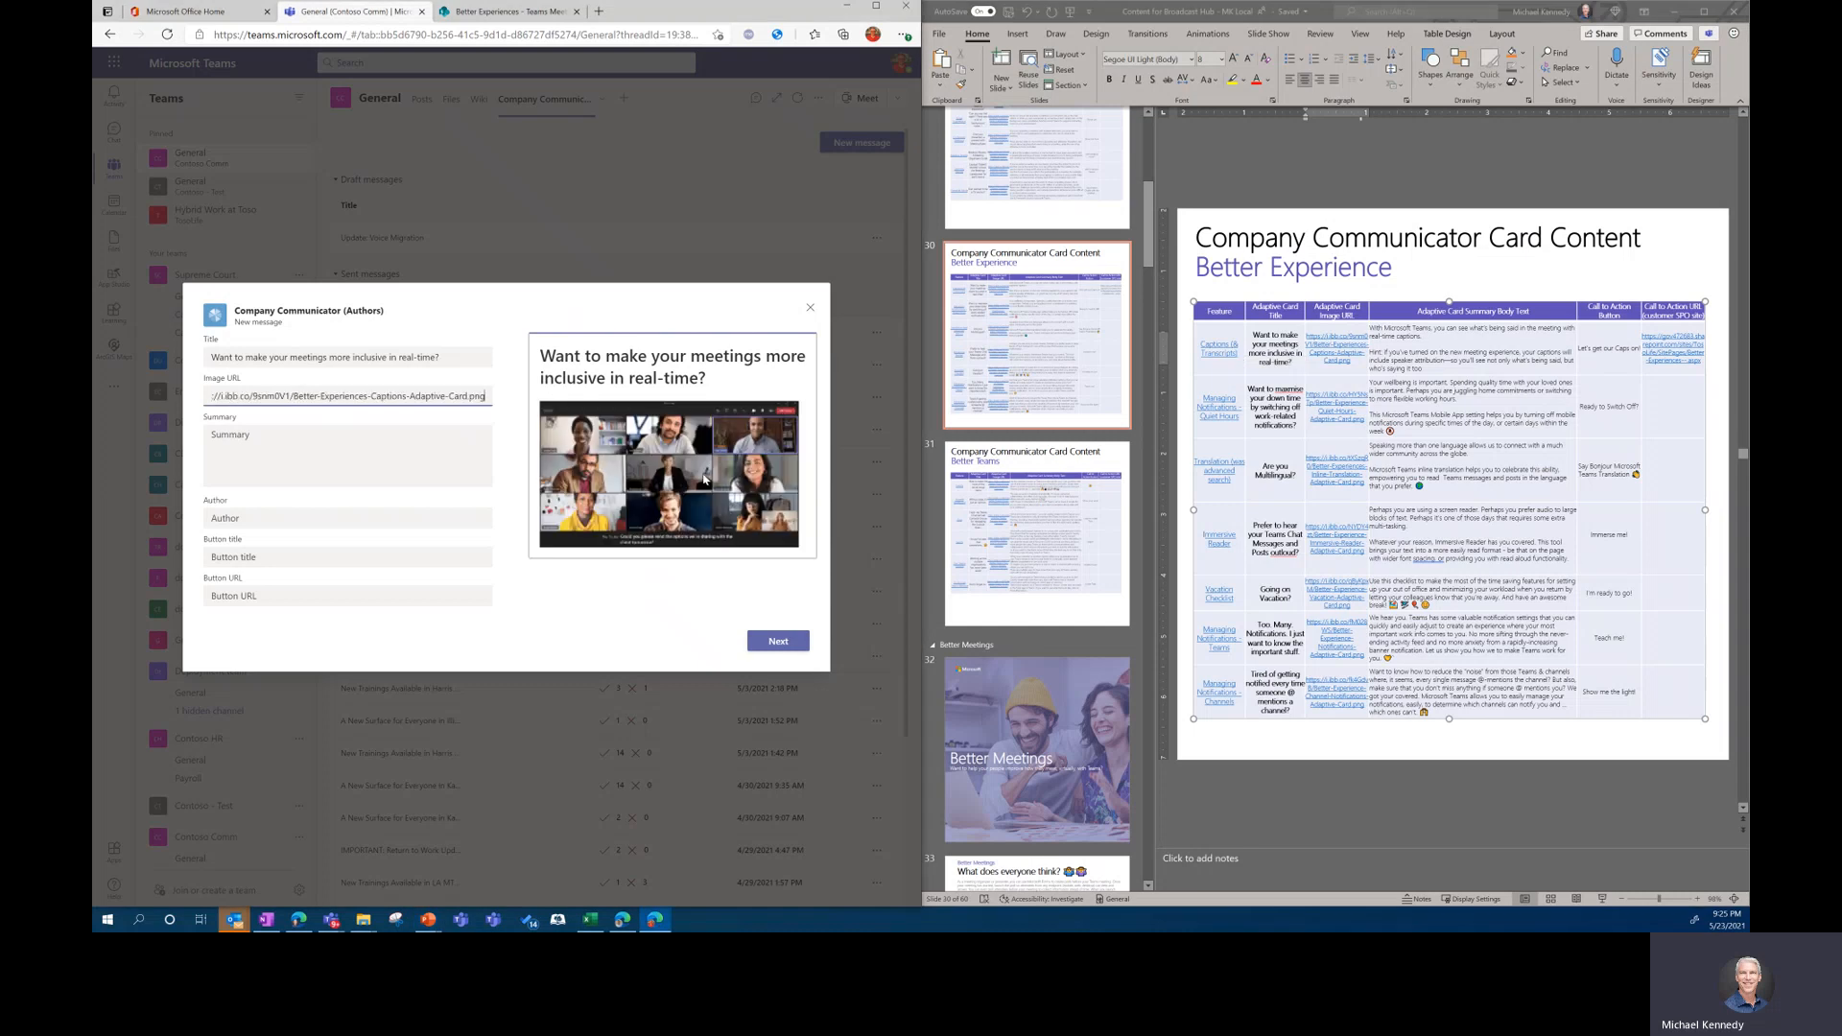
- Fill the message summary with the Captions & Transcripts body text from the slide, replacing the stray characters before "Hint:" with a blank line
key(Tab)
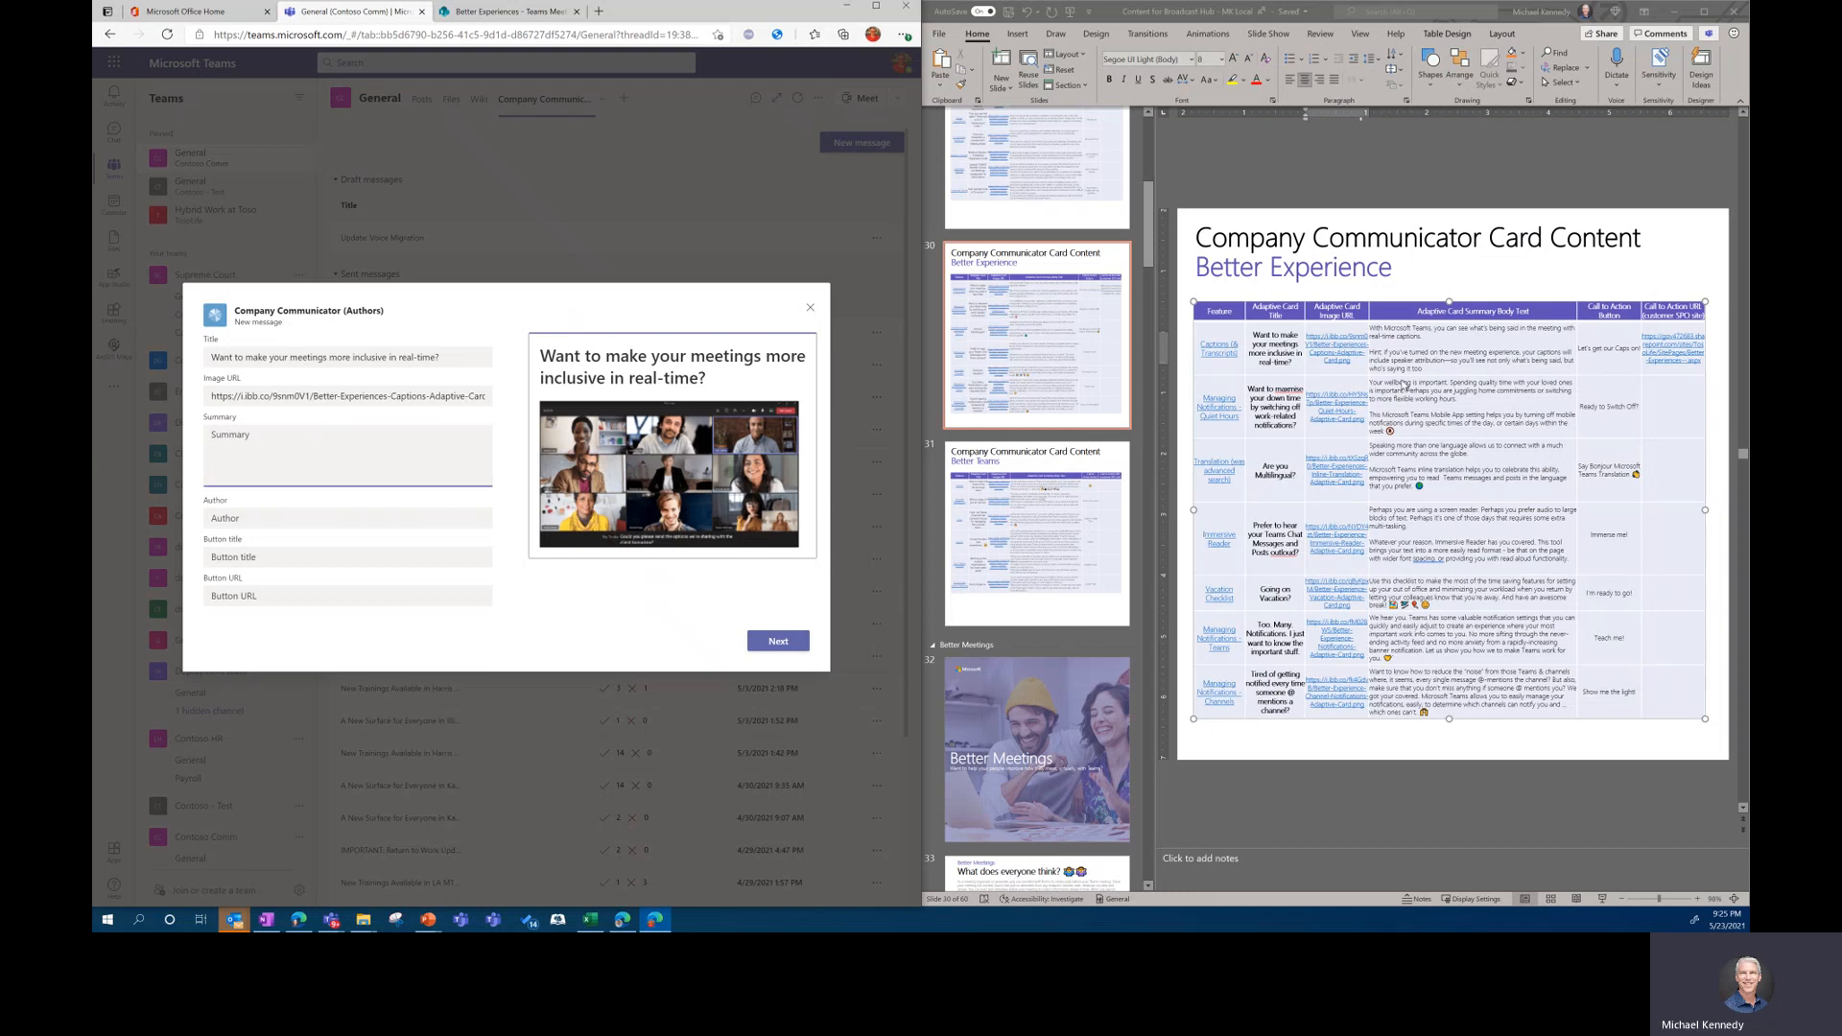
click(1375, 329)
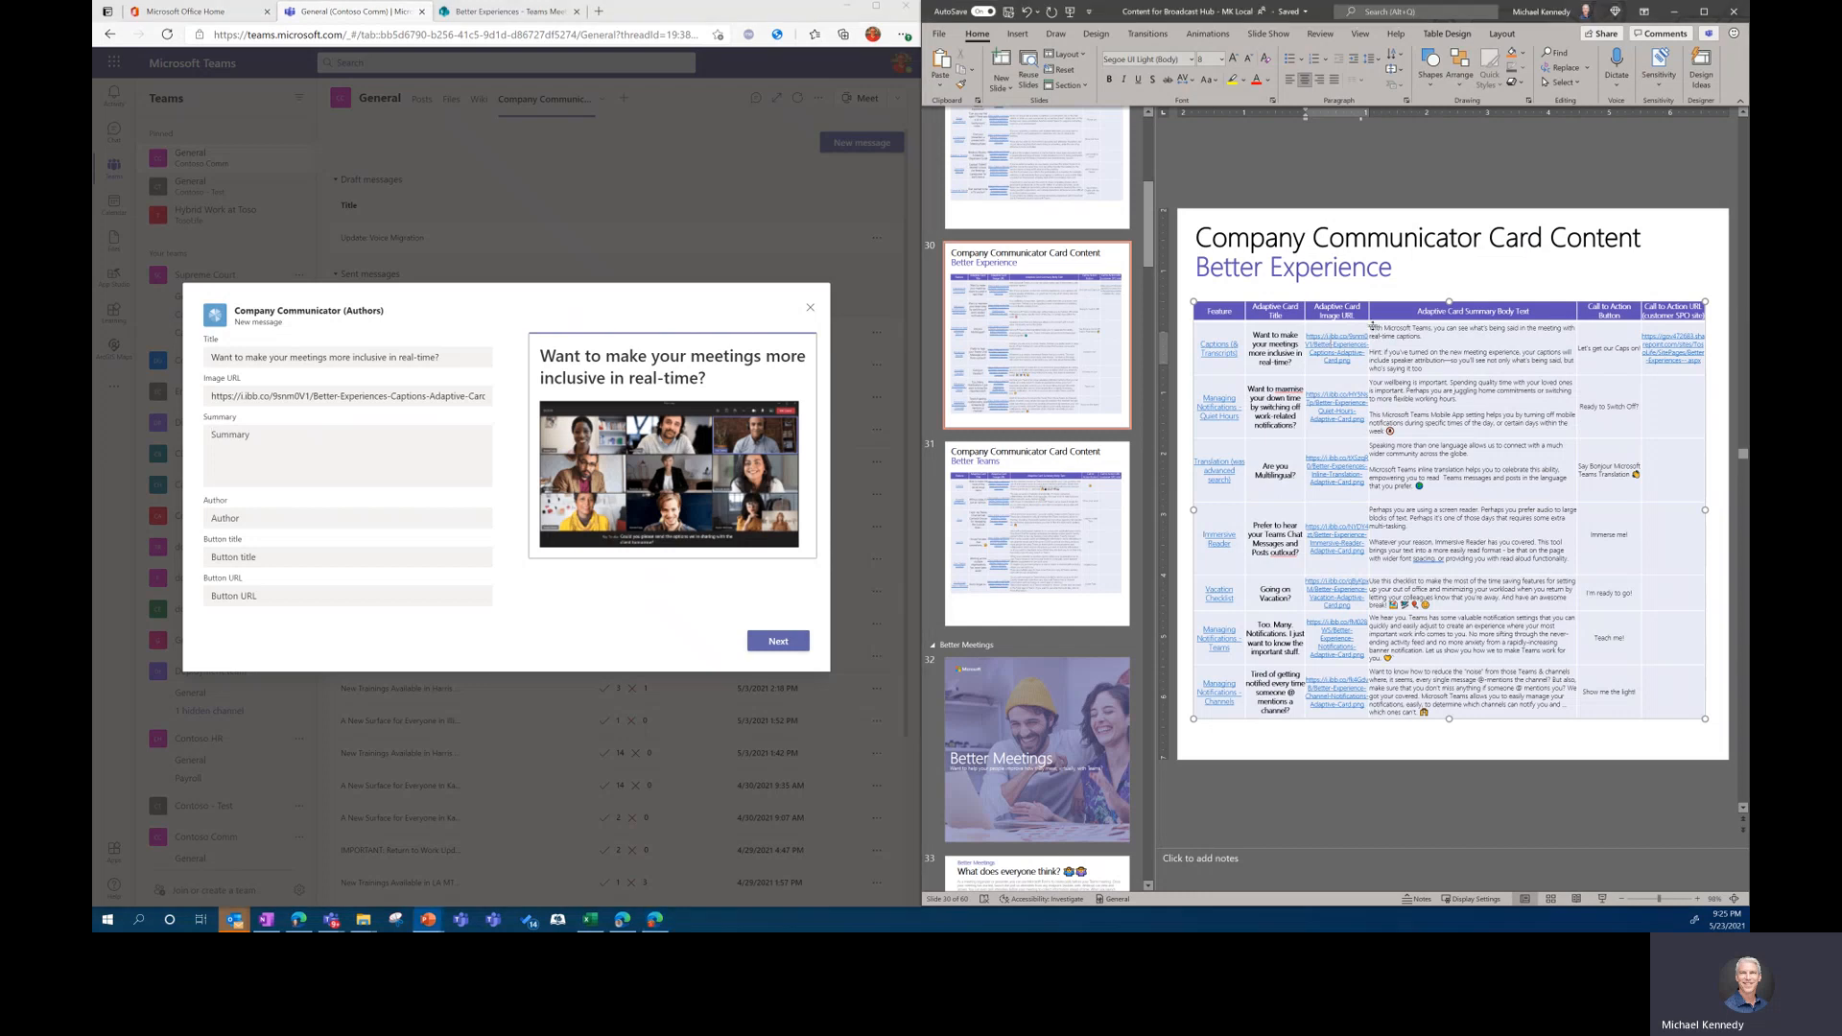
triple_click(1375, 329)
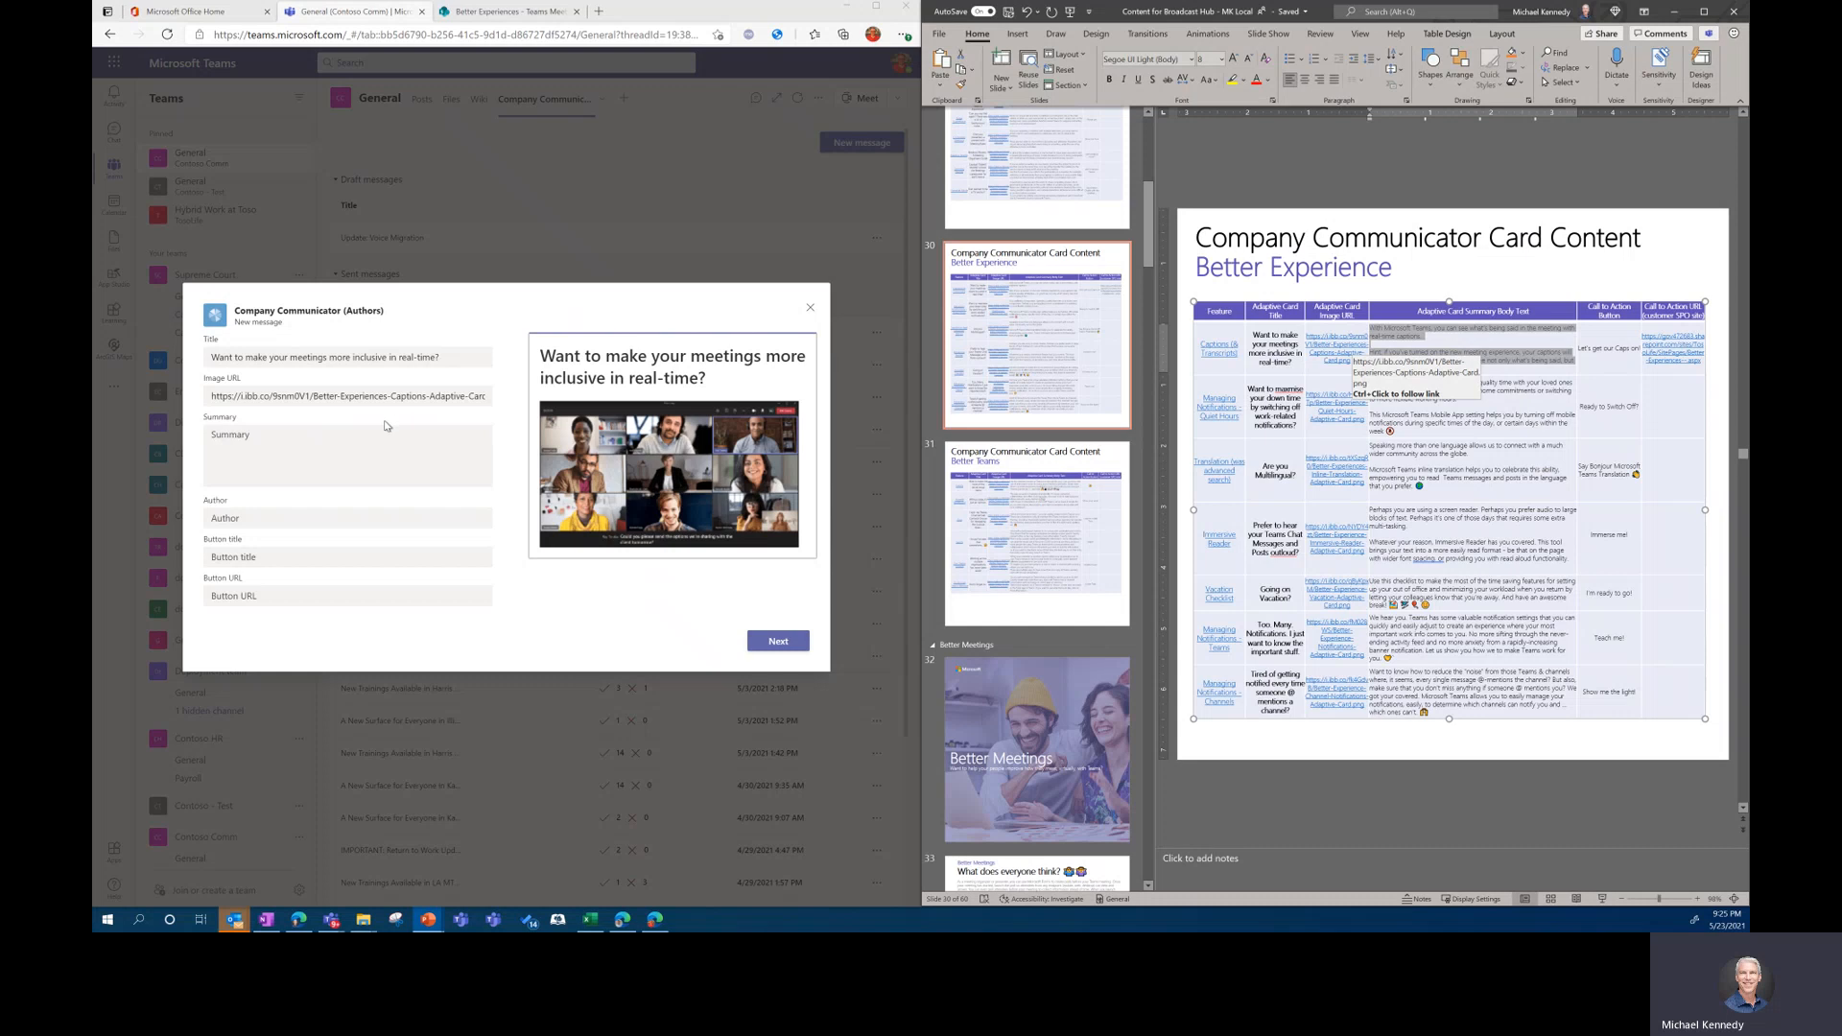
click(334, 440)
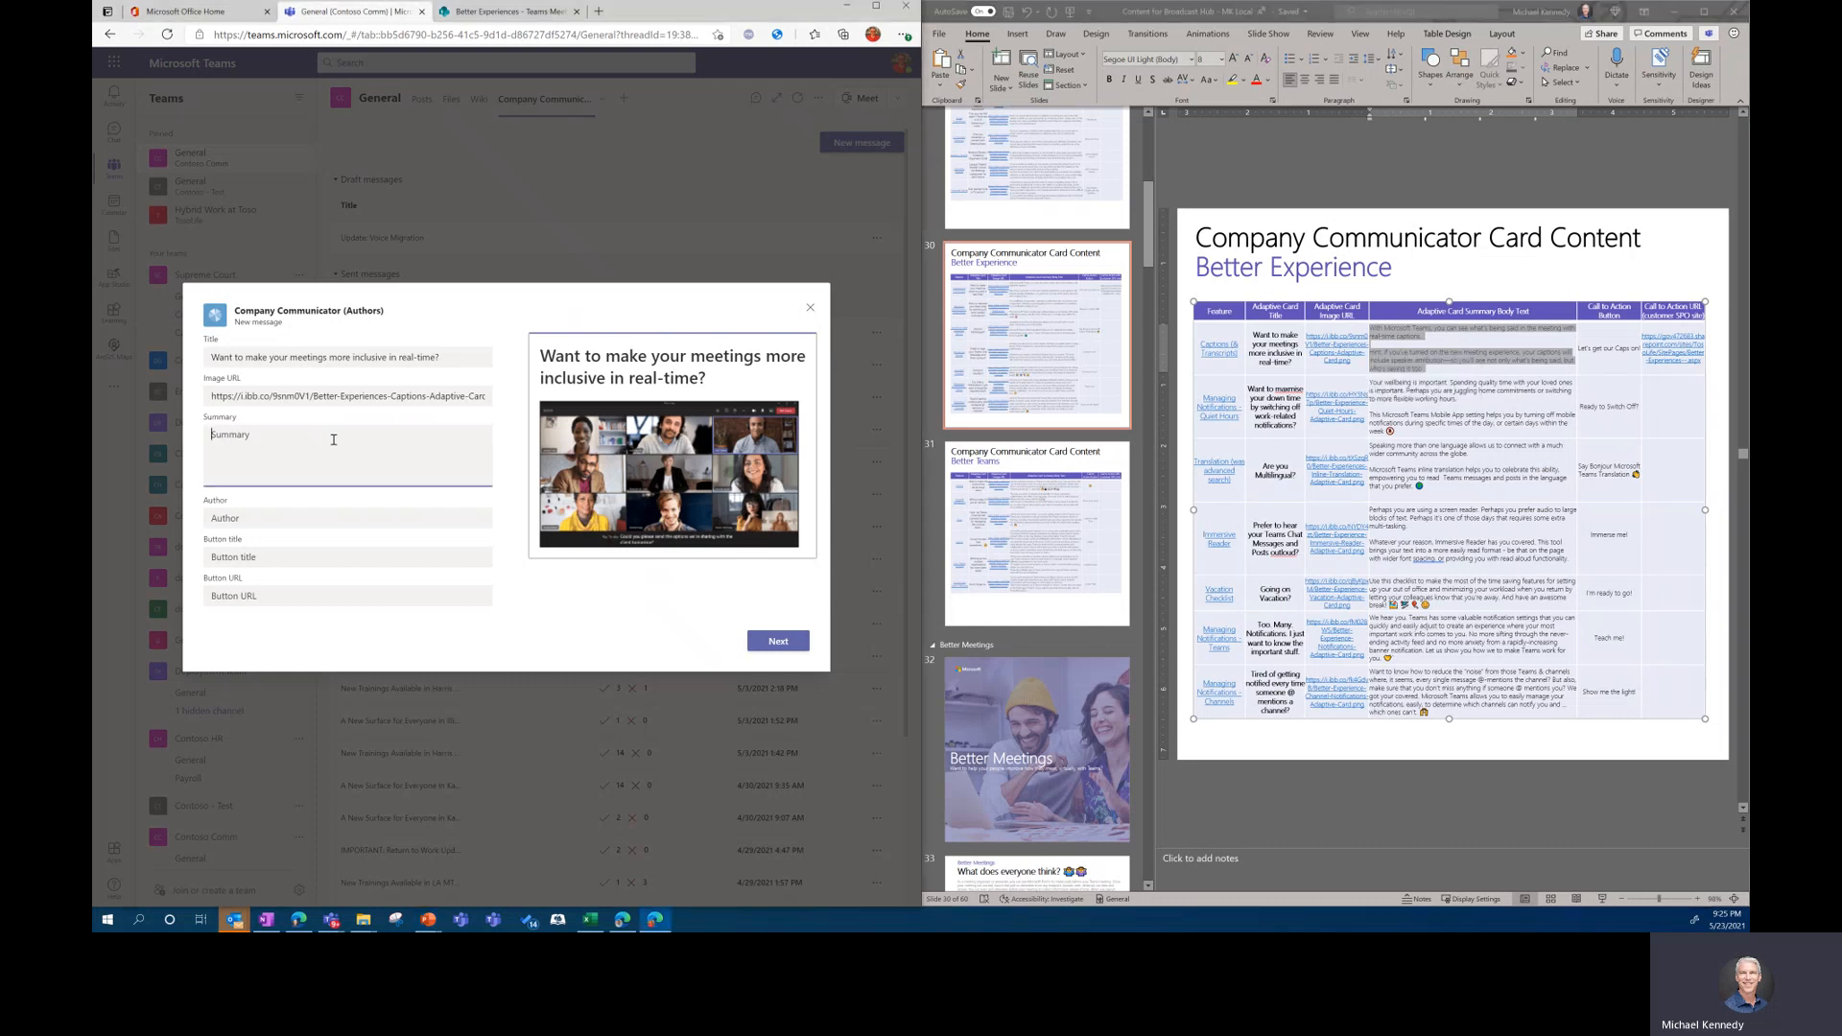
key(ctrl+v)
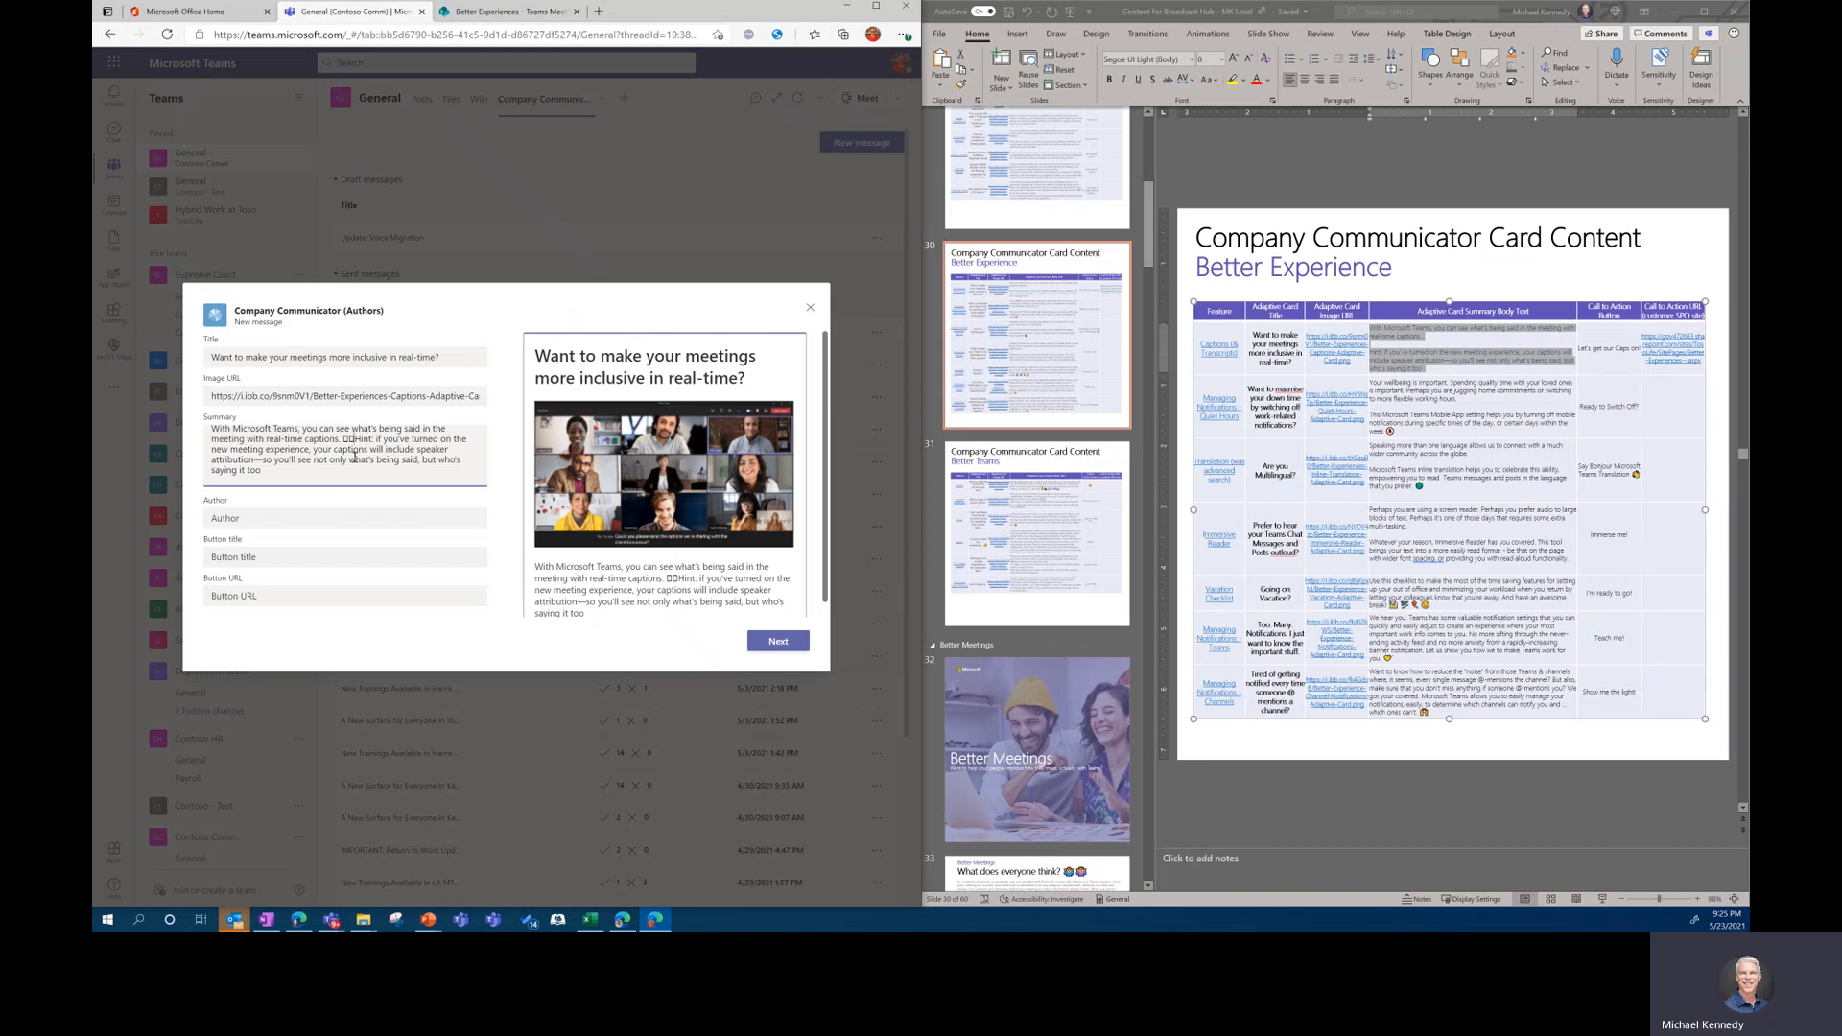
key(BackSpace)
key(BackSpace)
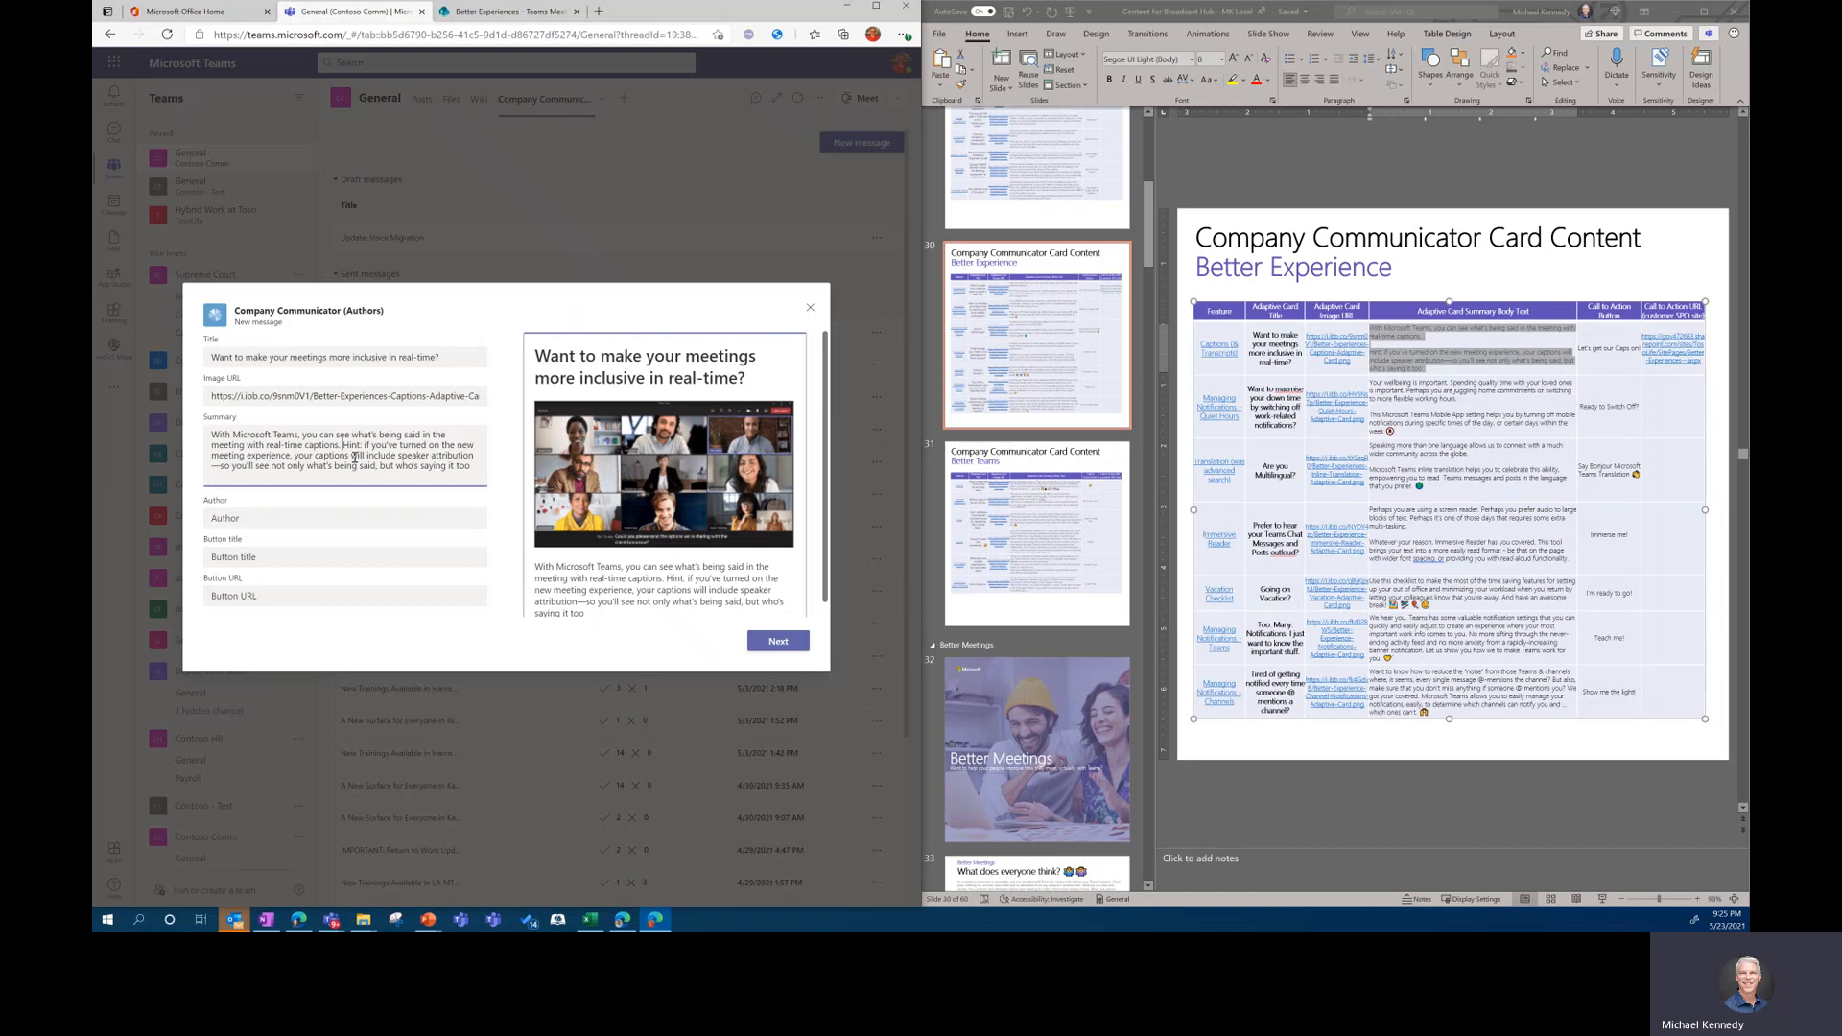
key(Return)
key(Return)
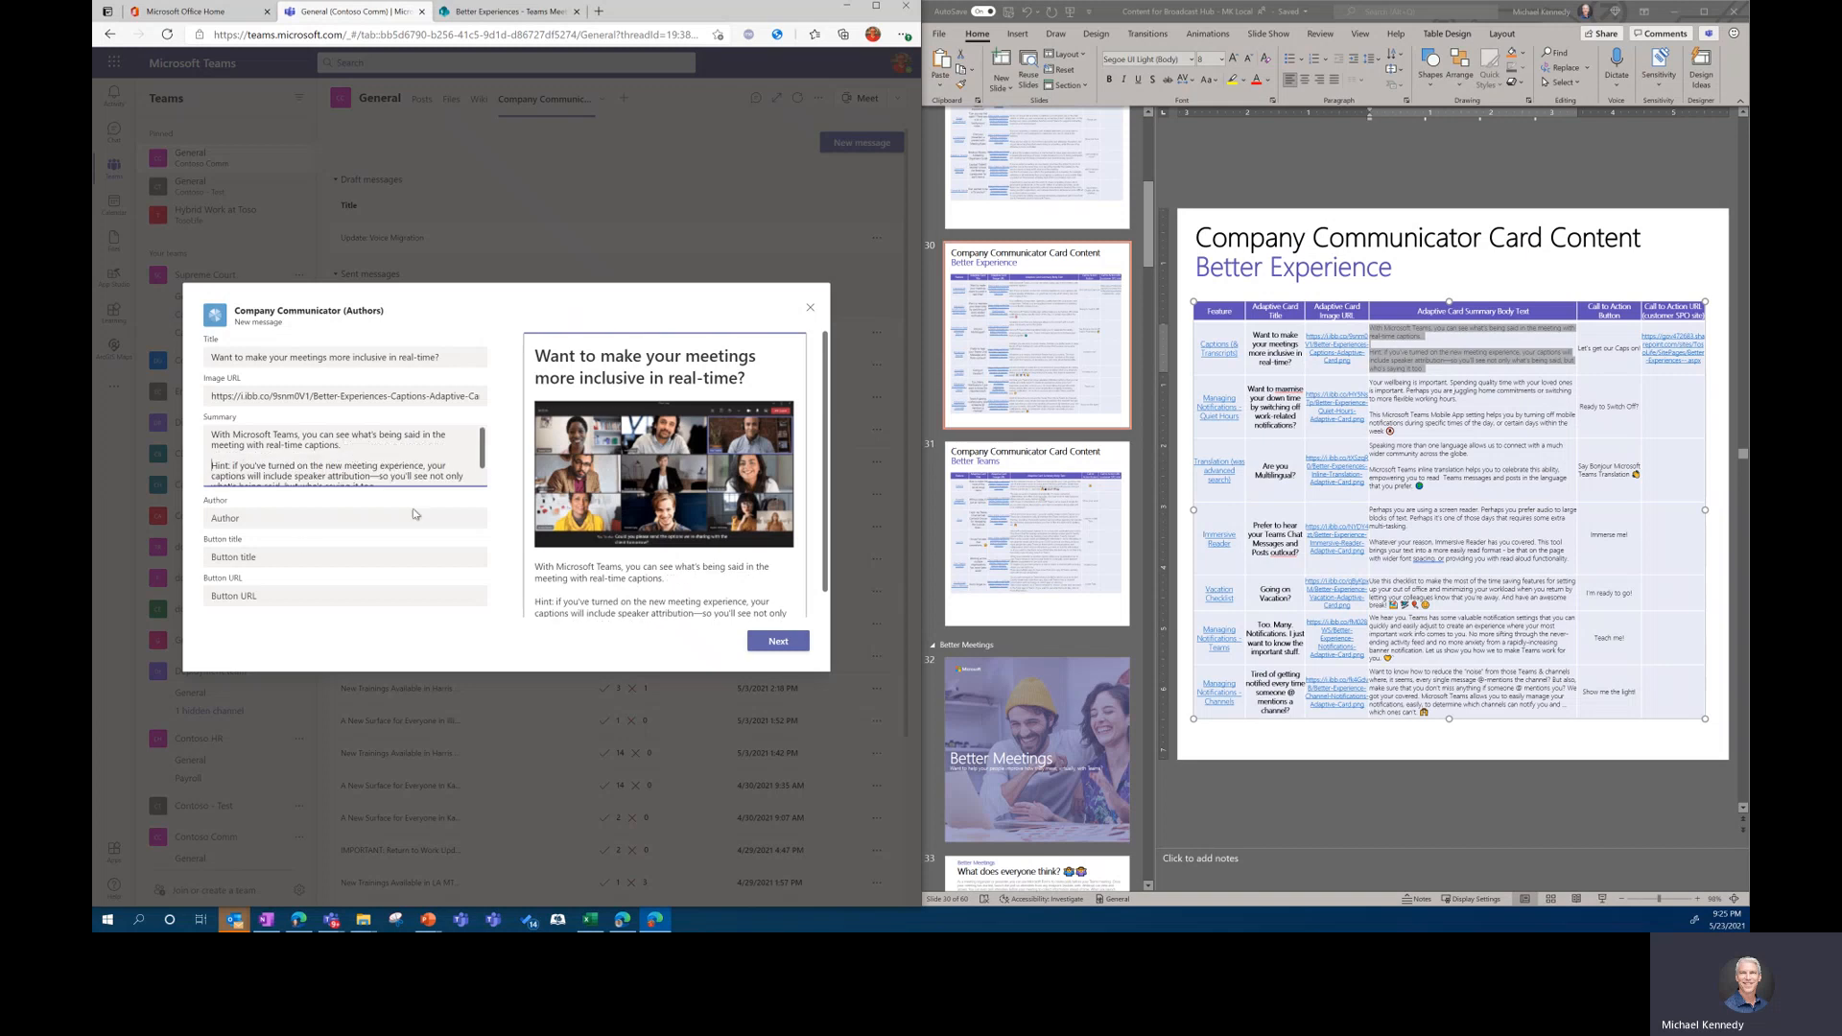
- Set the message author to Toso Life Committee and the button title to "Let's get our Caps on!", copied from the slide
click(278, 523)
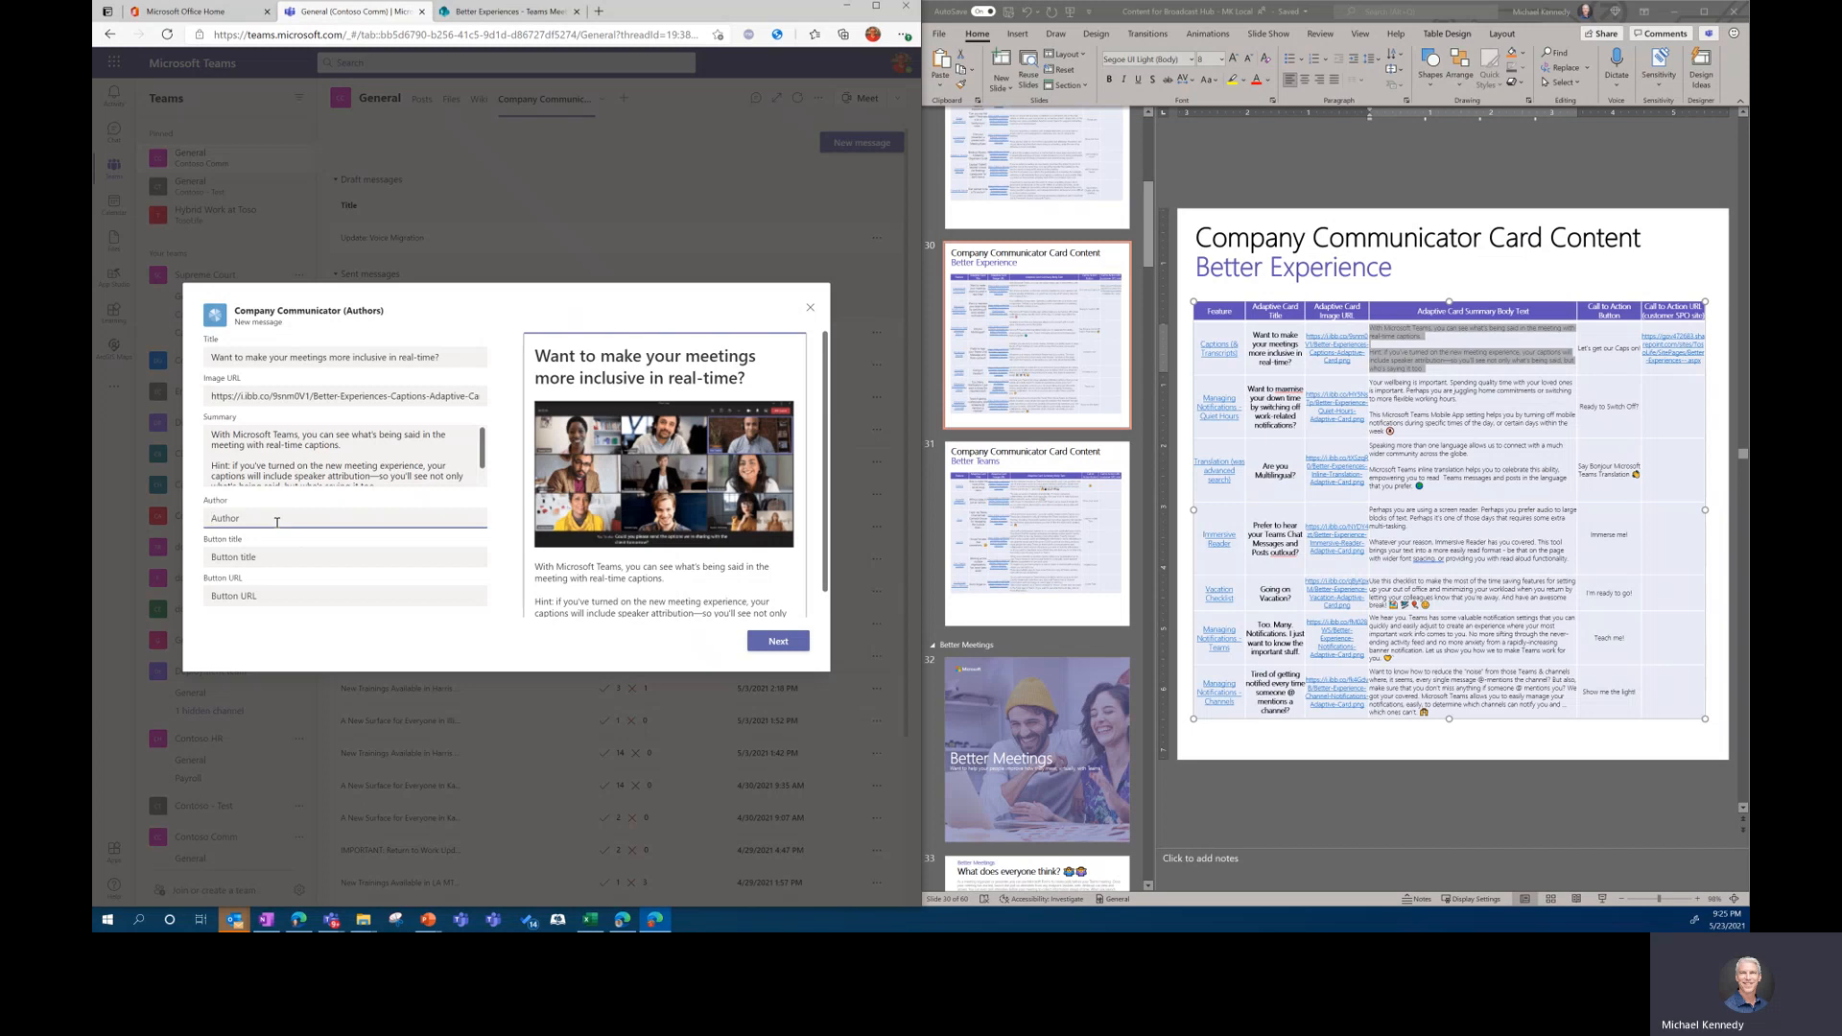
text(Toso Life Committee)
key(Tab)
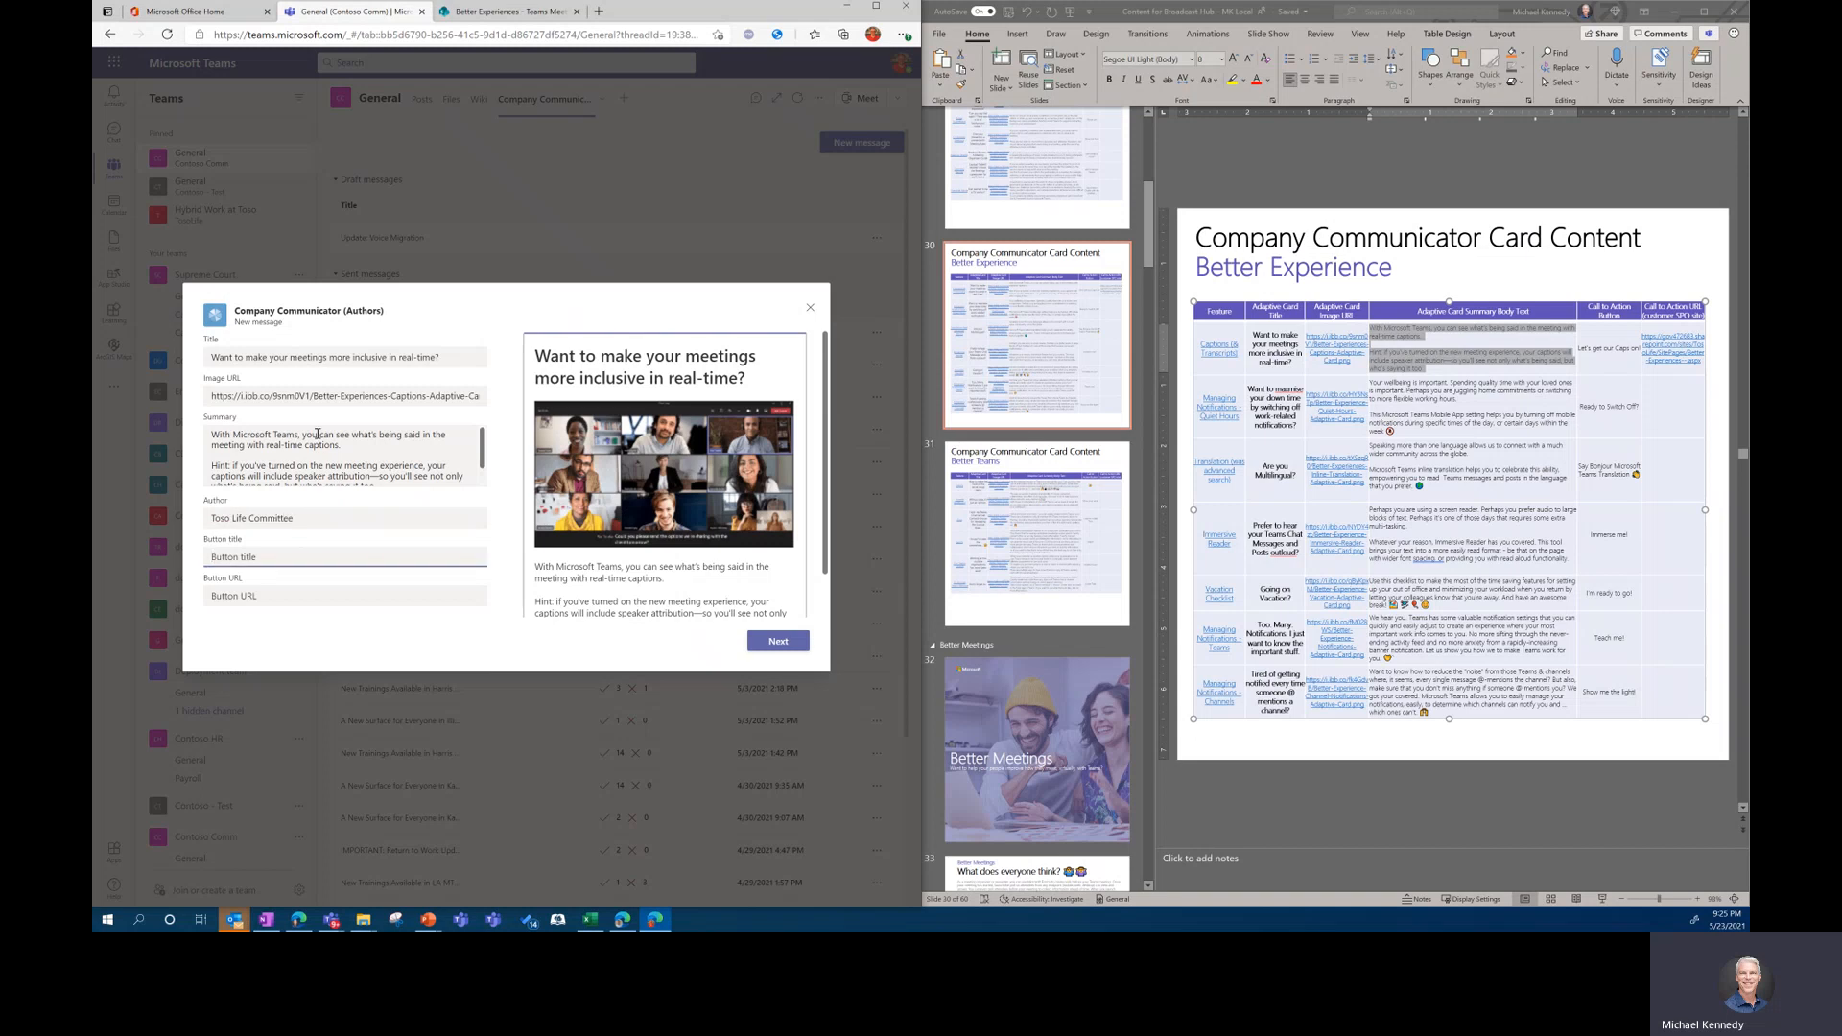
double_click(1604, 349)
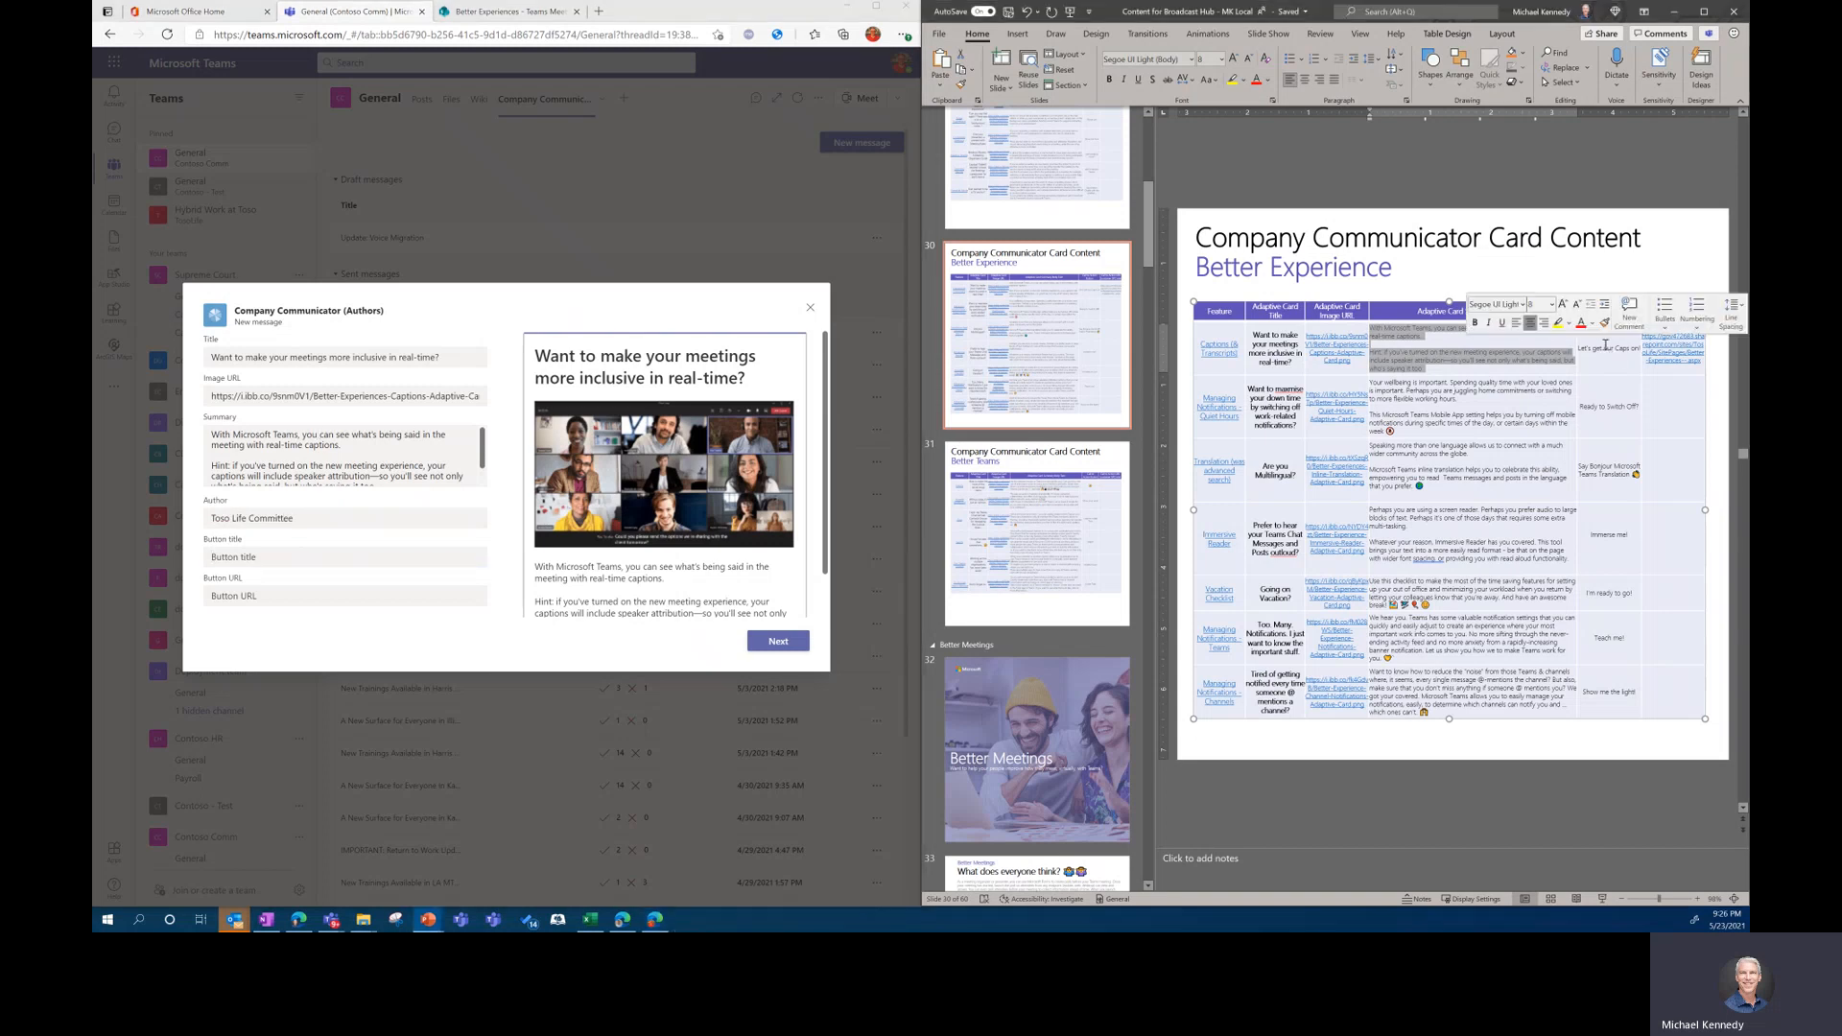
triple_click(1606, 347)
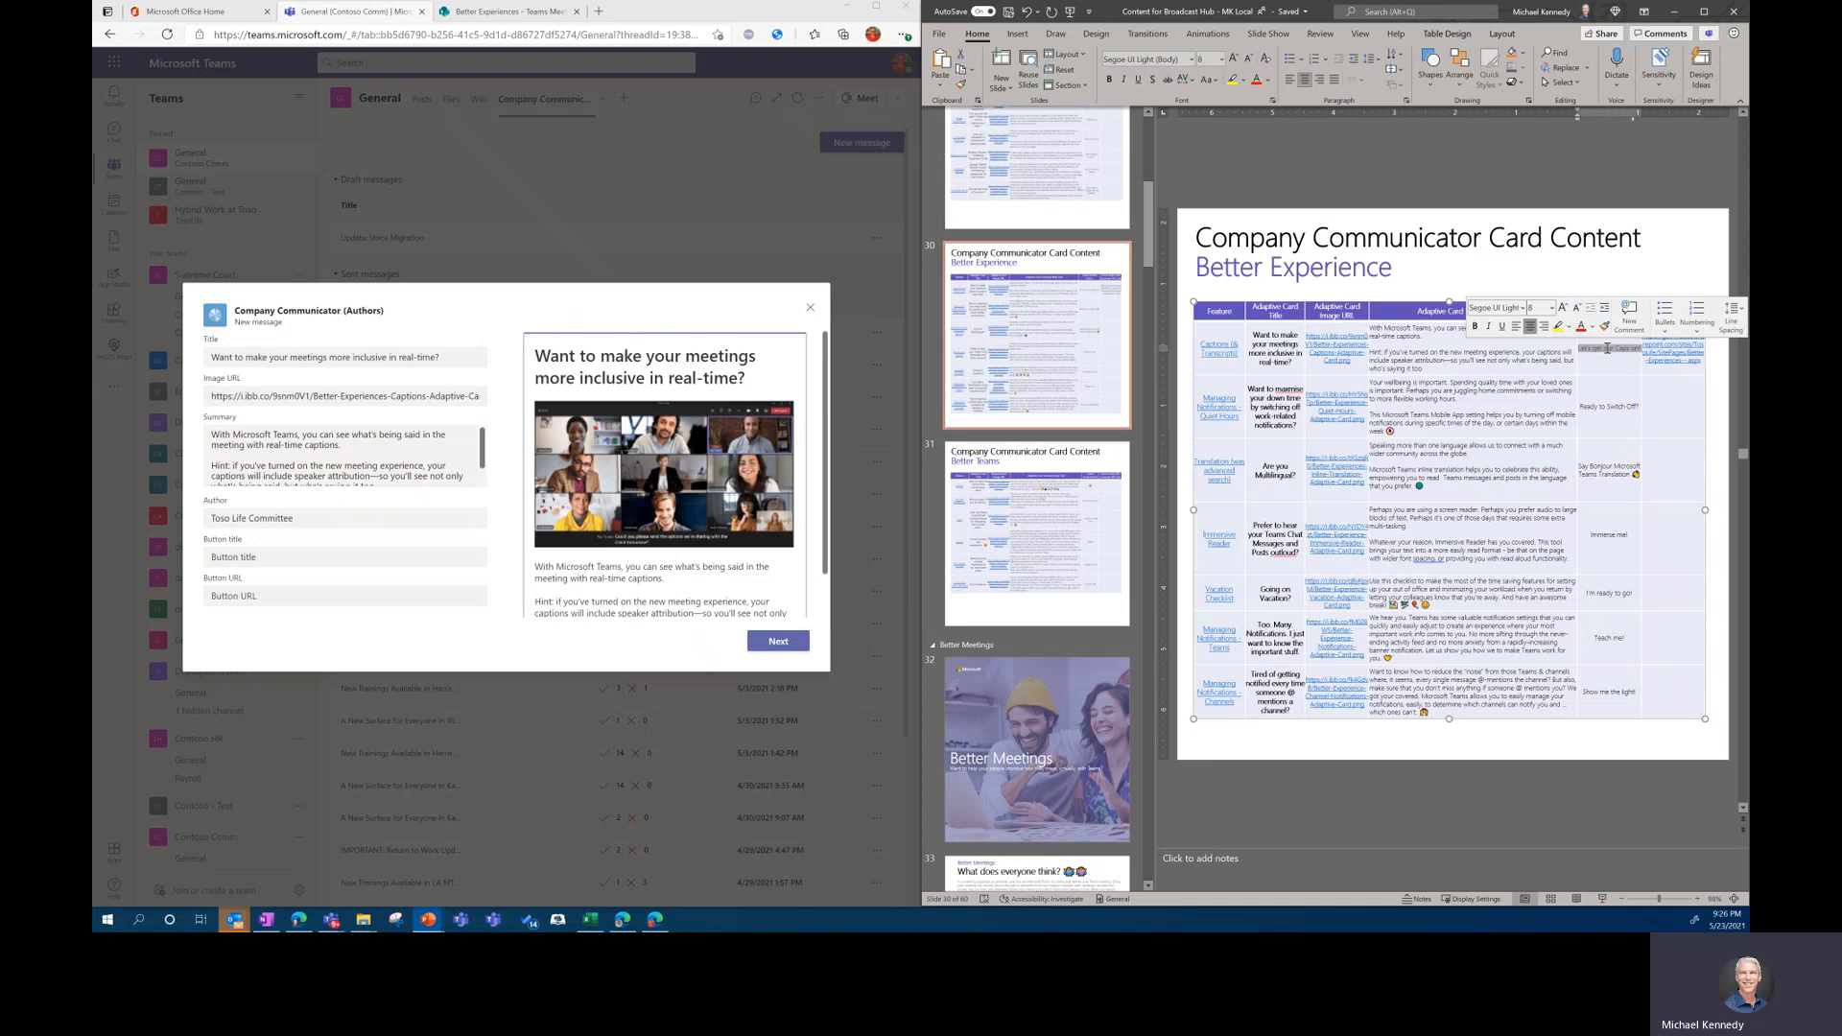
click(357, 558)
key(ctrl+v)
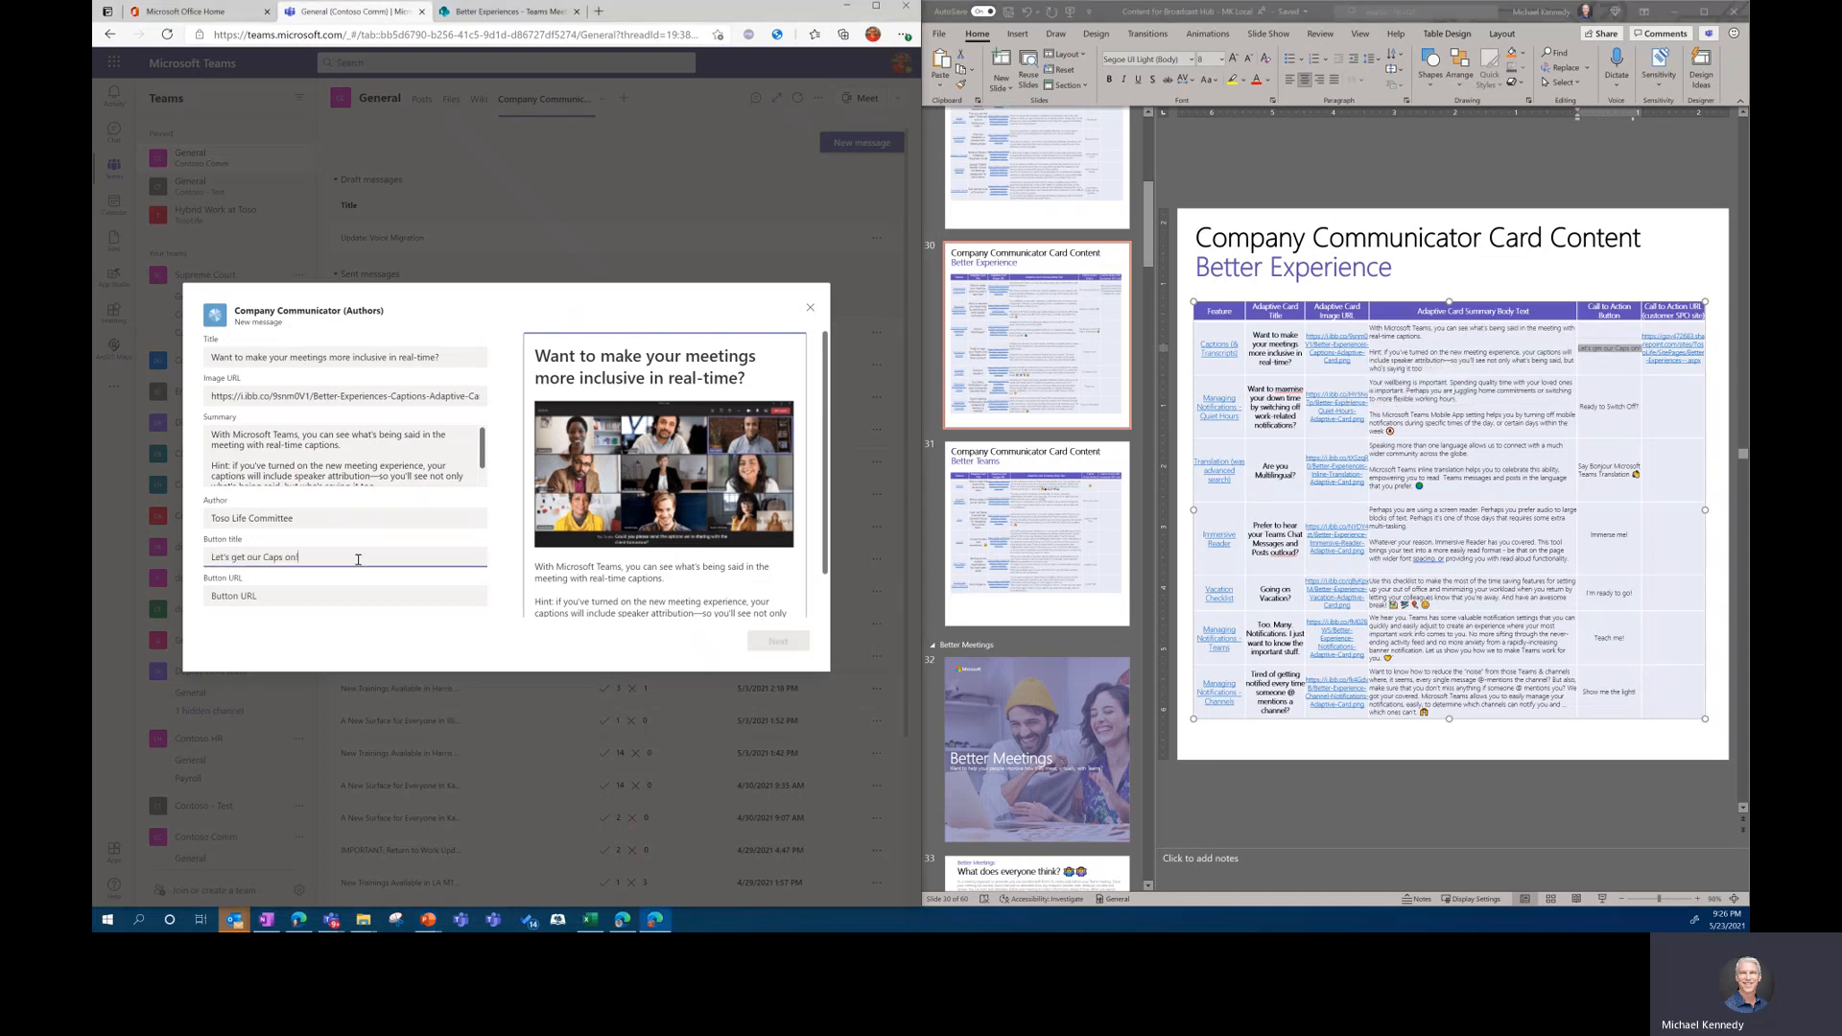
- Copy the Captions & Transcripts row's Call to Action link from the slide into the message's Button URL
click(1659, 353)
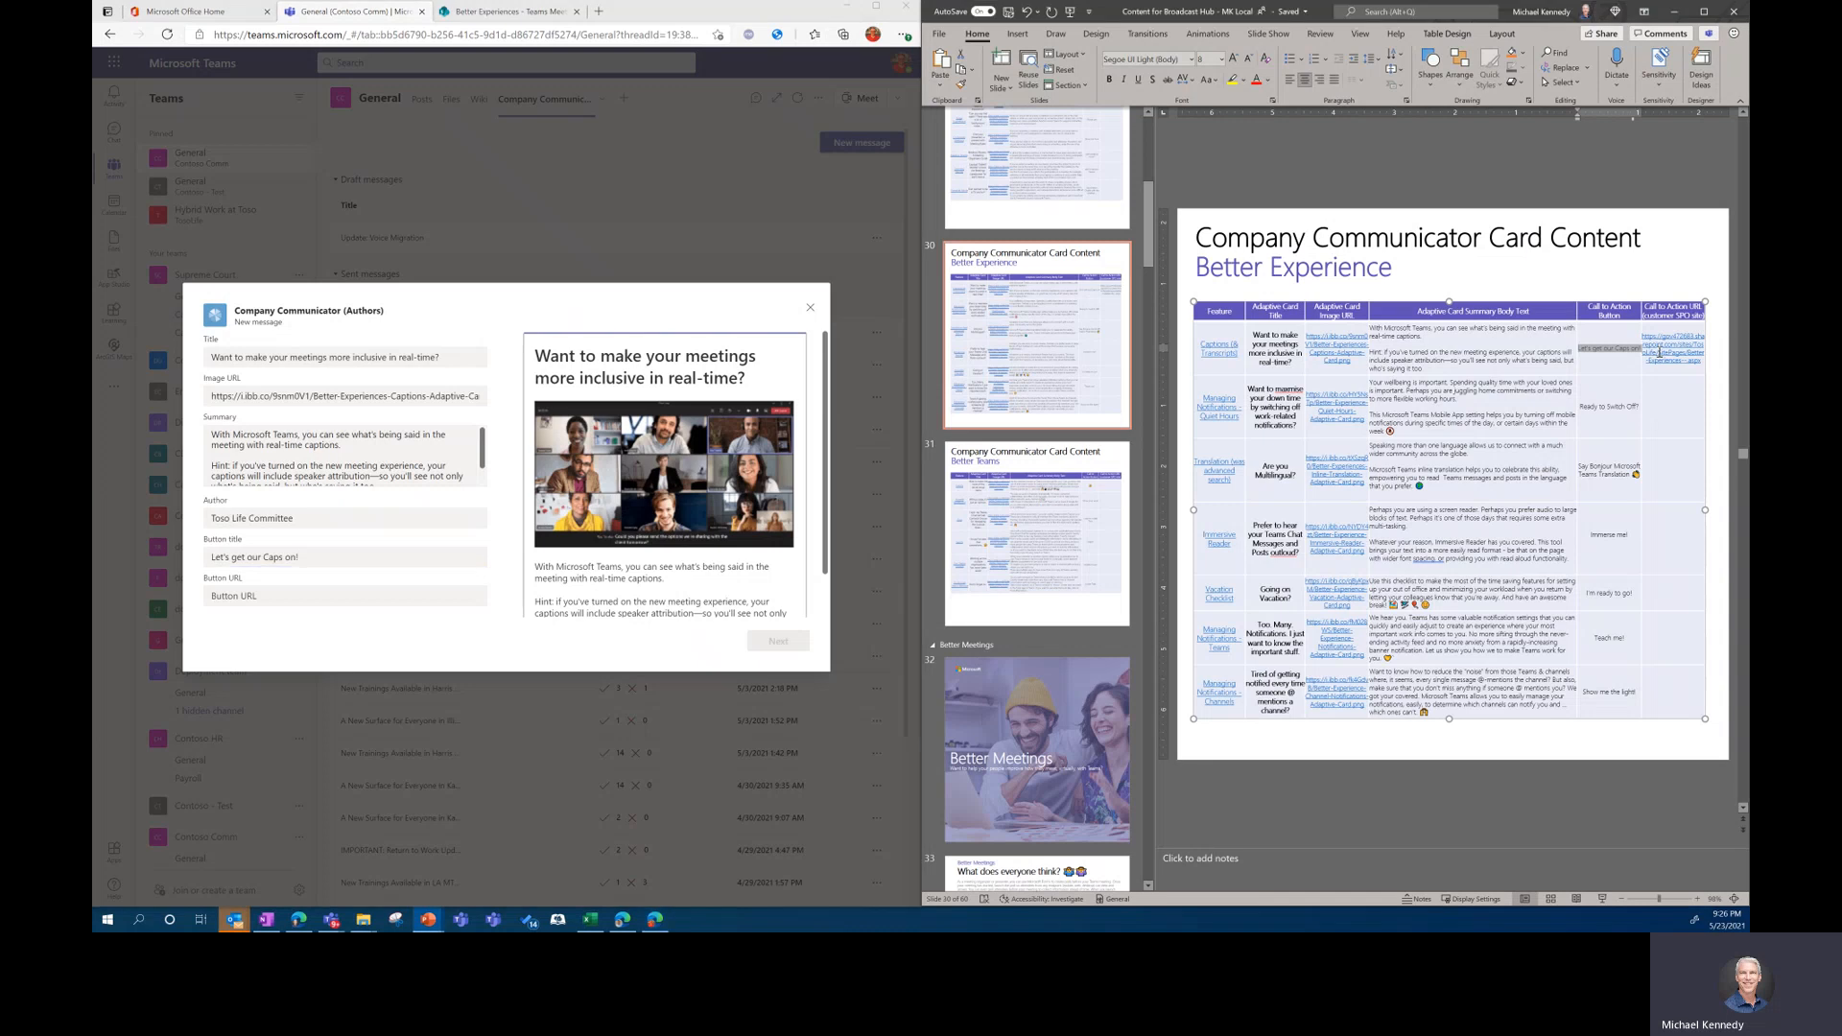
right_click(1660, 352)
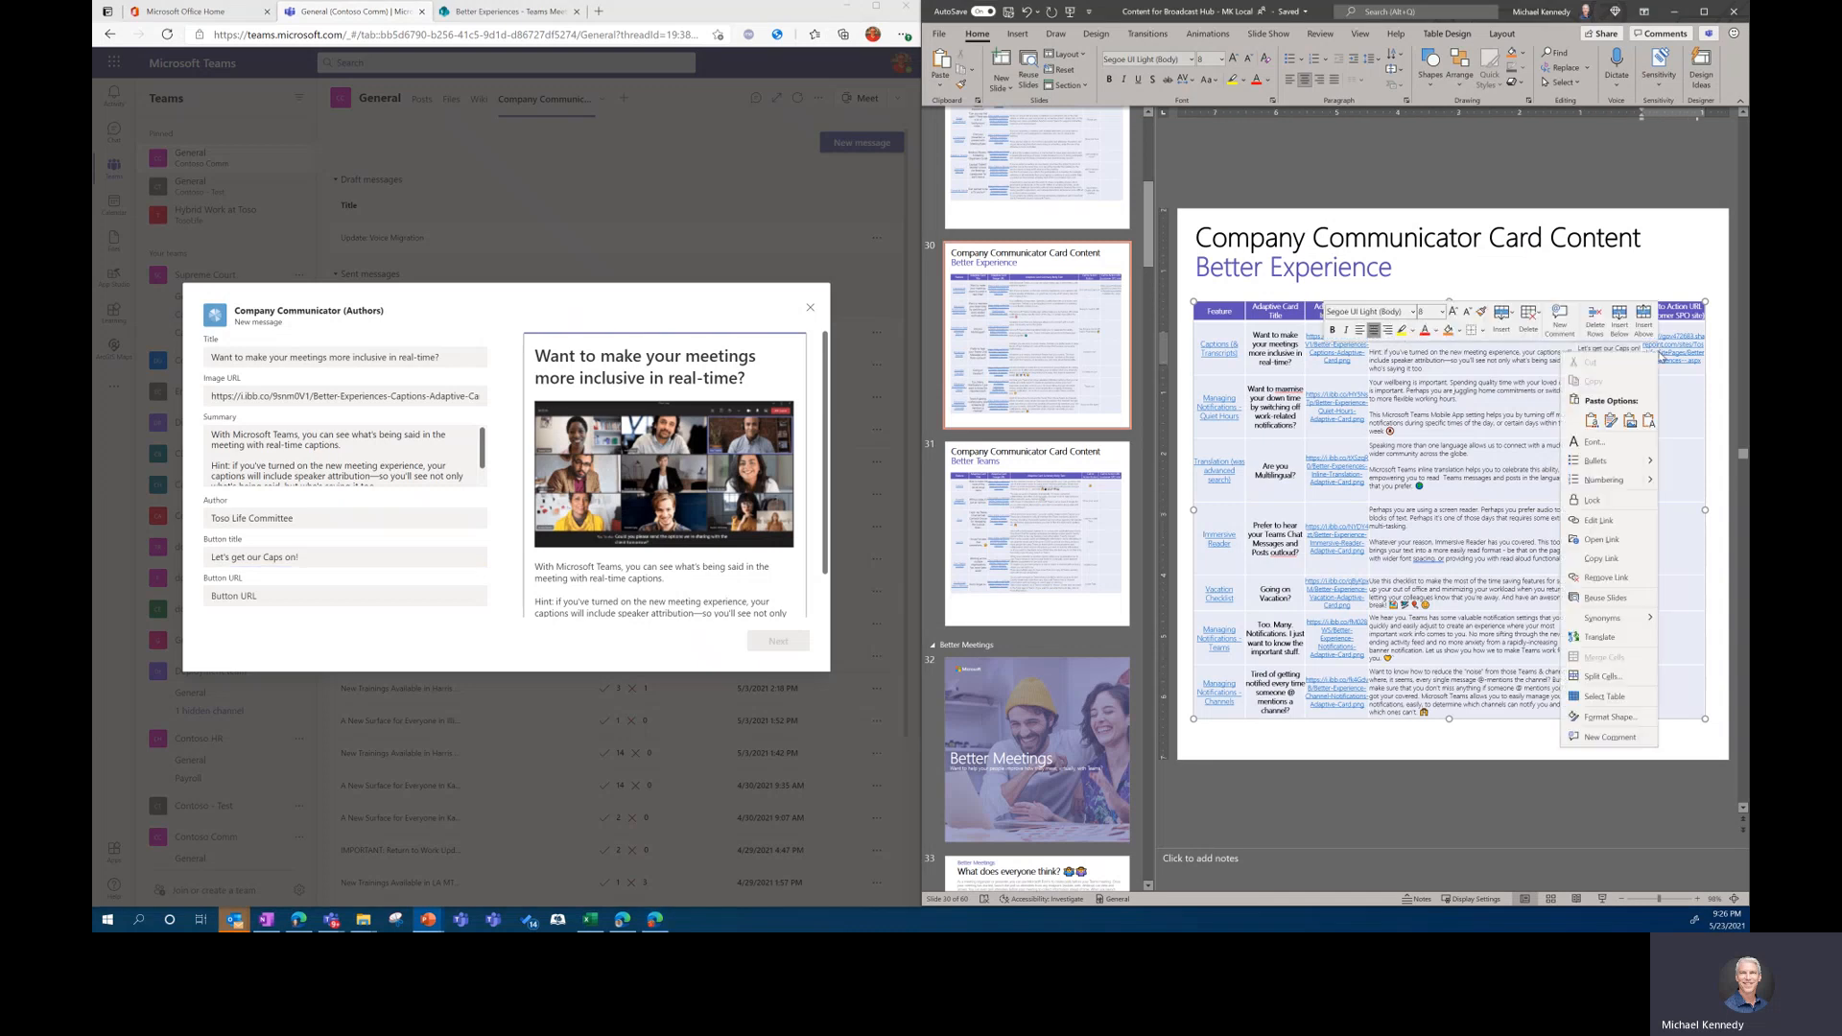
click(1607, 562)
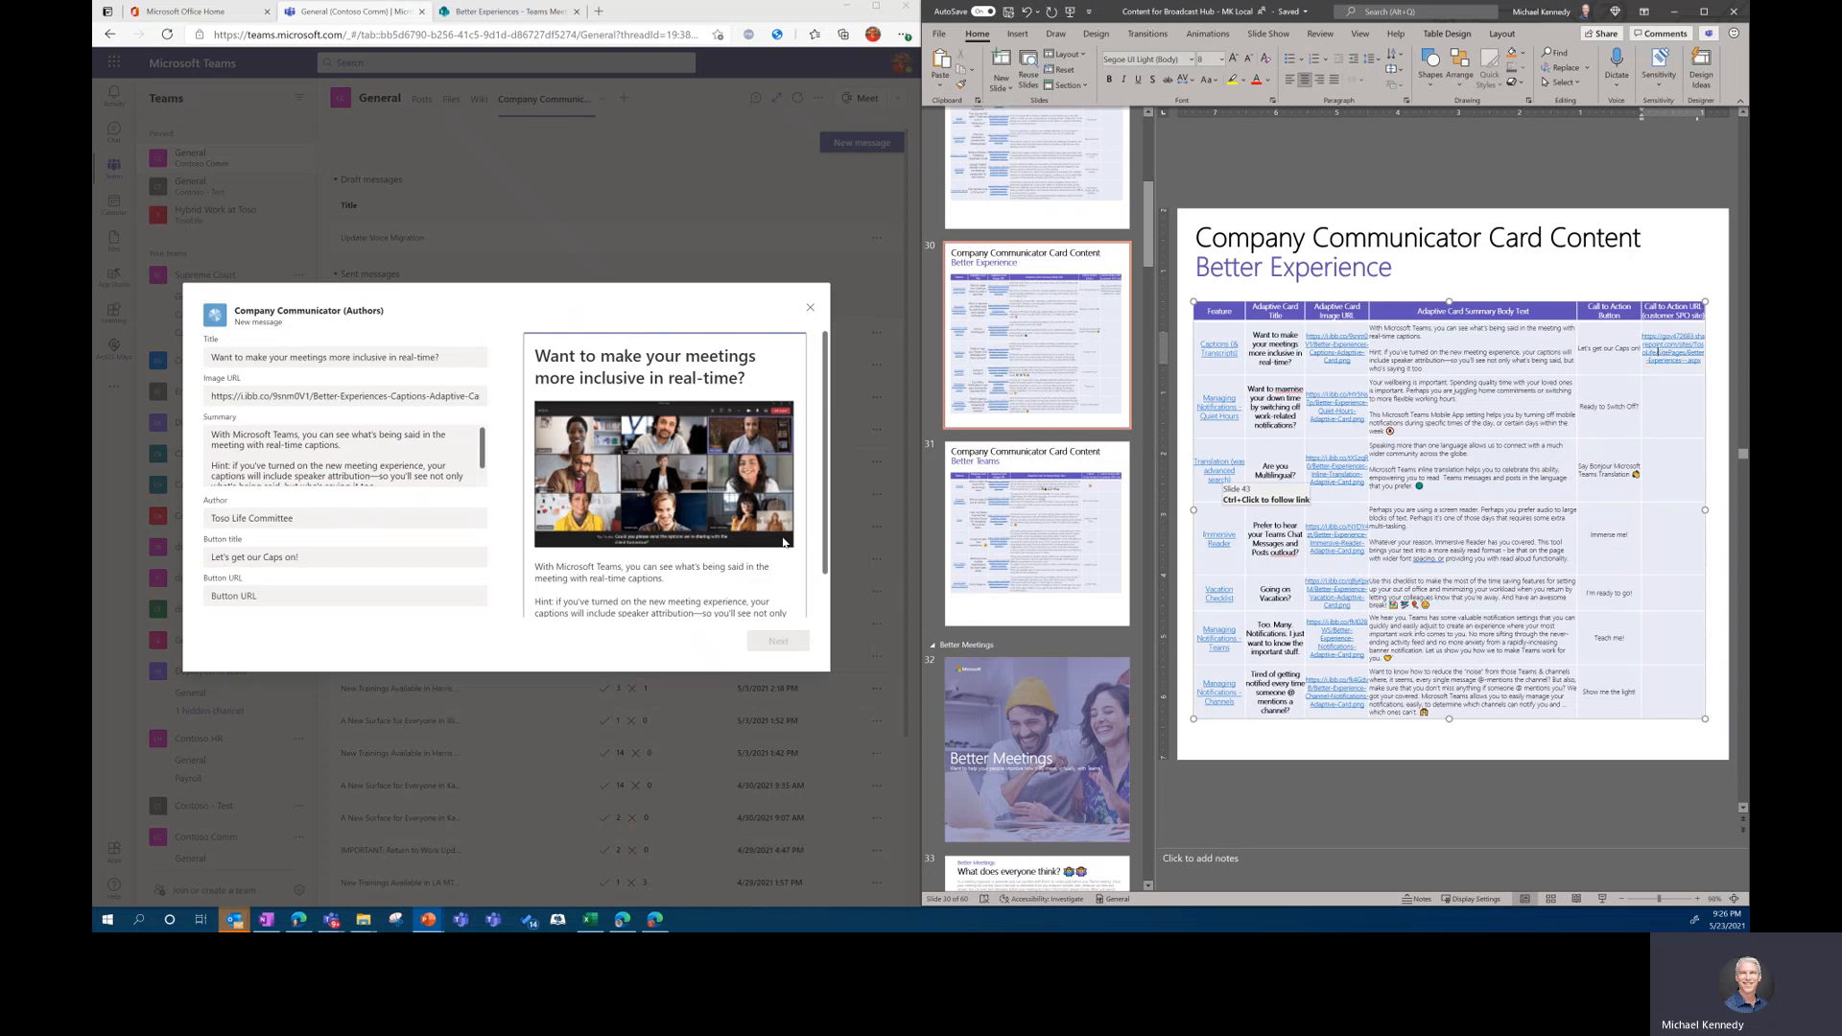
click(250, 600)
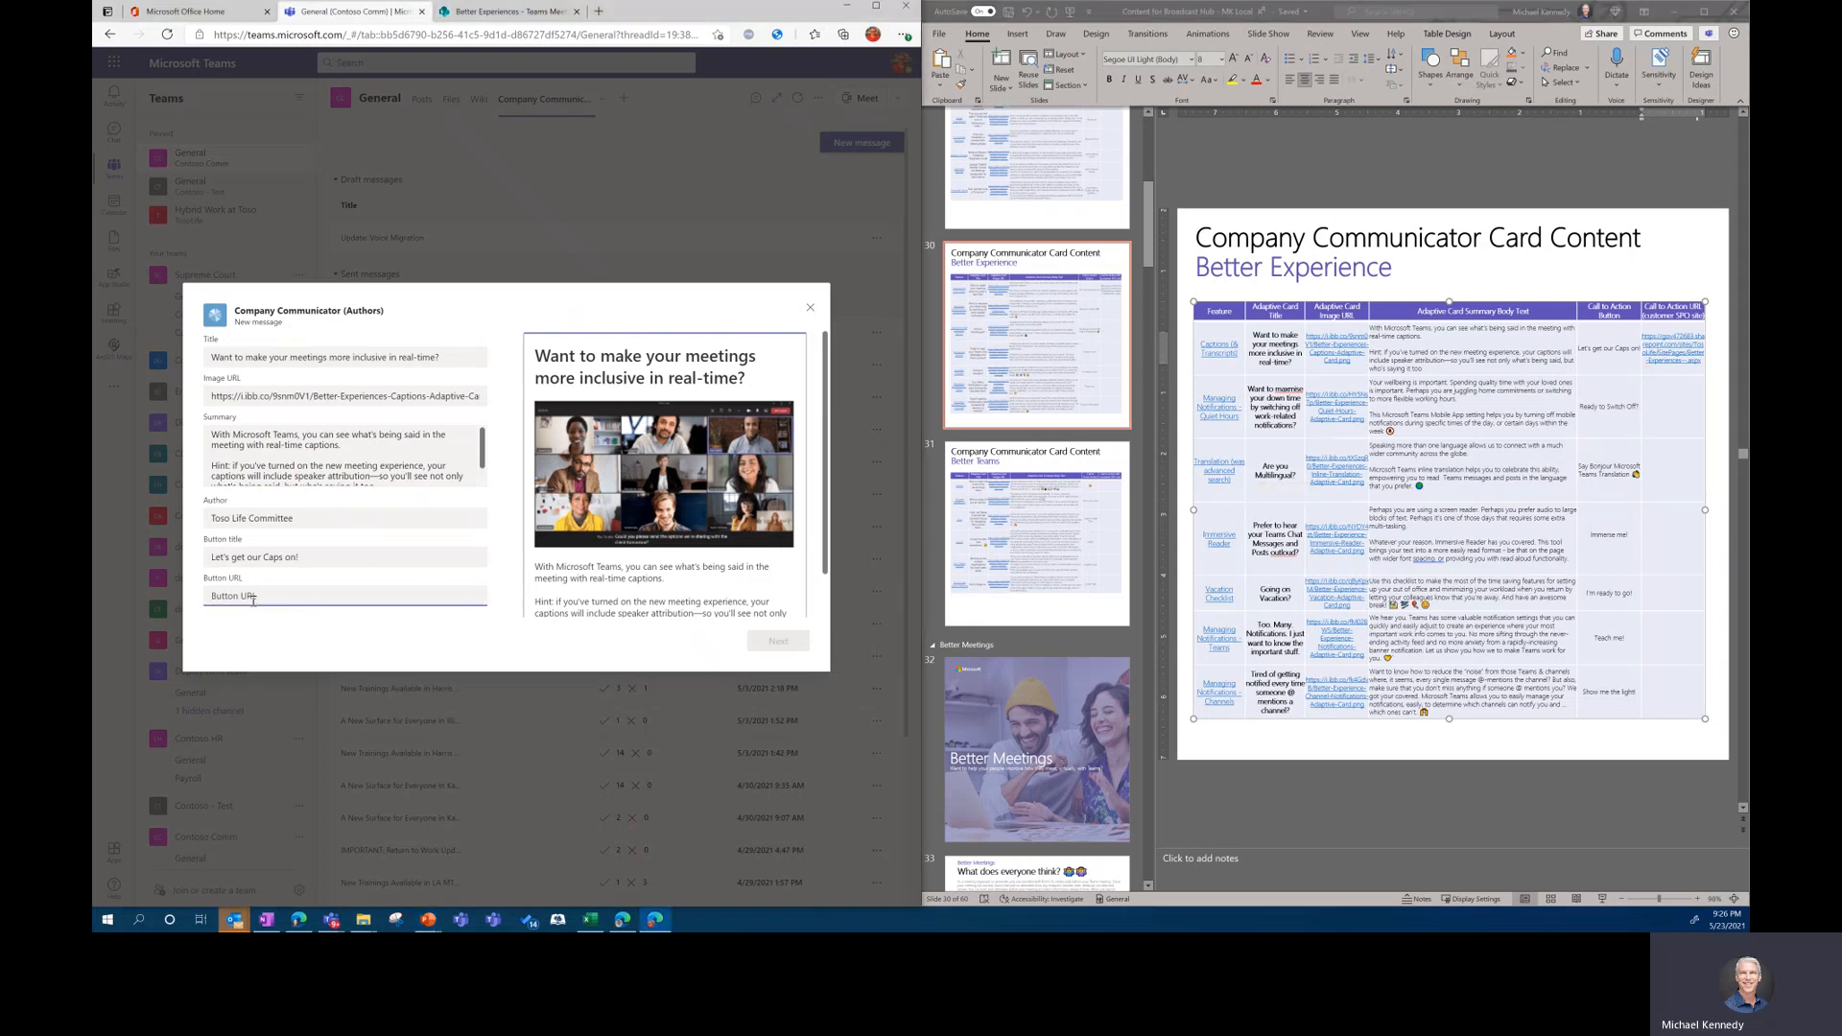
key(ctrl+v)
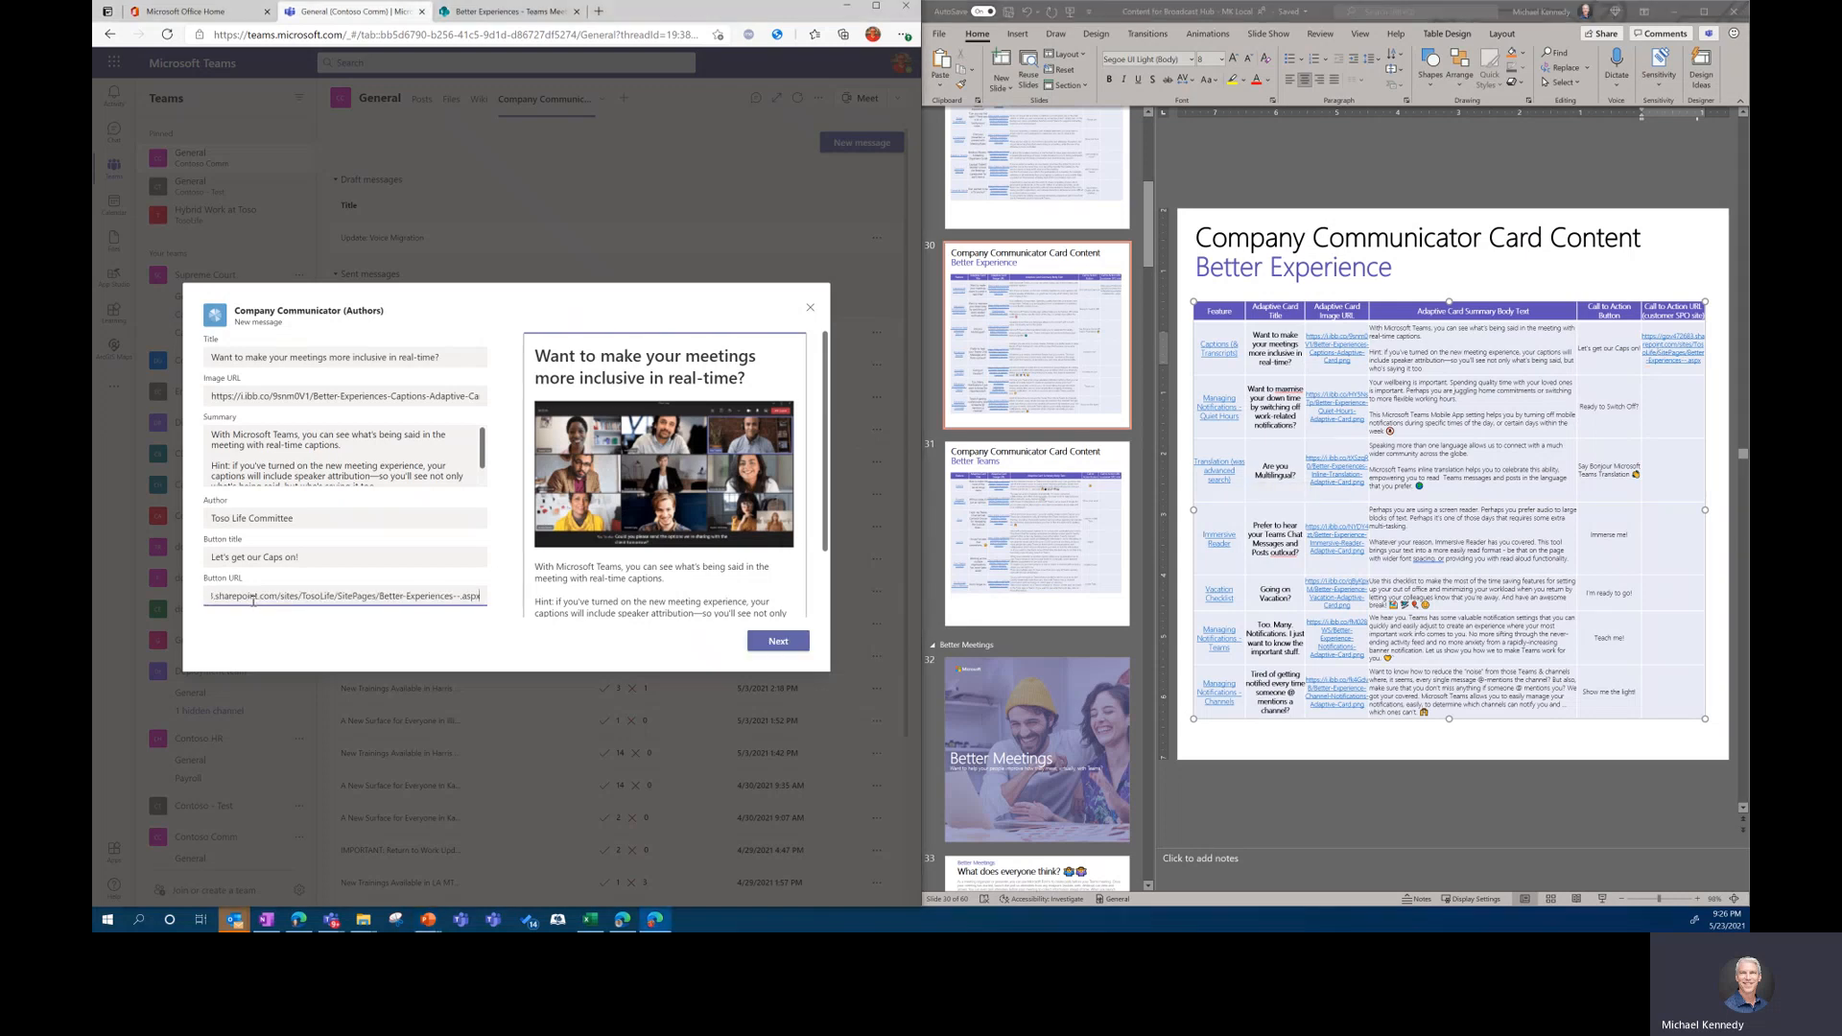
- Address the message to the General channel of the Contoso - Test team and save it as a draft
click(767, 642)
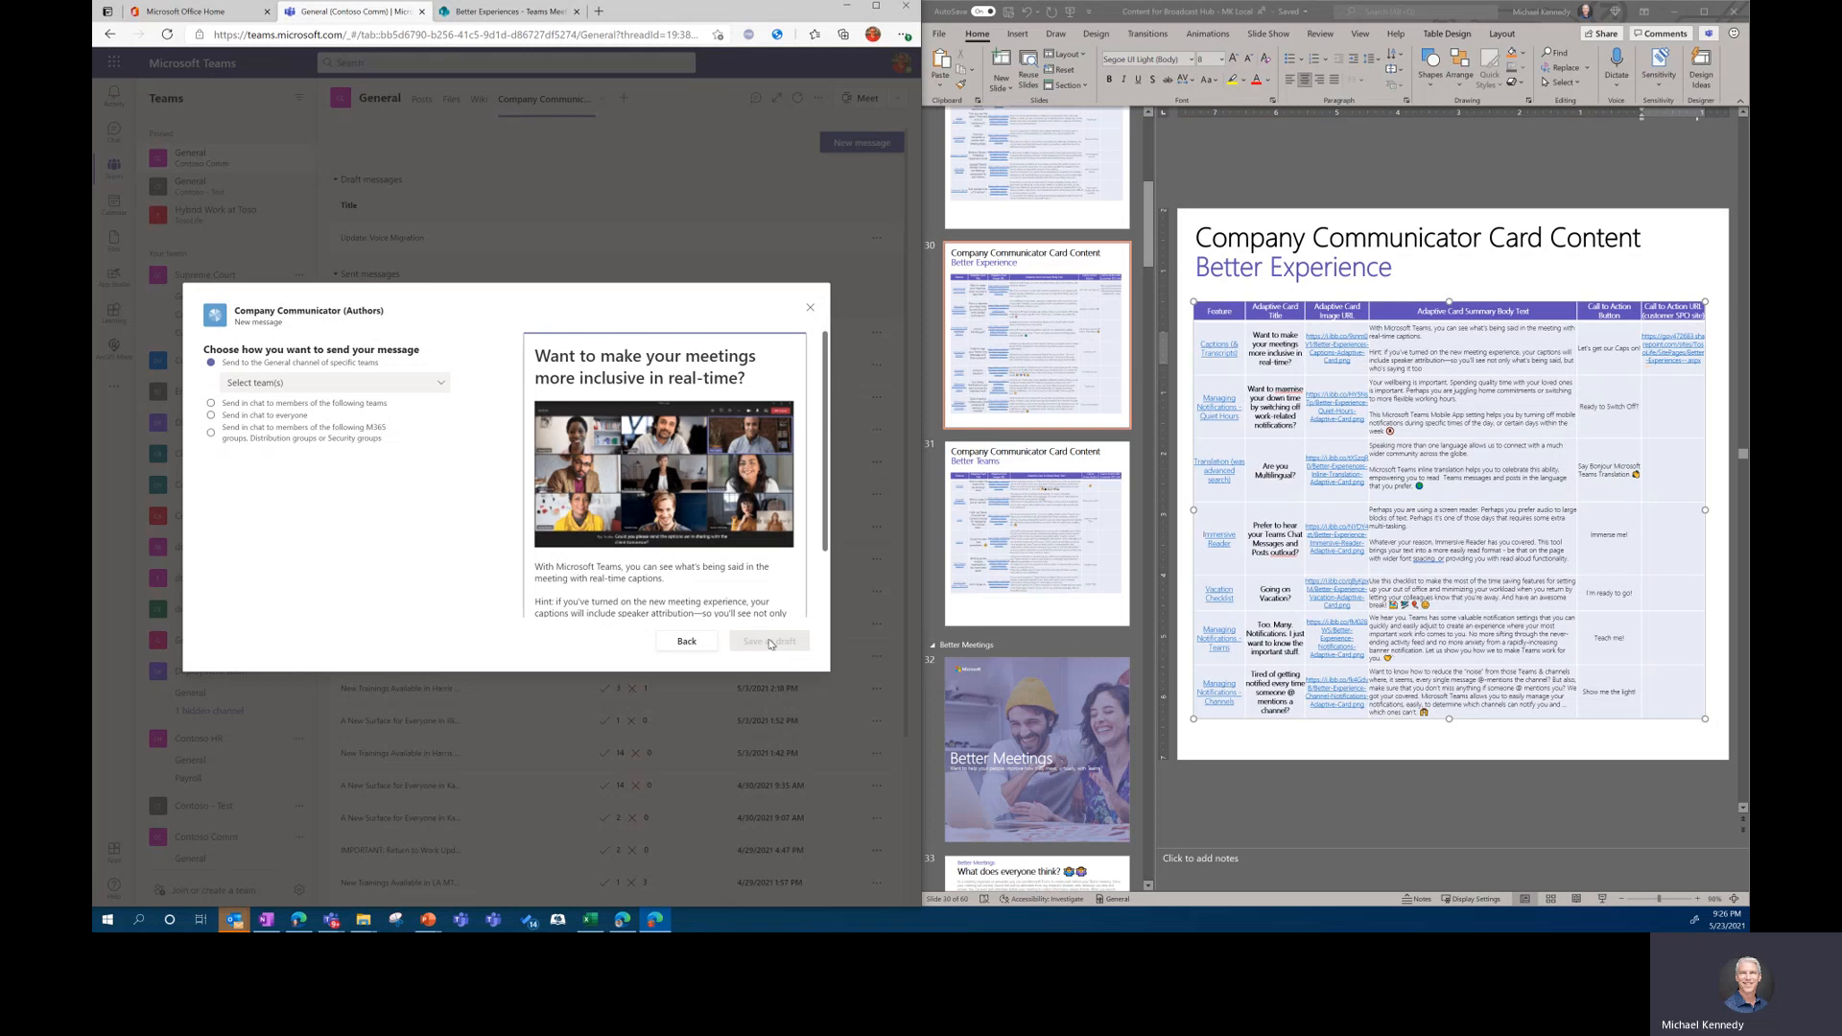
click(321, 382)
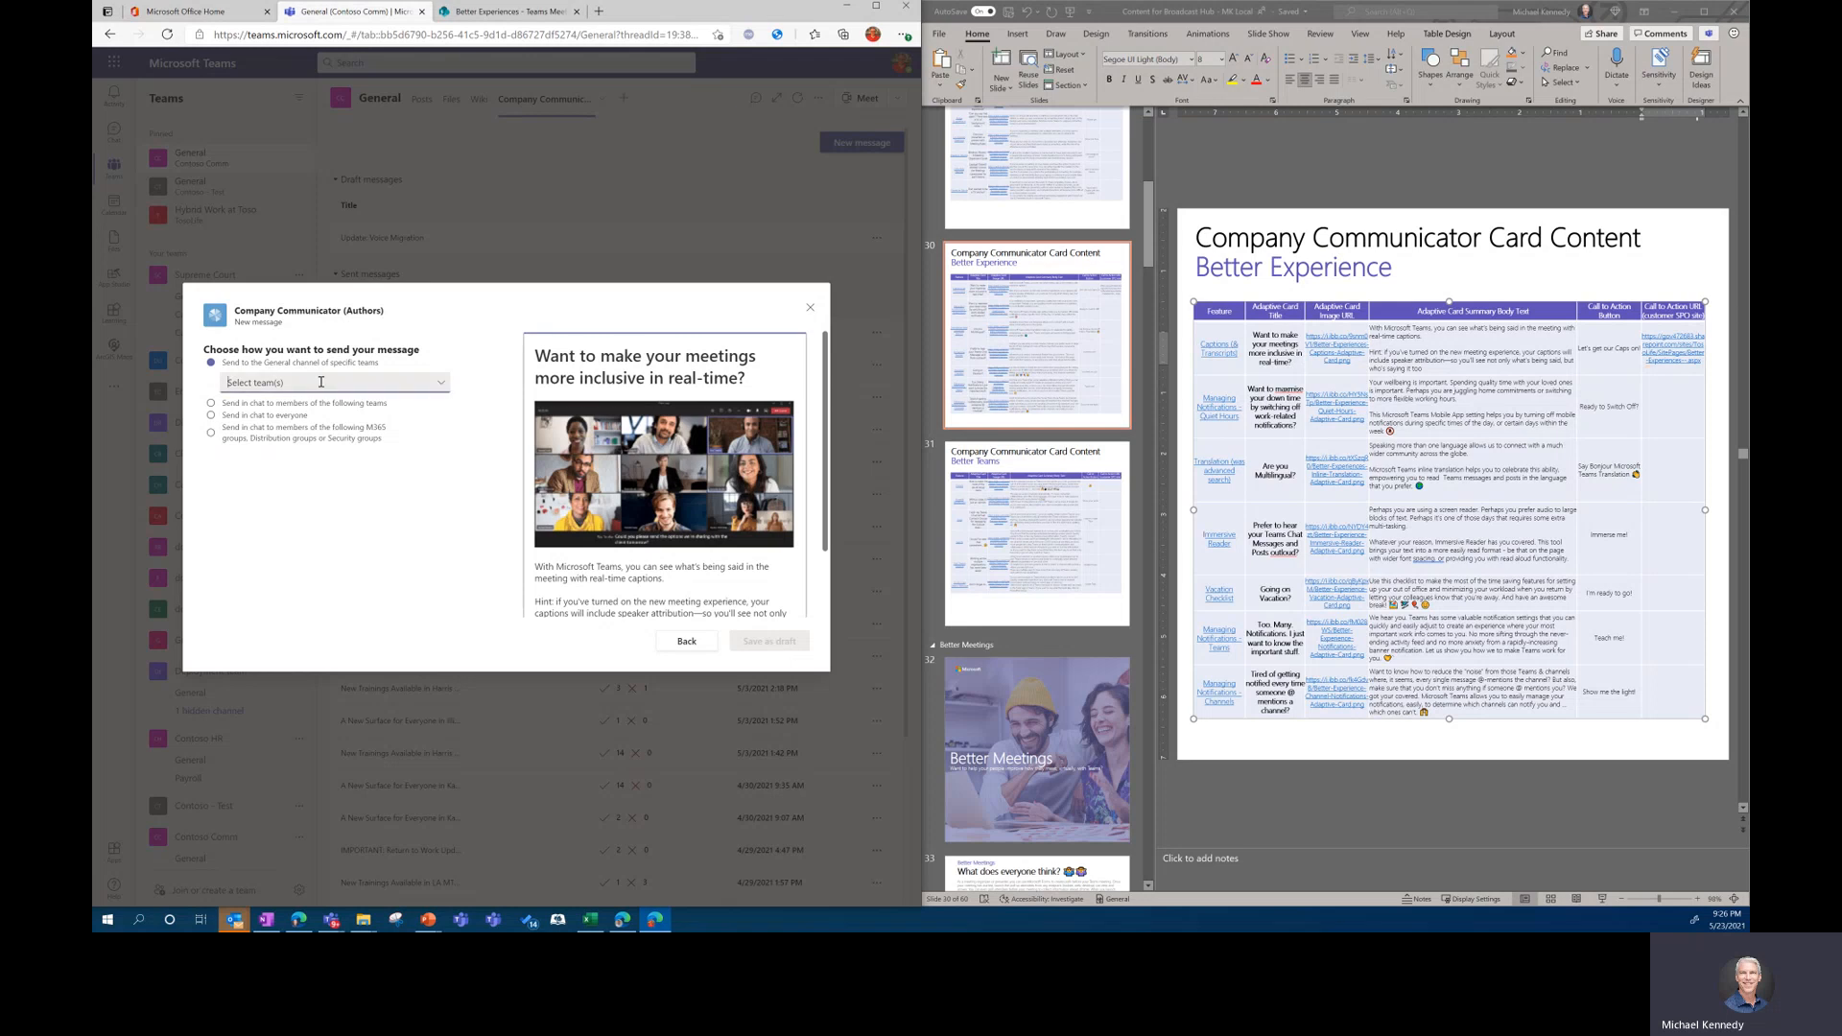
click(441, 383)
click(295, 415)
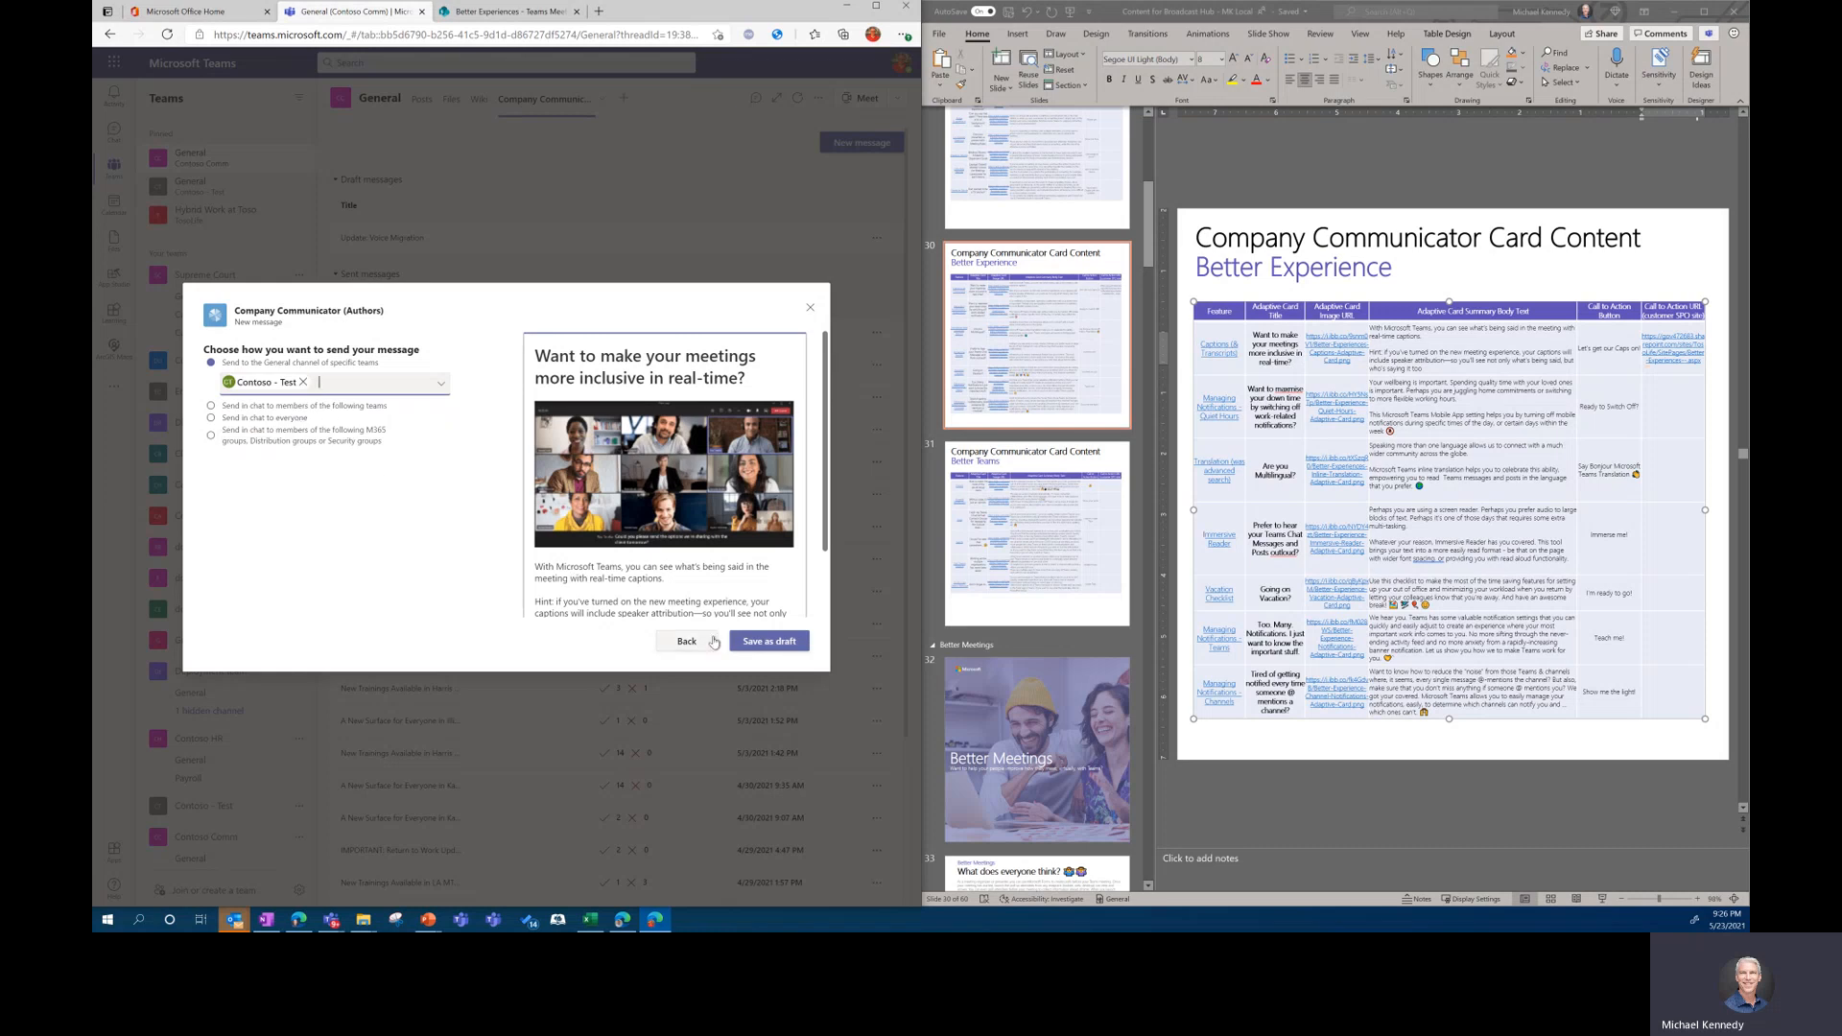
click(758, 643)
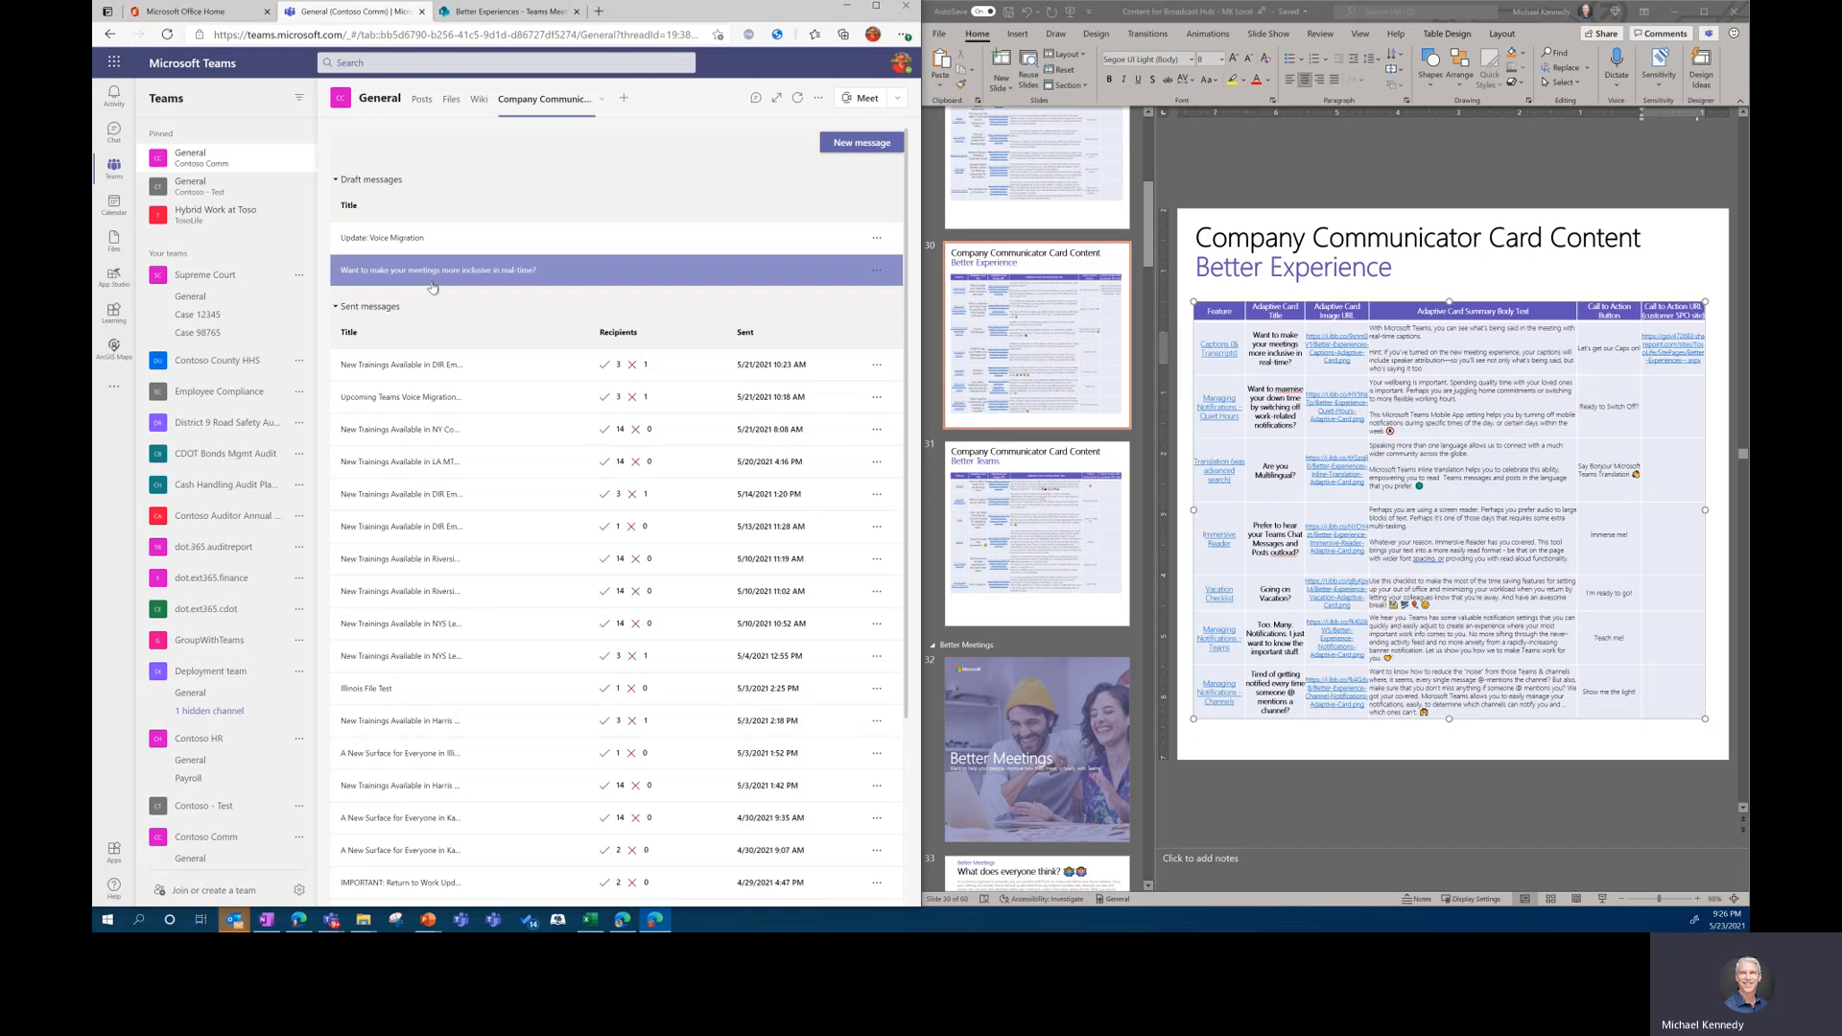
- Send the draft "Want to make your meetings more inclusive in real-time?" after reviewing its recipients and card preview
click(877, 272)
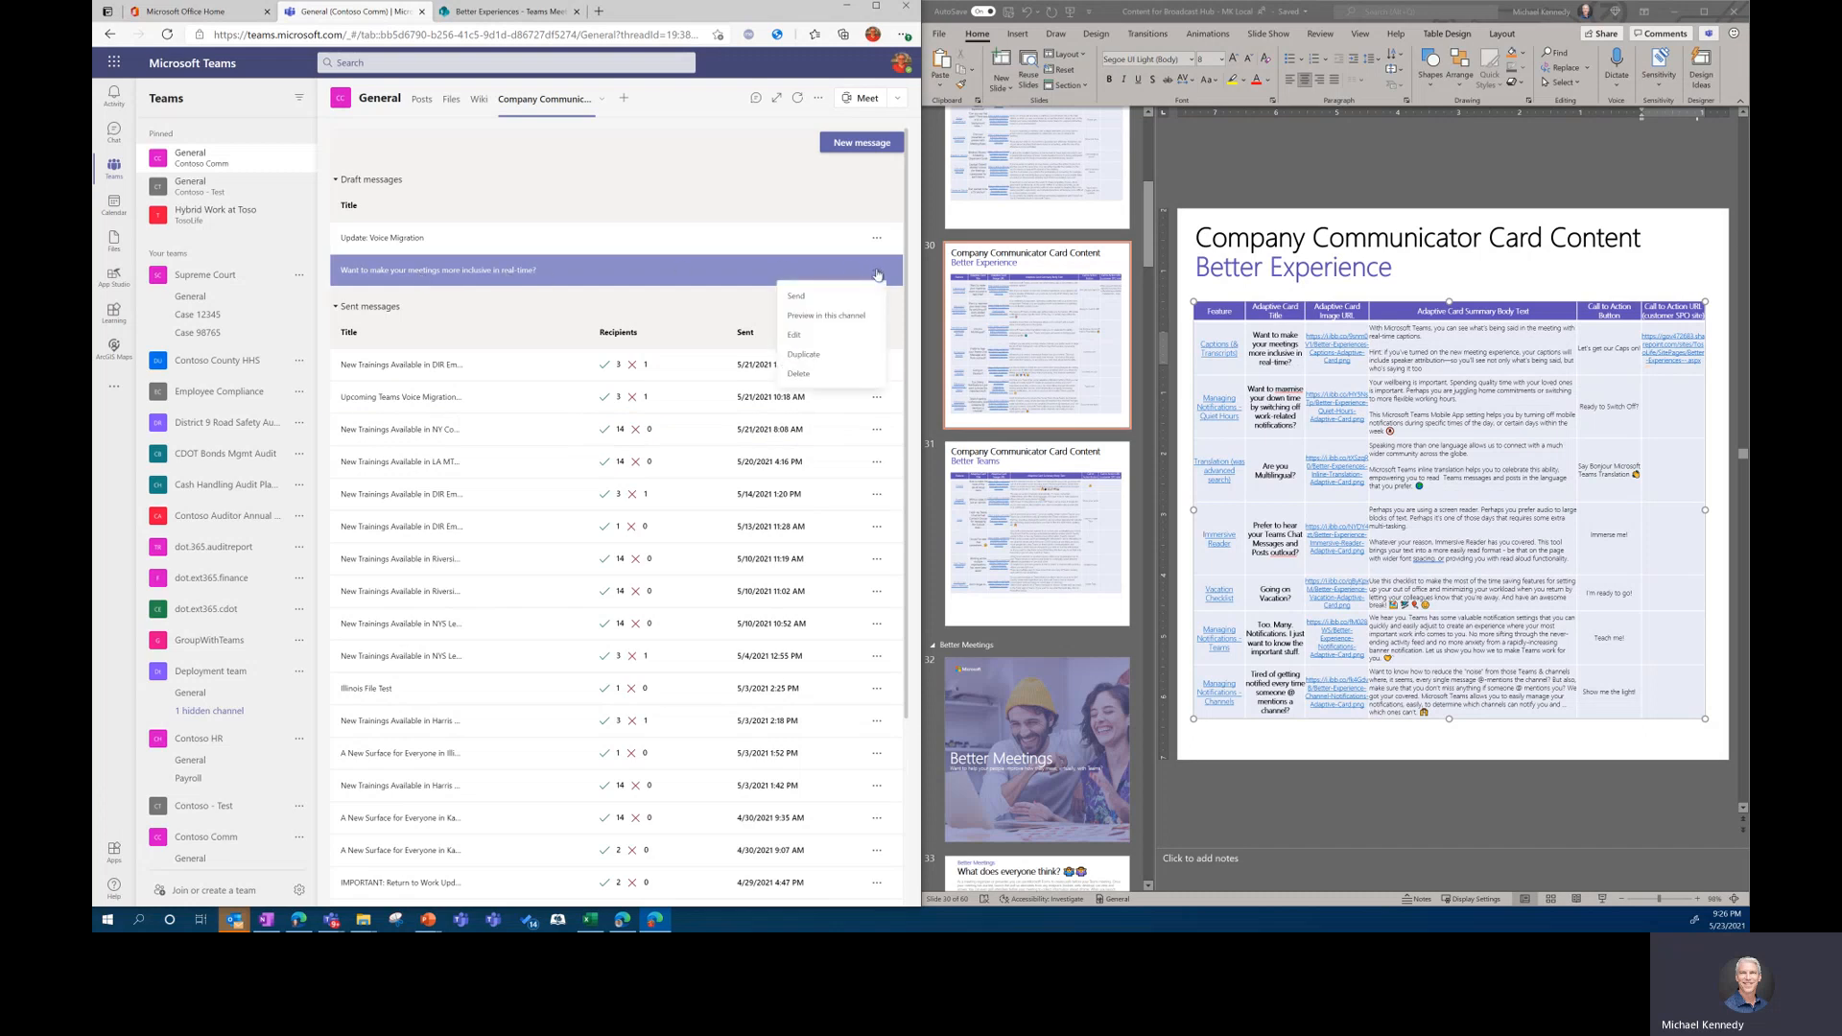
click(796, 299)
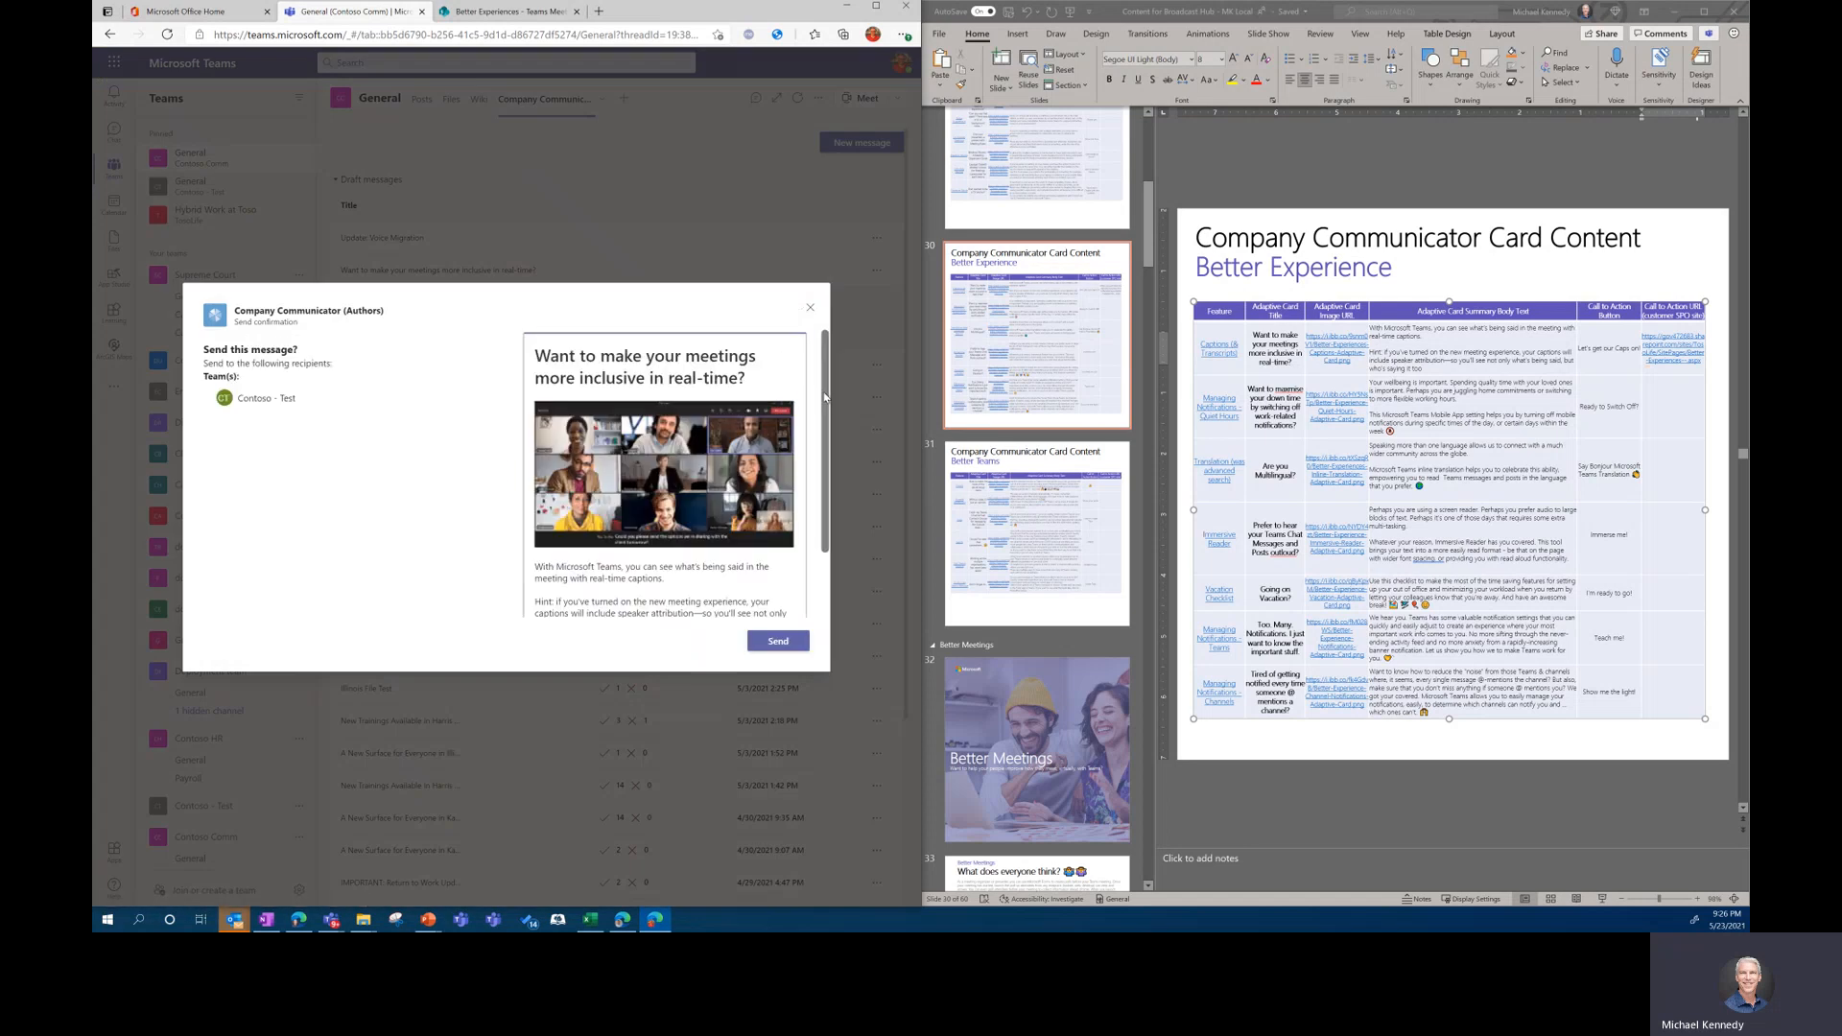
scroll(824, 397, down, 2)
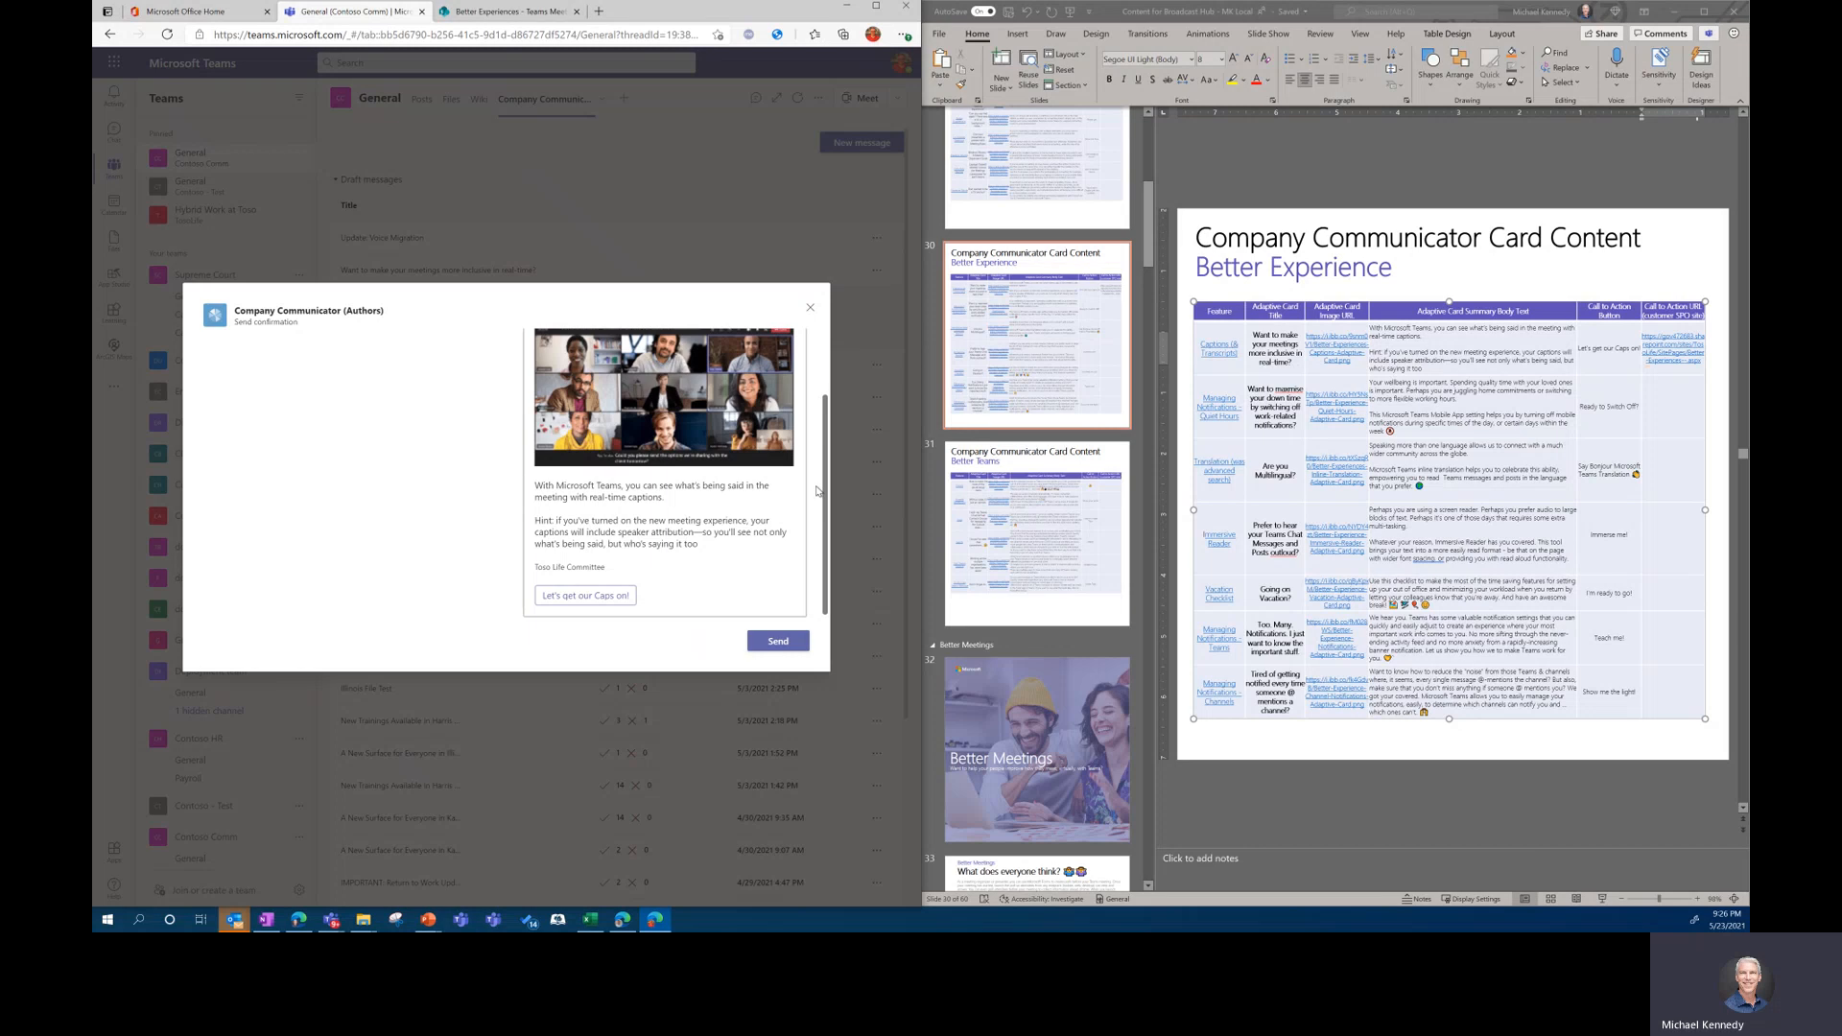
click(780, 642)
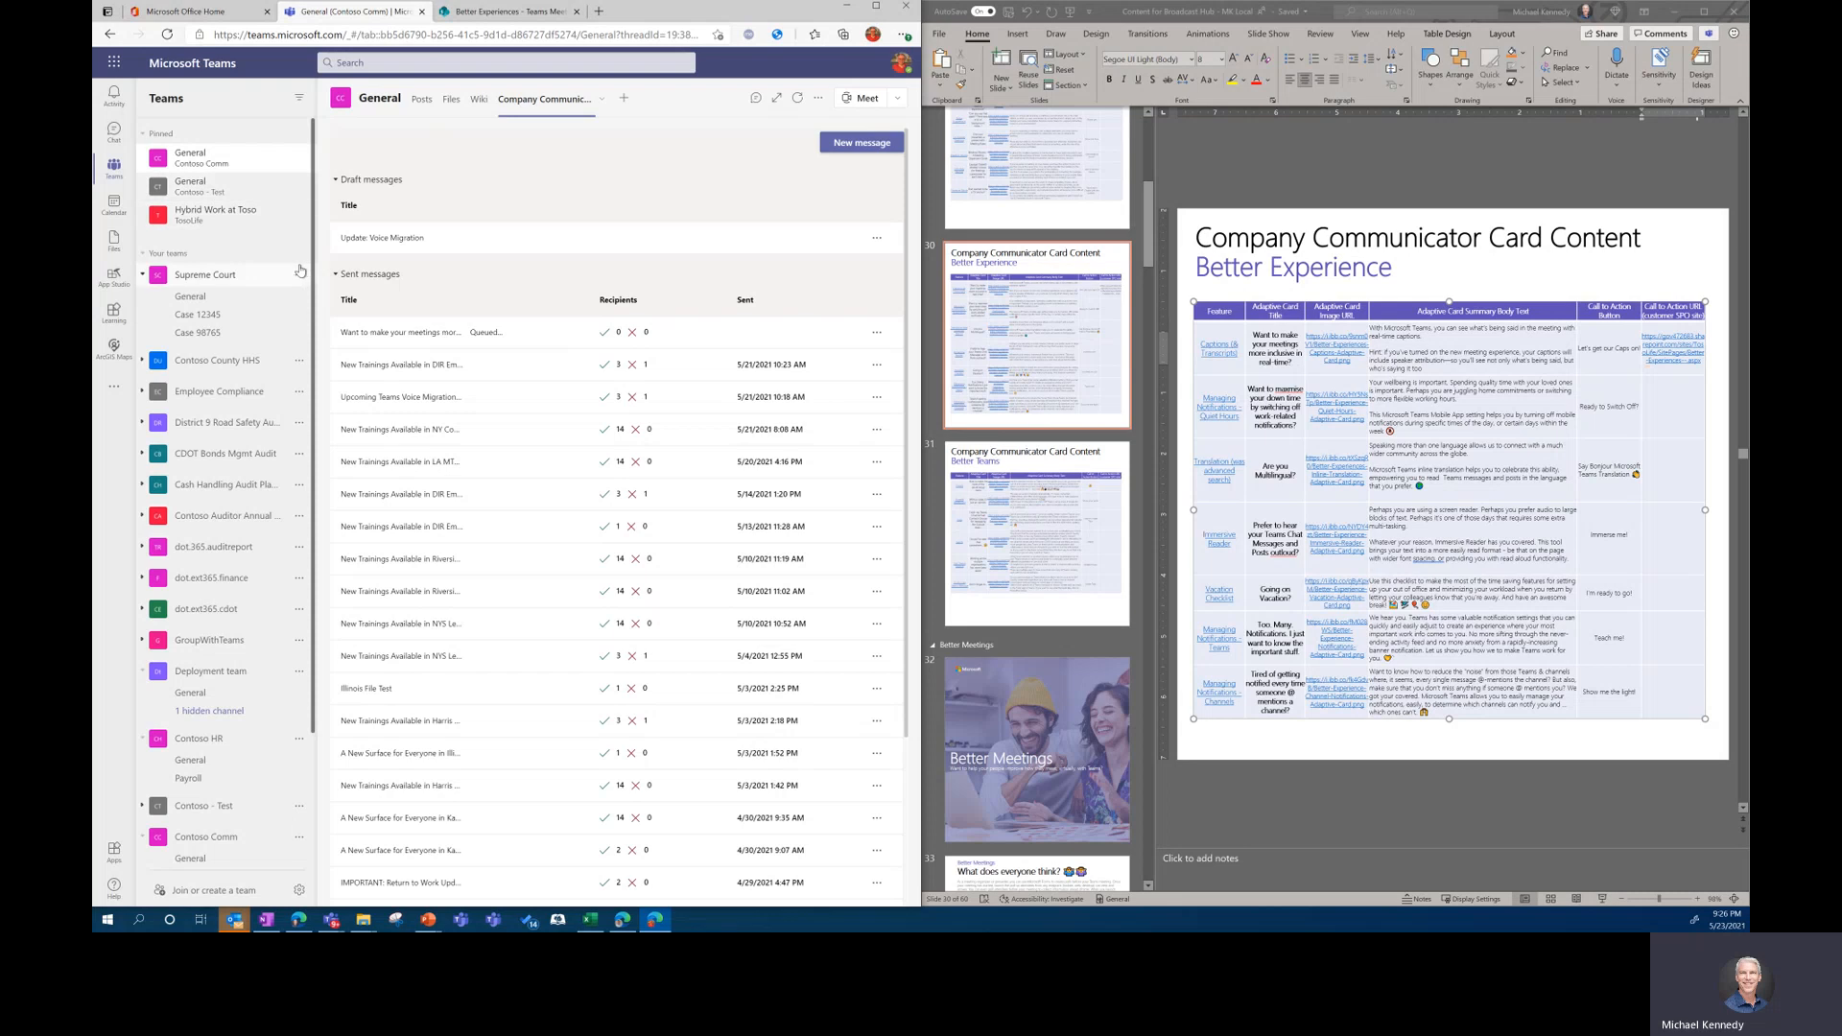
- View the delivered card in the Contoso - Test team's General channel and open its "Let's get our Caps on!" link
click(190, 191)
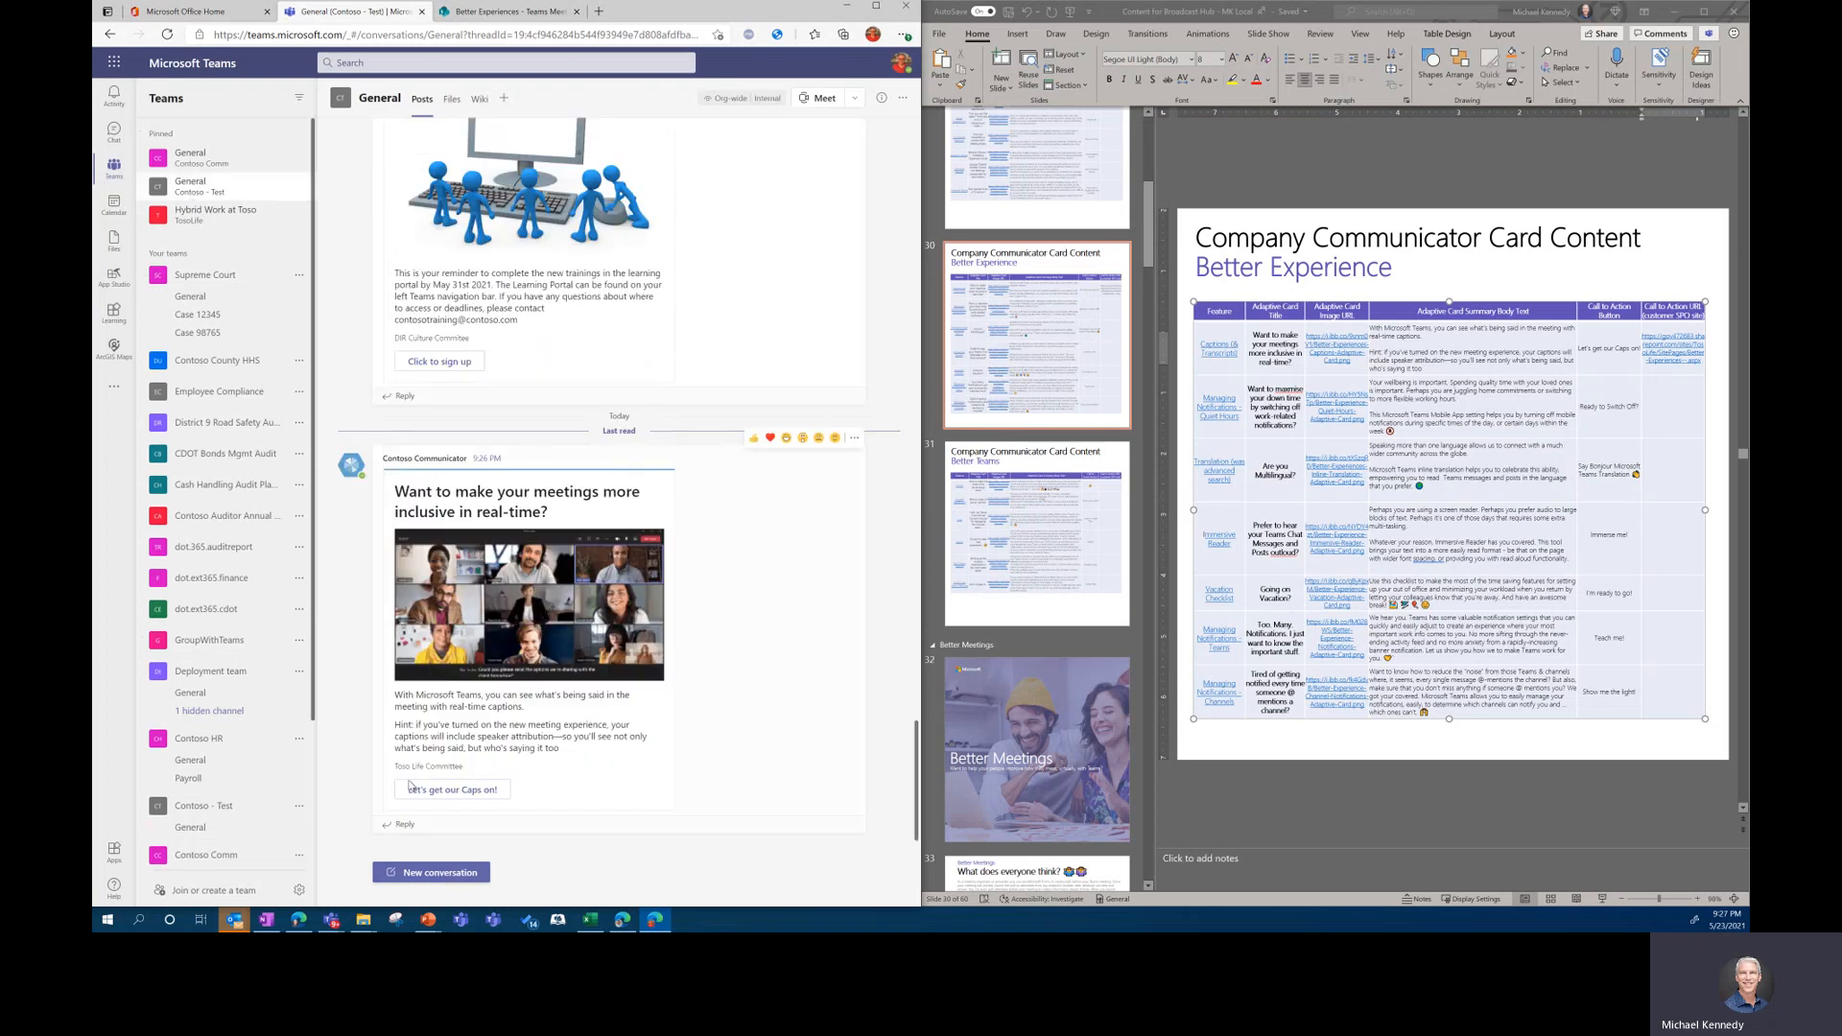
click(459, 794)
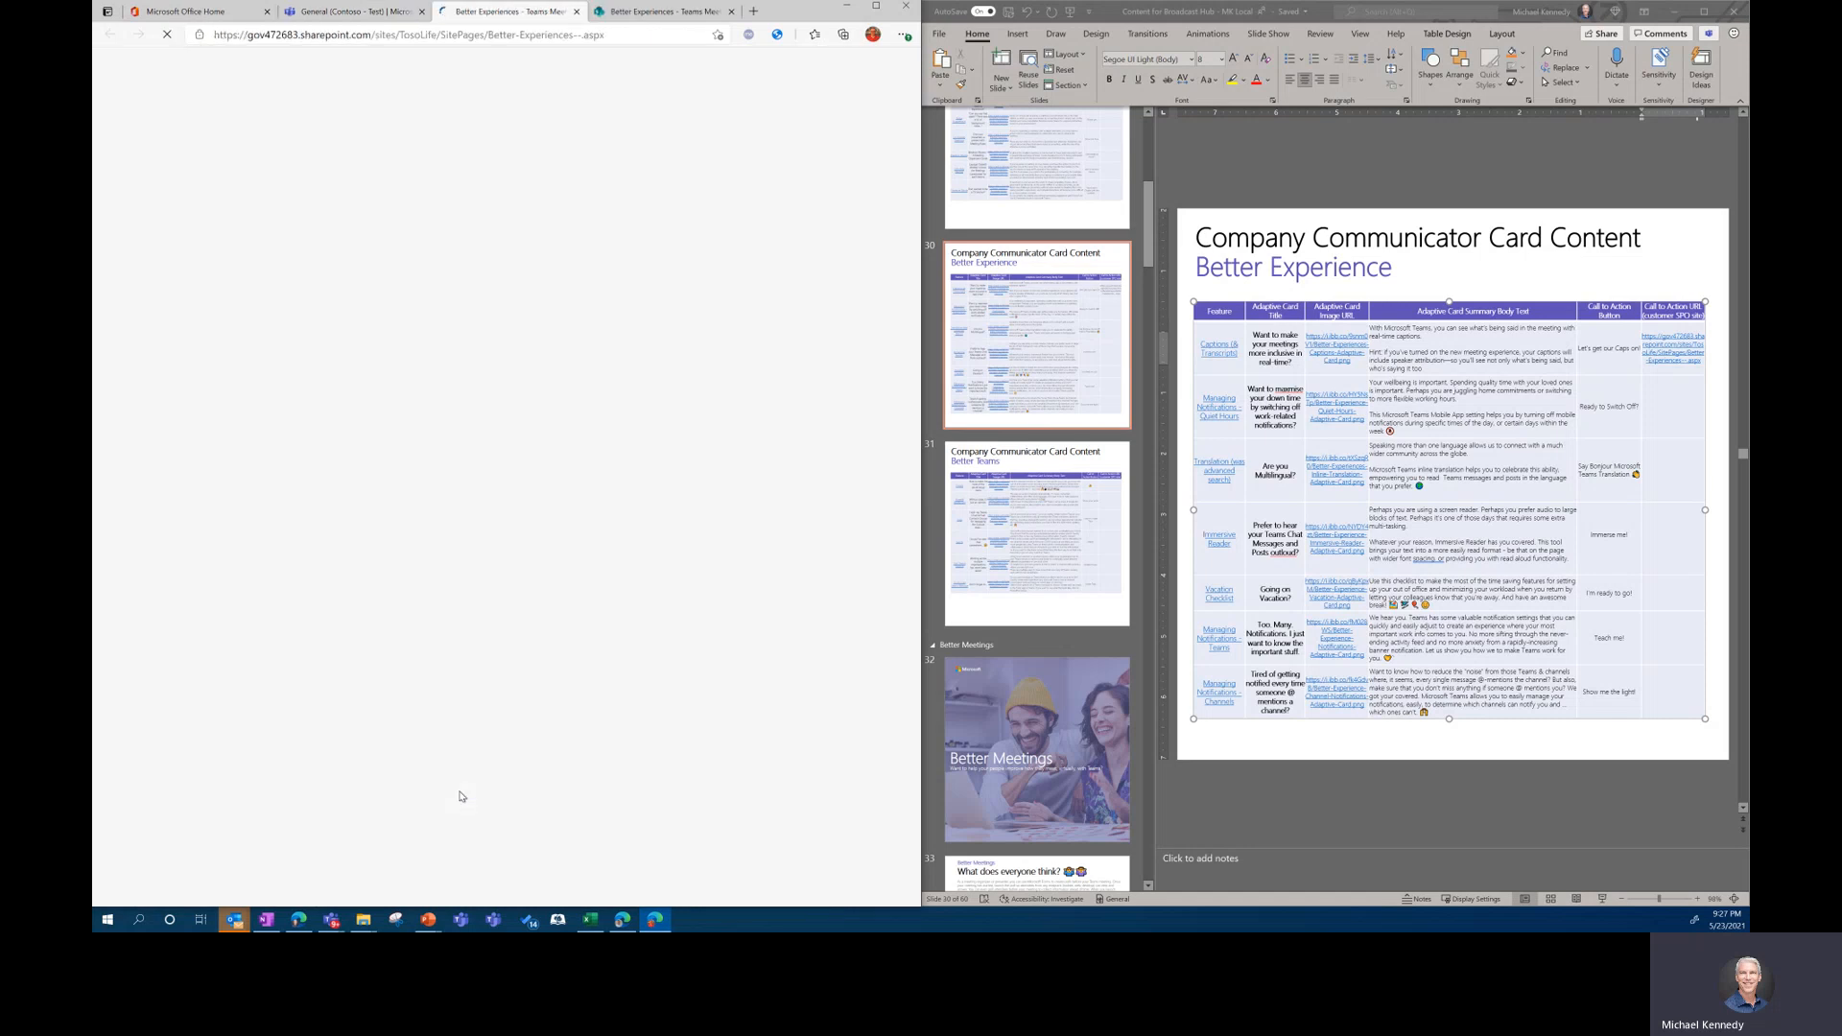